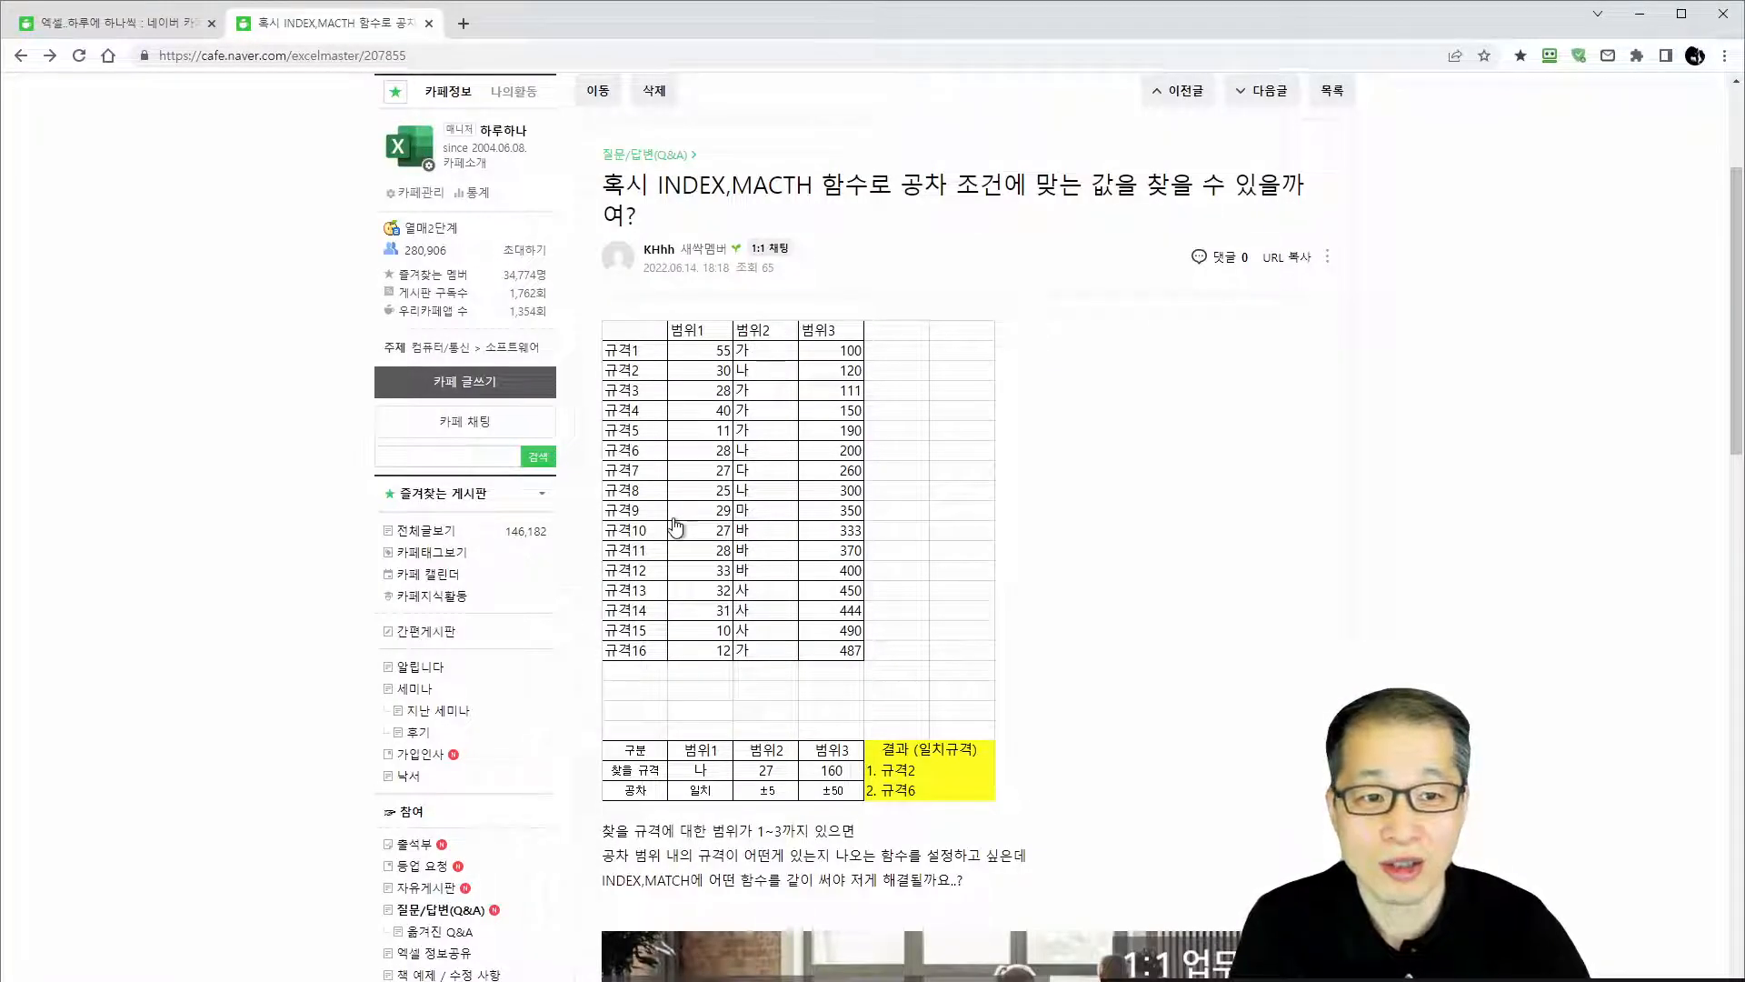
# Examine the forum question's sample table, its search values and tolerances per range, and the expected matching results
pyautogui.hotkey('alt', 'Tab')
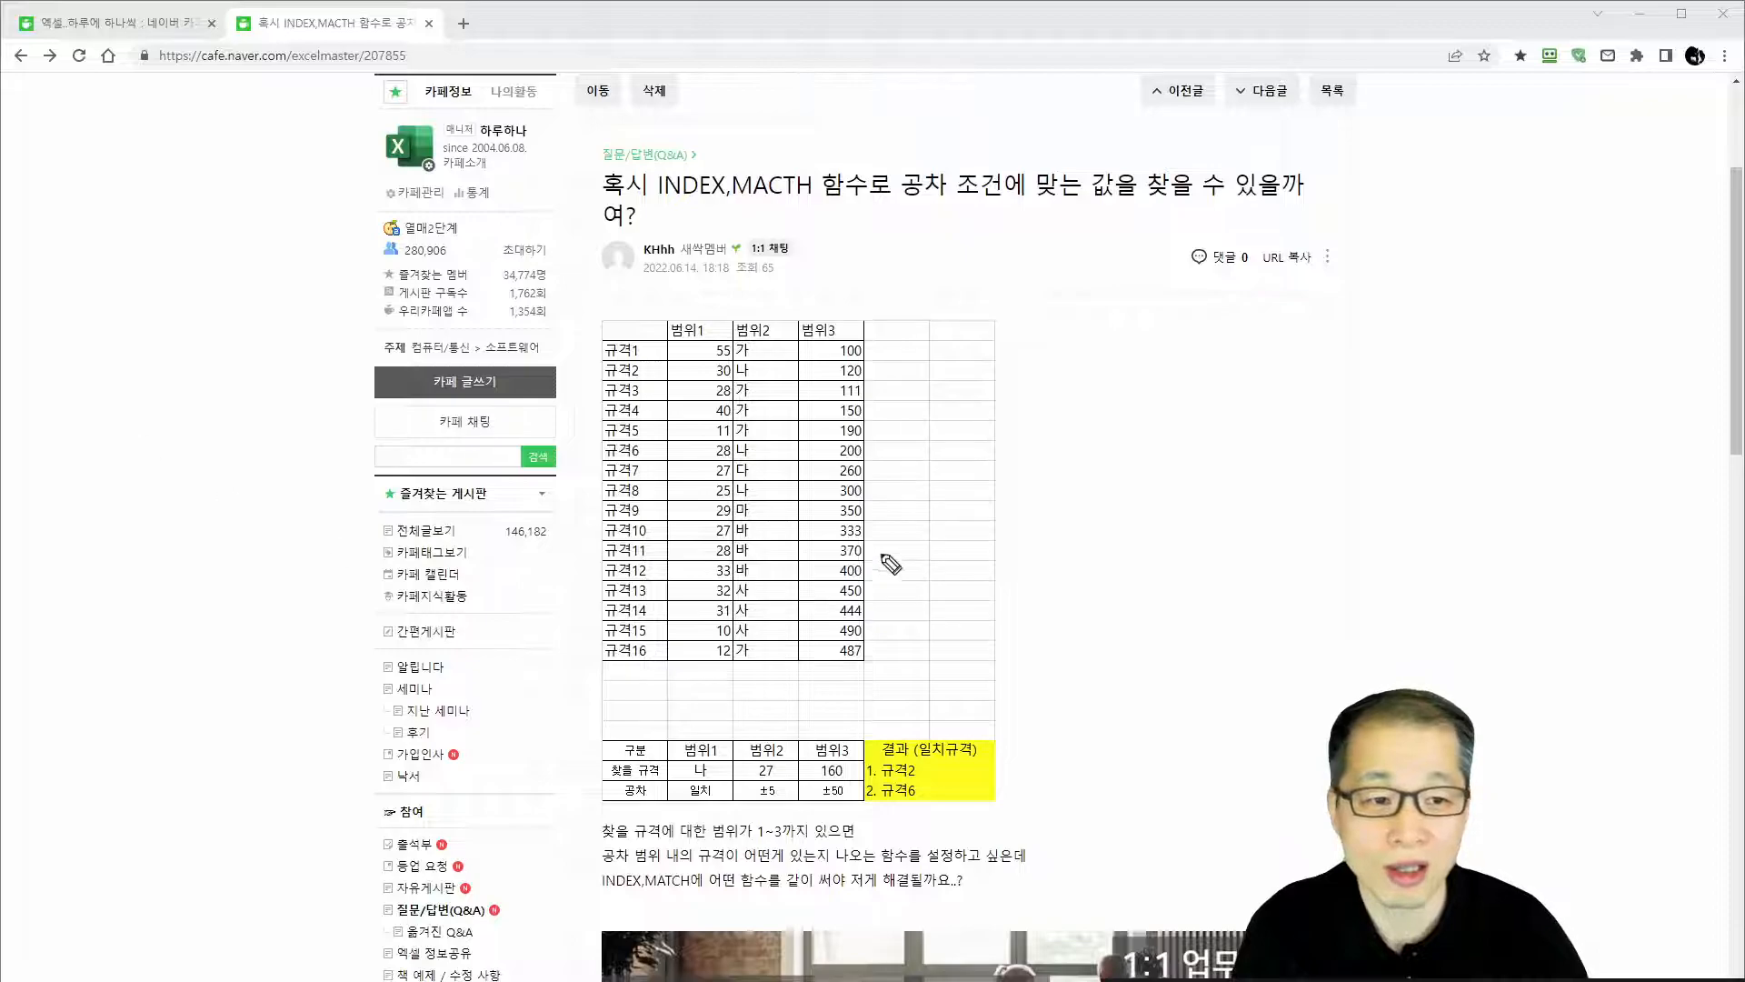
pyautogui.moveTo(928, 773)
pyautogui.mouseDown()
pyautogui.moveTo(882, 784)
pyautogui.moveTo(950, 805)
pyautogui.moveTo(913, 757)
pyautogui.mouseUp()
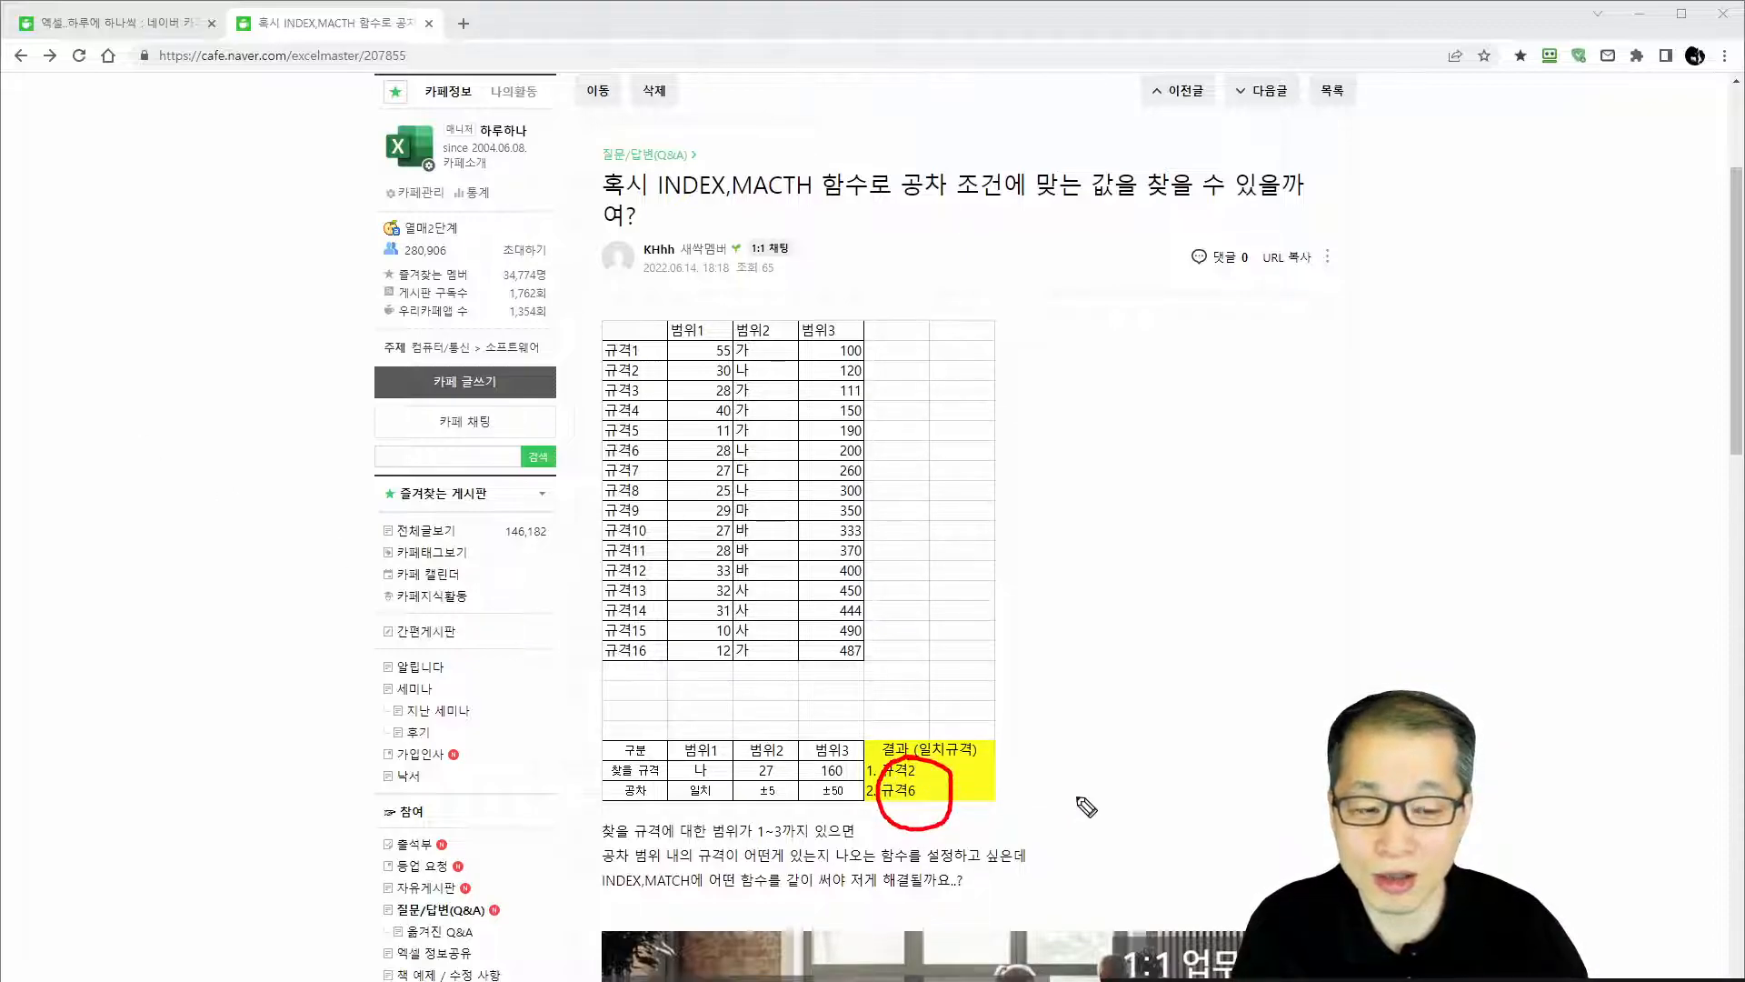
pyautogui.moveTo(665, 199); pyautogui.dragTo(920, 201)
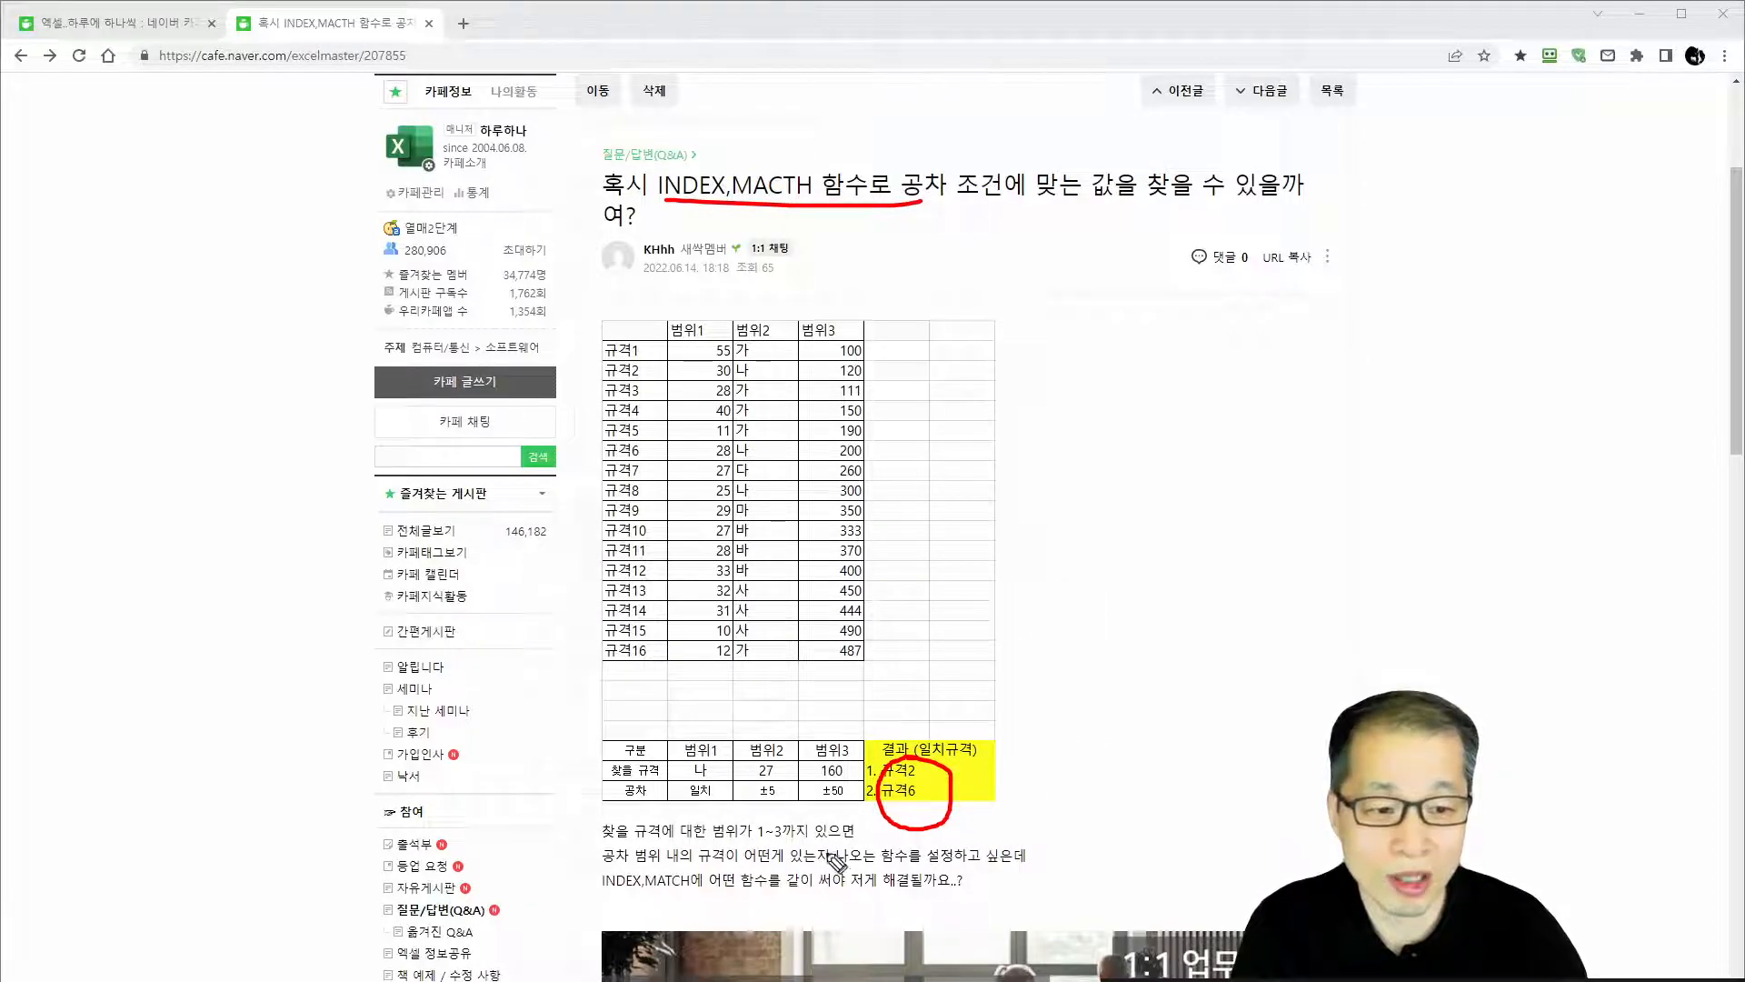
pyautogui.moveTo(603, 846); pyautogui.dragTo(787, 847)
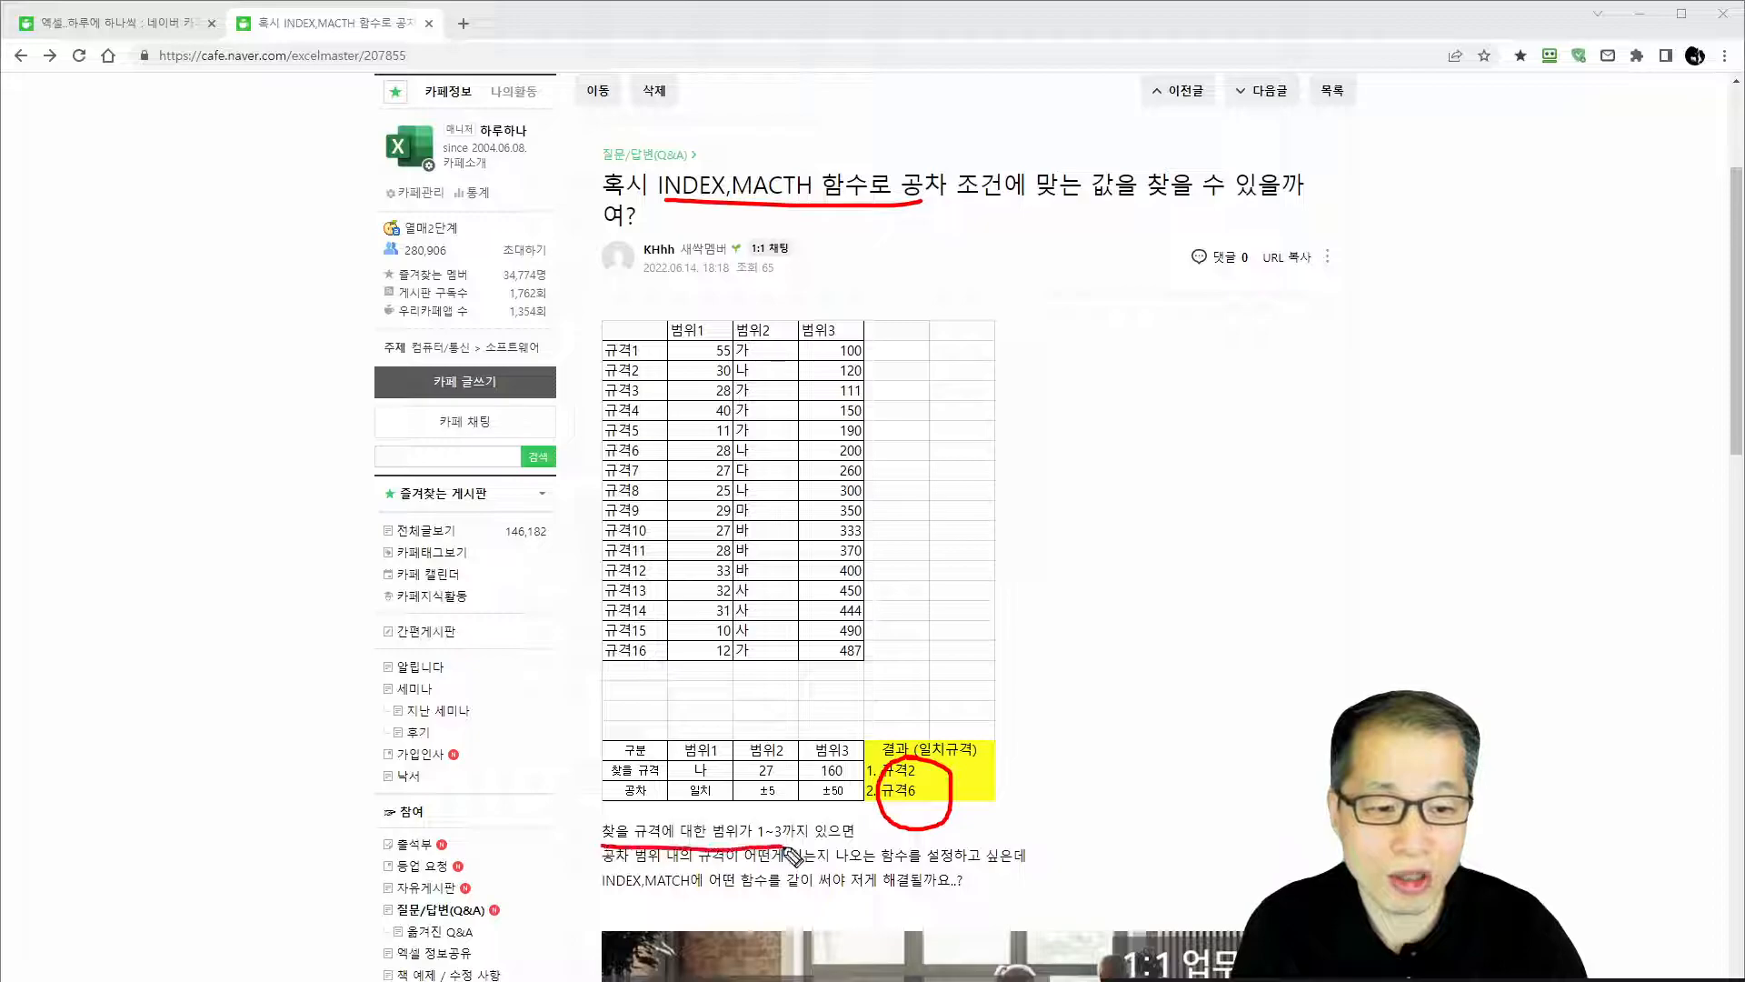
pyautogui.moveTo(677, 754); pyautogui.dragTo(850, 751)
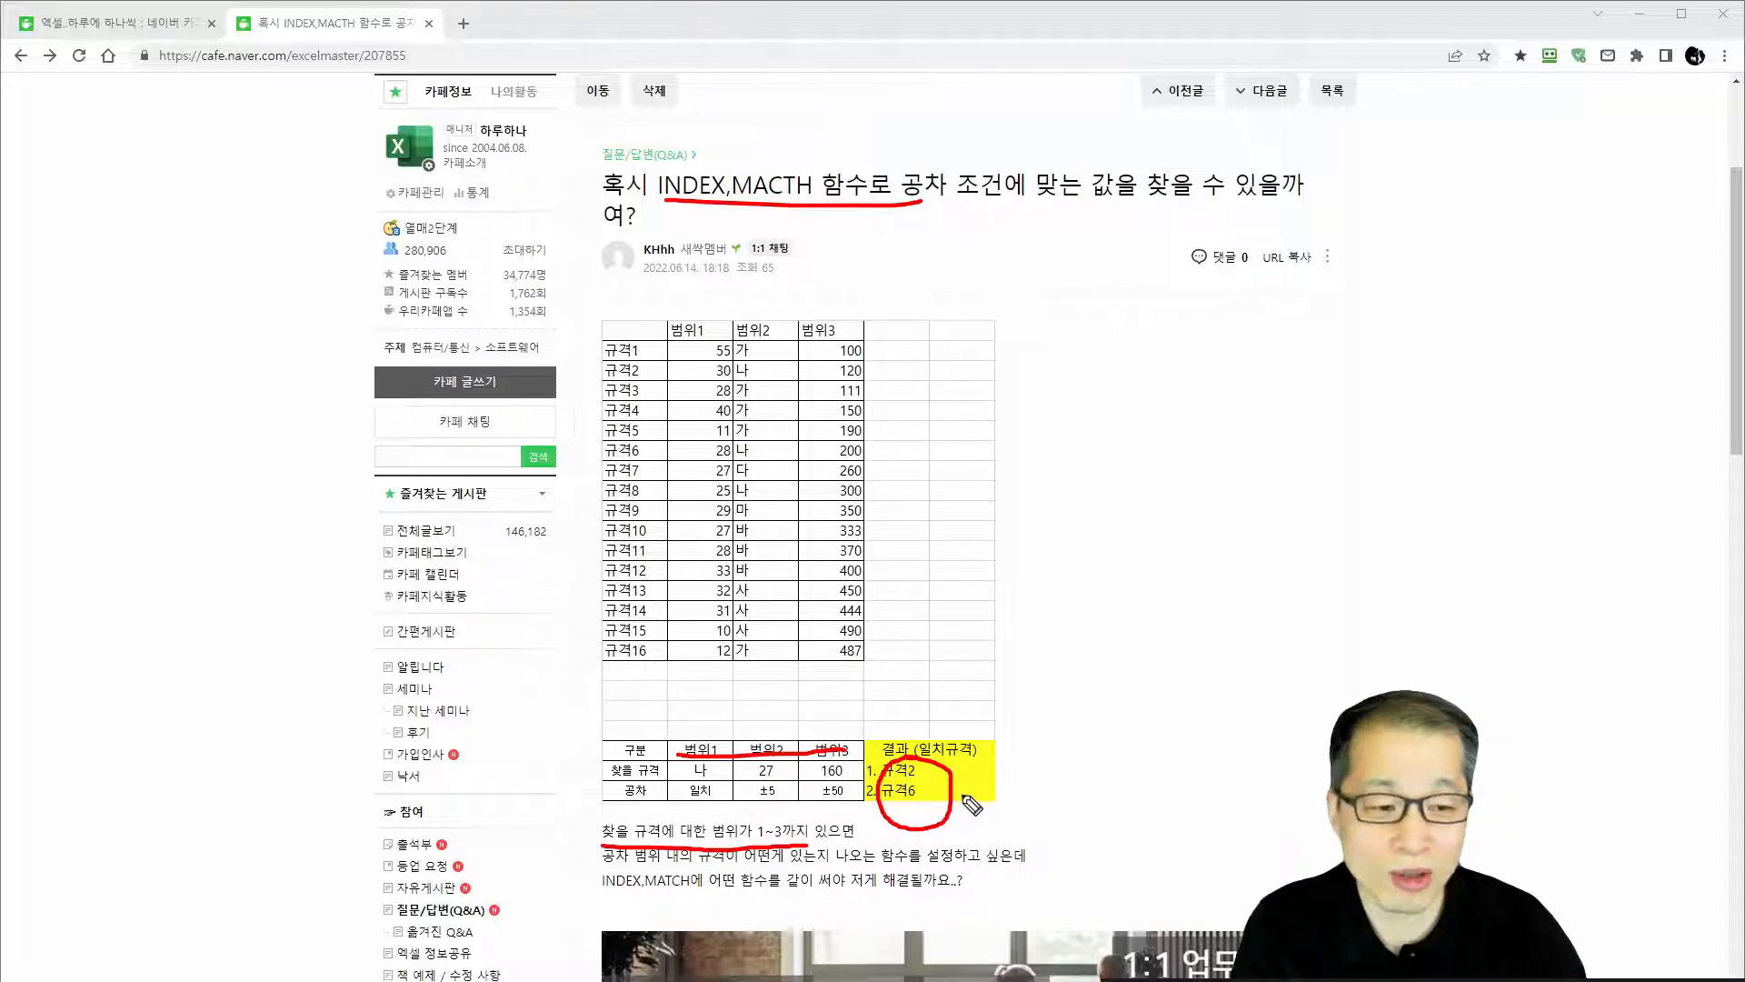
pyautogui.moveTo(644, 316); pyautogui.dragTo(651, 335)
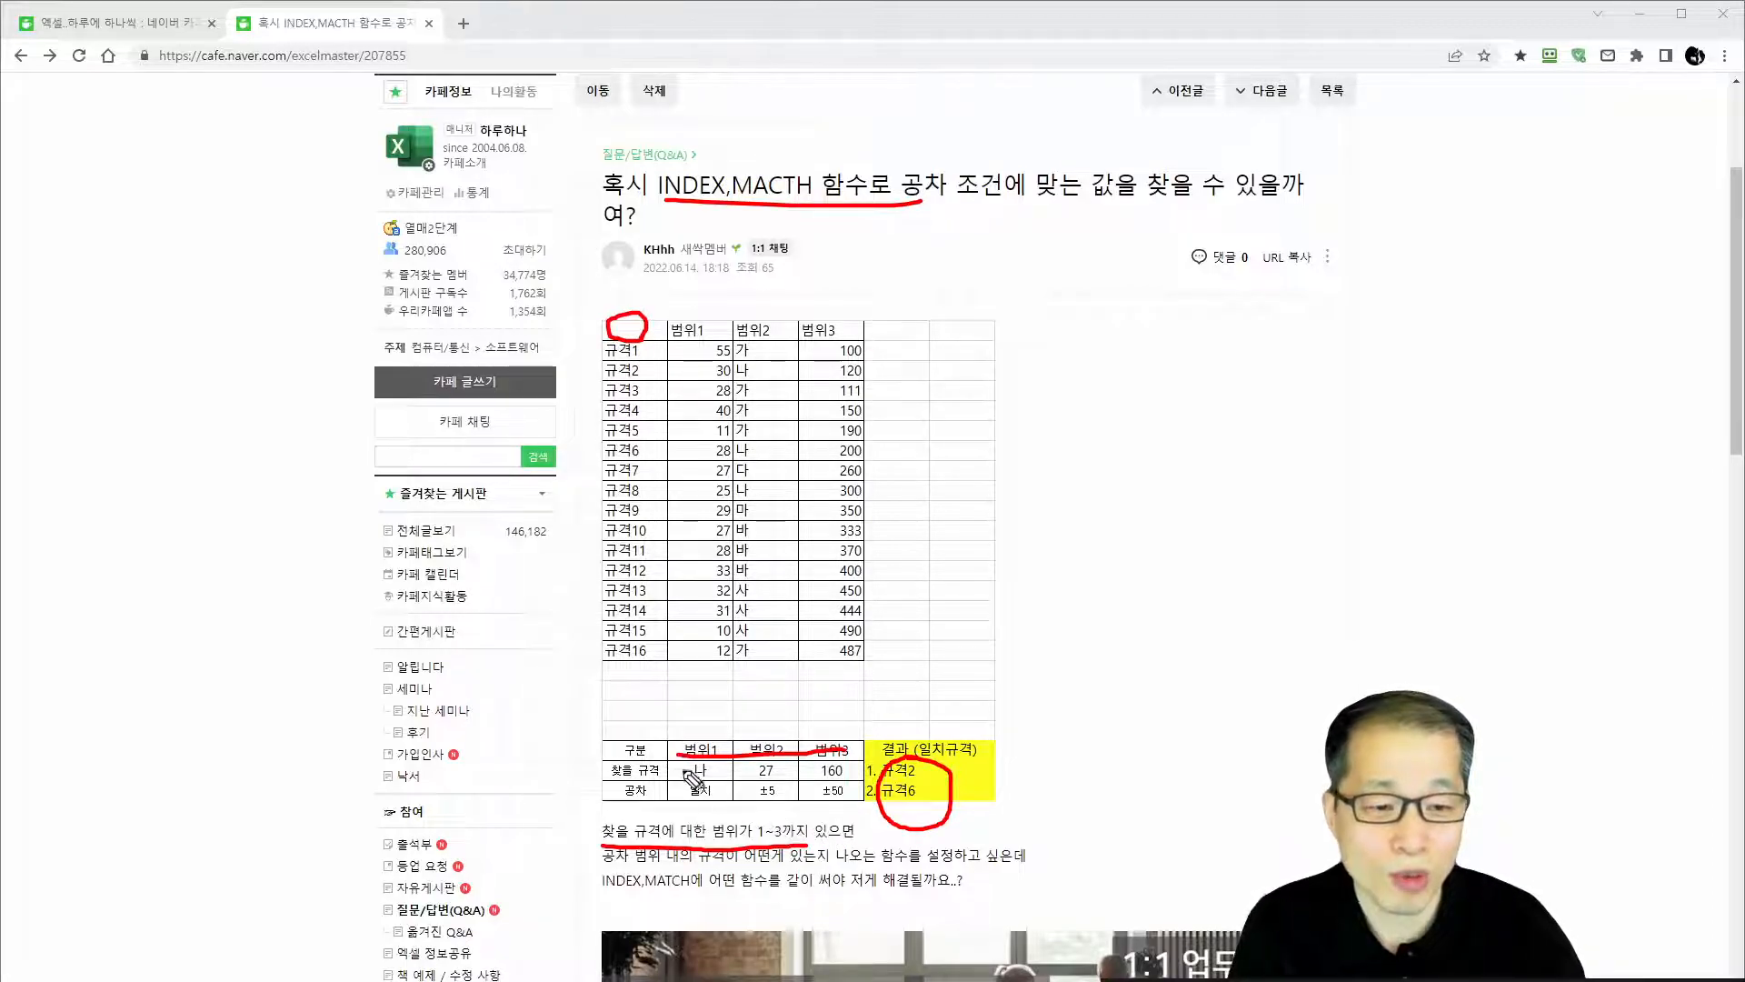
pyautogui.moveTo(689, 766)
pyautogui.mouseDown()
pyautogui.moveTo(720, 760)
pyautogui.moveTo(709, 784)
pyautogui.moveTo(775, 702)
pyautogui.moveTo(771, 656)
pyautogui.mouseUp()
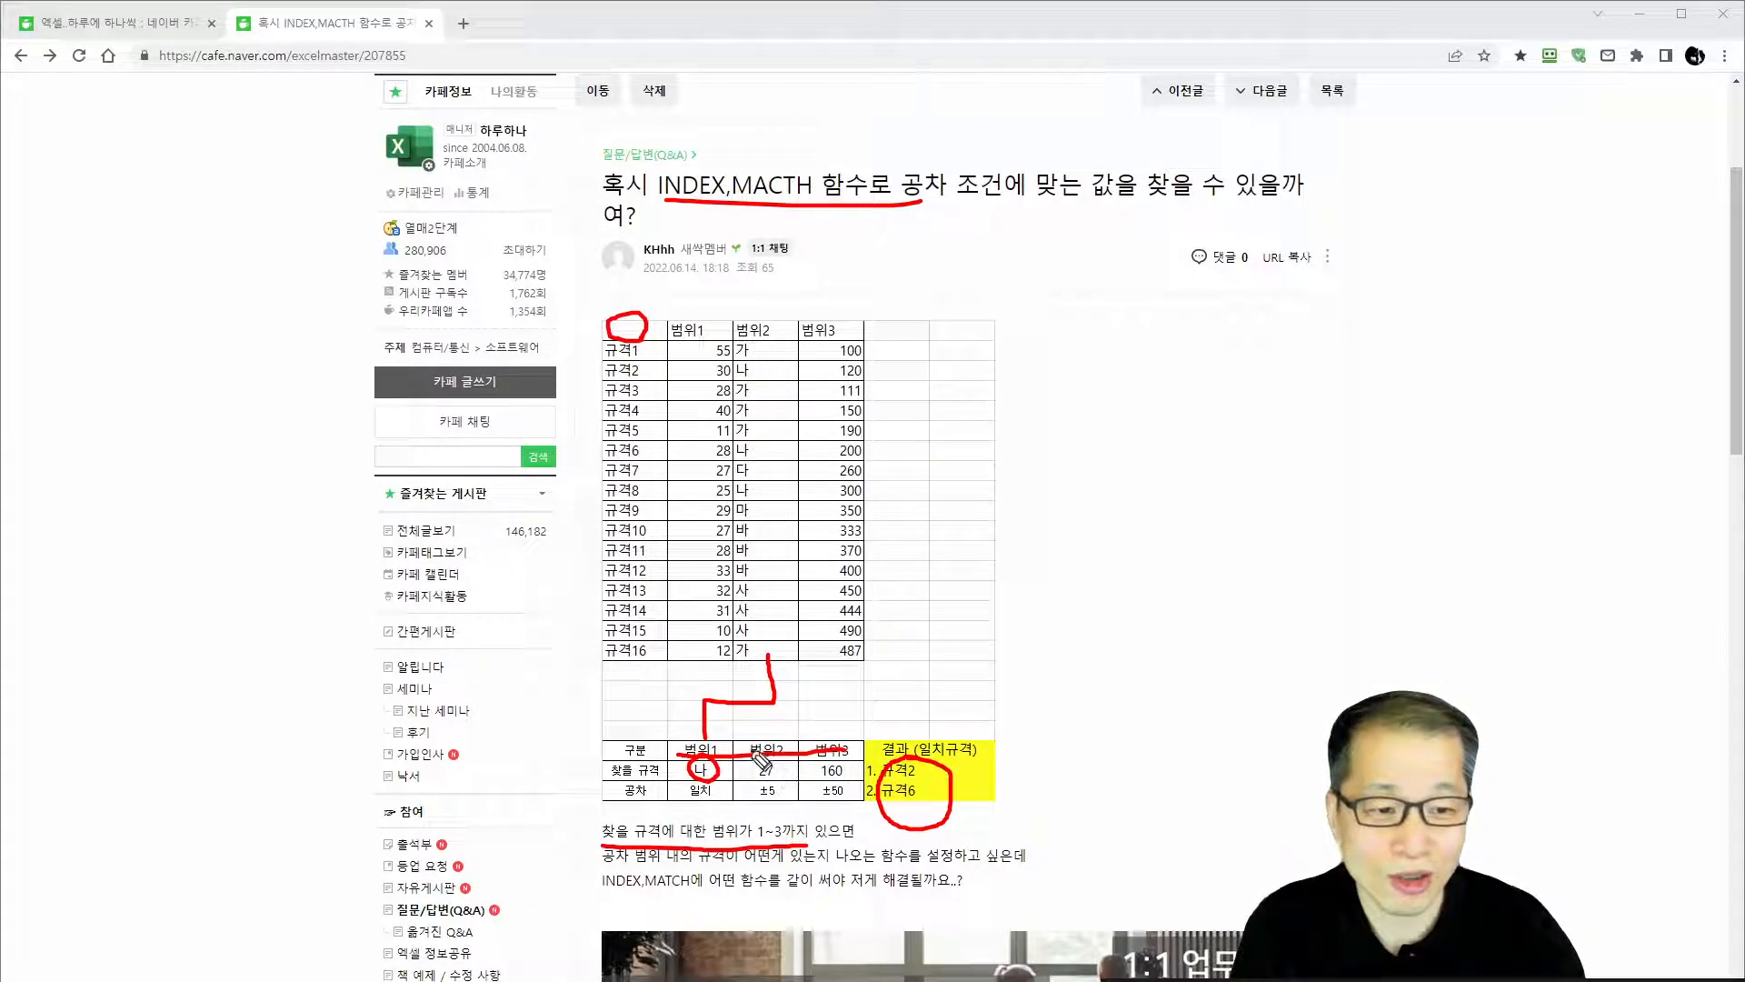
pyautogui.moveTo(747, 778); pyautogui.dragTo(809, 777)
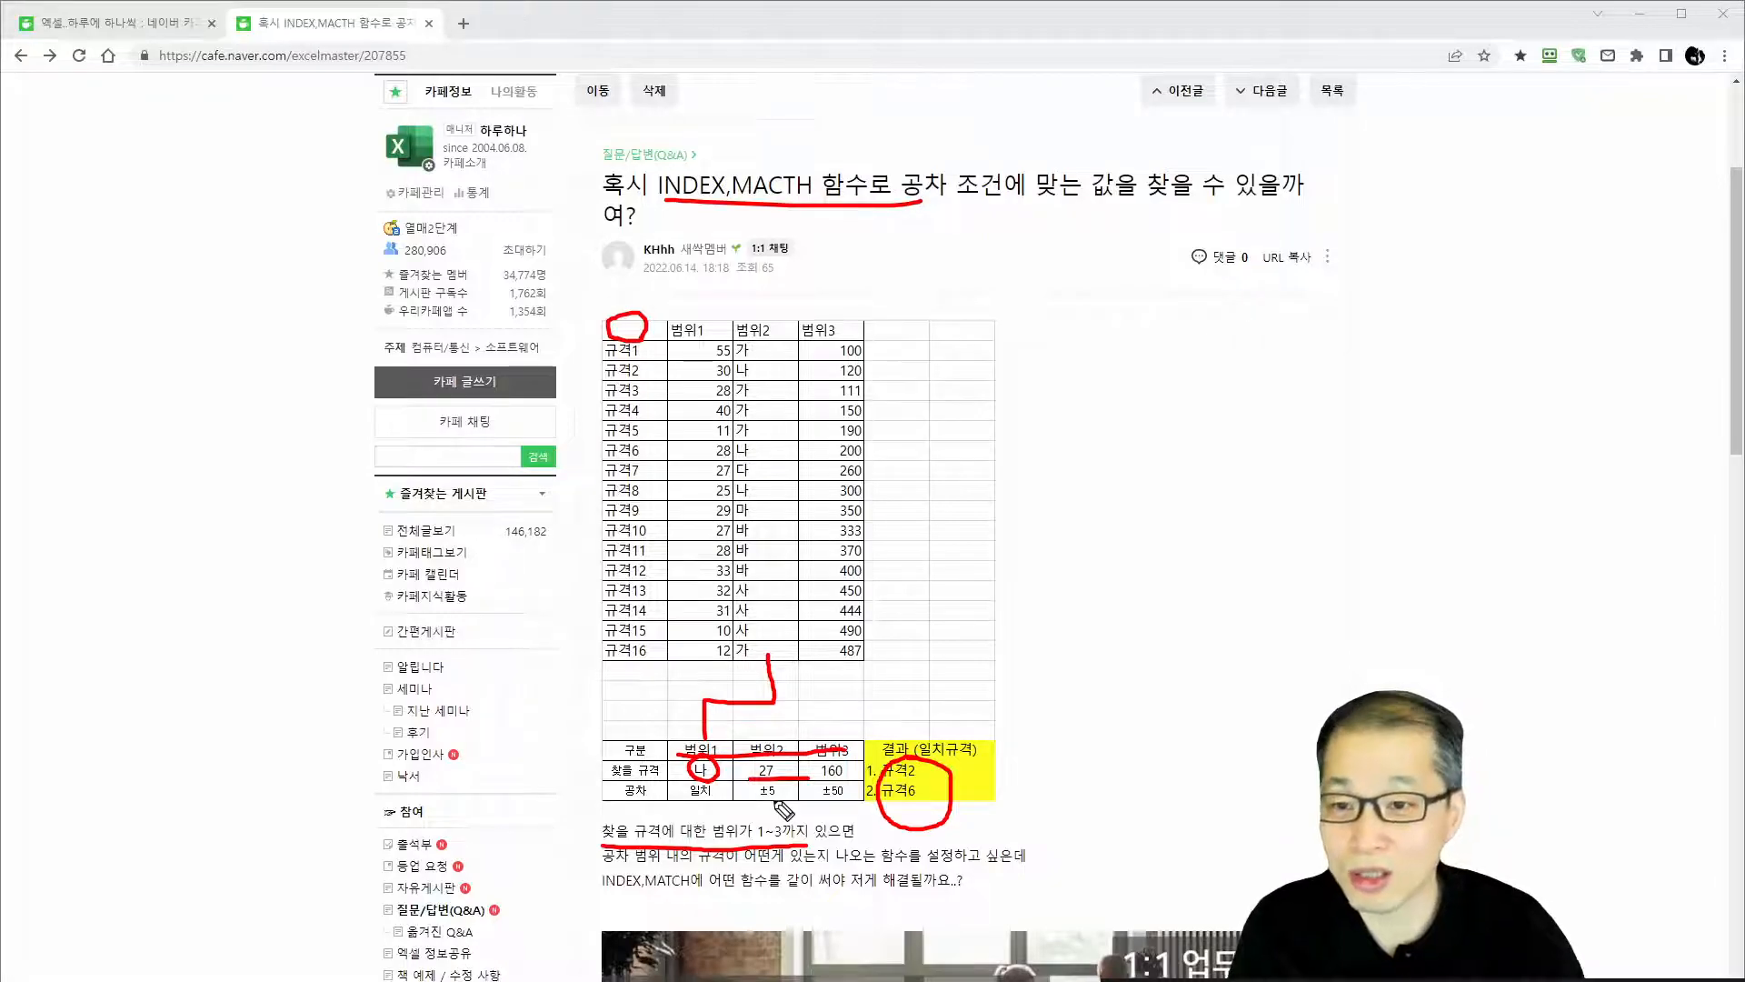
pyautogui.moveTo(771, 736)
pyautogui.mouseDown()
pyautogui.moveTo(773, 696)
pyautogui.moveTo(691, 689)
pyautogui.moveTo(700, 669)
pyautogui.moveTo(683, 668)
pyautogui.moveTo(779, 665)
pyautogui.mouseUp()
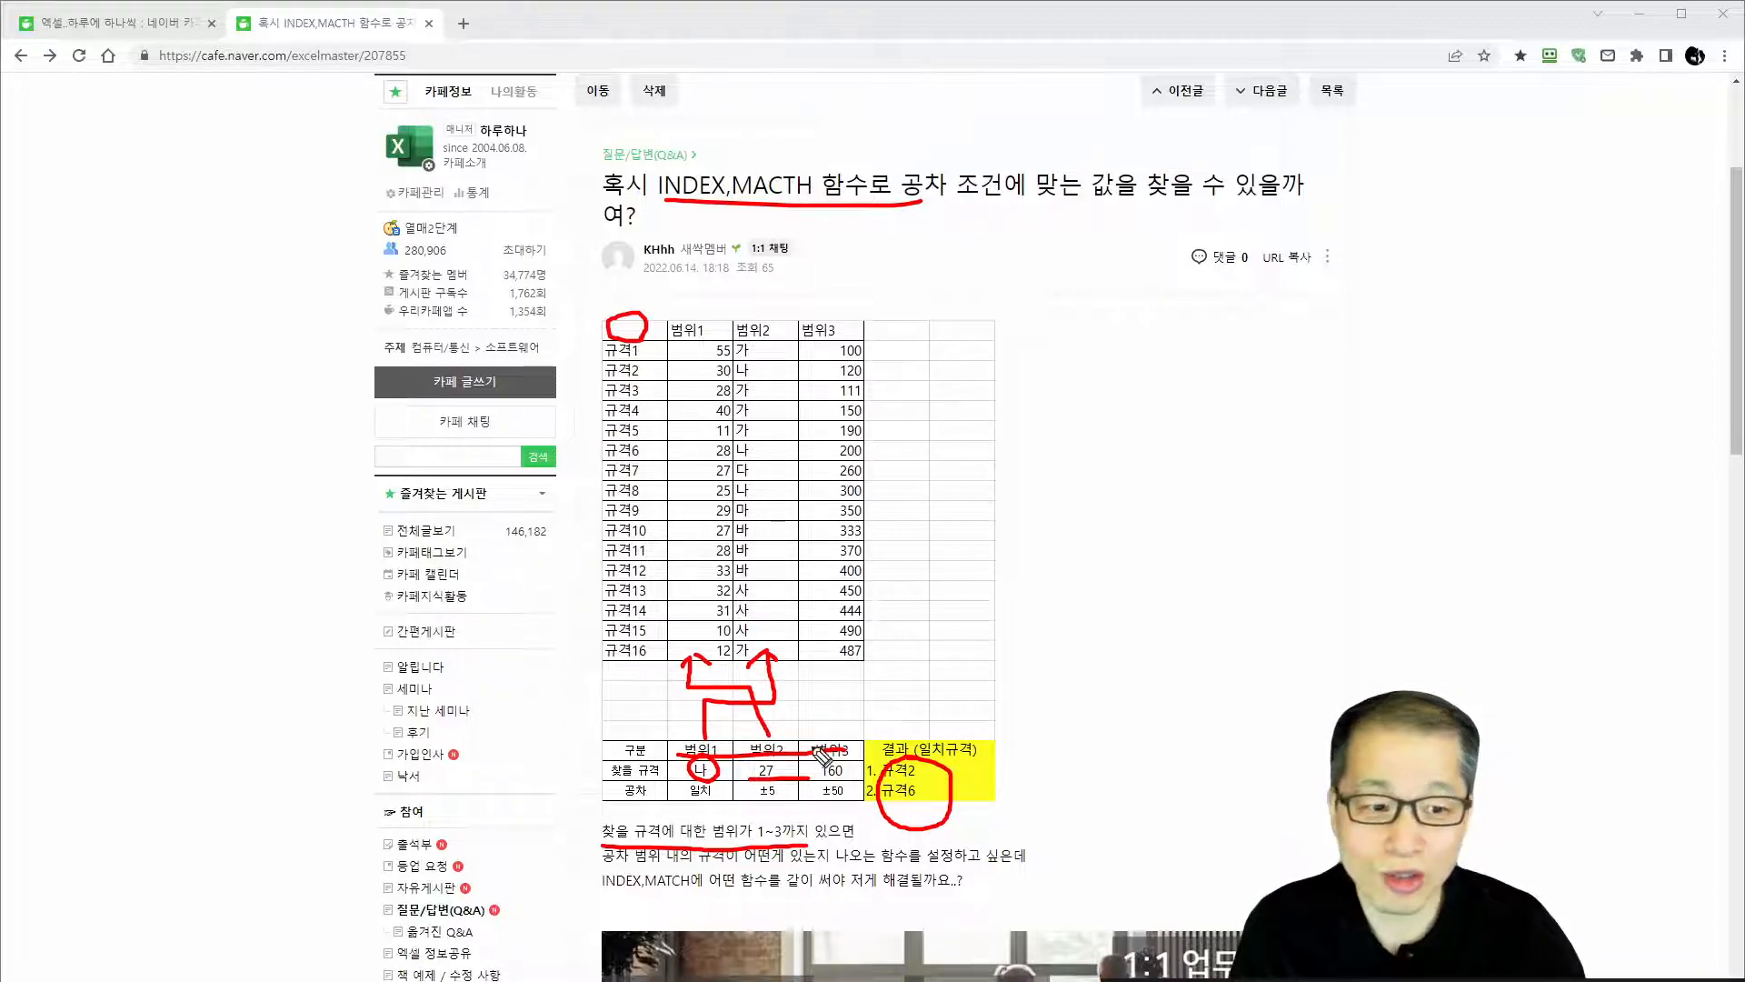
pyautogui.moveTo(832, 752)
pyautogui.mouseDown()
pyautogui.moveTo(821, 720)
pyautogui.moveTo(850, 716)
pyautogui.moveTo(823, 674)
pyautogui.moveTo(860, 671)
pyautogui.mouseUp()
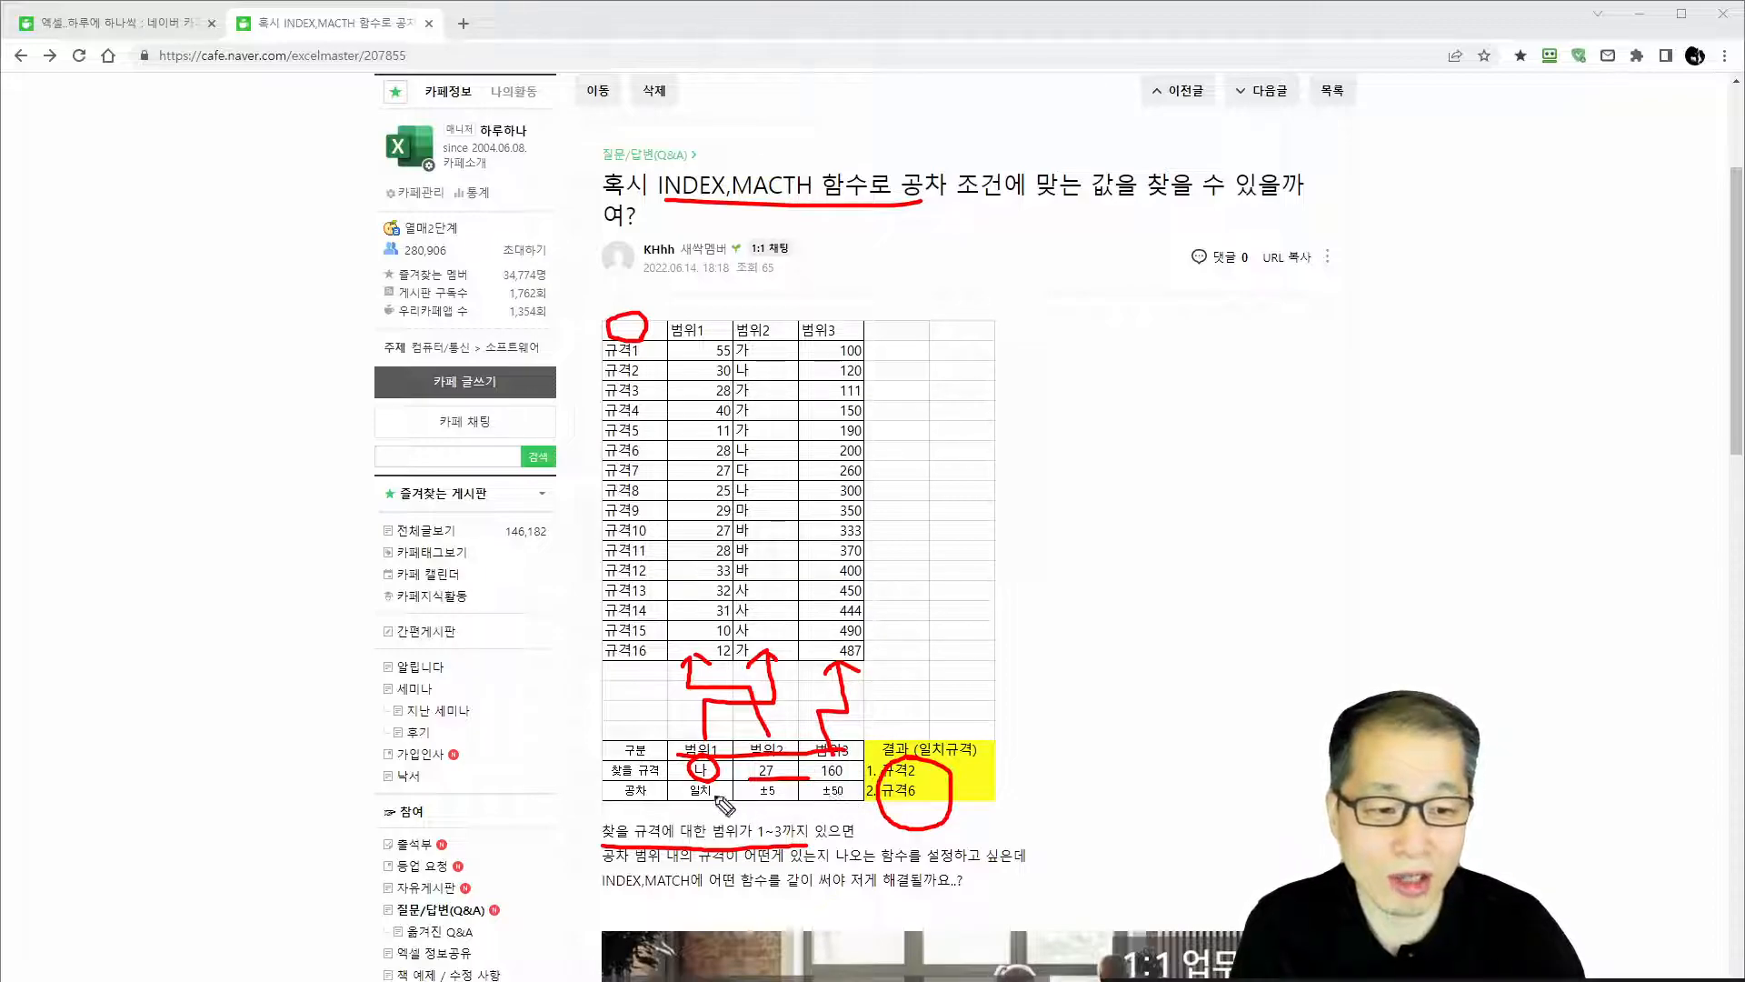
pyautogui.moveTo(706, 800)
pyautogui.mouseDown()
pyautogui.moveTo(707, 825)
pyautogui.moveTo(832, 804)
pyautogui.moveTo(820, 818)
pyautogui.moveTo(847, 819)
pyautogui.mouseUp()
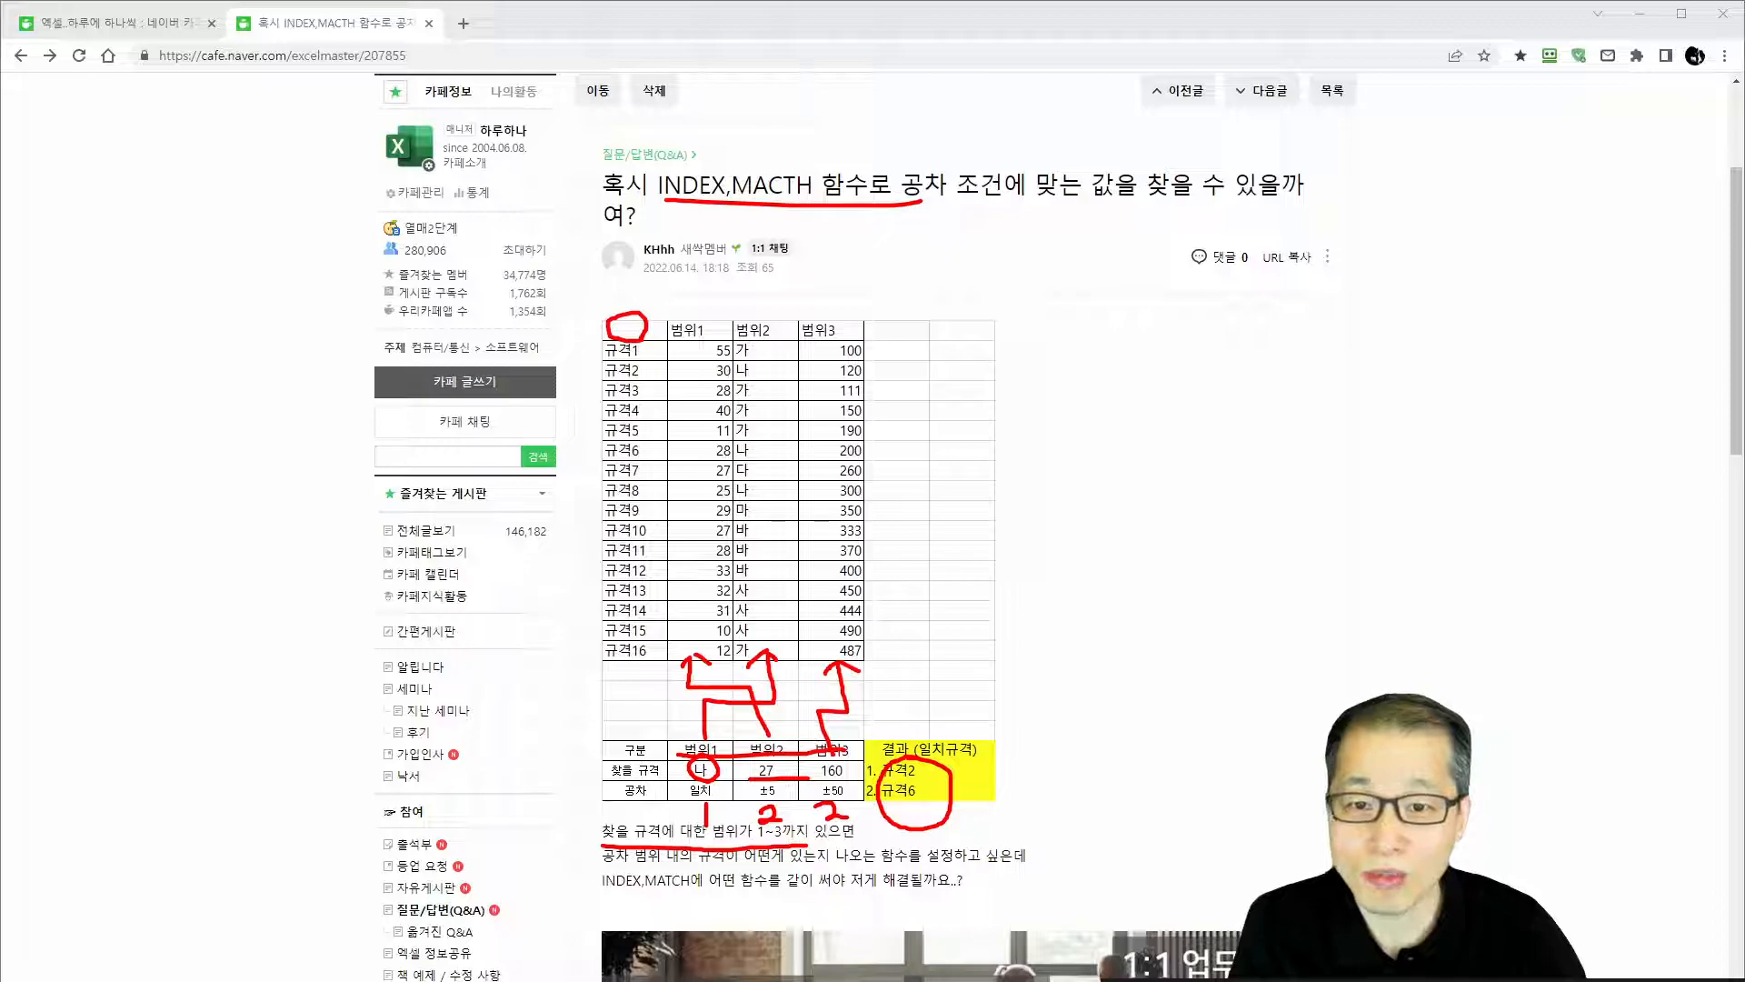
pyautogui.press('Escape')
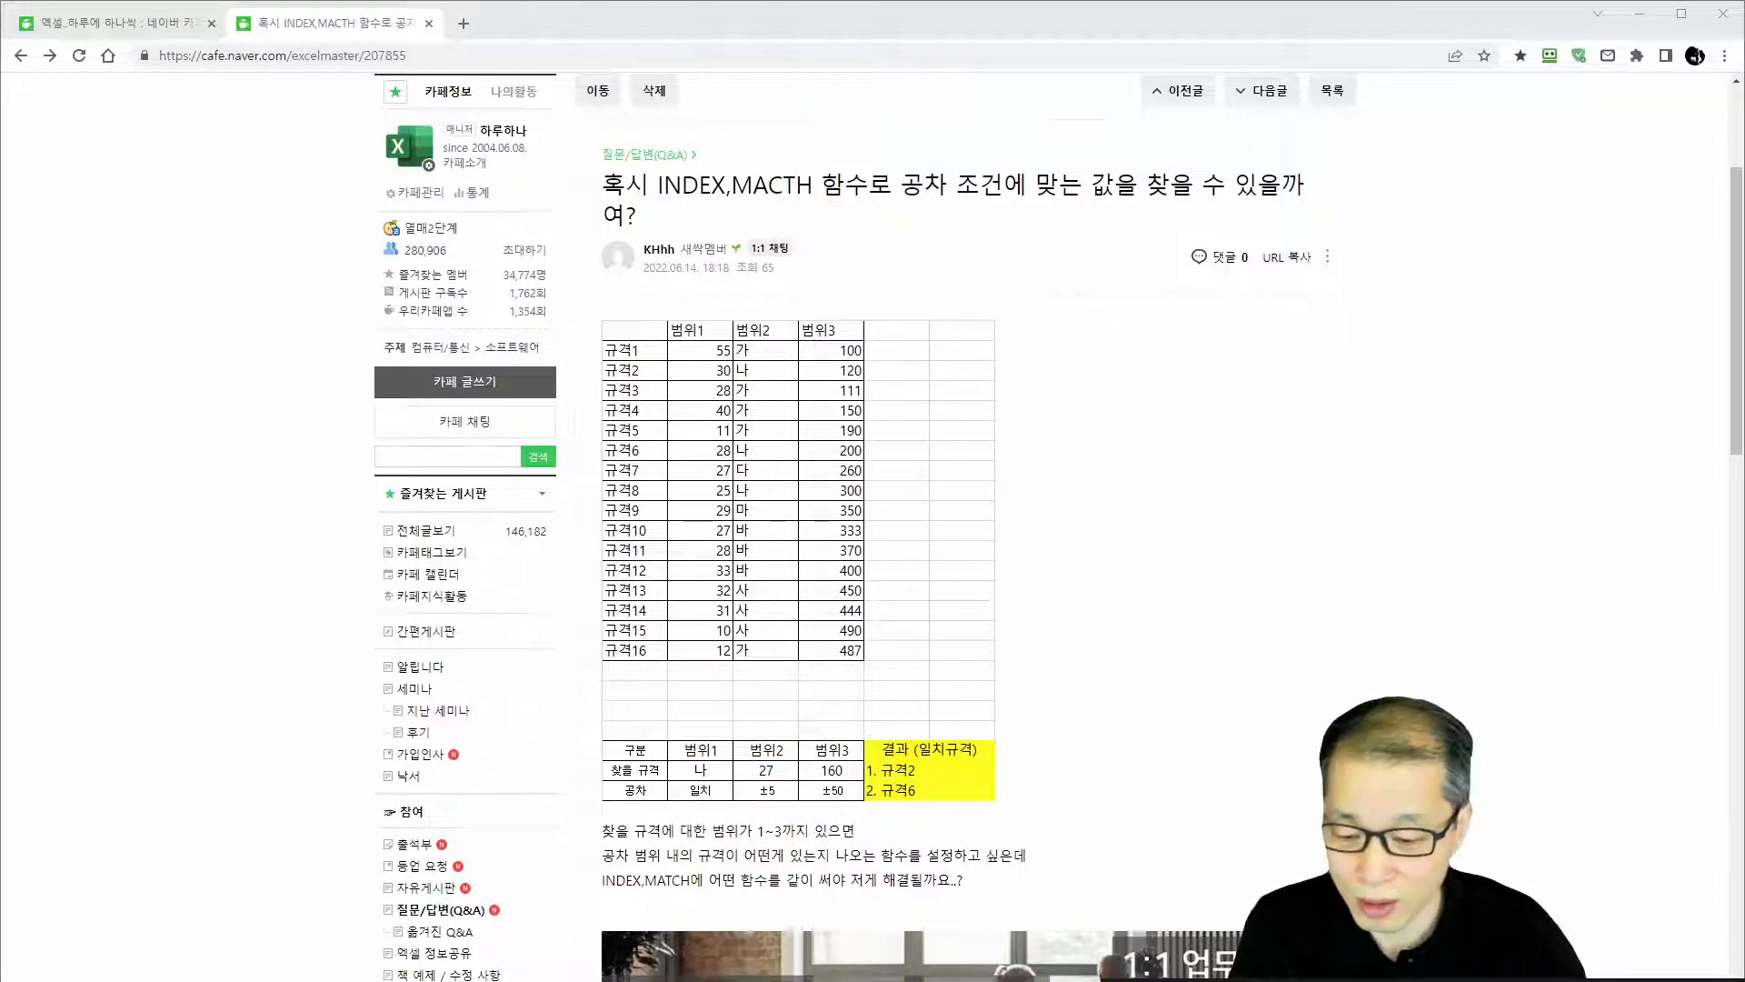
# Switch to the Excel workbook and correct the criteria table headers to 범위2 in B19 and 범위1 in C19
pyautogui.hotkey('alt', 'Tab')
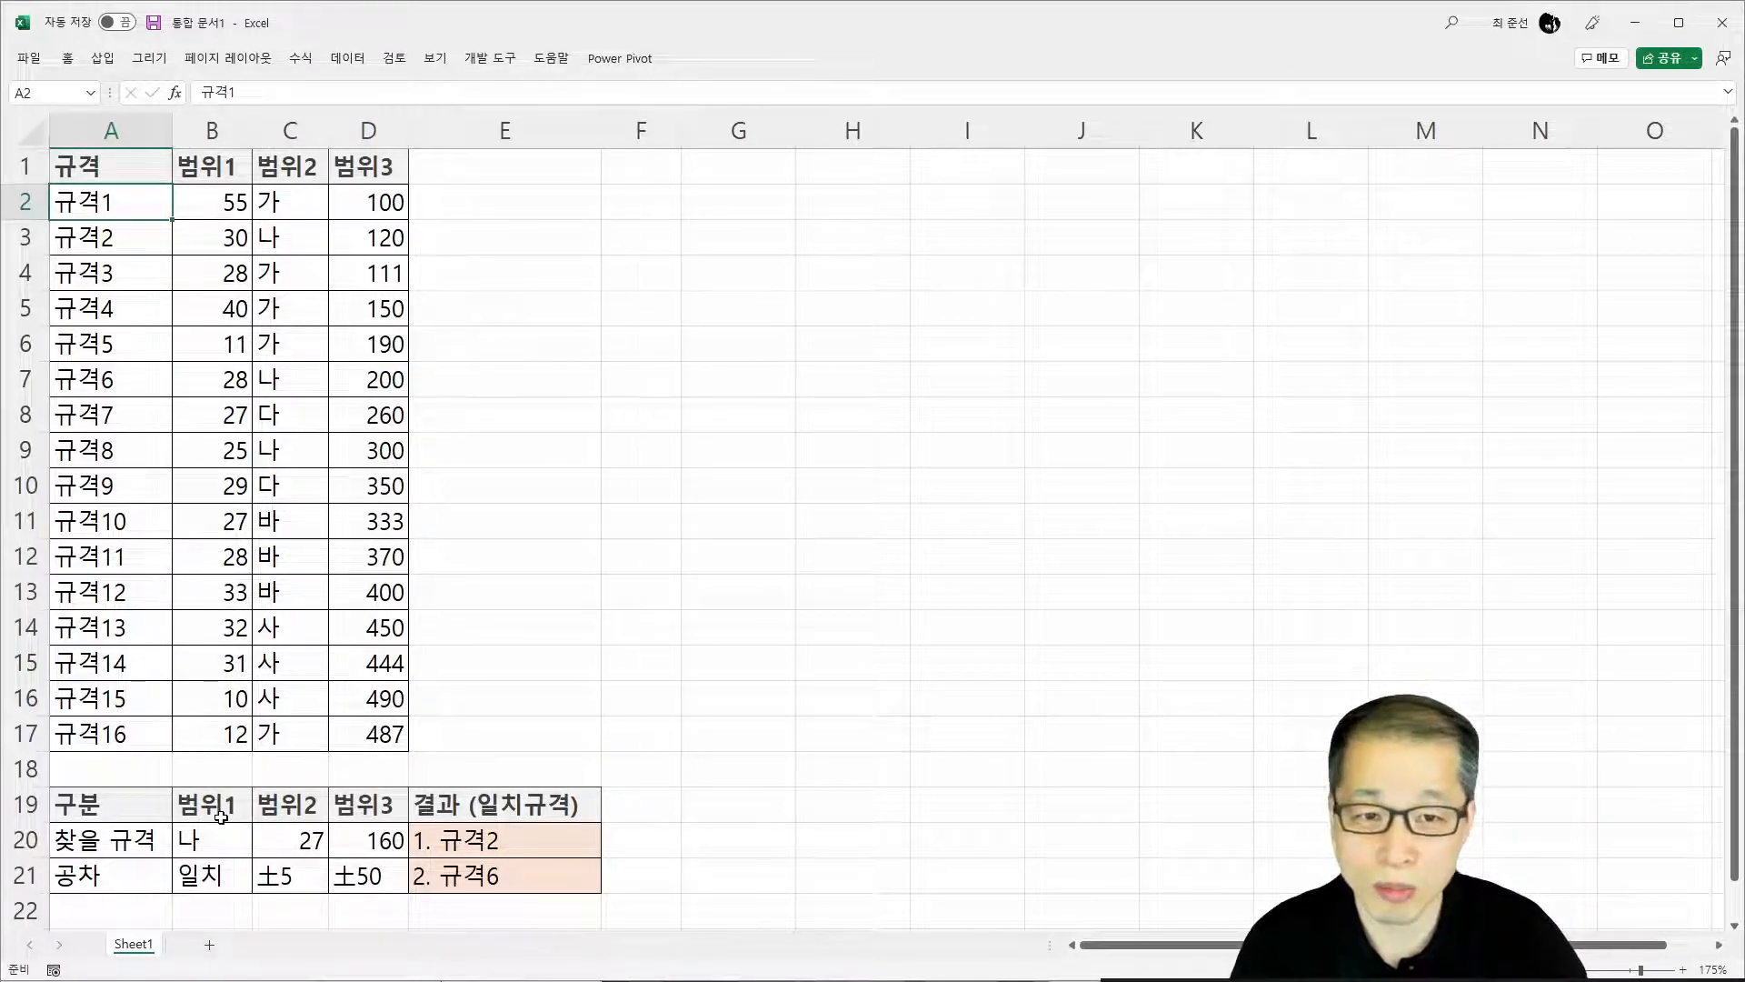
pyautogui.click(300, 173)
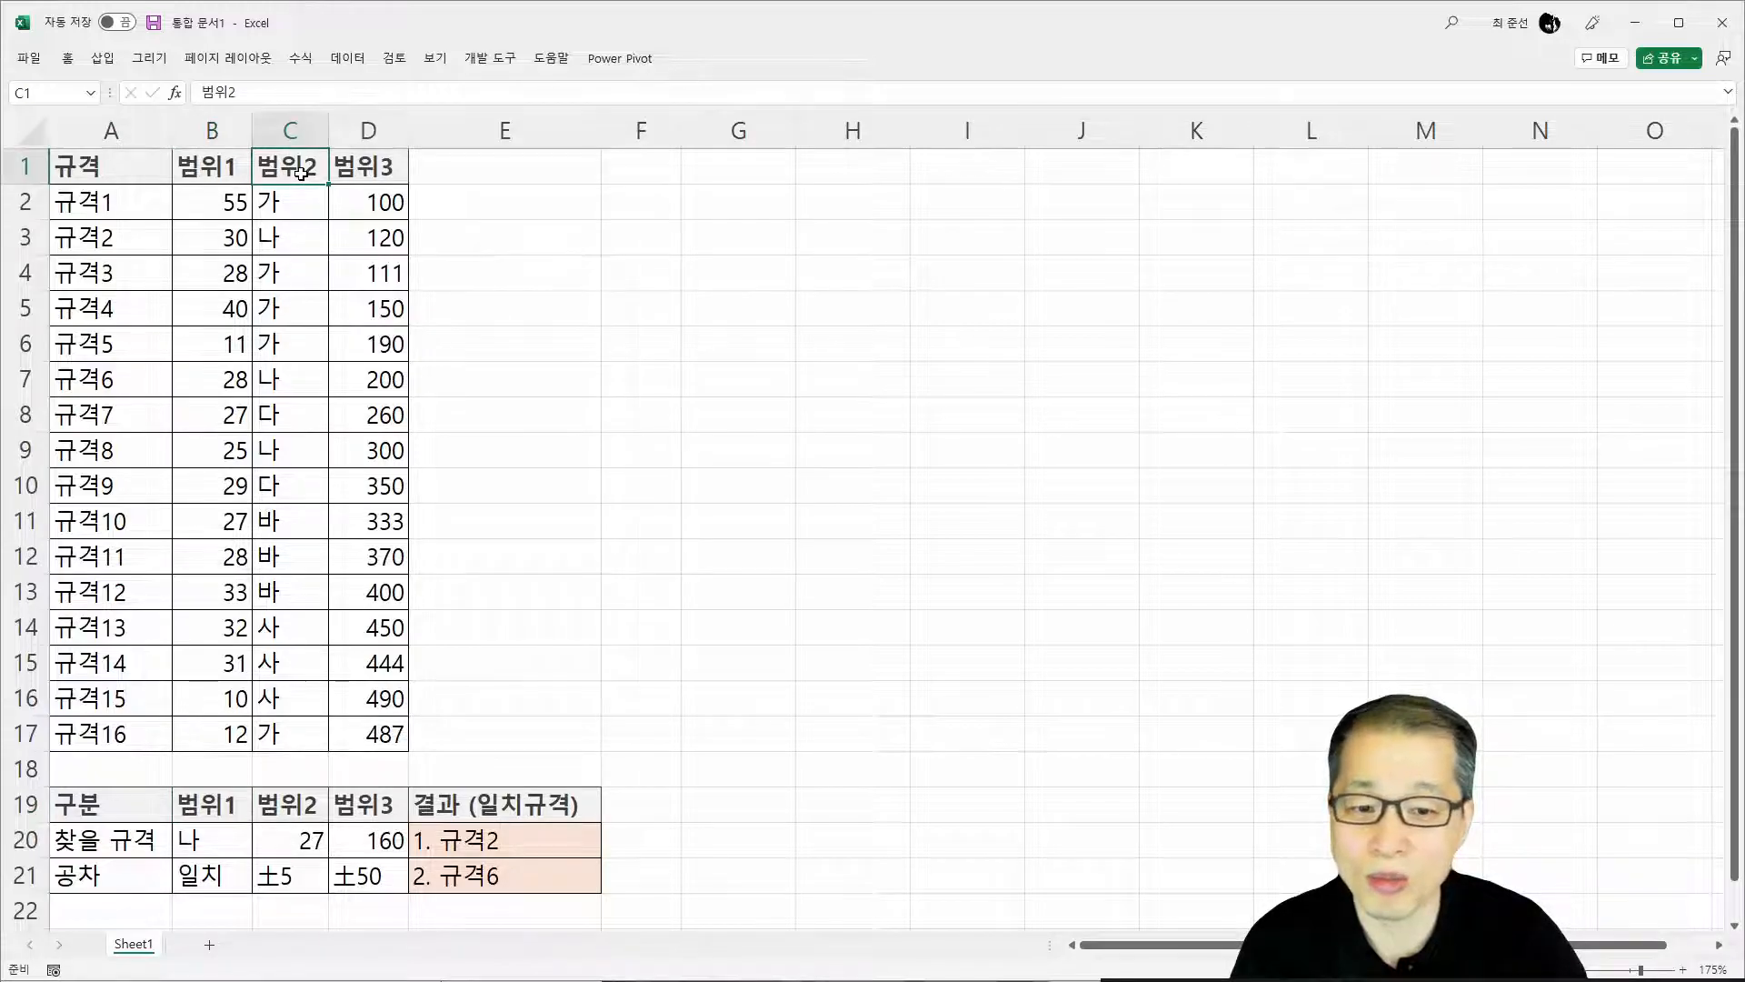
pyautogui.click(297, 812)
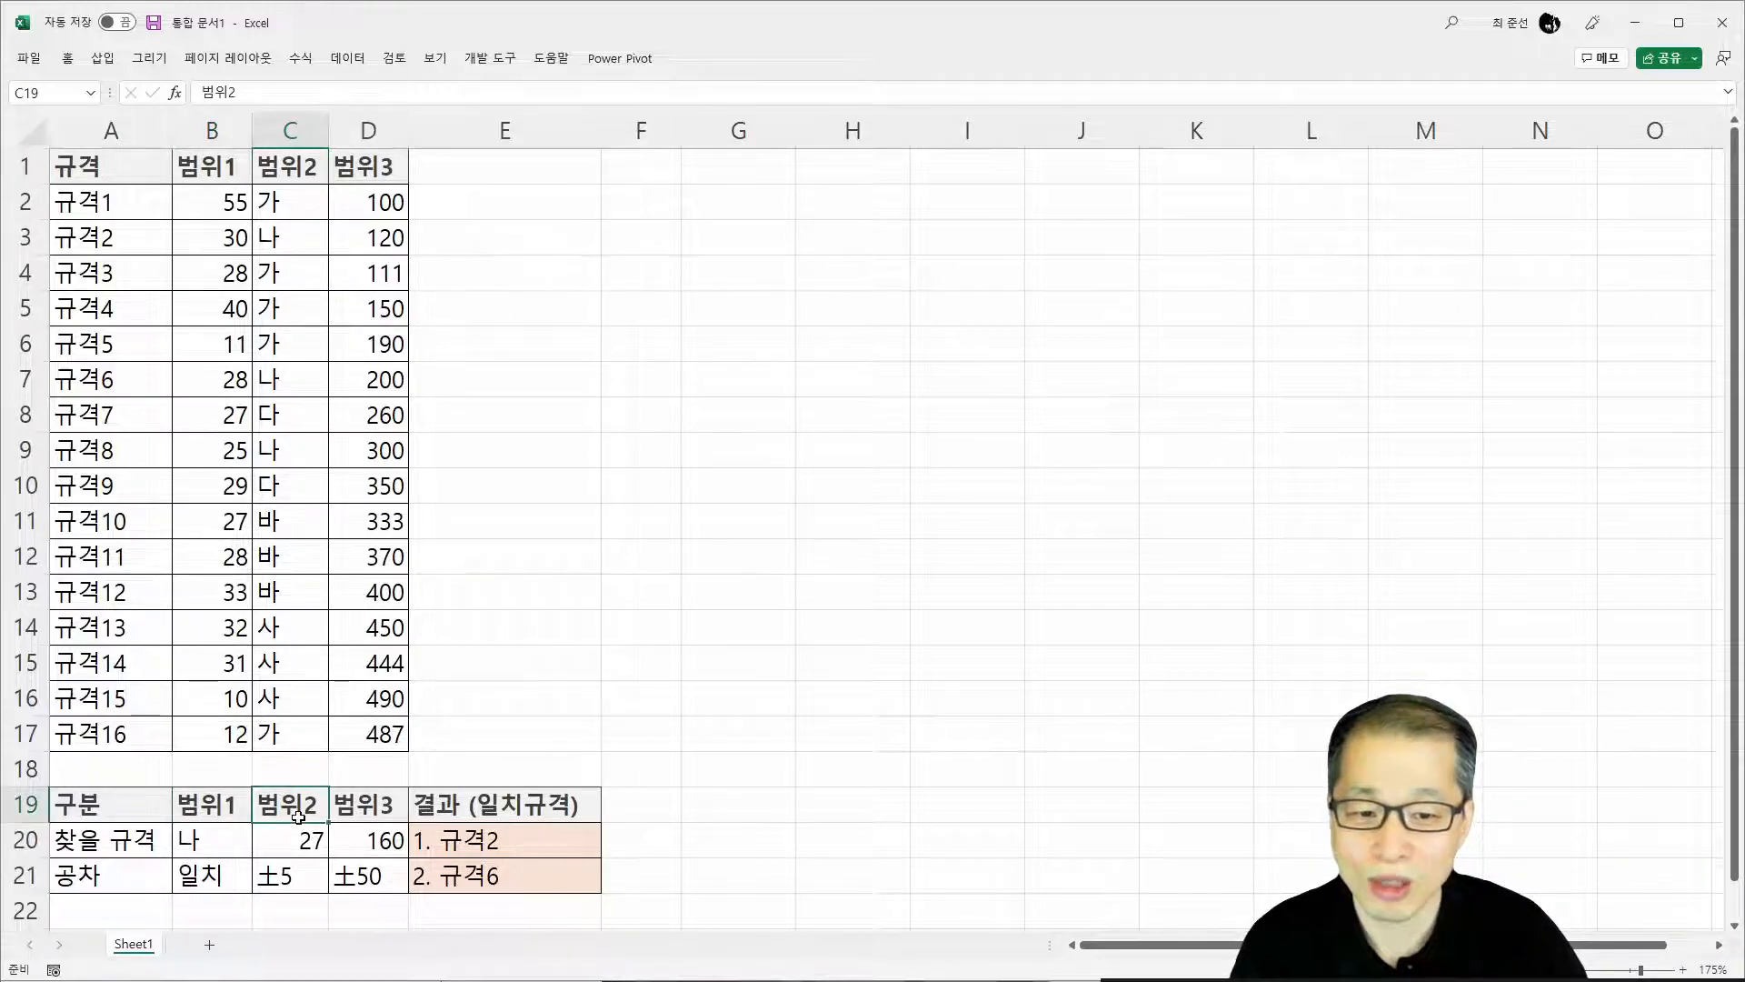
pyautogui.click(374, 812)
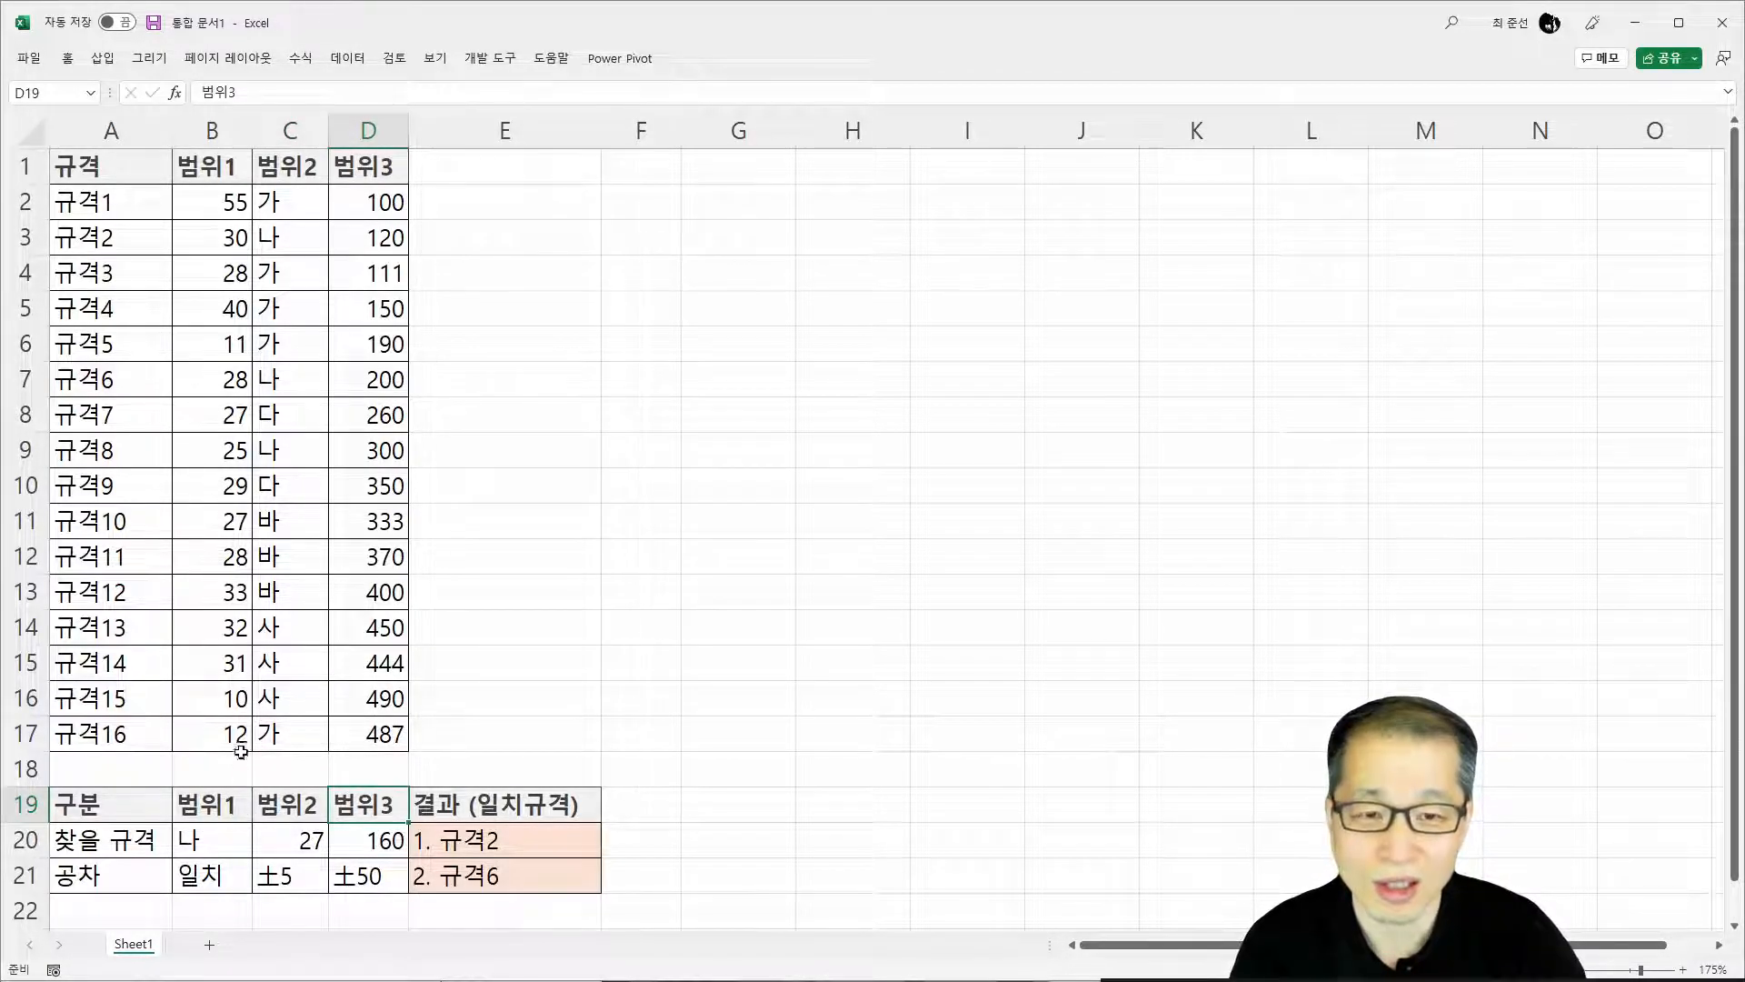
pyautogui.click(197, 812)
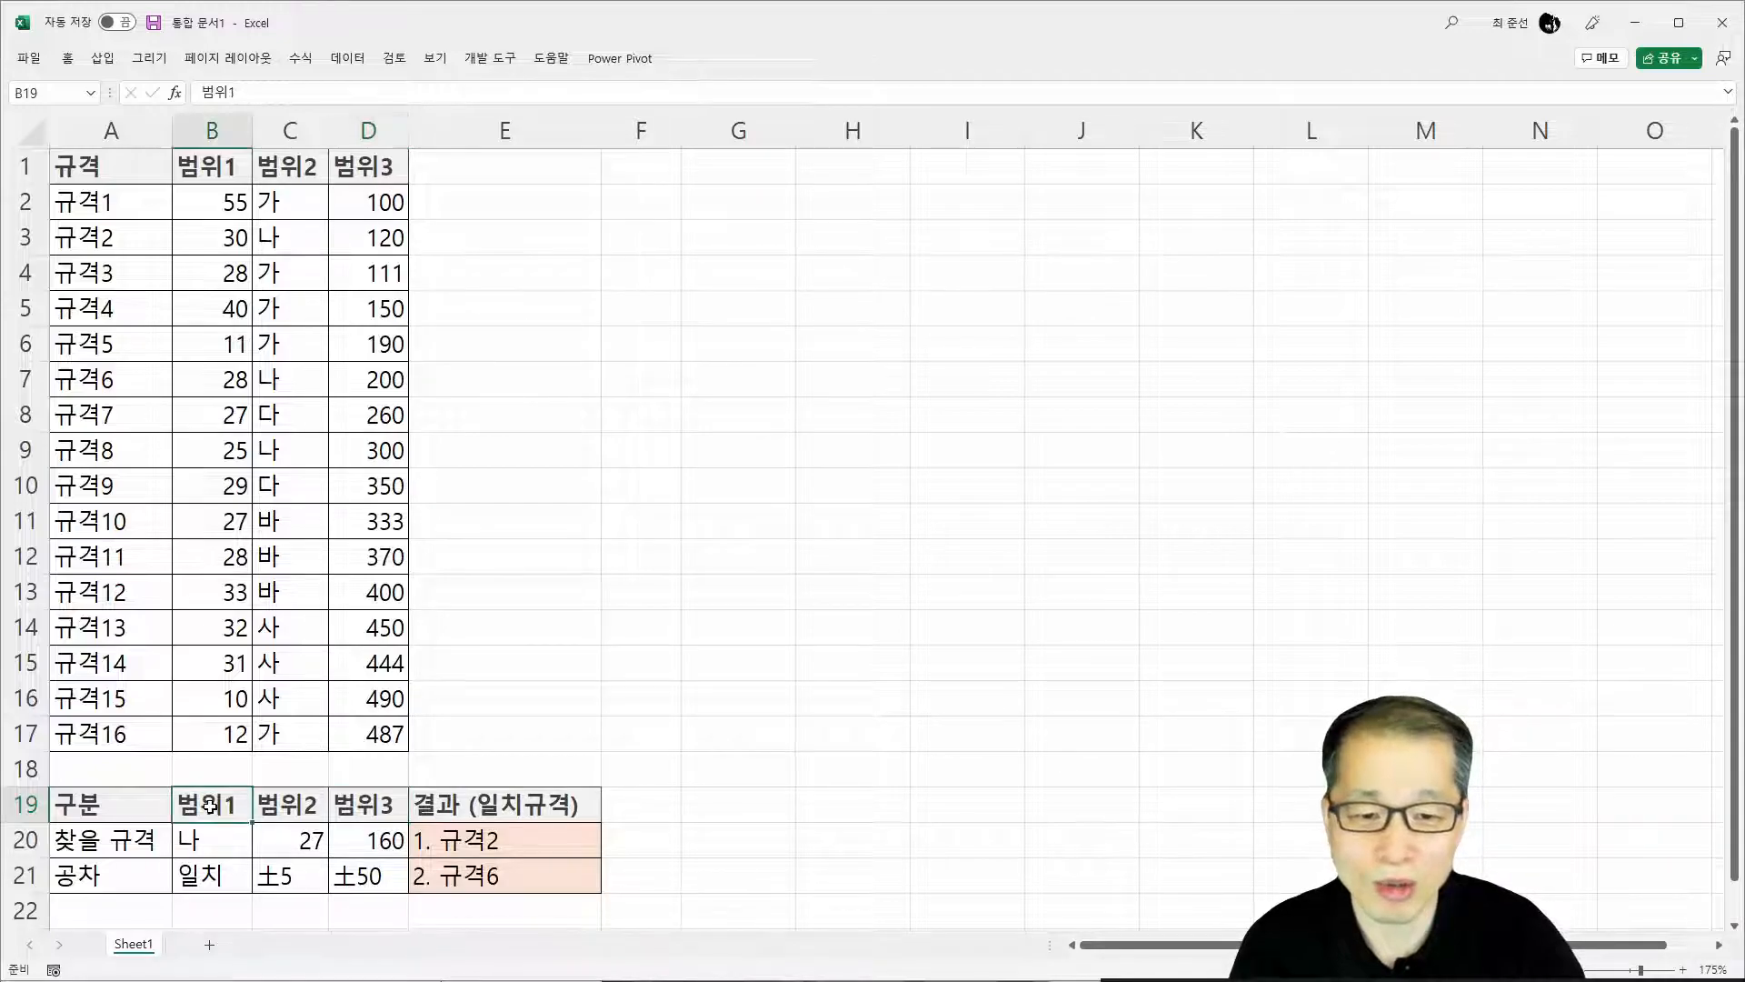
pyautogui.write('범위2')
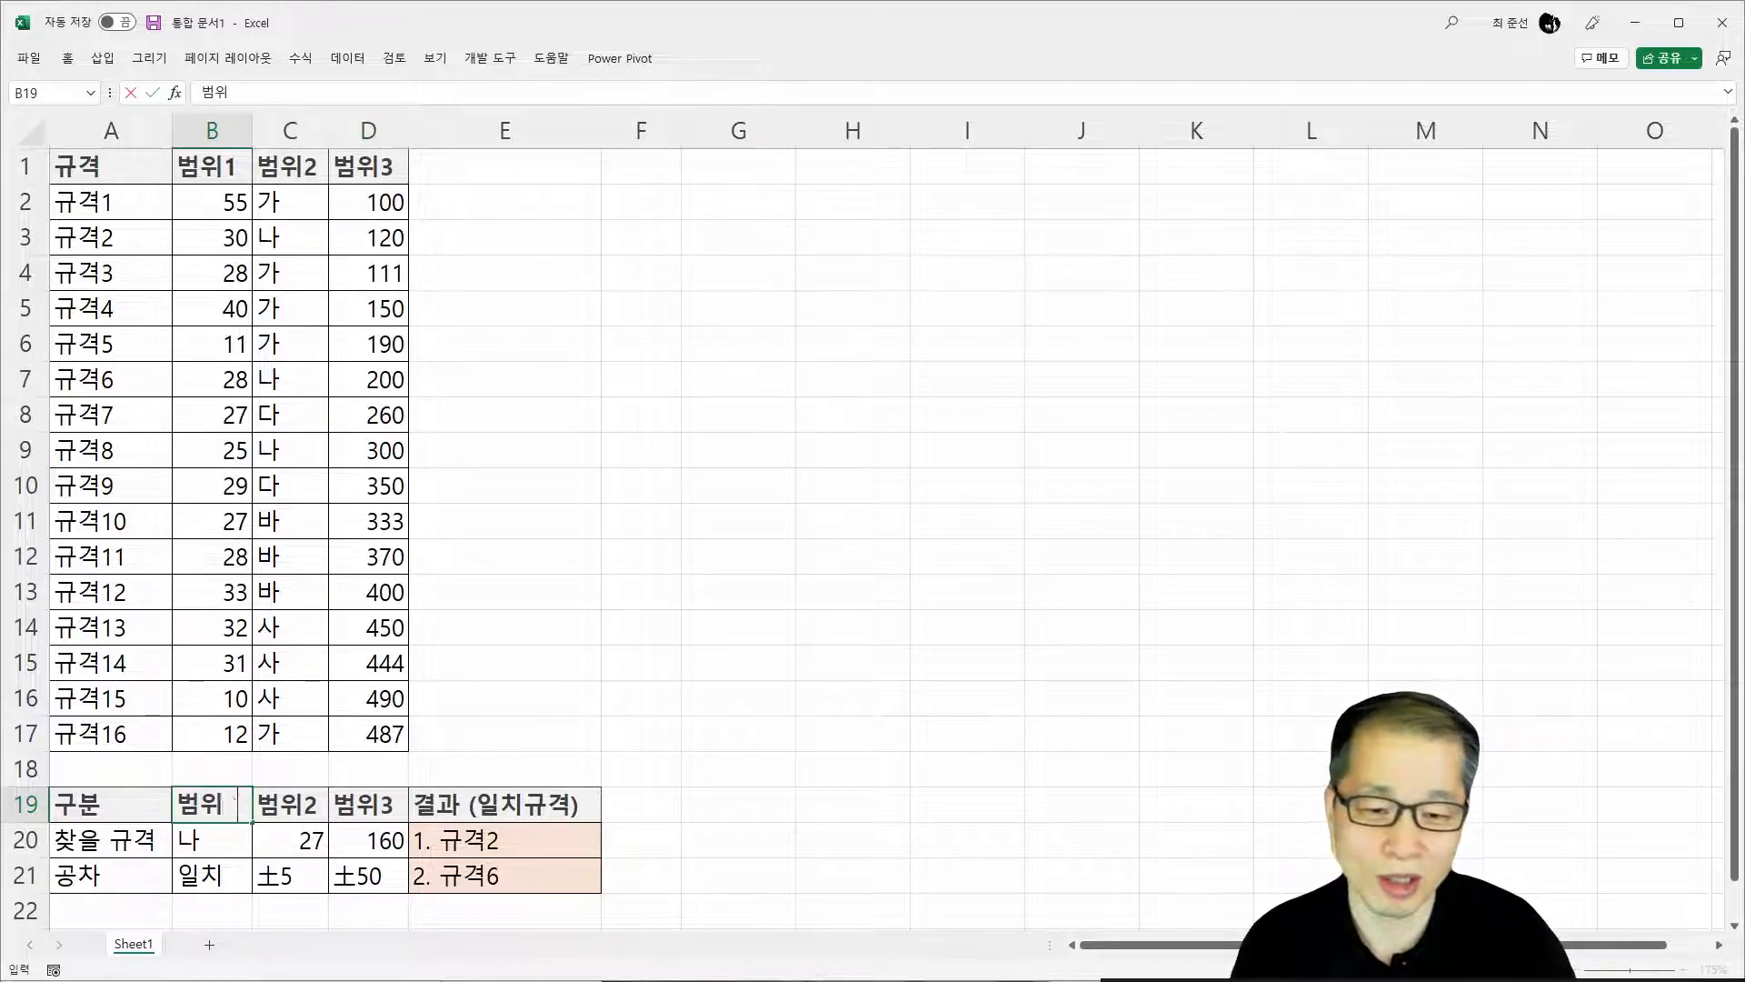
pyautogui.press('Tab')
pyautogui.write('범ㅇ위1')
pyautogui.press('Return')
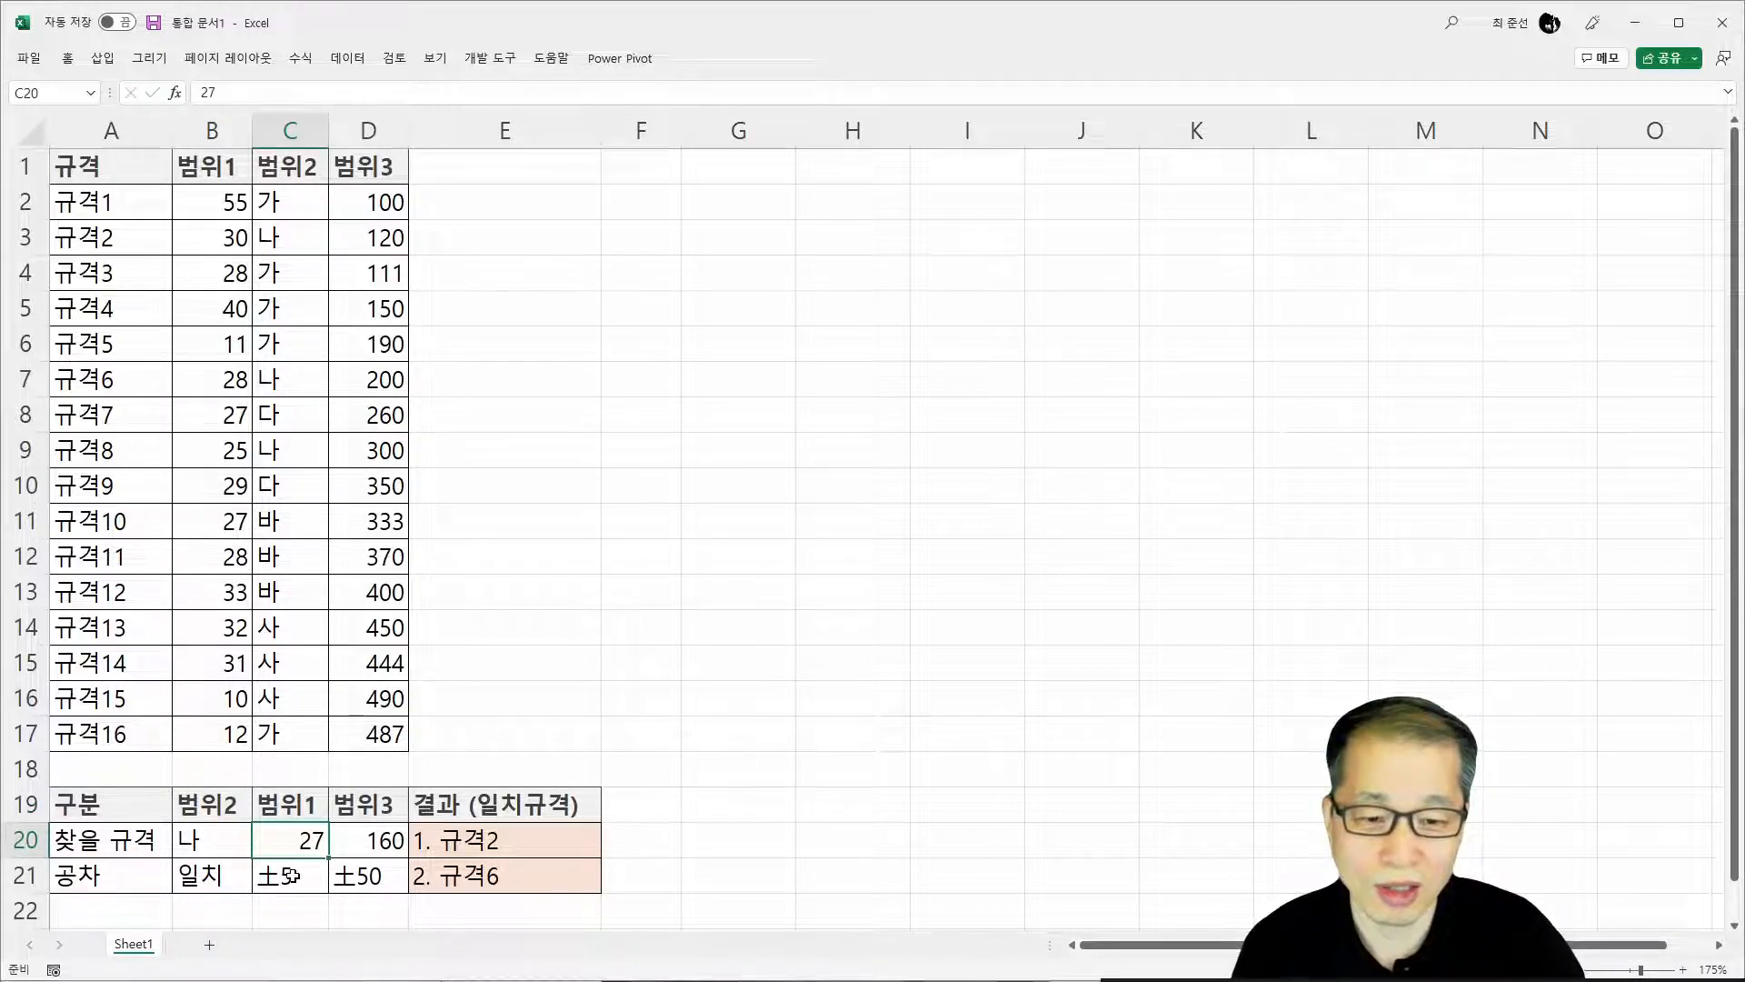
# Remove the ± sign from the tolerance cells C21 and D21, leaving the plain numbers 5 and 50
pyautogui.moveTo(289, 875); pyautogui.dragTo(353, 877)
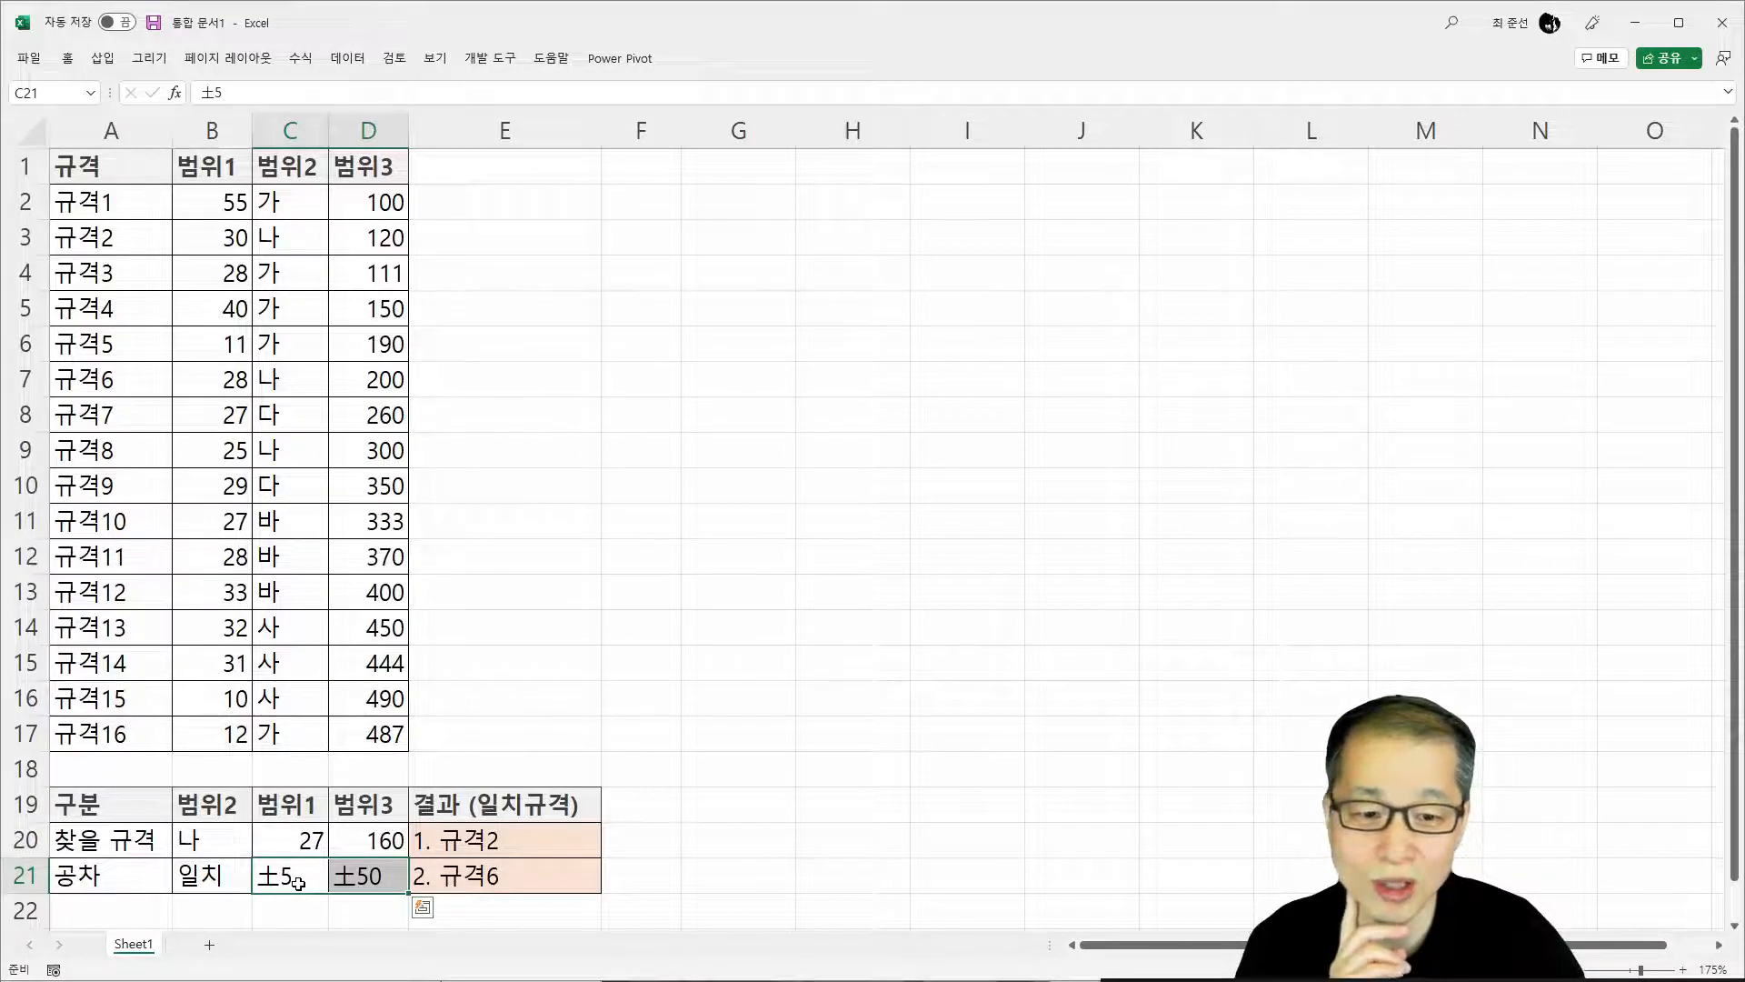
pyautogui.doubleClick(298, 884)
pyautogui.moveTo(280, 878); pyautogui.dragTo(259, 880)
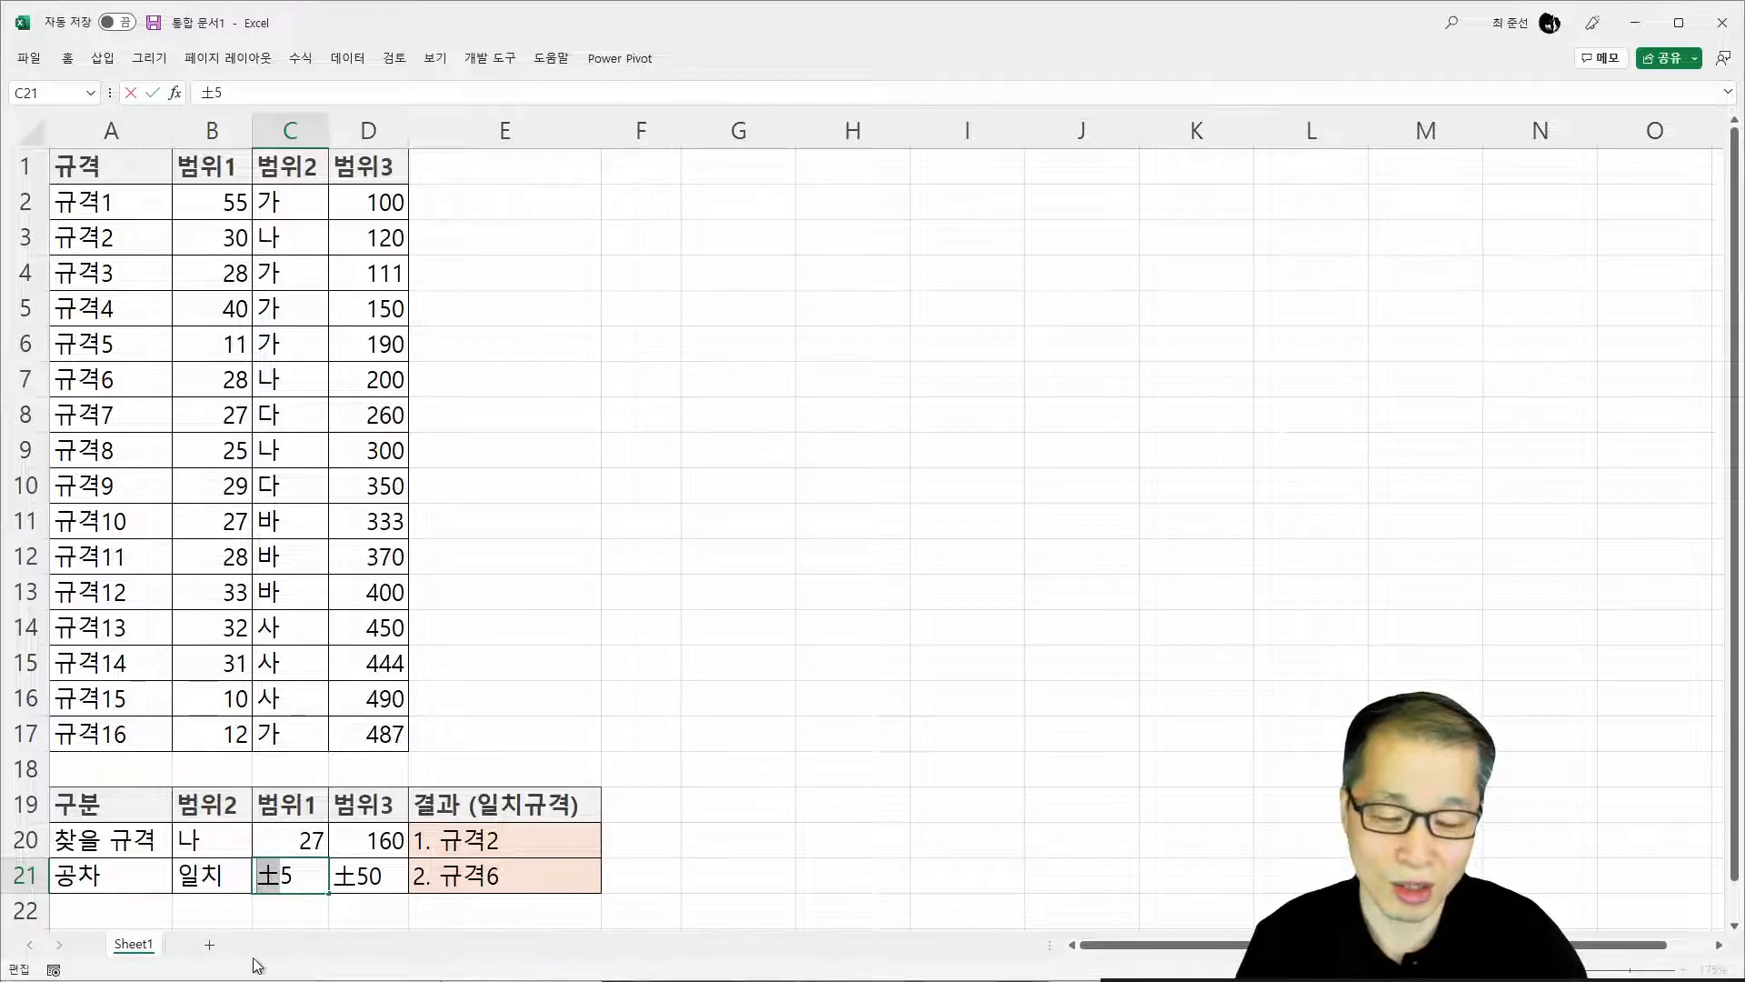
pyautogui.press('Delete')
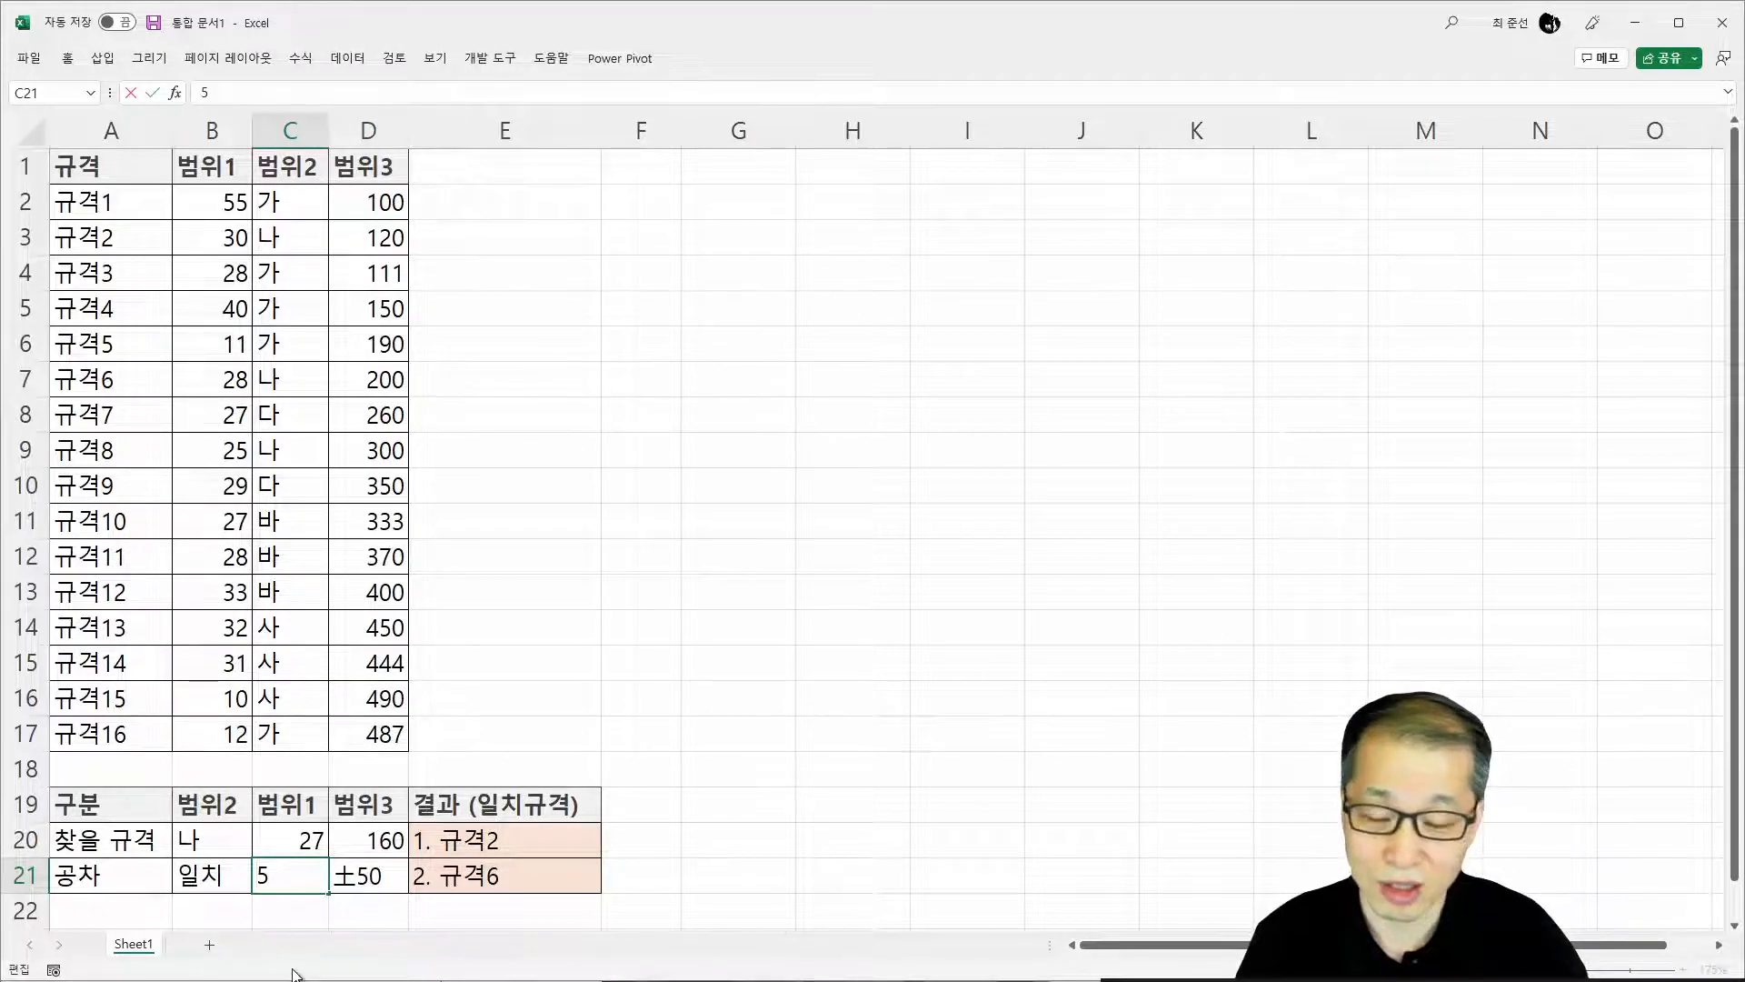
pyautogui.press('Return')
pyautogui.click(364, 876)
pyautogui.doubleClick(358, 875)
pyautogui.press('BackSpace')
pyautogui.press('Return')
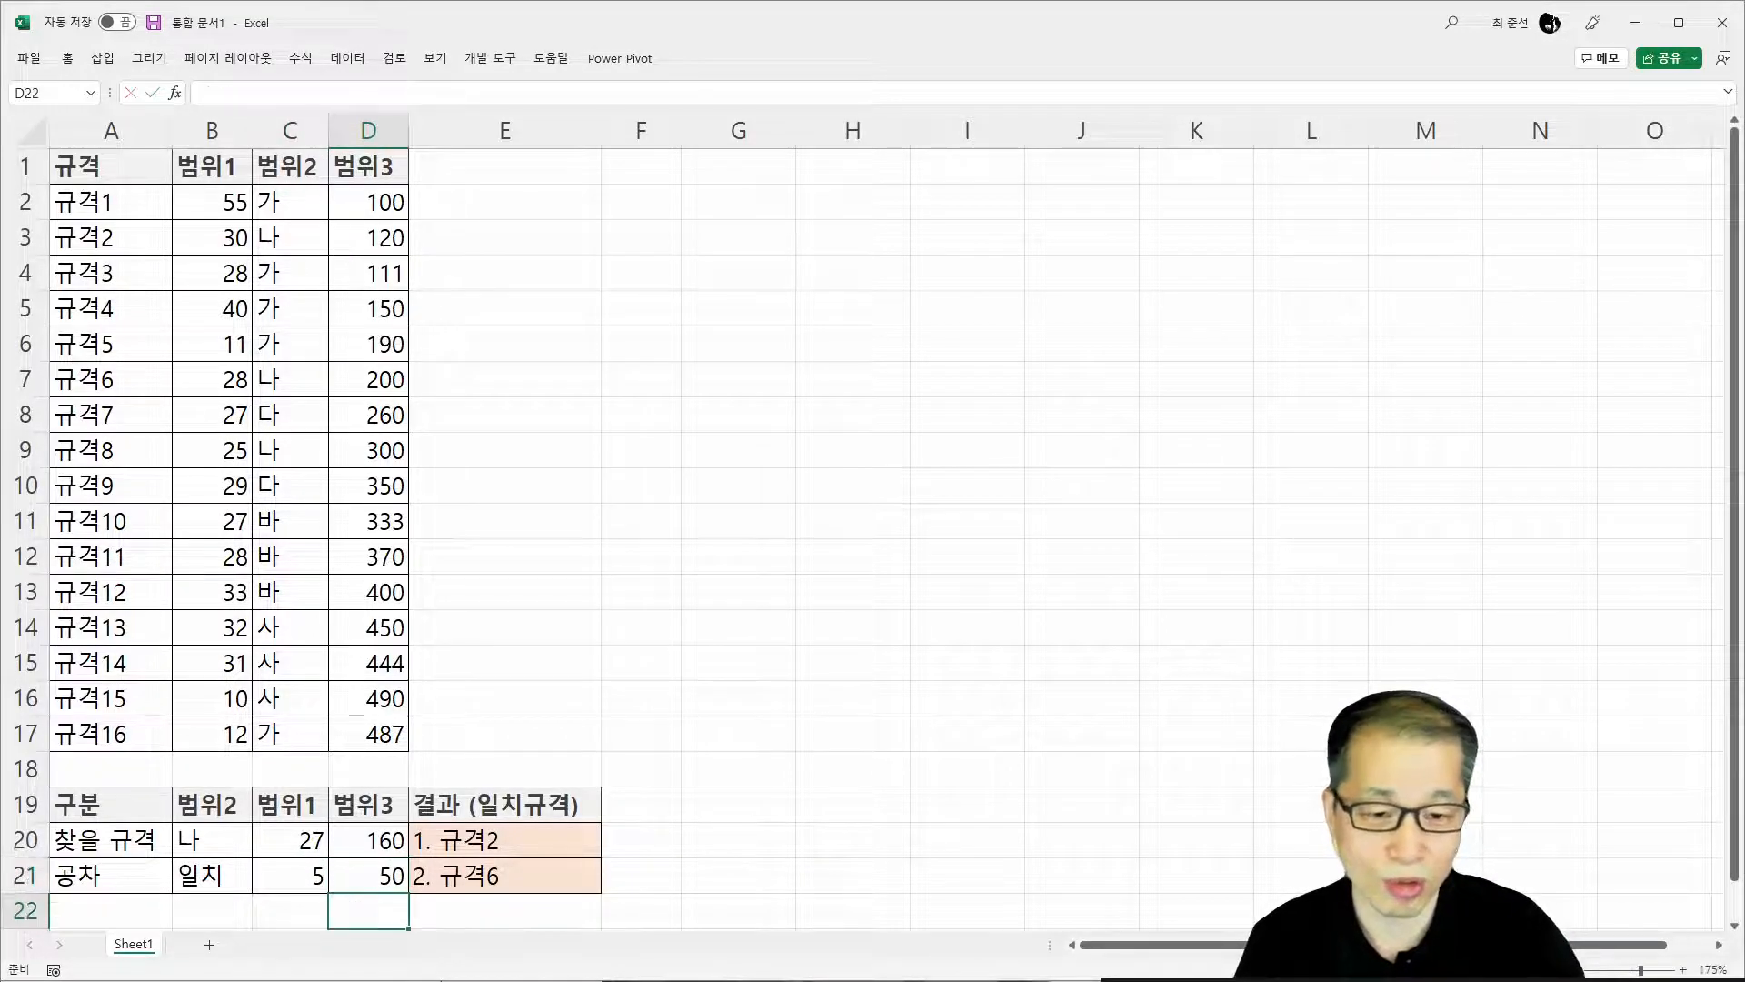
# Apply the custom number format "±"0 to the tolerance cells C21:D21
pyautogui.moveTo(311, 877); pyautogui.dragTo(401, 874)
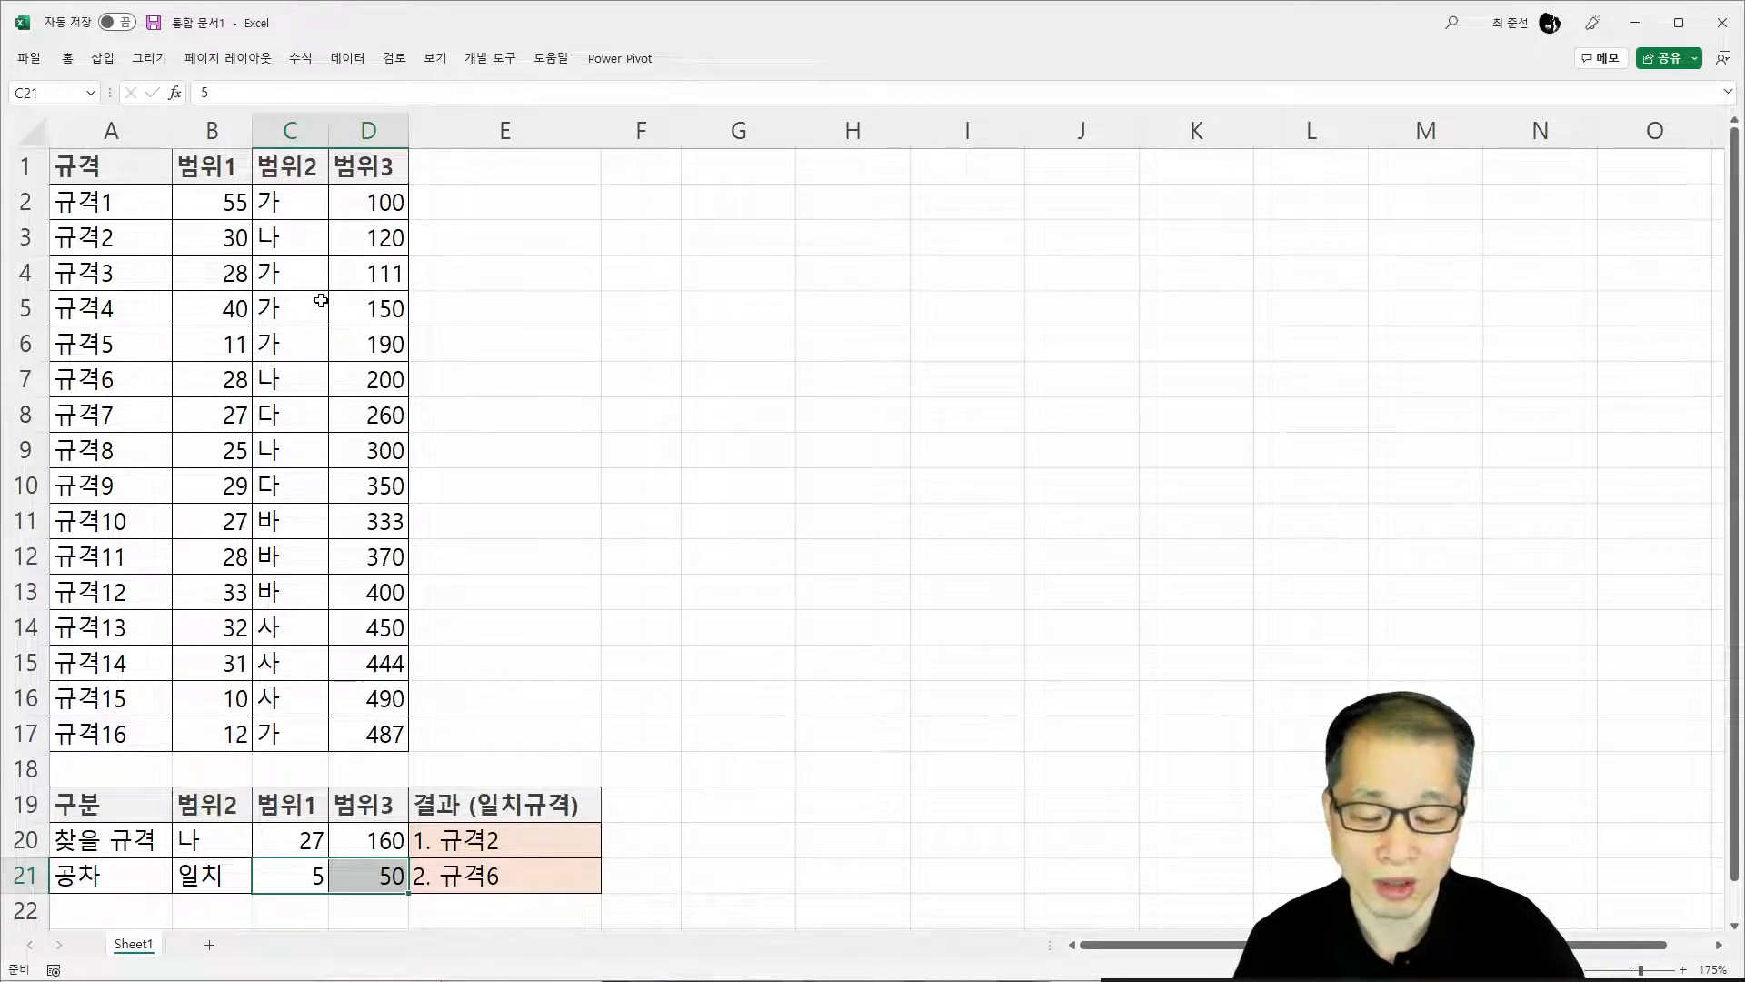
pyautogui.hotkey('ctrl', '1')
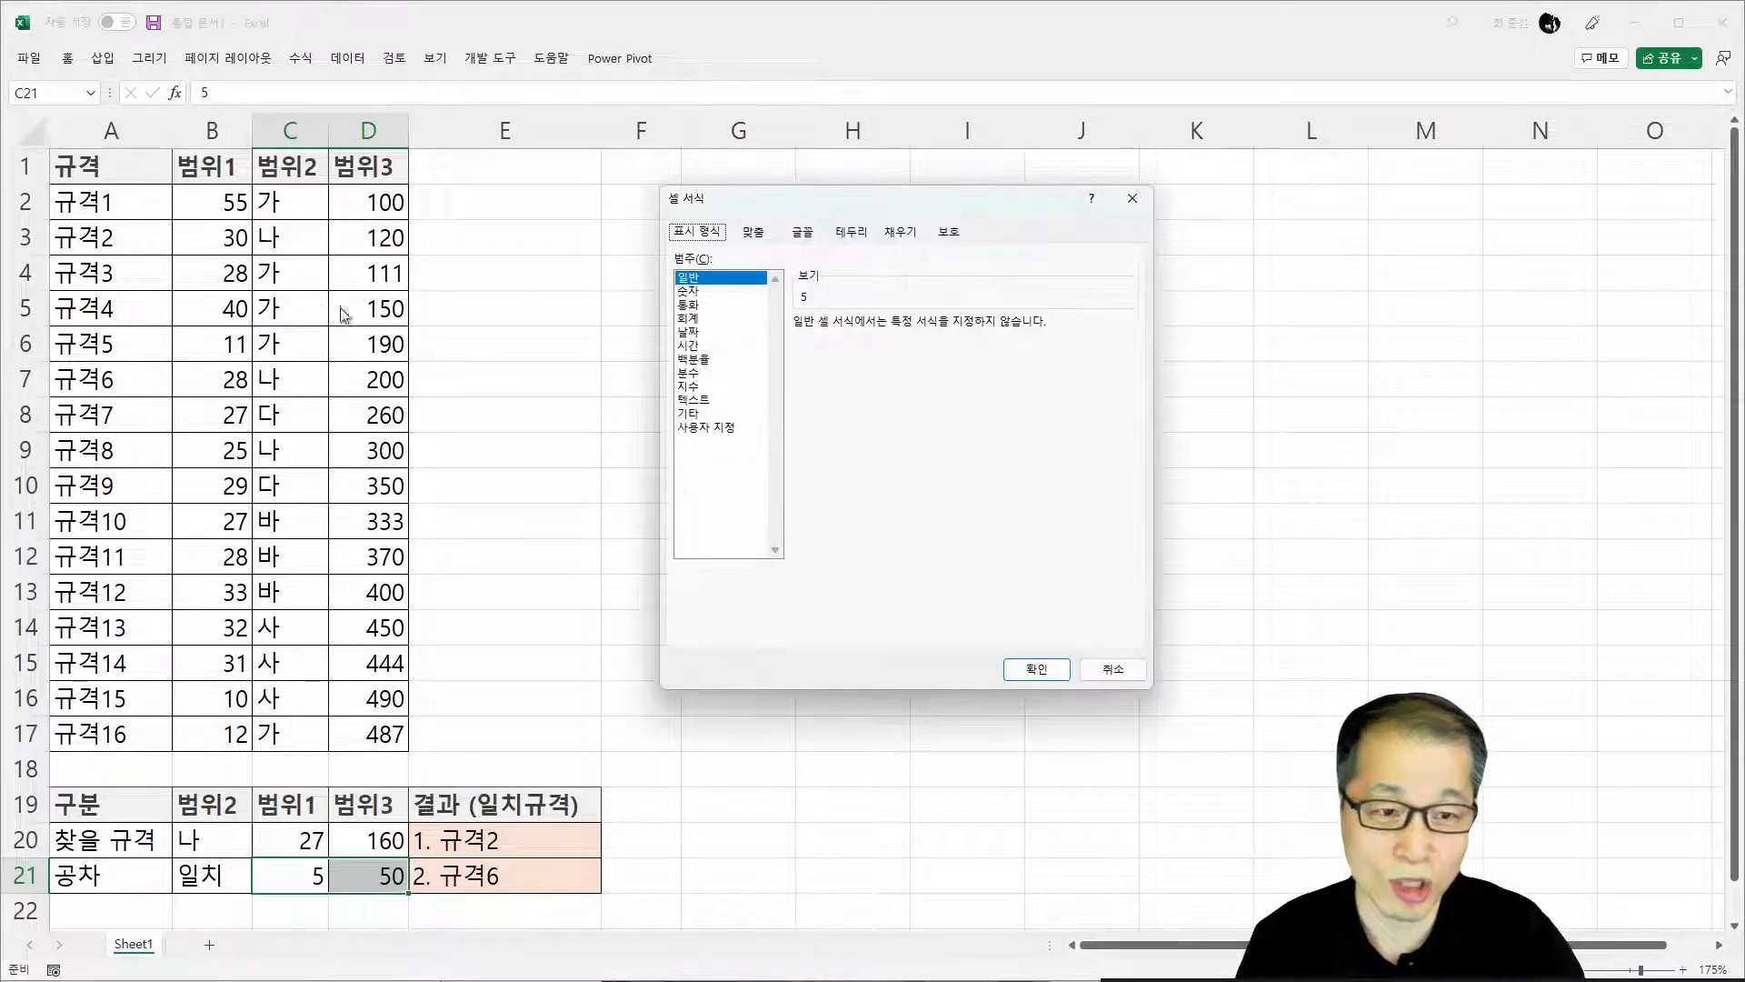
pyautogui.moveTo(854, 212); pyautogui.dragTo(793, 376)
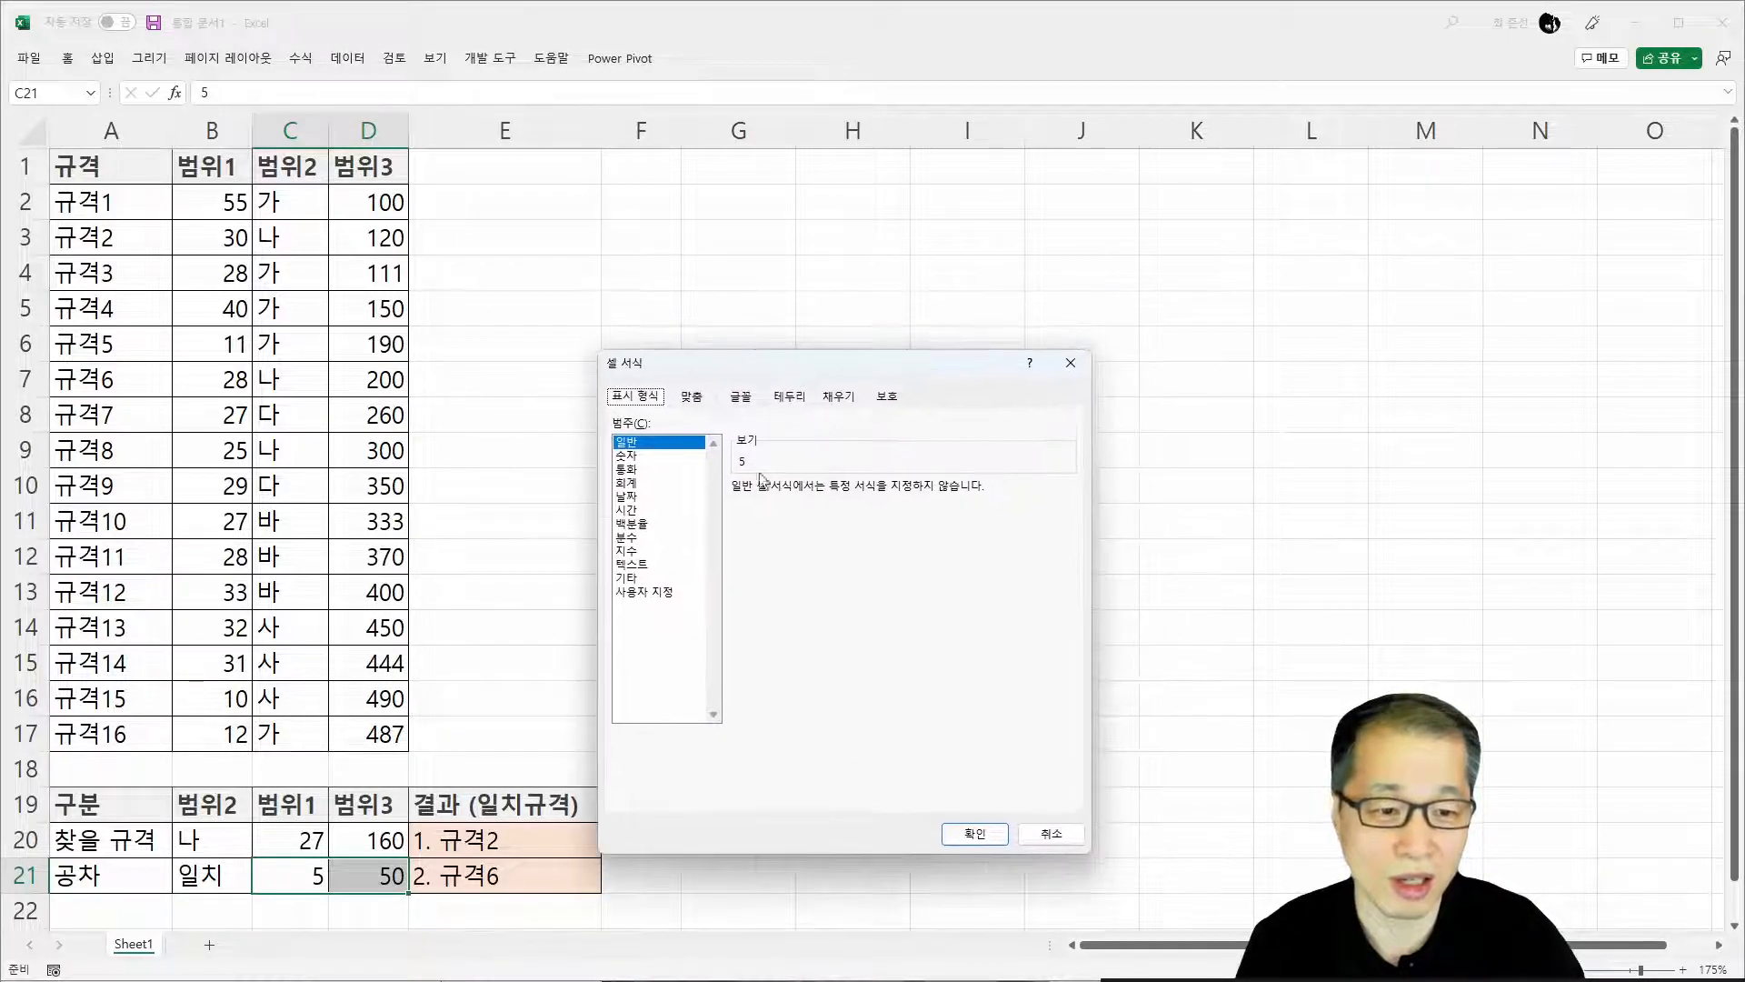
pyautogui.click(644, 592)
pyautogui.moveTo(786, 504); pyautogui.dragTo(617, 516)
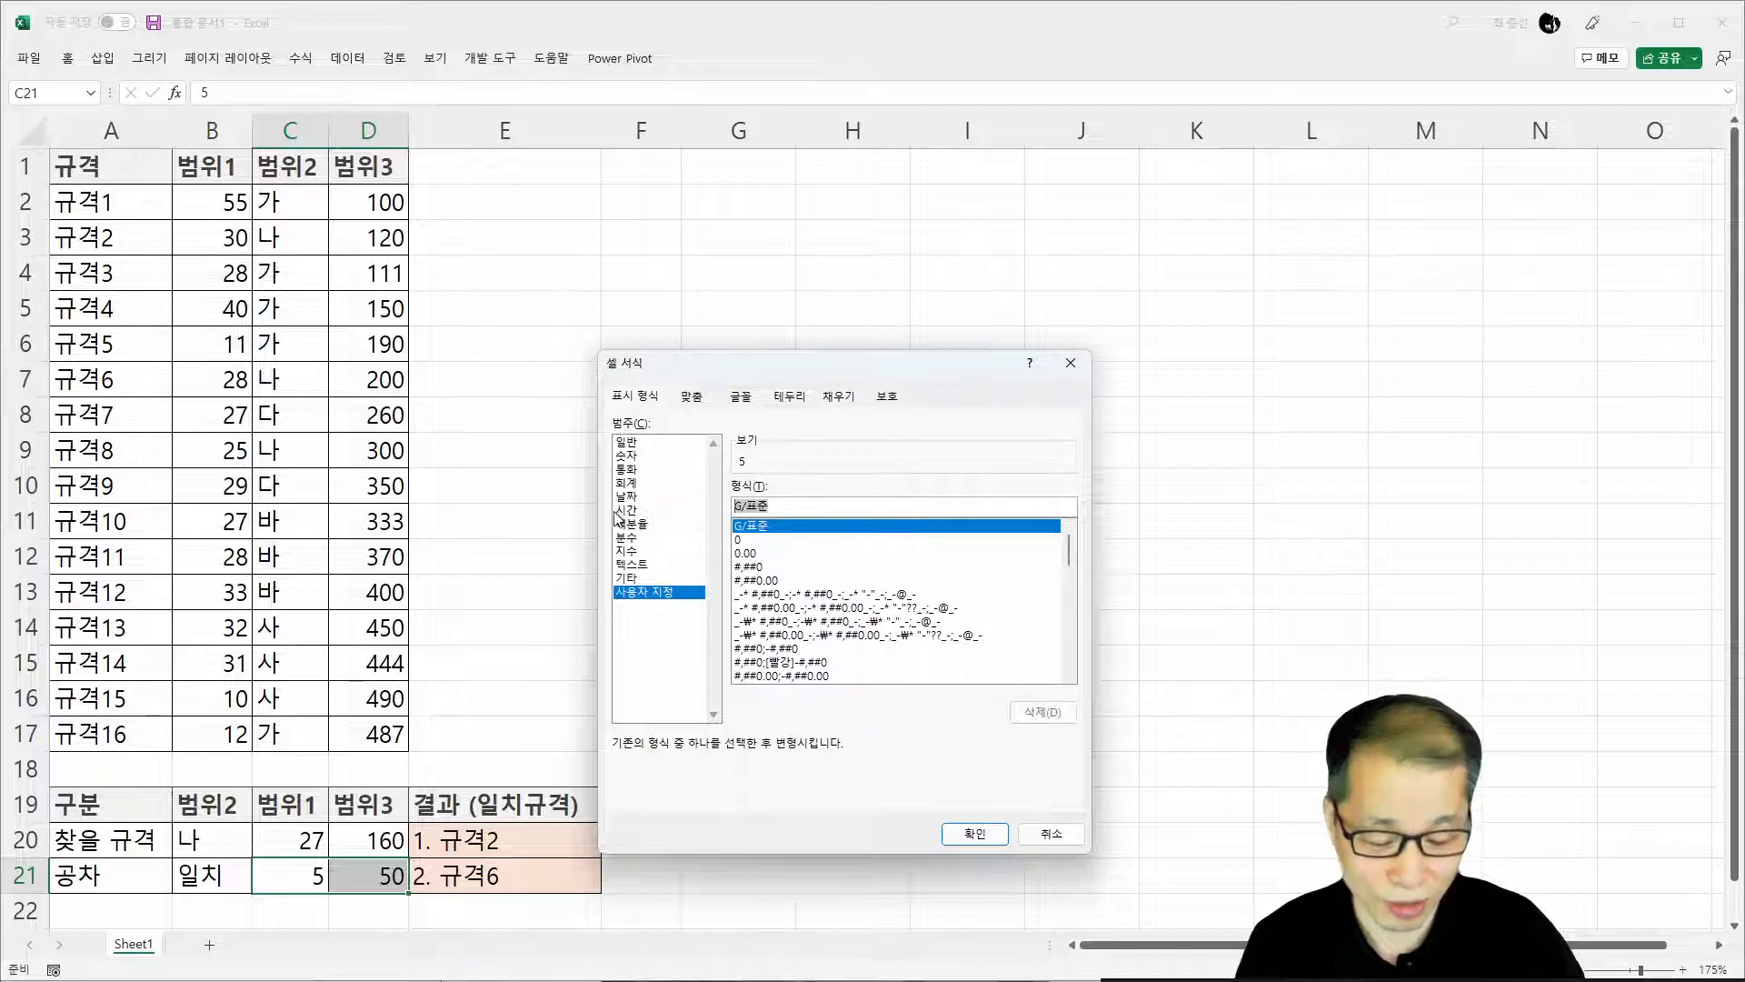
pyautogui.write('"±"0')
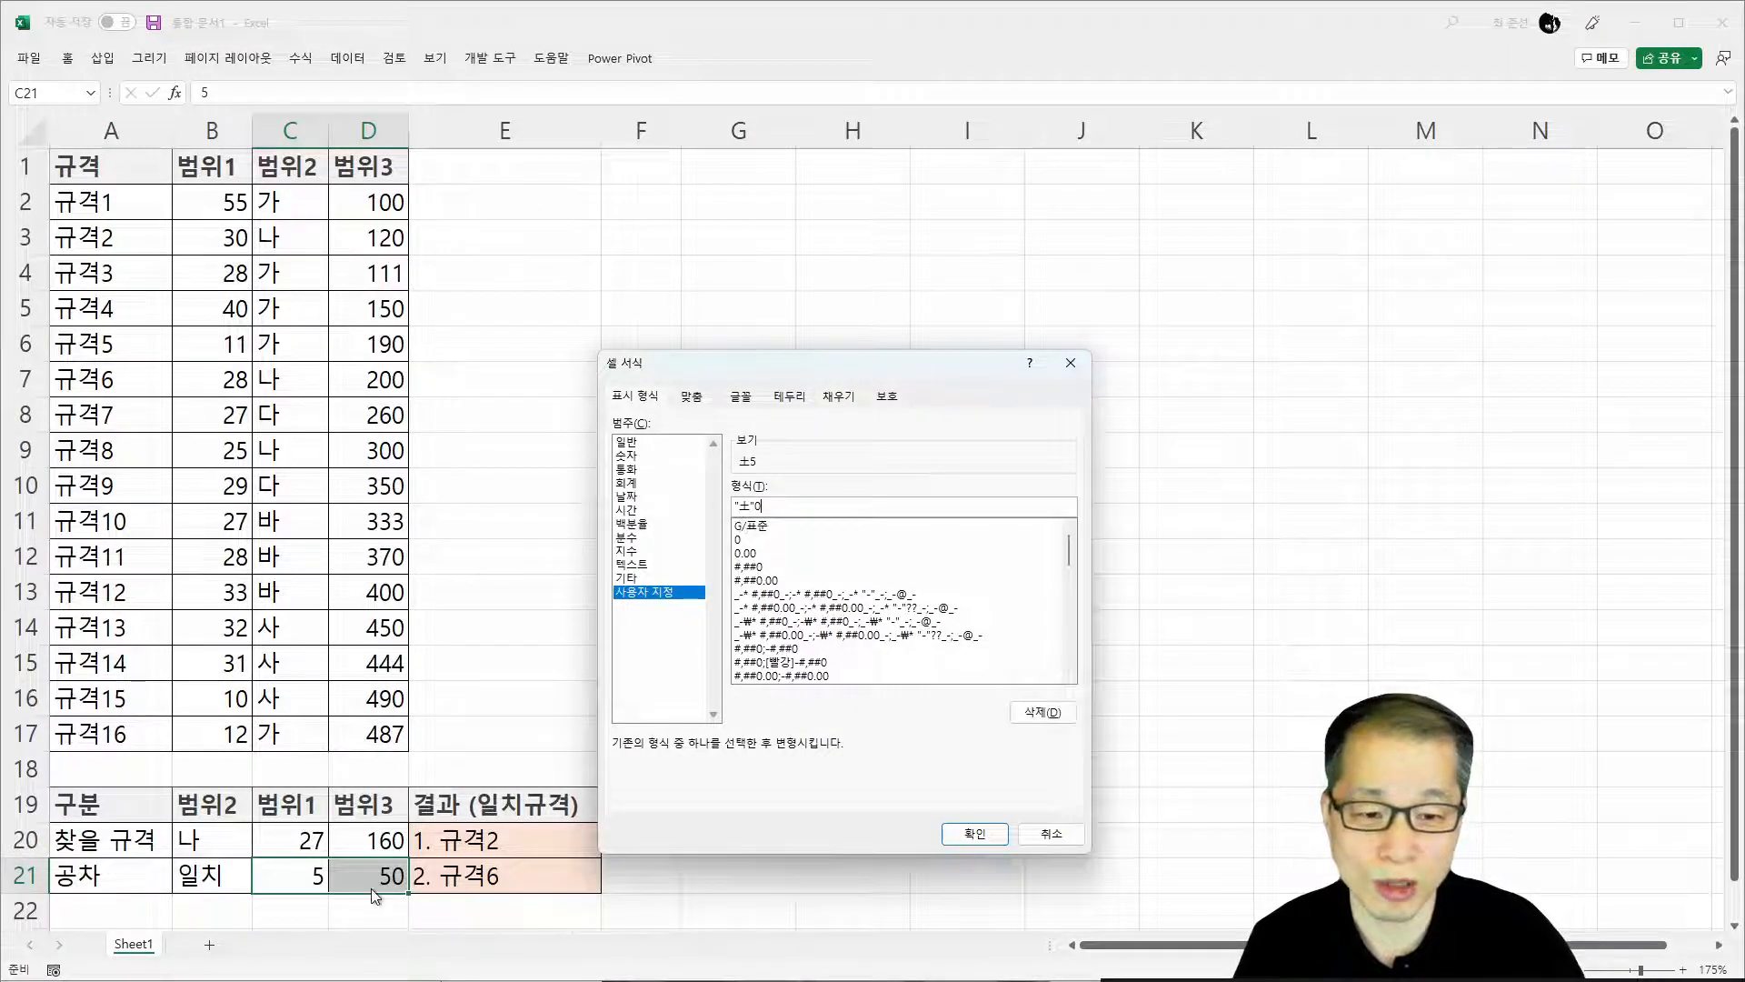
pyautogui.click(983, 838)
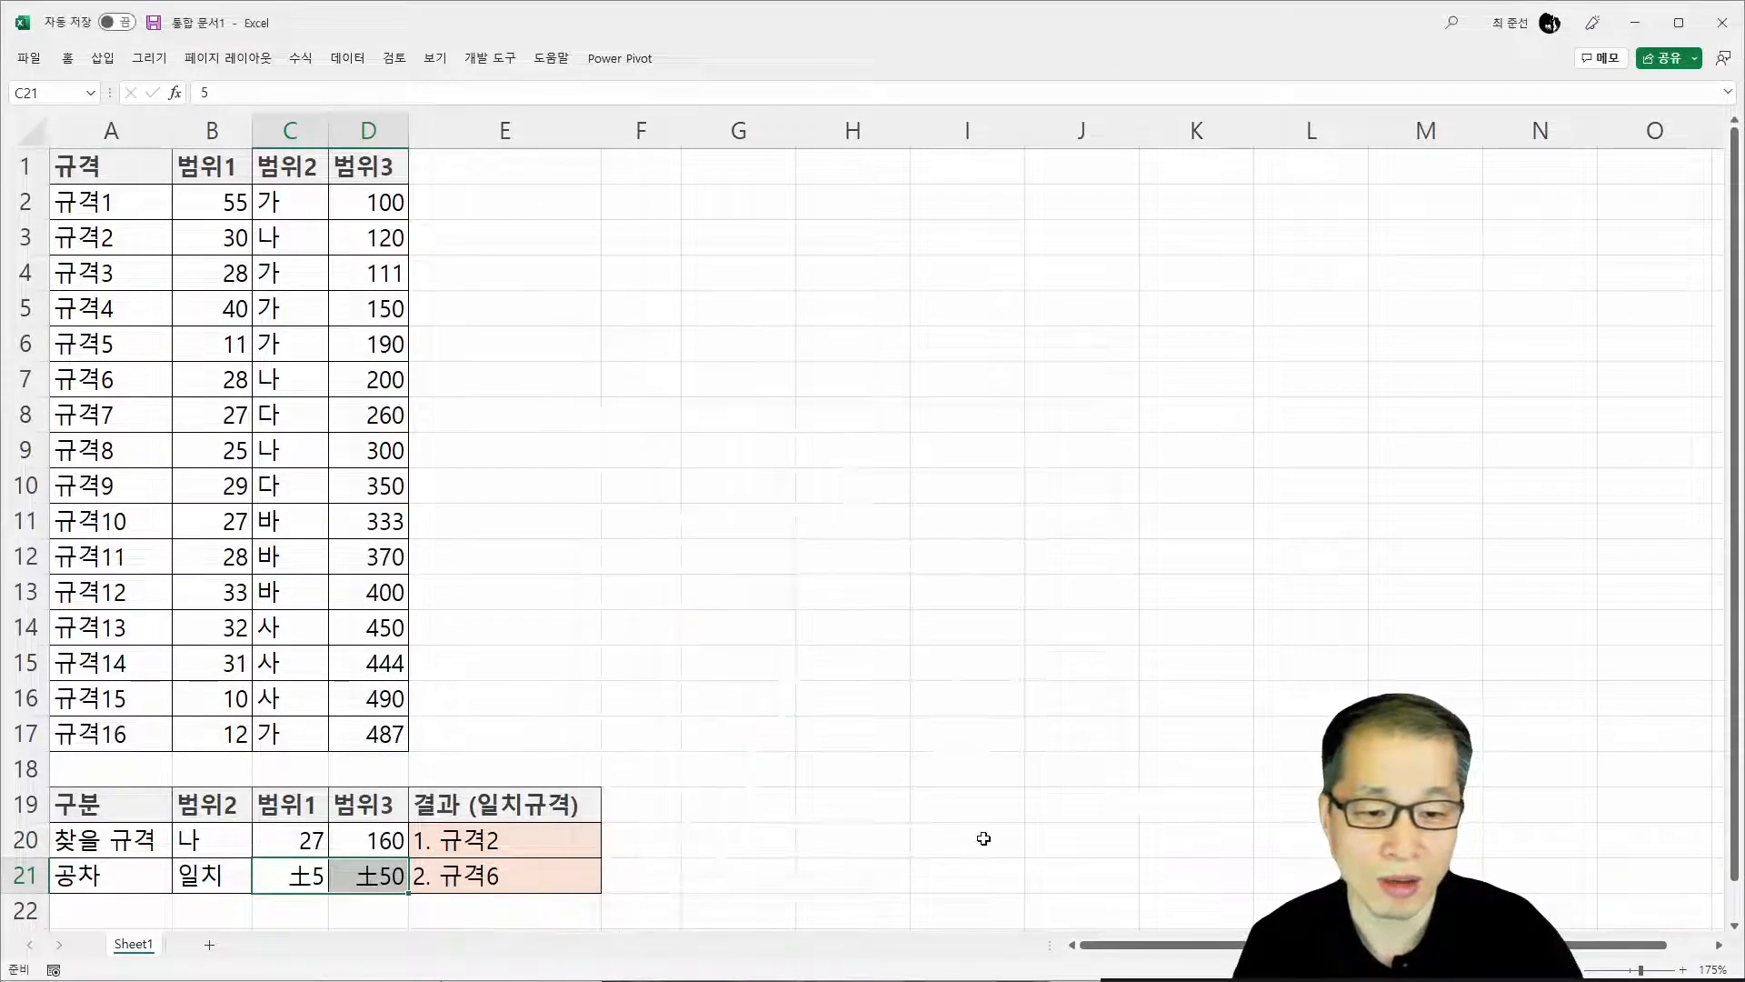
pyautogui.click(834, 845)
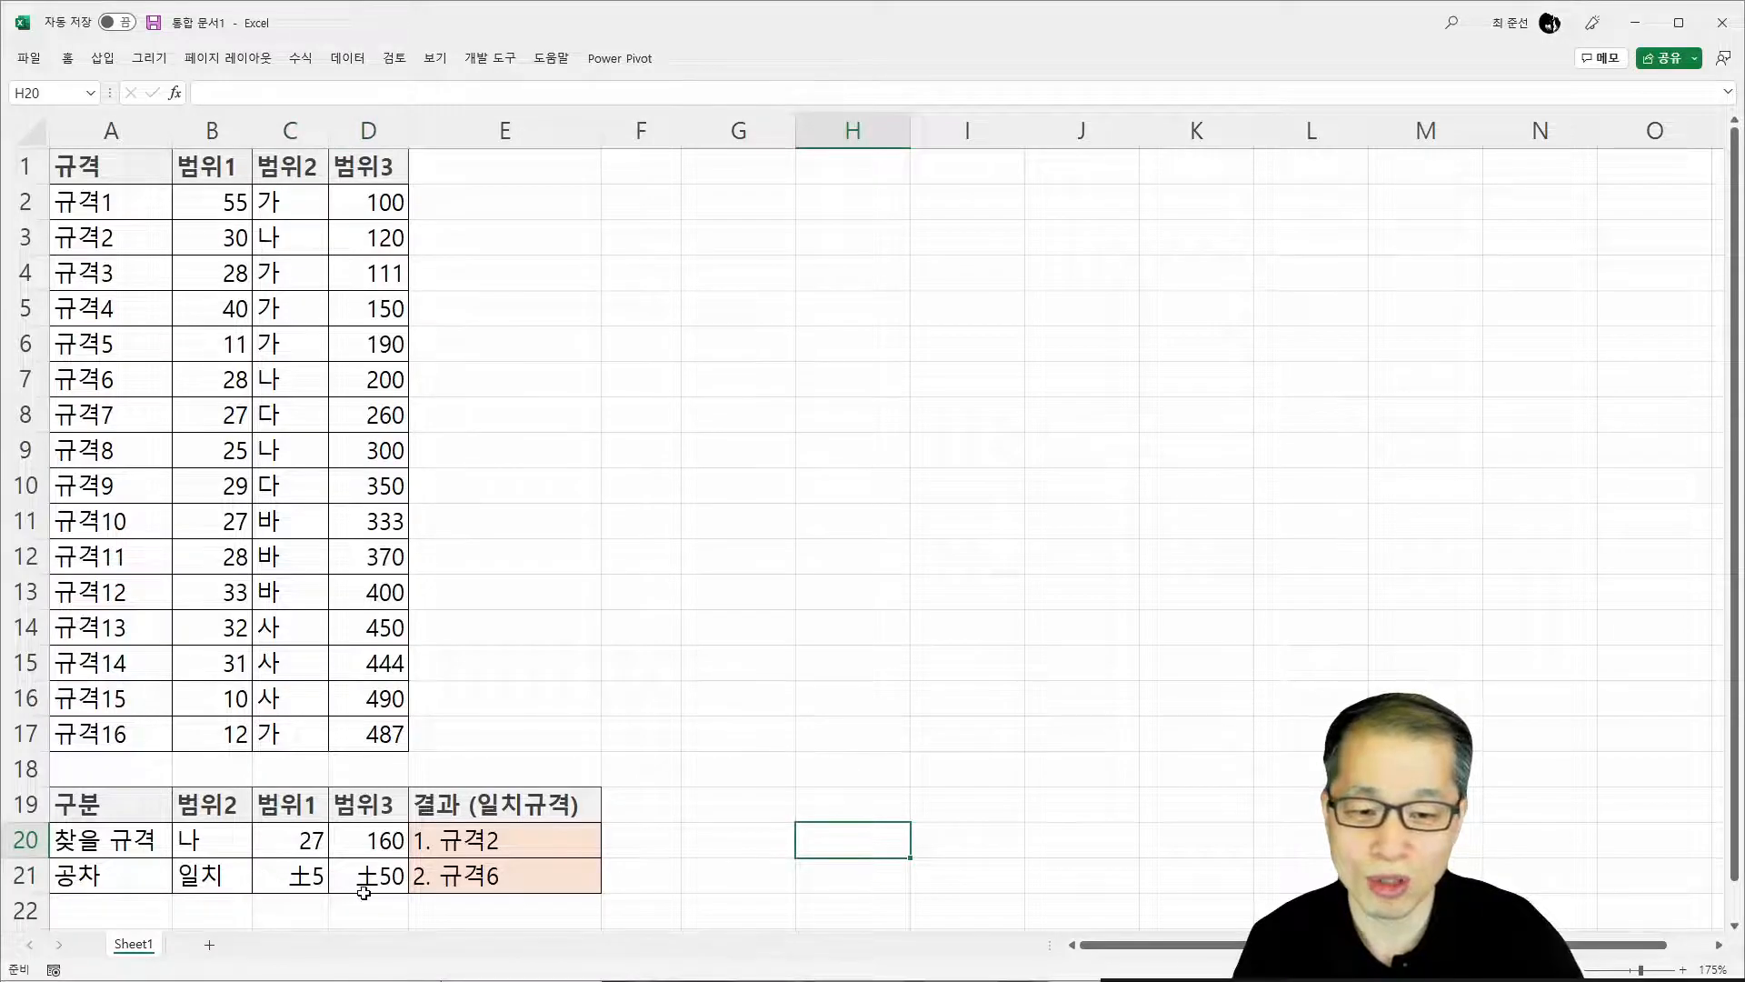
pyautogui.moveTo(307, 872); pyautogui.dragTo(371, 846)
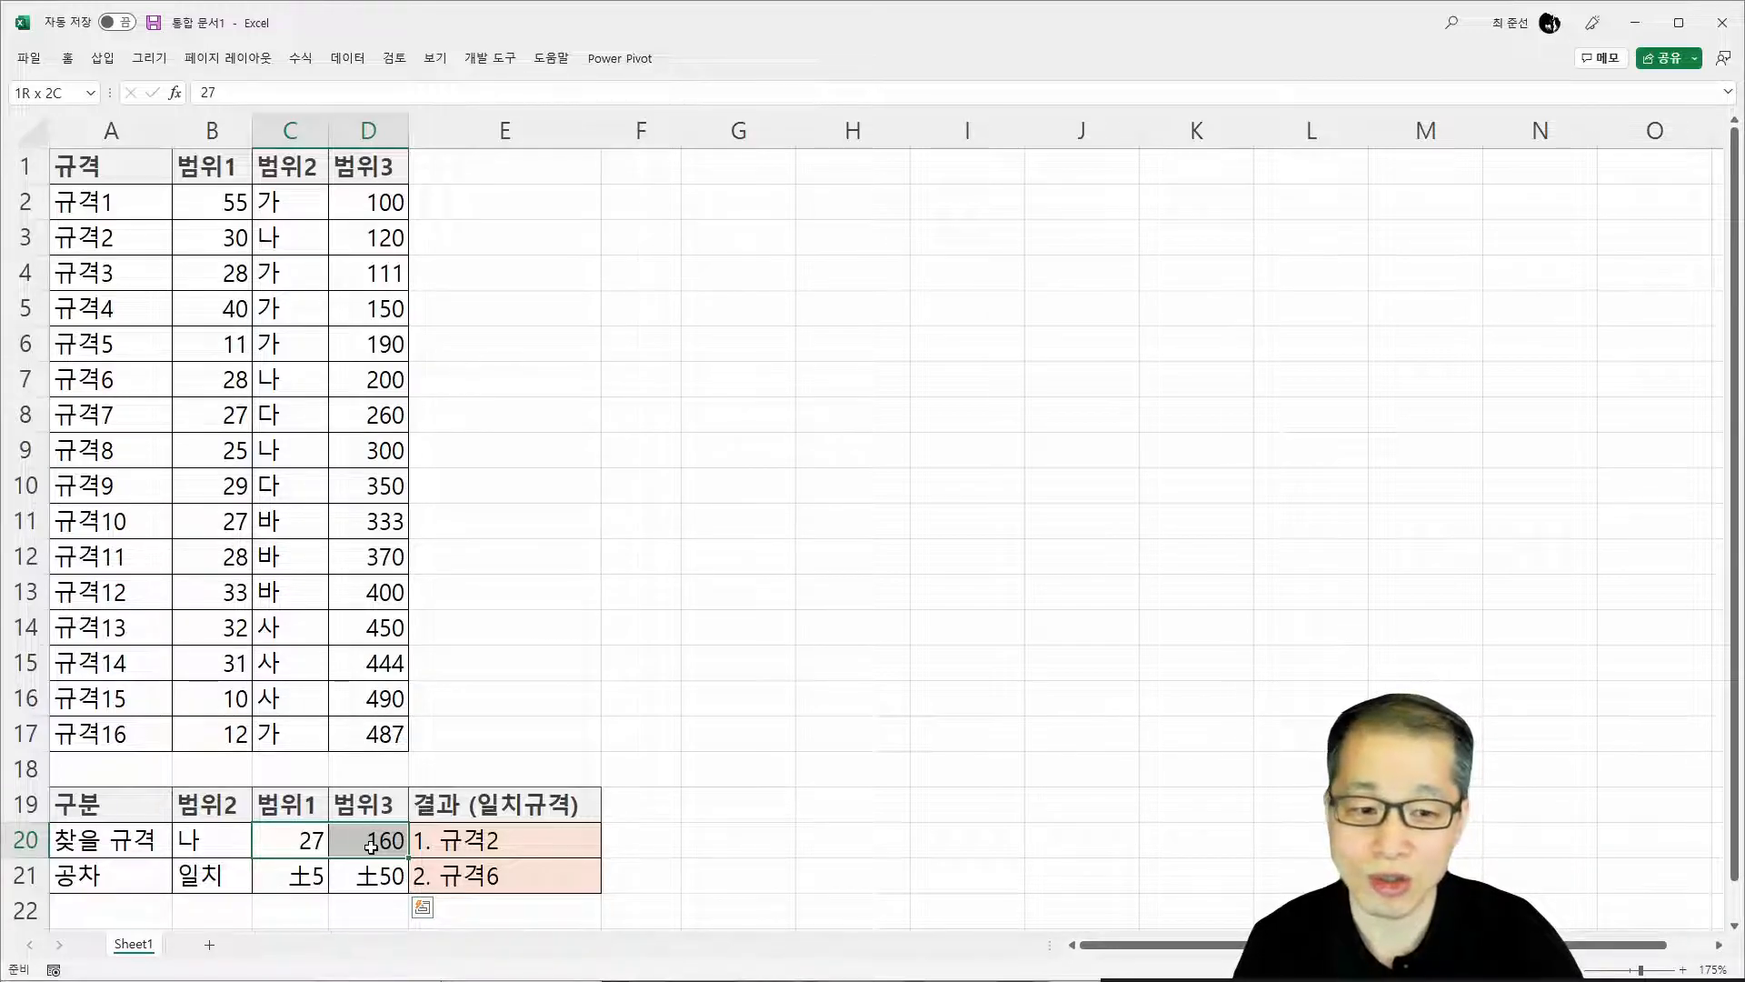
pyautogui.click(491, 841)
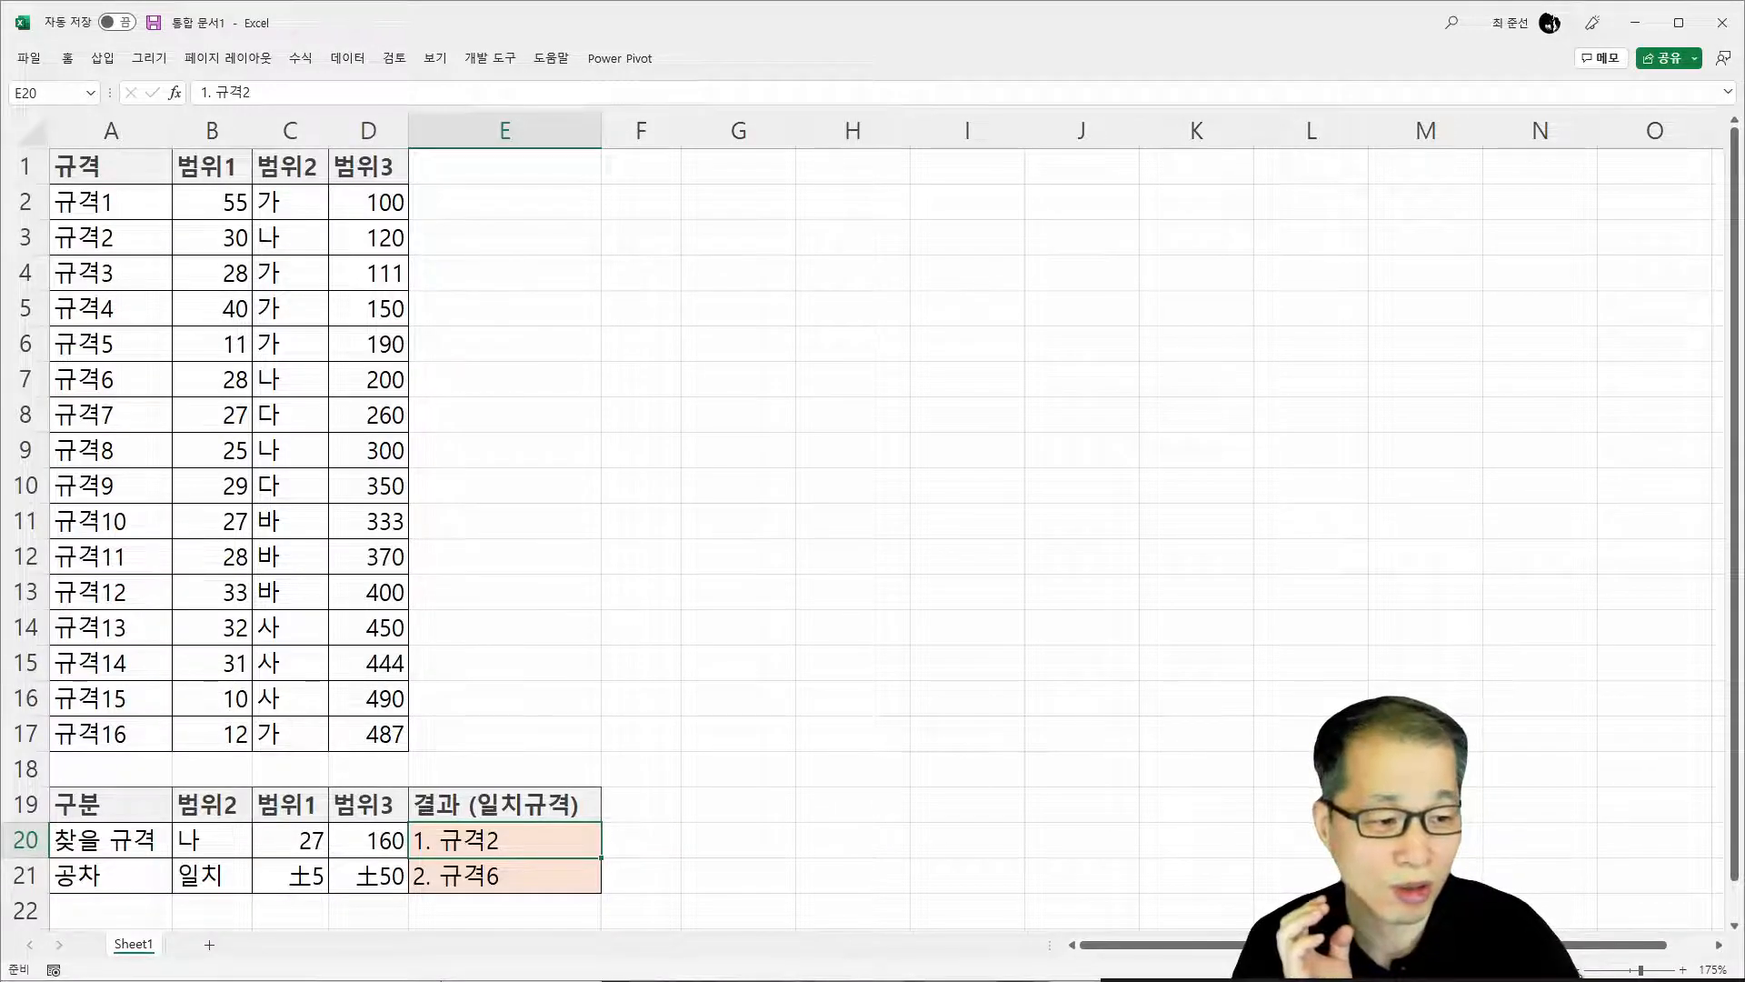
pyautogui.scroll(-2, 615, 616)
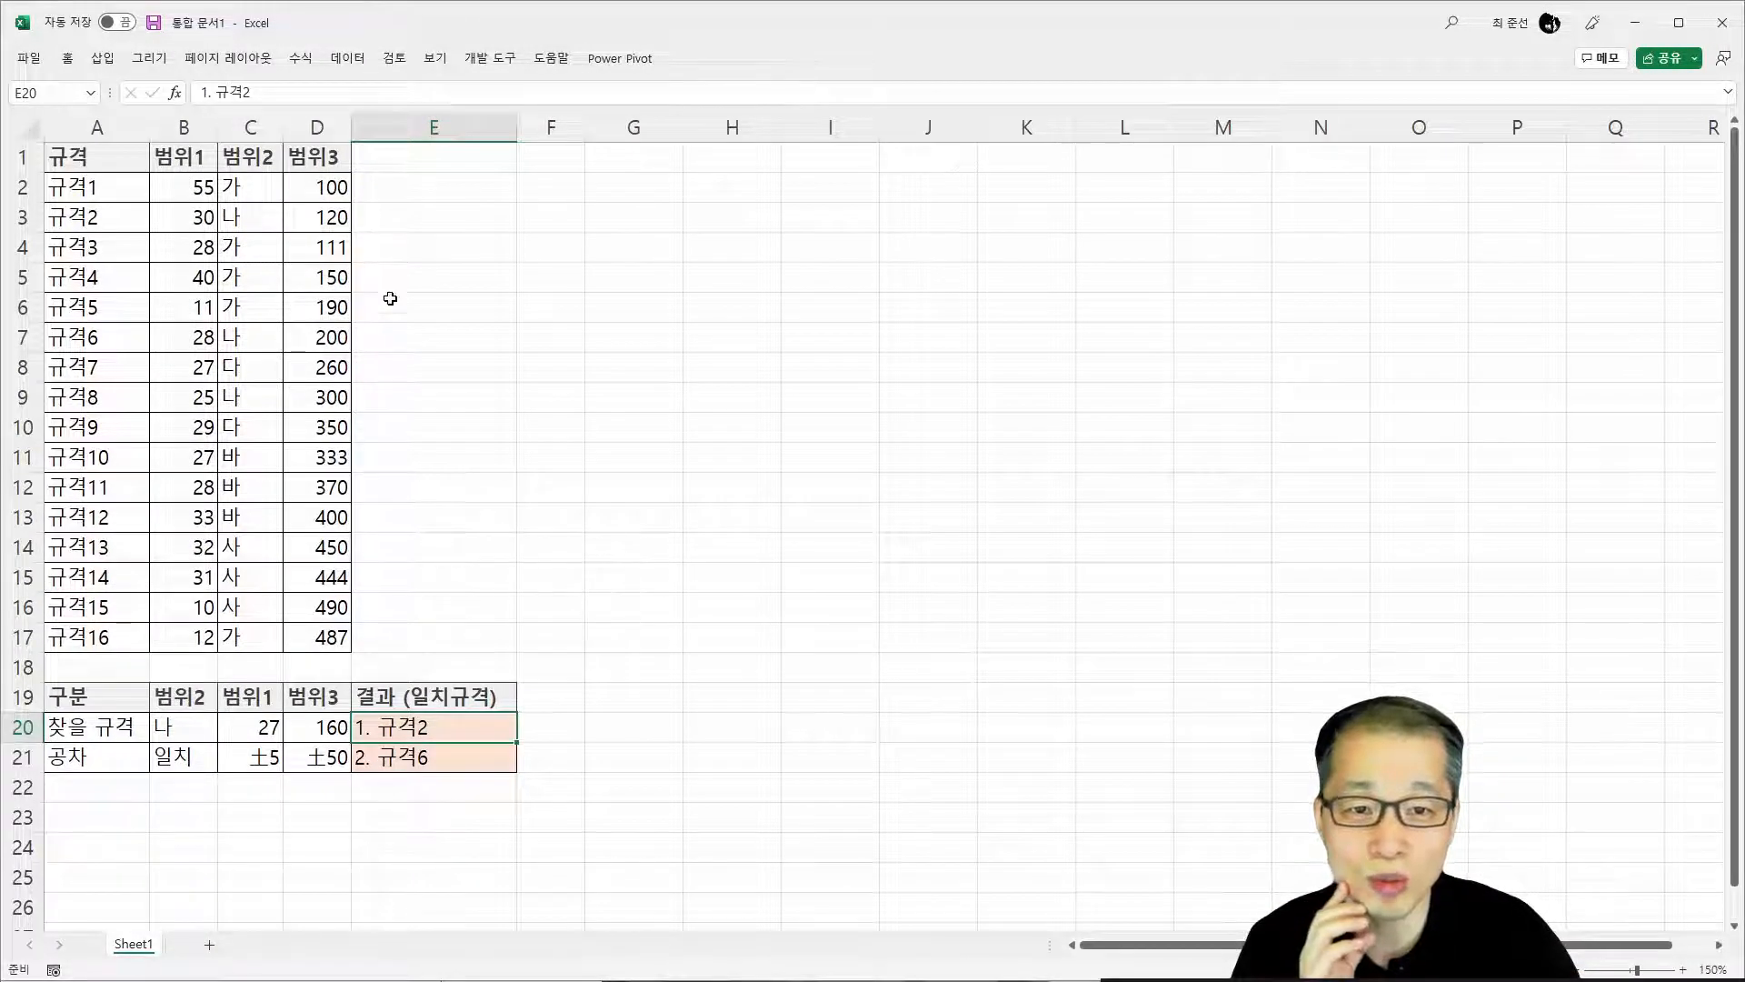
pyautogui.moveTo(382, 163); pyautogui.dragTo(394, 628)
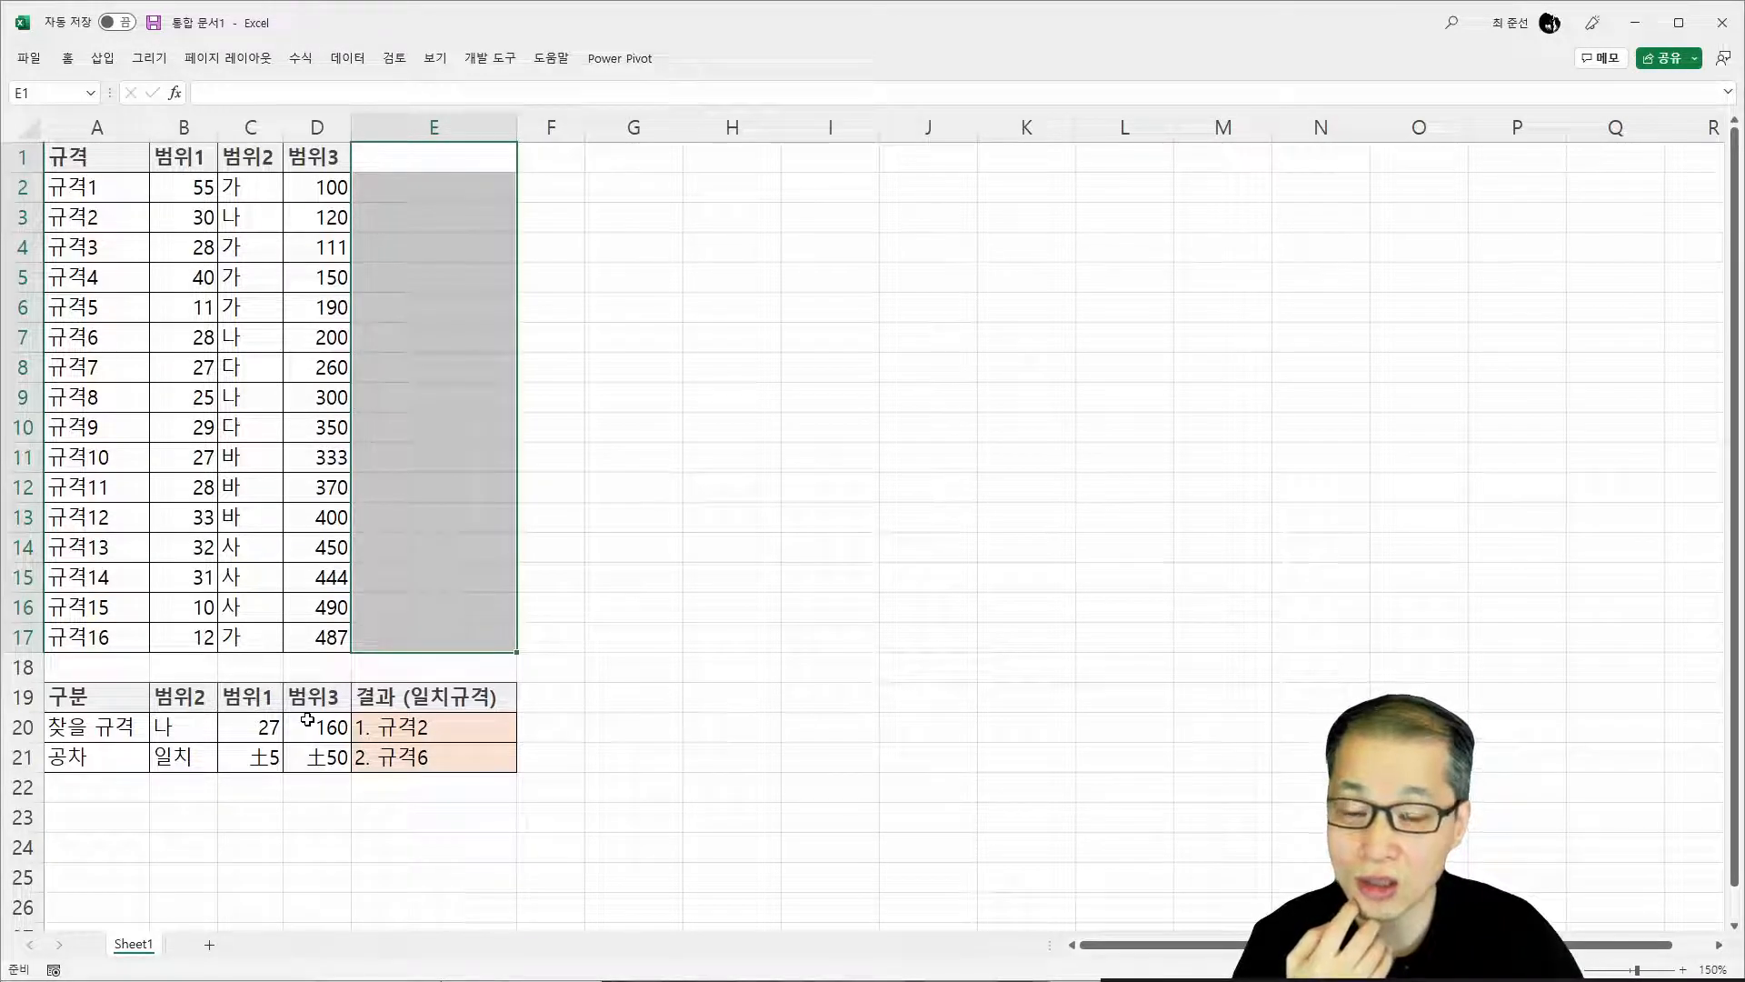
pyautogui.click(436, 736)
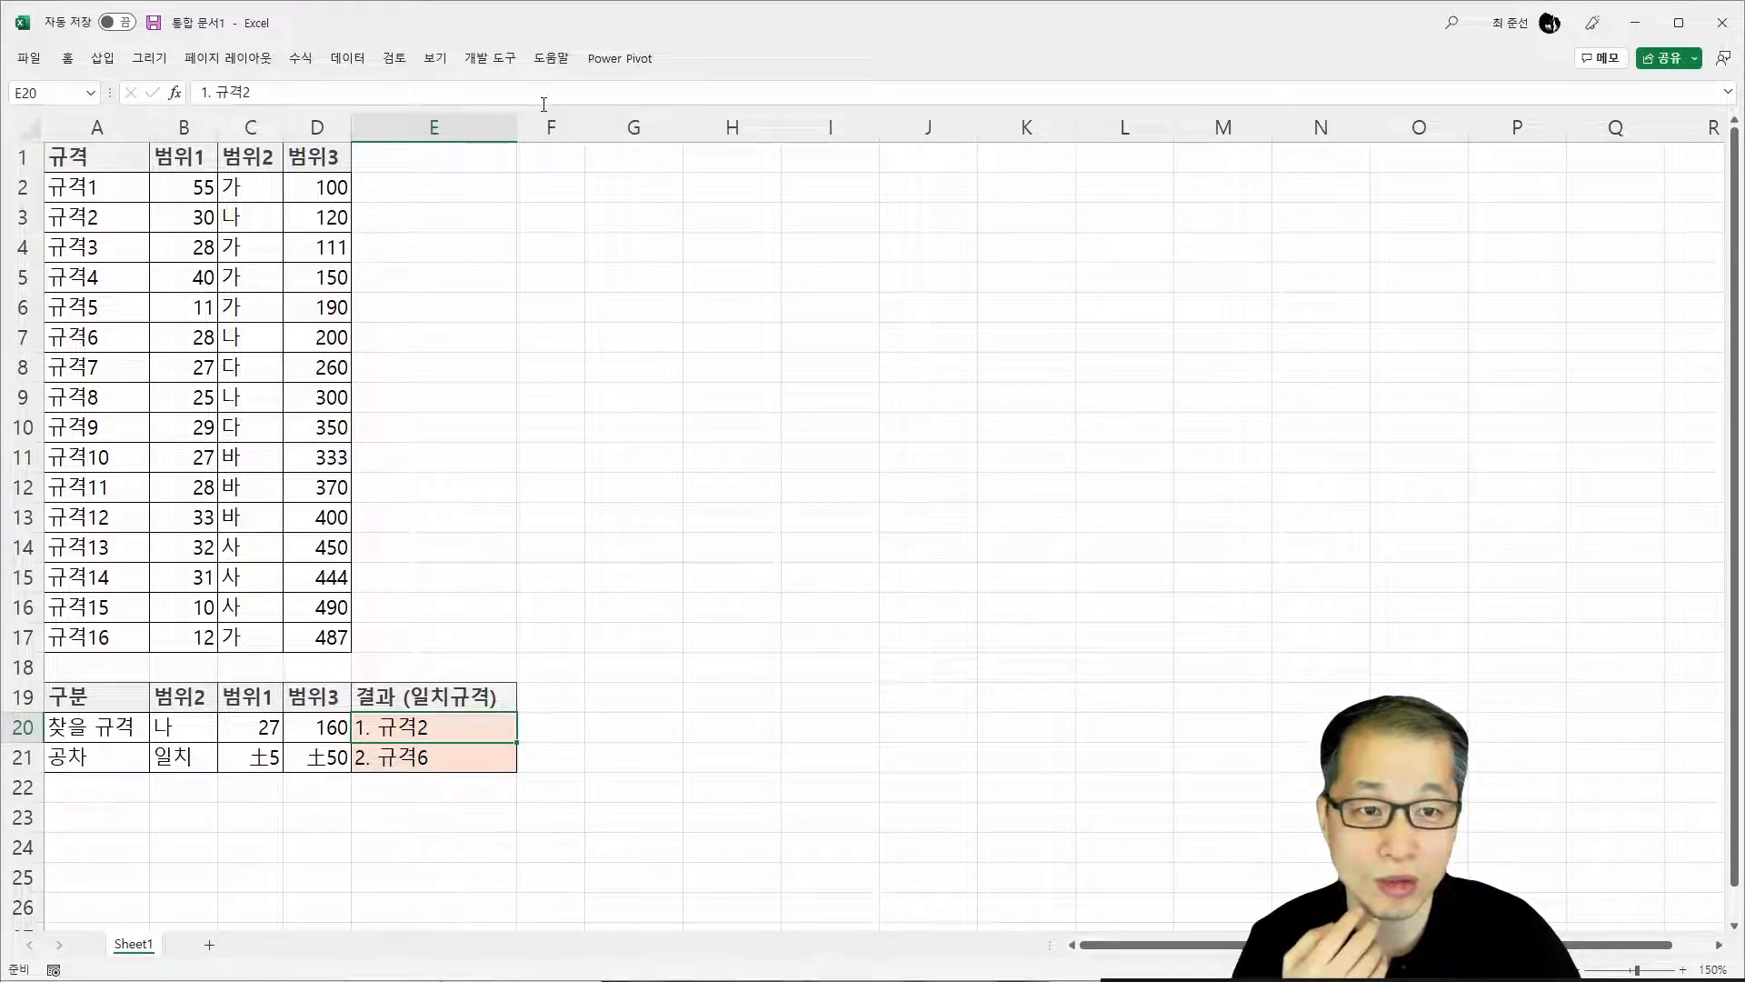
# Enlarge the formula bar and replace the contents of E20 with a FILTER formula using A2:A17 as the array to return
pyautogui.moveTo(545, 117); pyautogui.dragTo(552, 202)
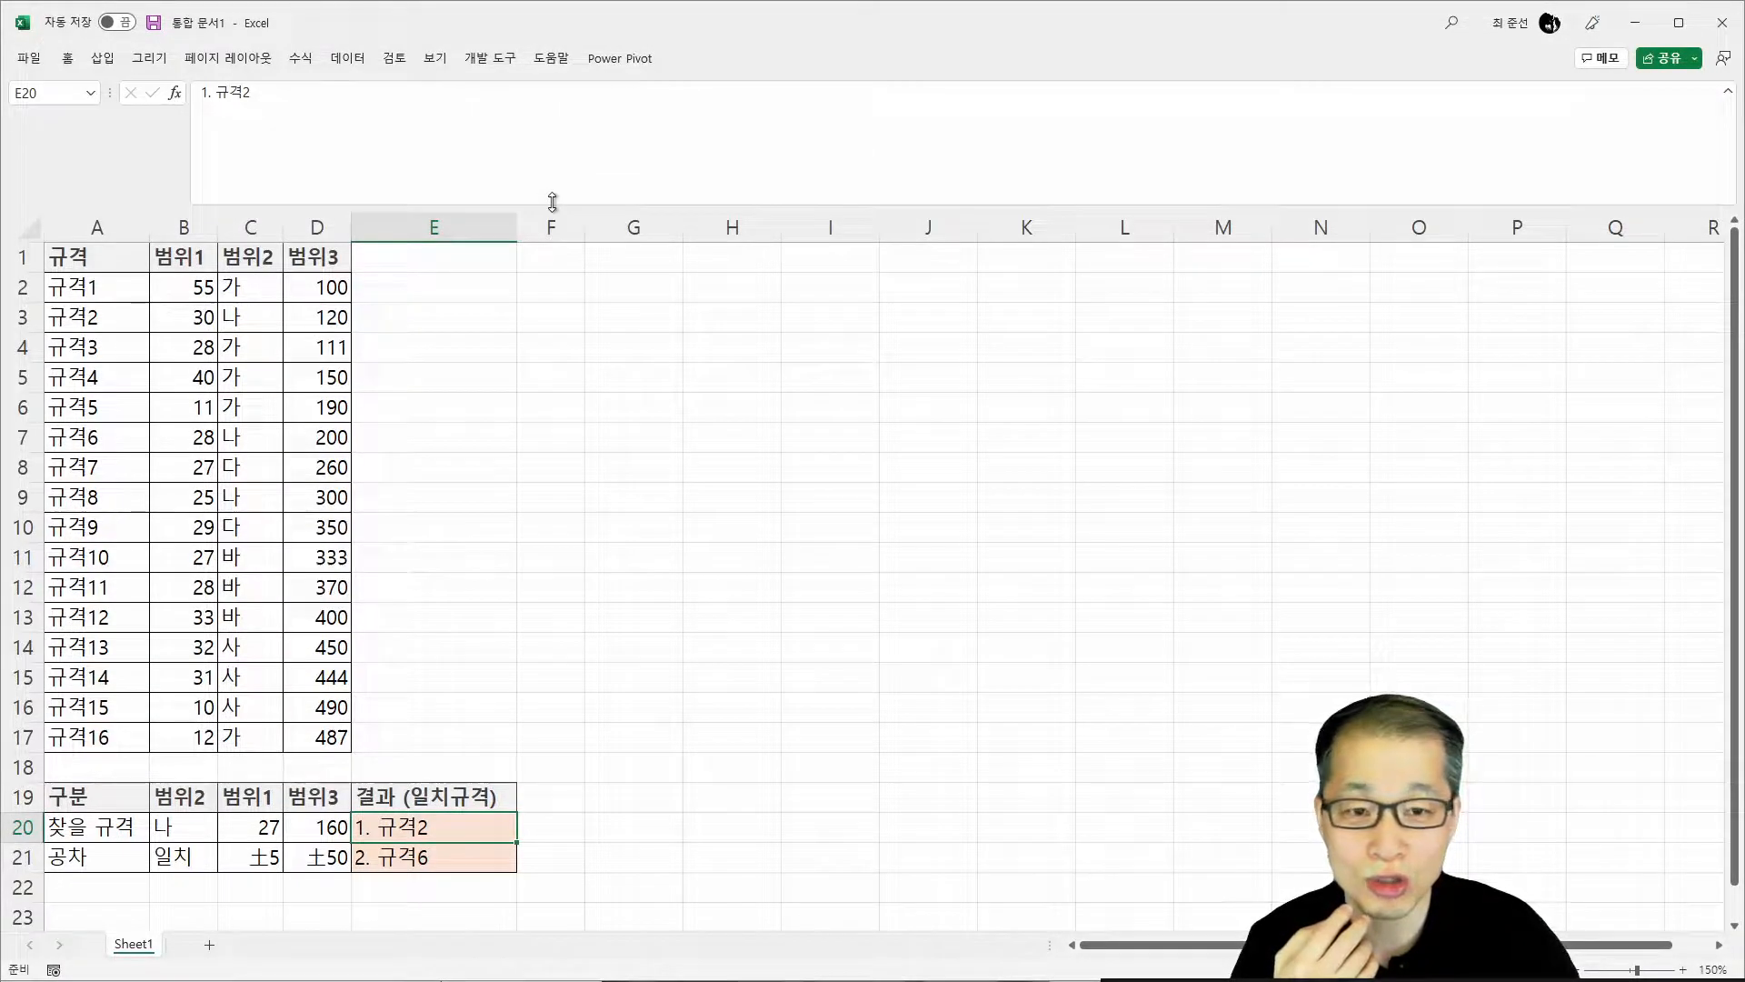
pyautogui.tripleClick(305, 101)
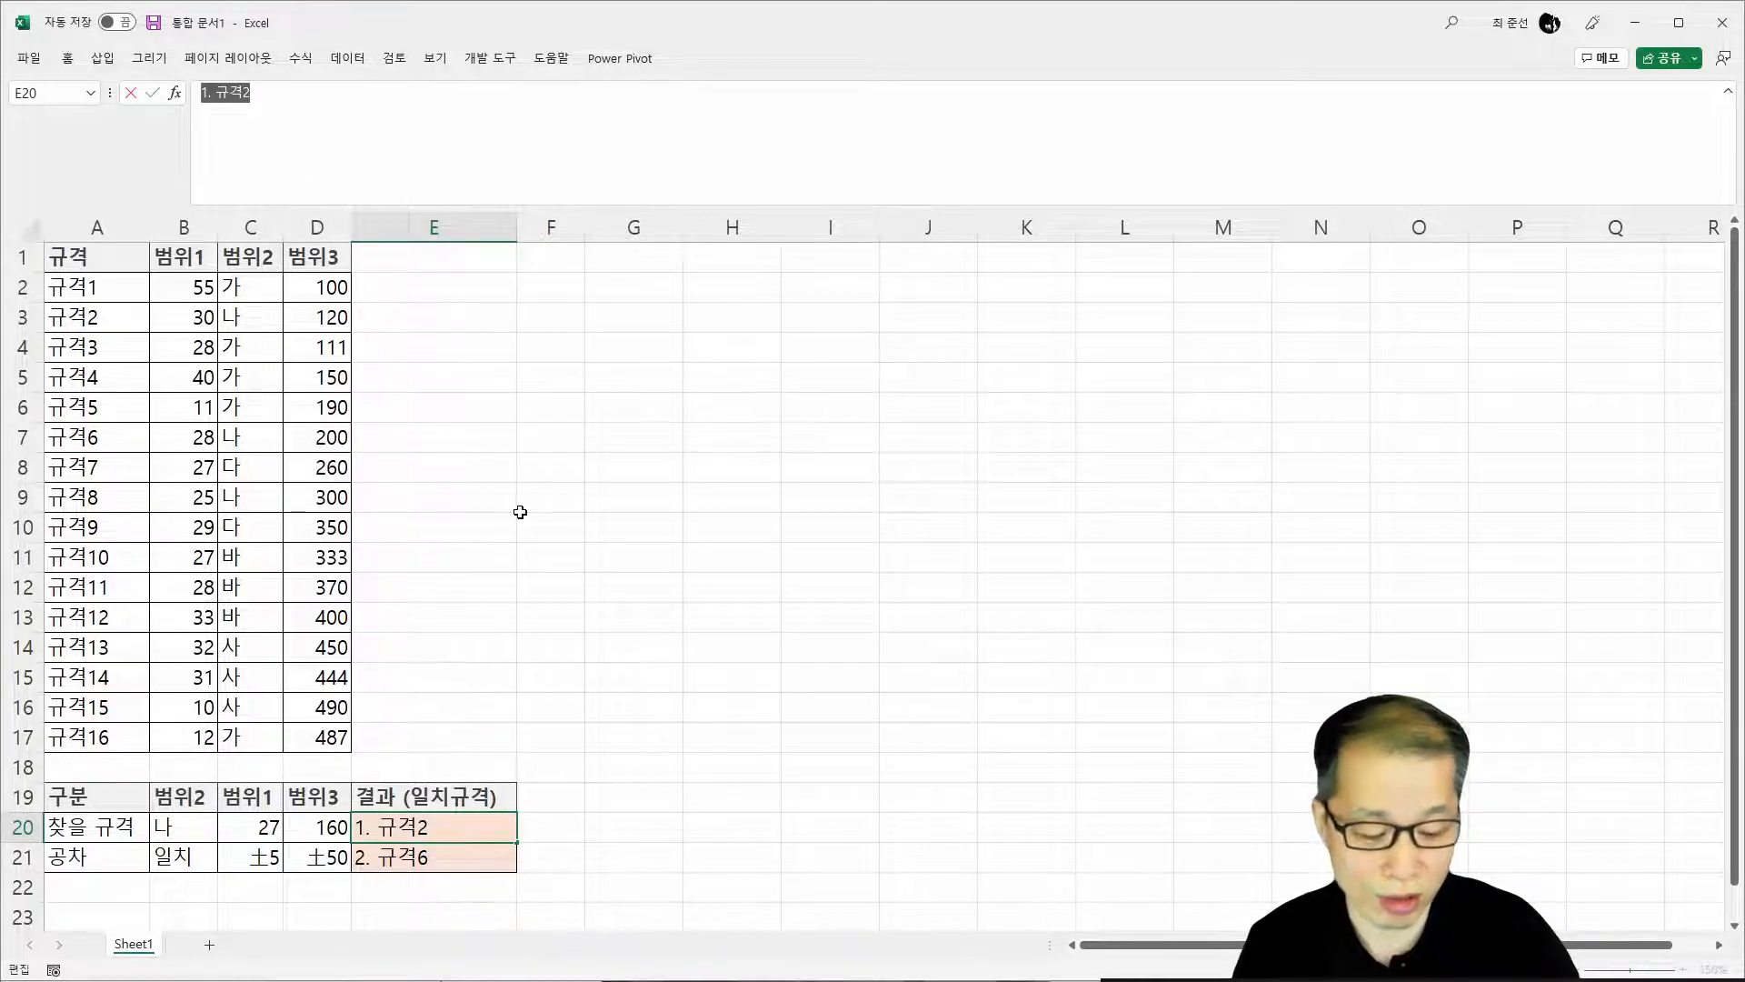
pyautogui.press('Delete')
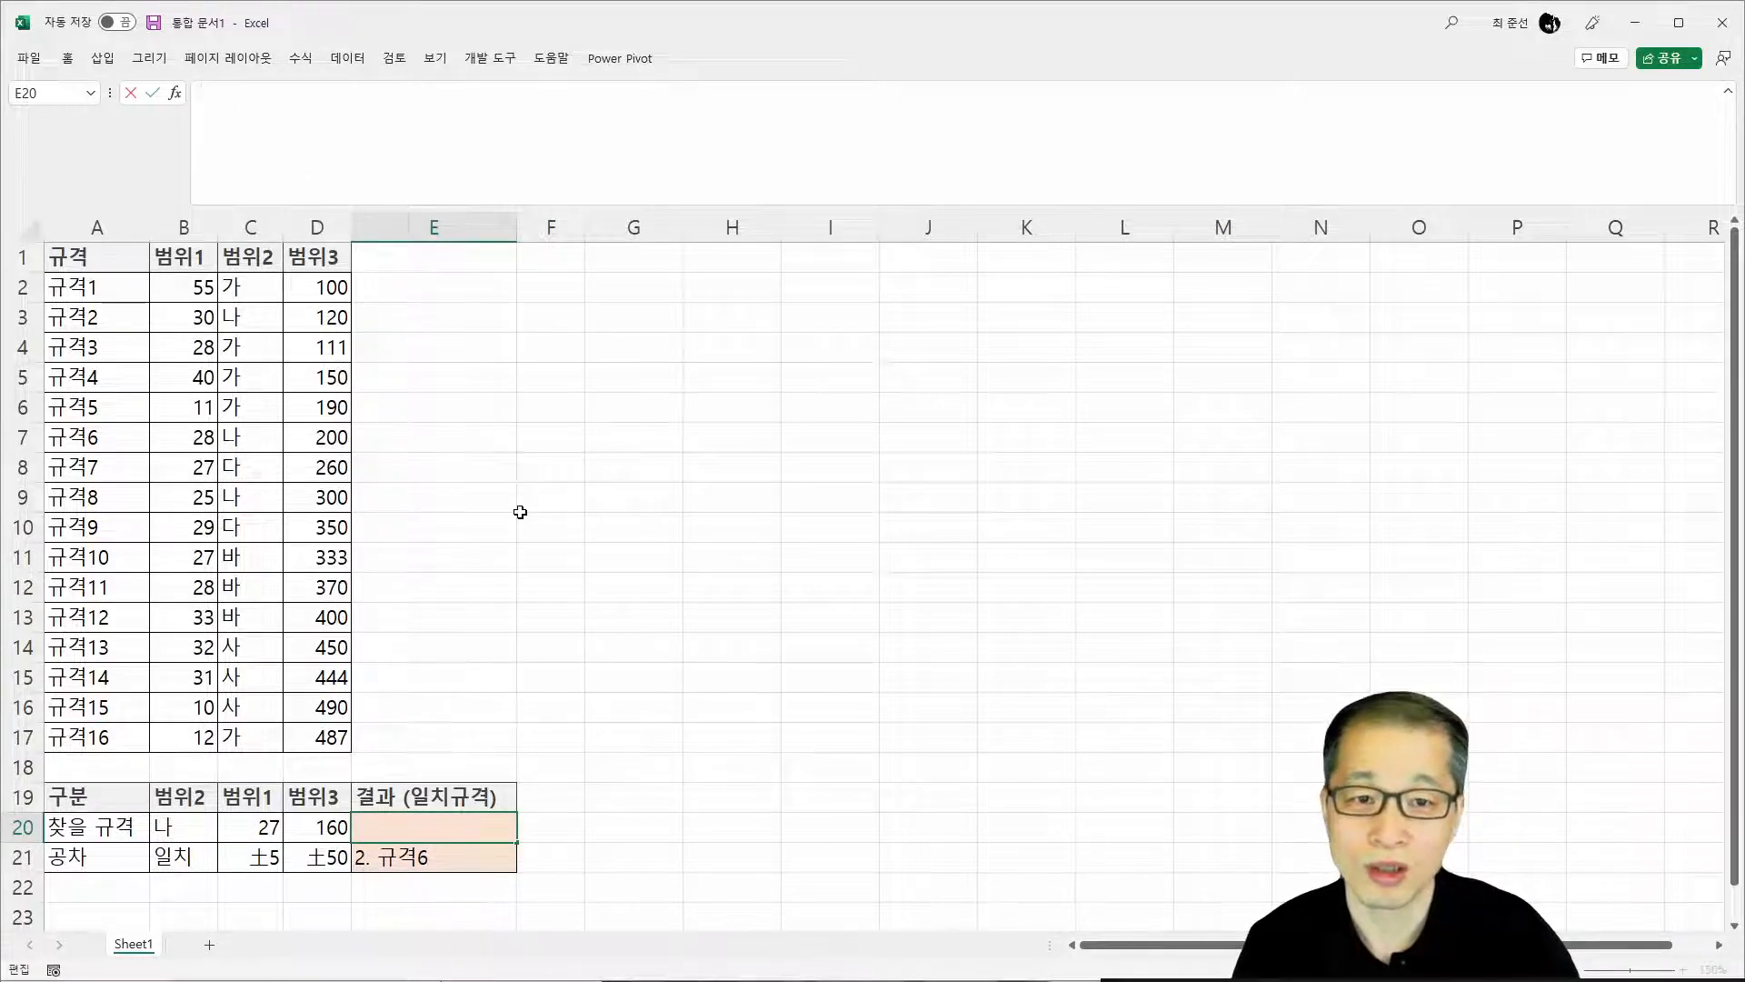
pyautogui.write('=')
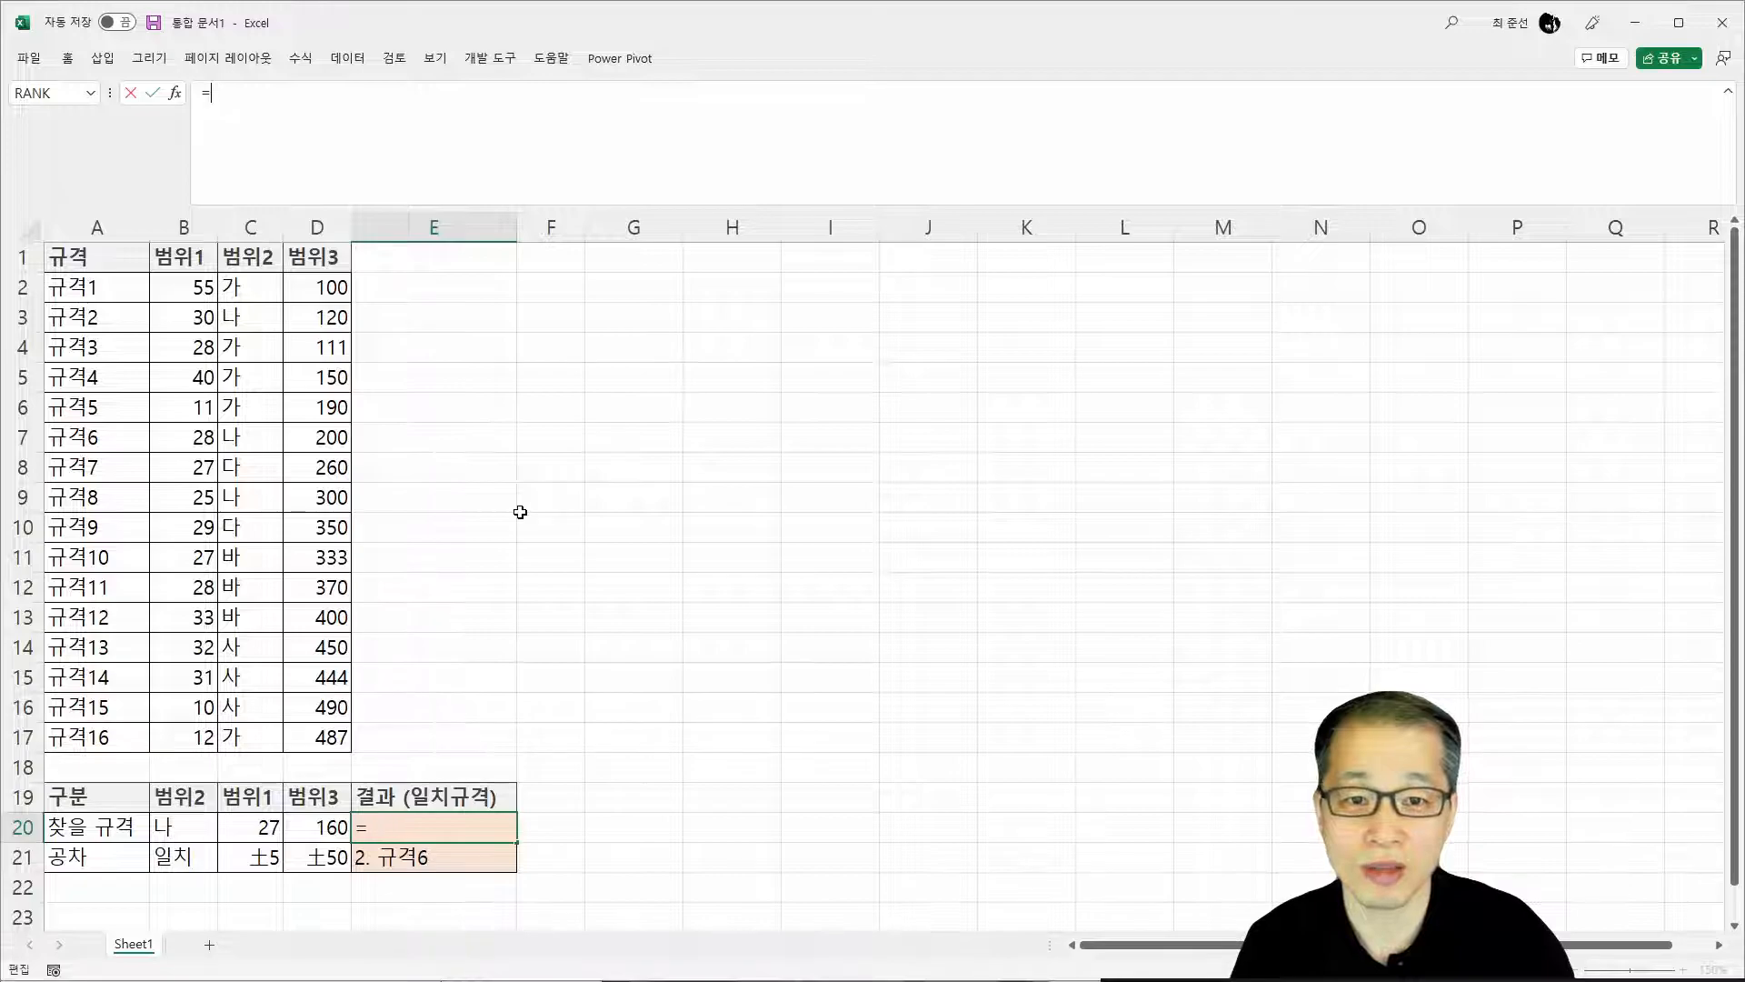
pyautogui.write('FILTER(')
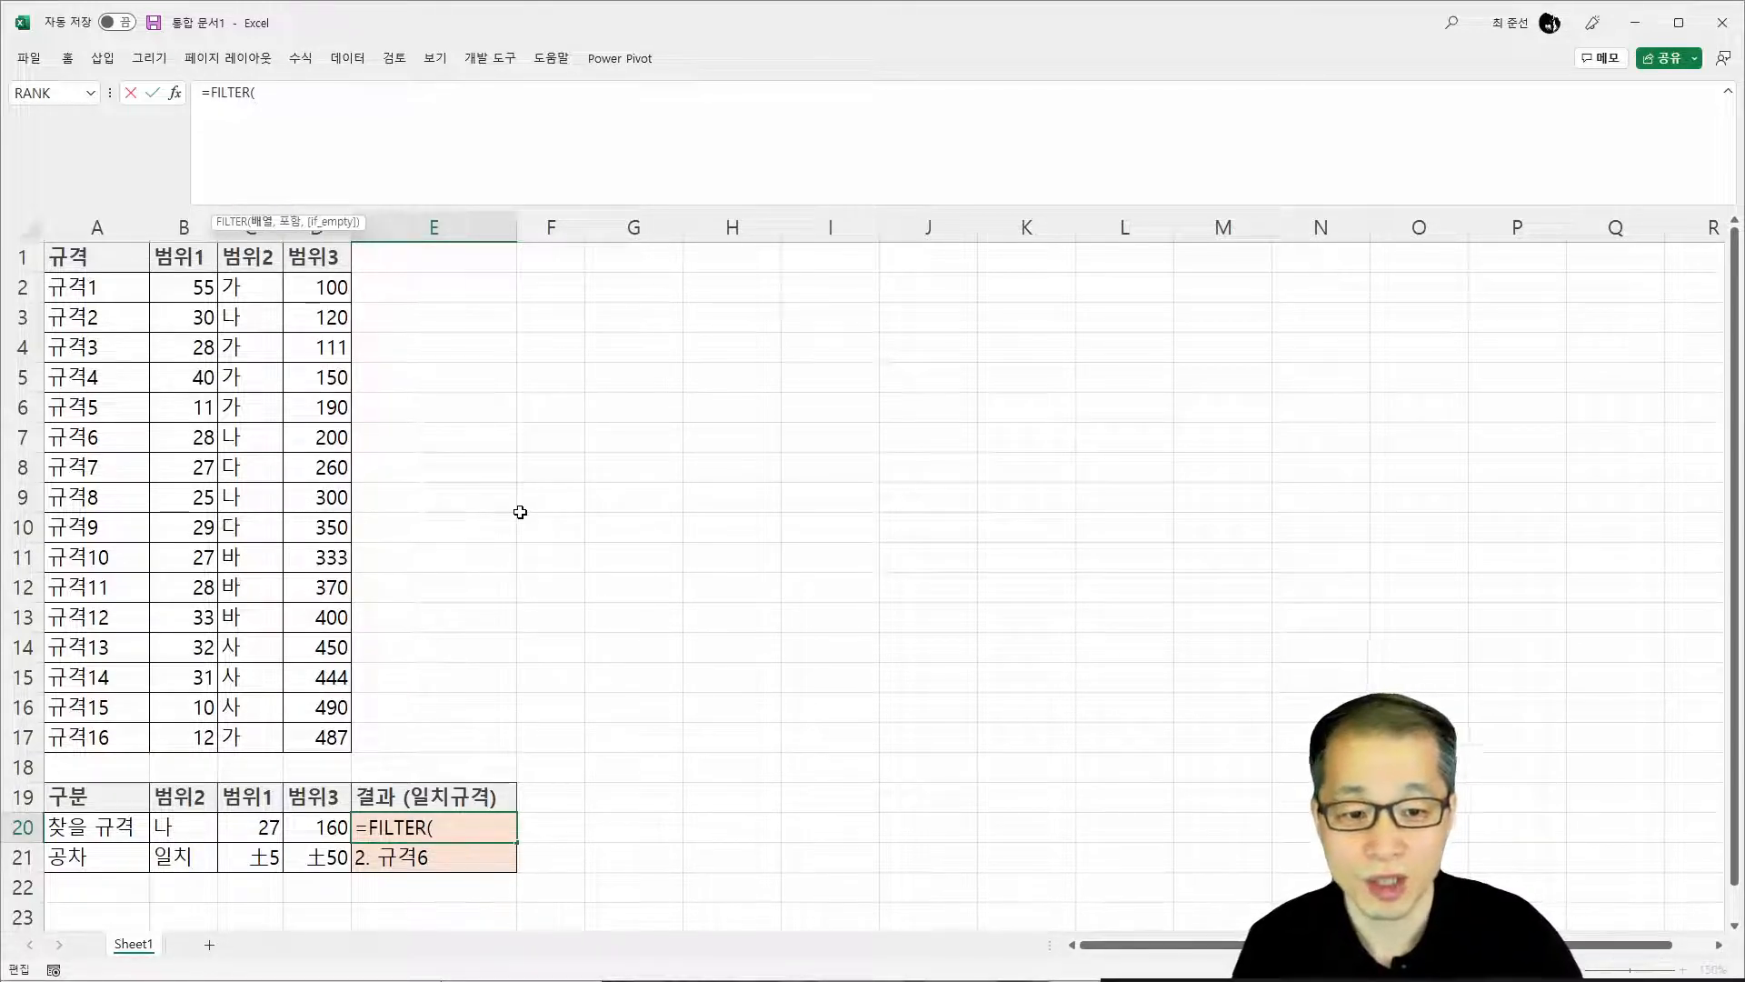
pyautogui.moveTo(116, 288); pyautogui.dragTo(82, 729)
pyautogui.write(',')
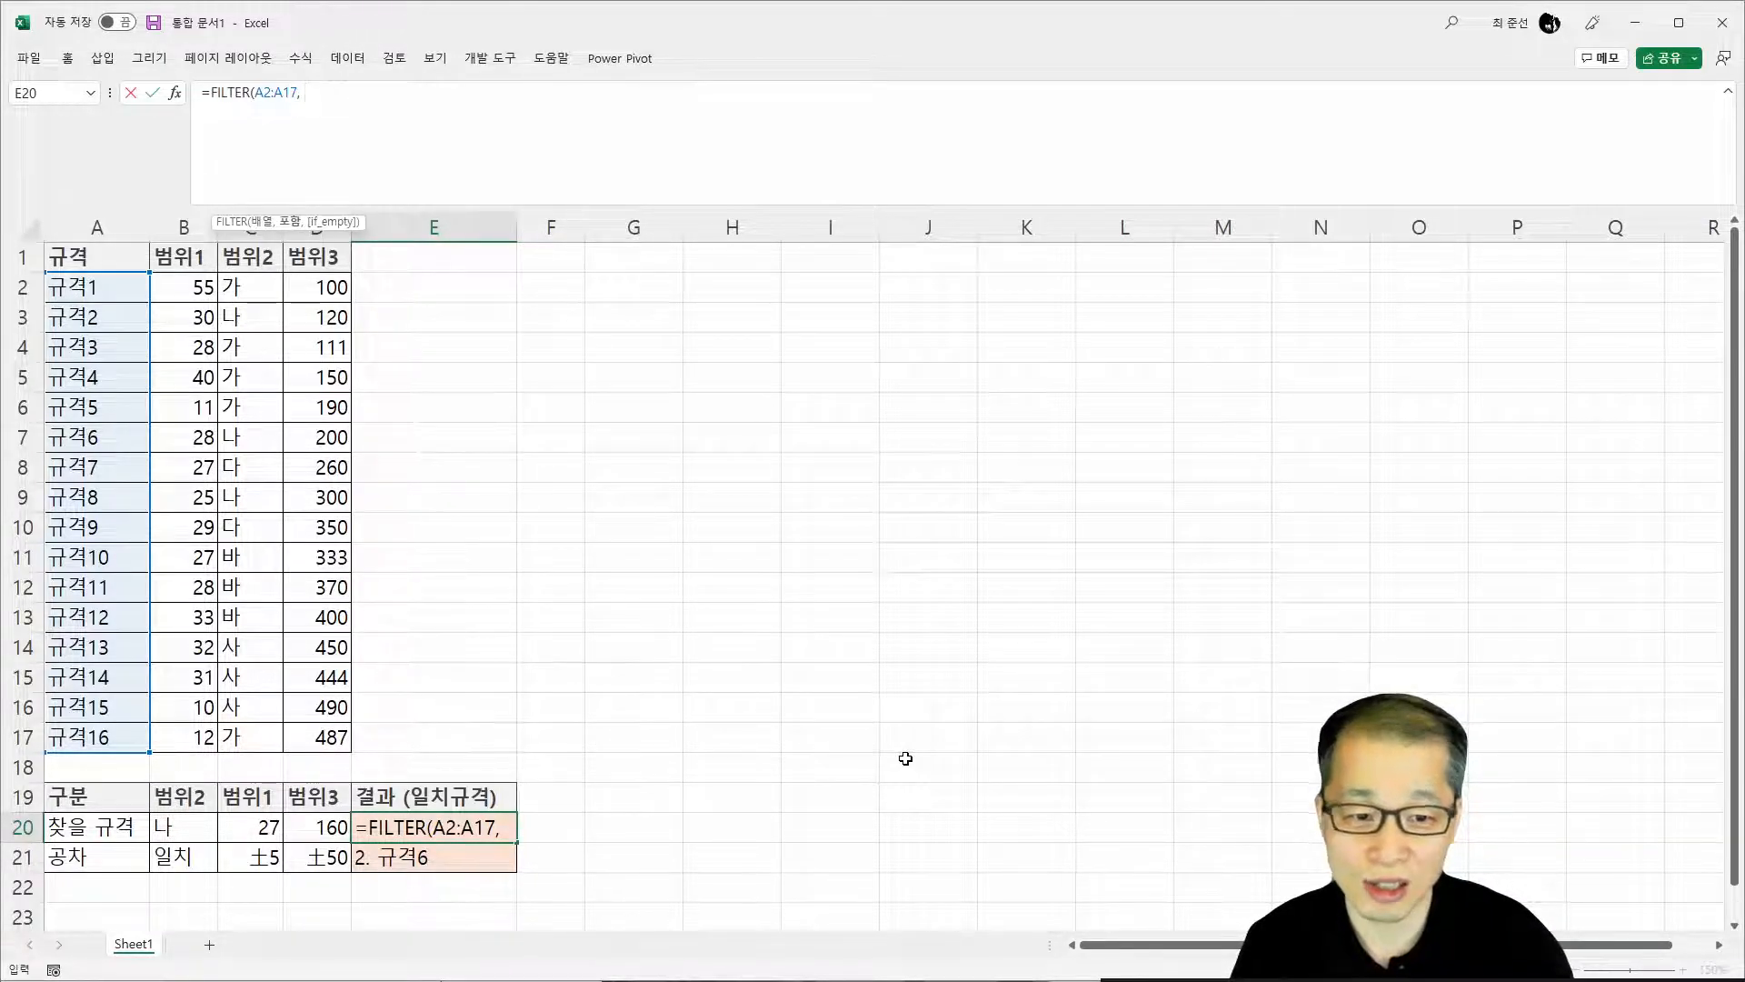
# Add the 범위2 exact-match condition (C2:C17=B20) to the FILTER formula, followed by a multiplication for another condition
pyautogui.write('(')
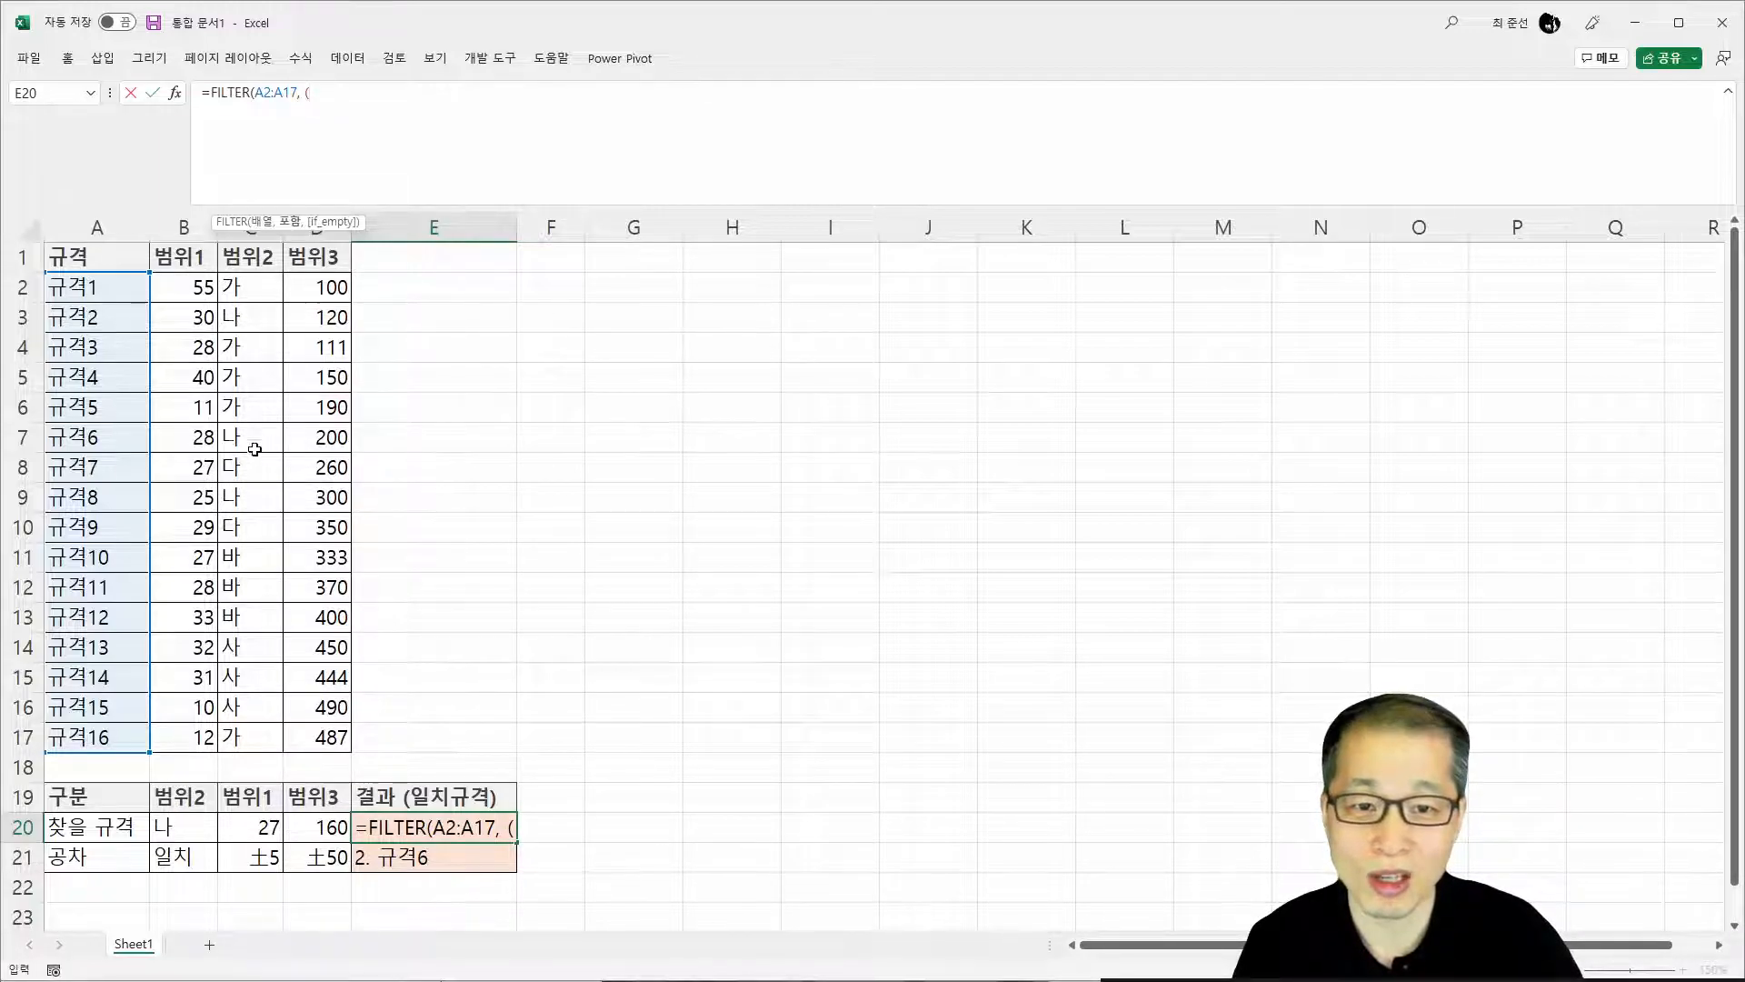
pyautogui.moveTo(250, 293); pyautogui.dragTo(246, 738)
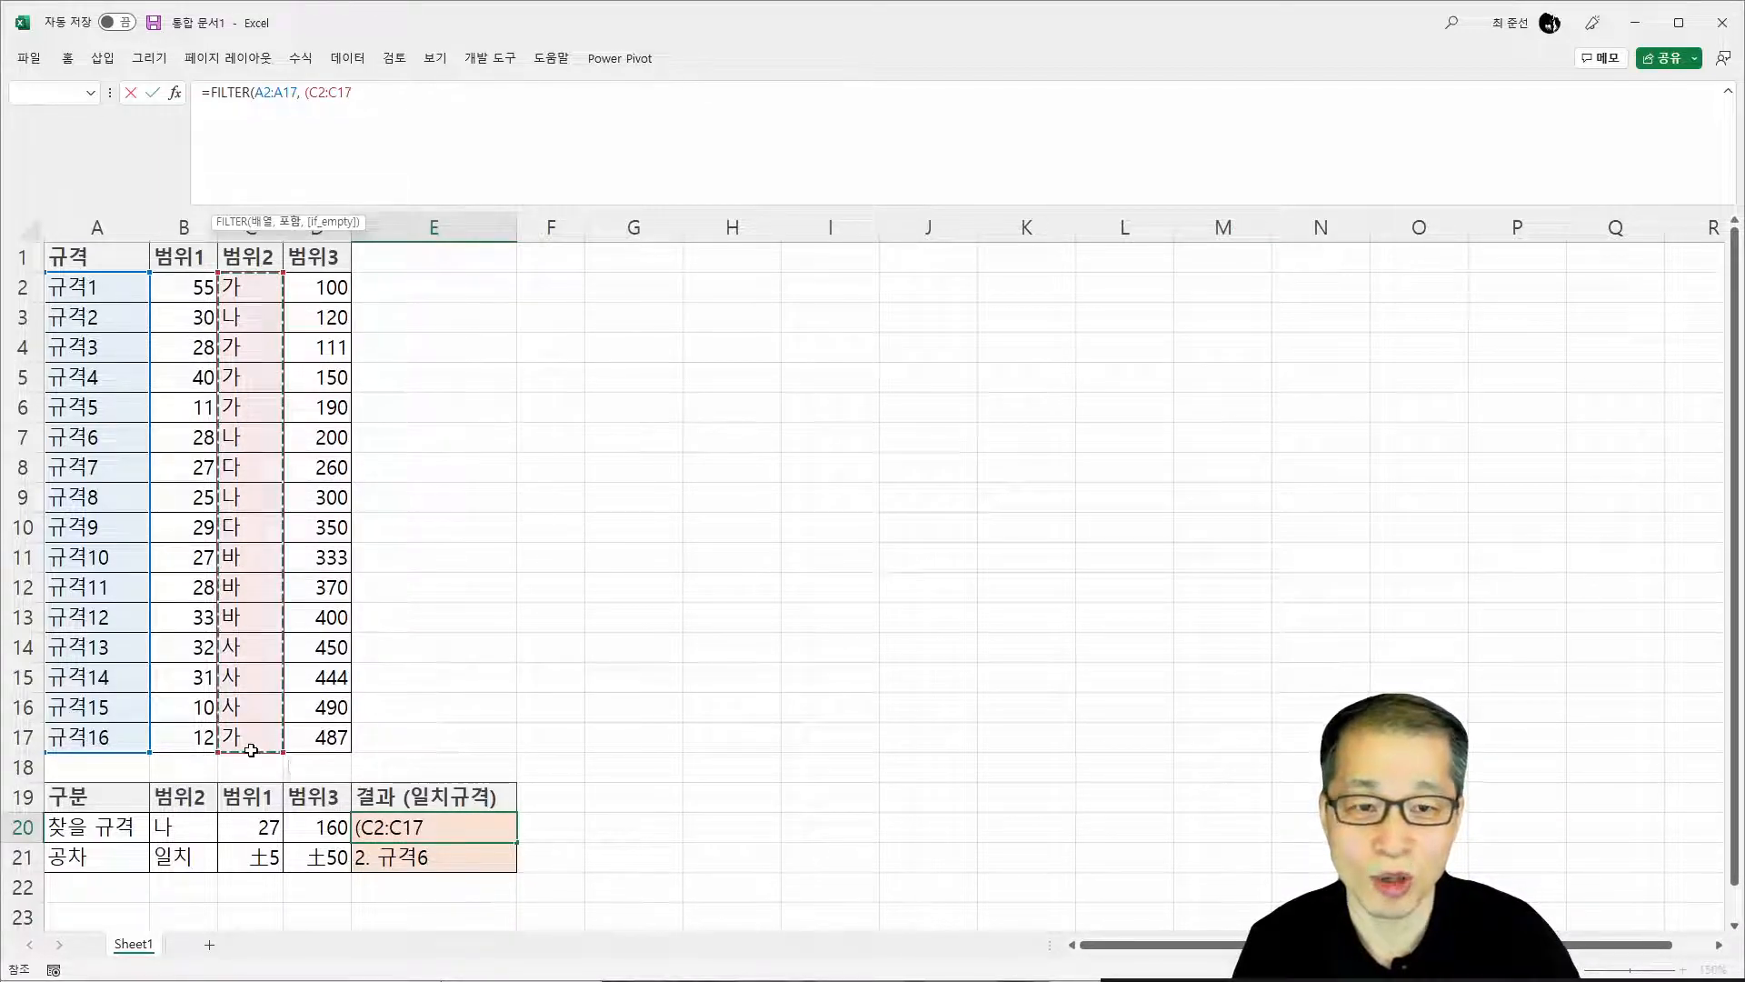
pyautogui.write('=')
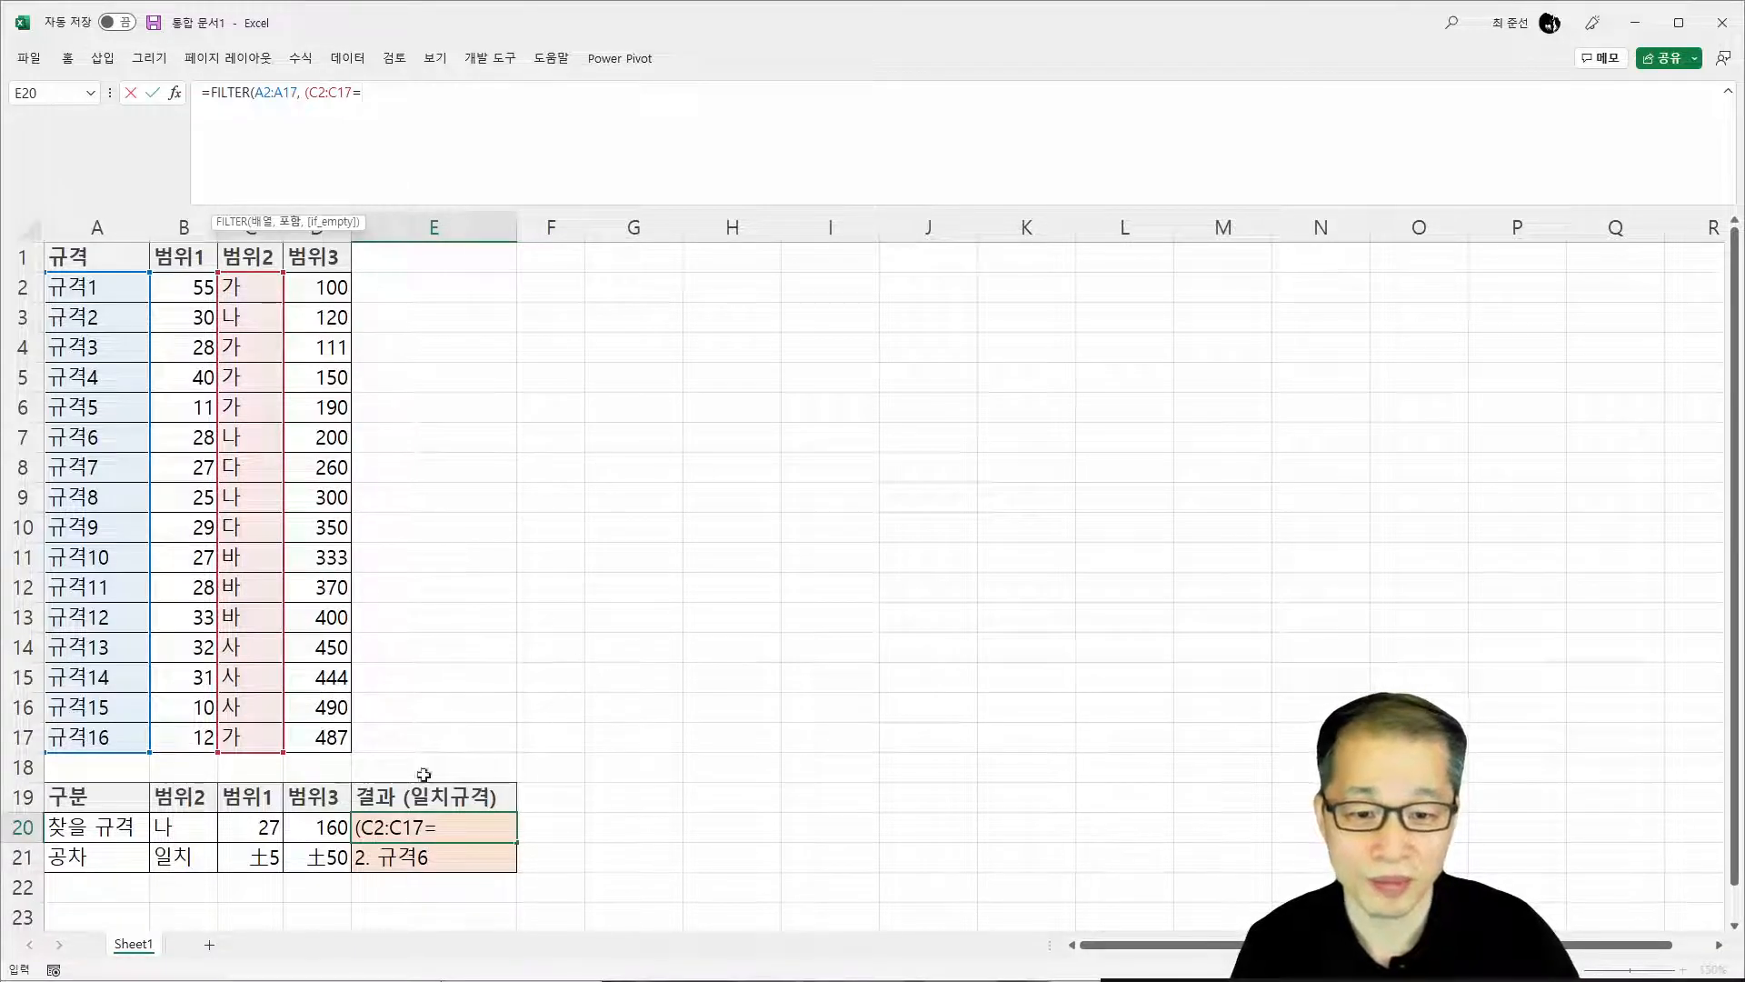
pyautogui.click(169, 834)
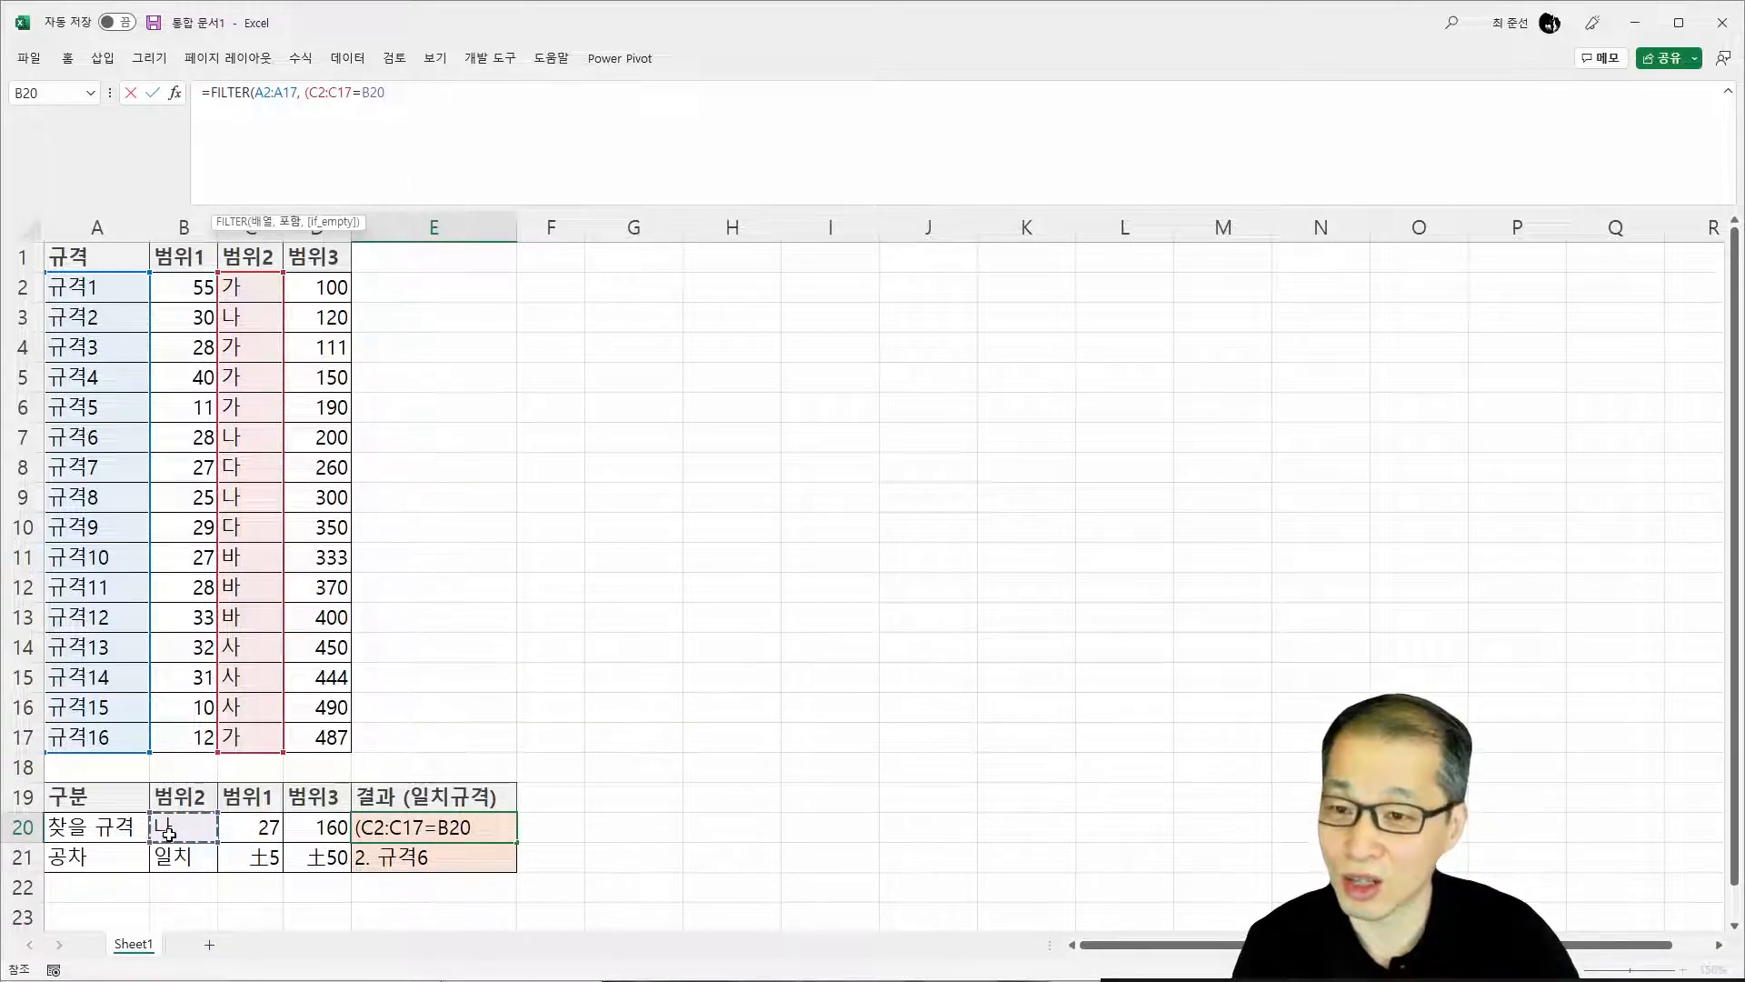
pyautogui.write(')*(')
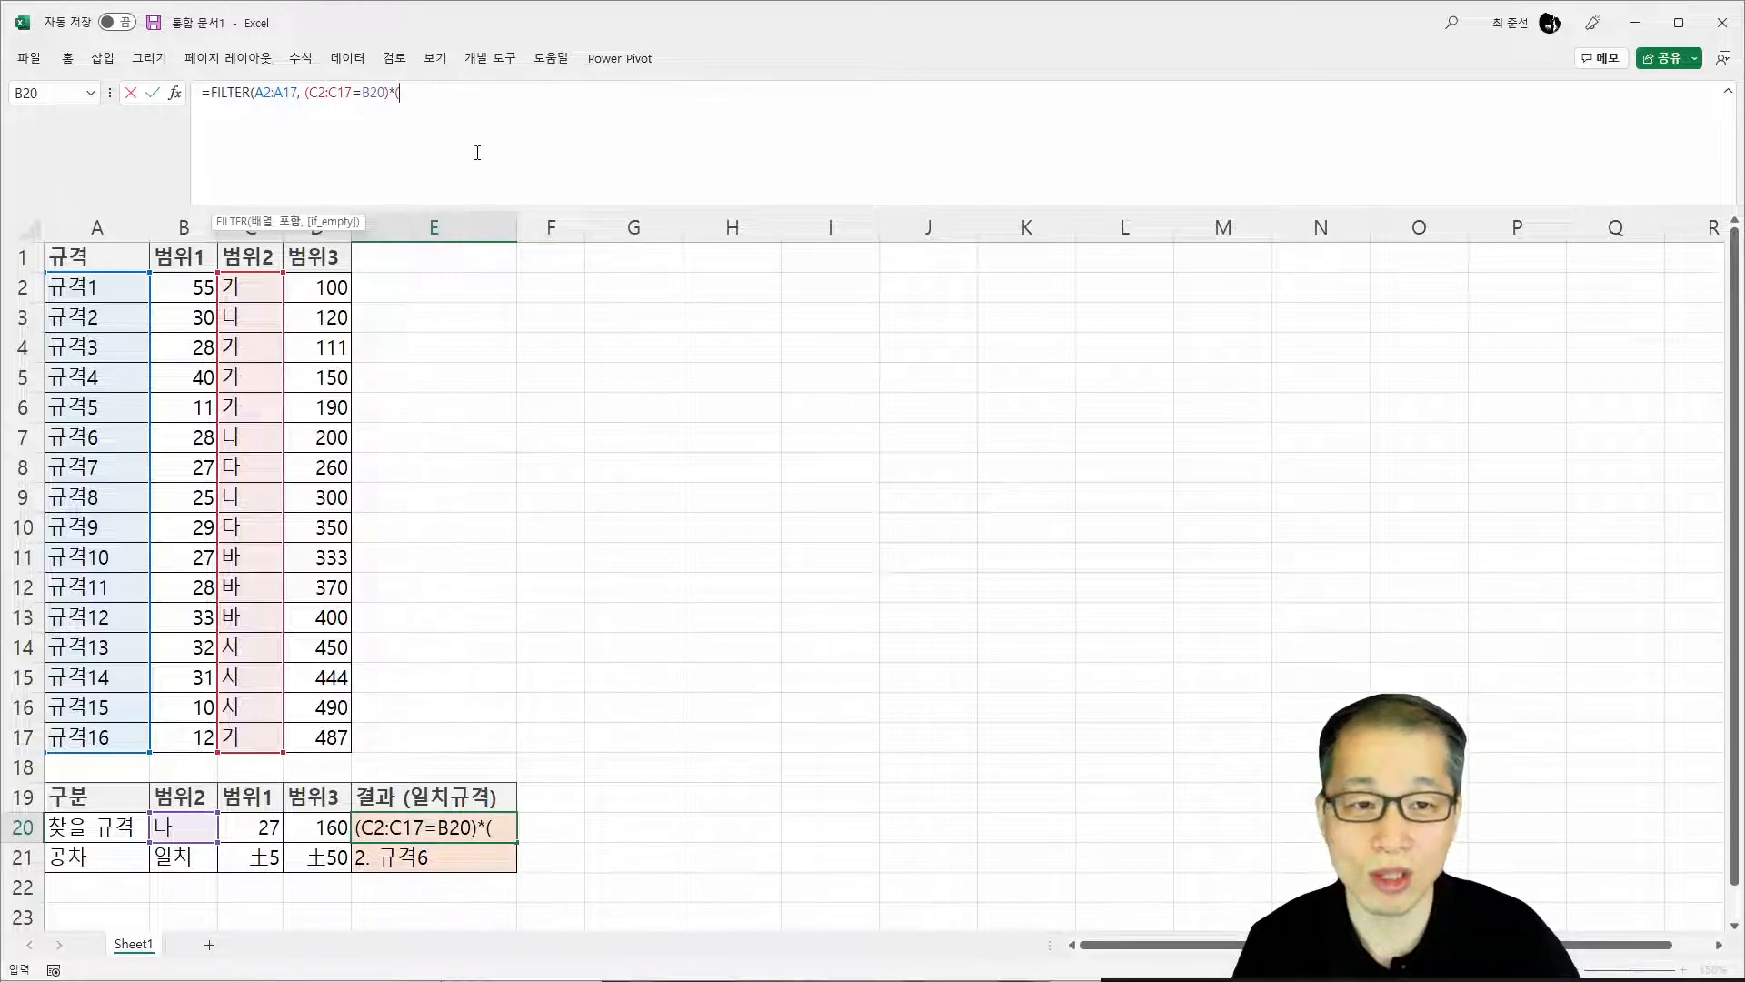
# Add the 범위1 lower-limit condition (B2:B17>=(C20-C21)) to the FILTER formula, with the subtraction in its own parentheses
pyautogui.moveTo(181, 290); pyautogui.dragTo(179, 735)
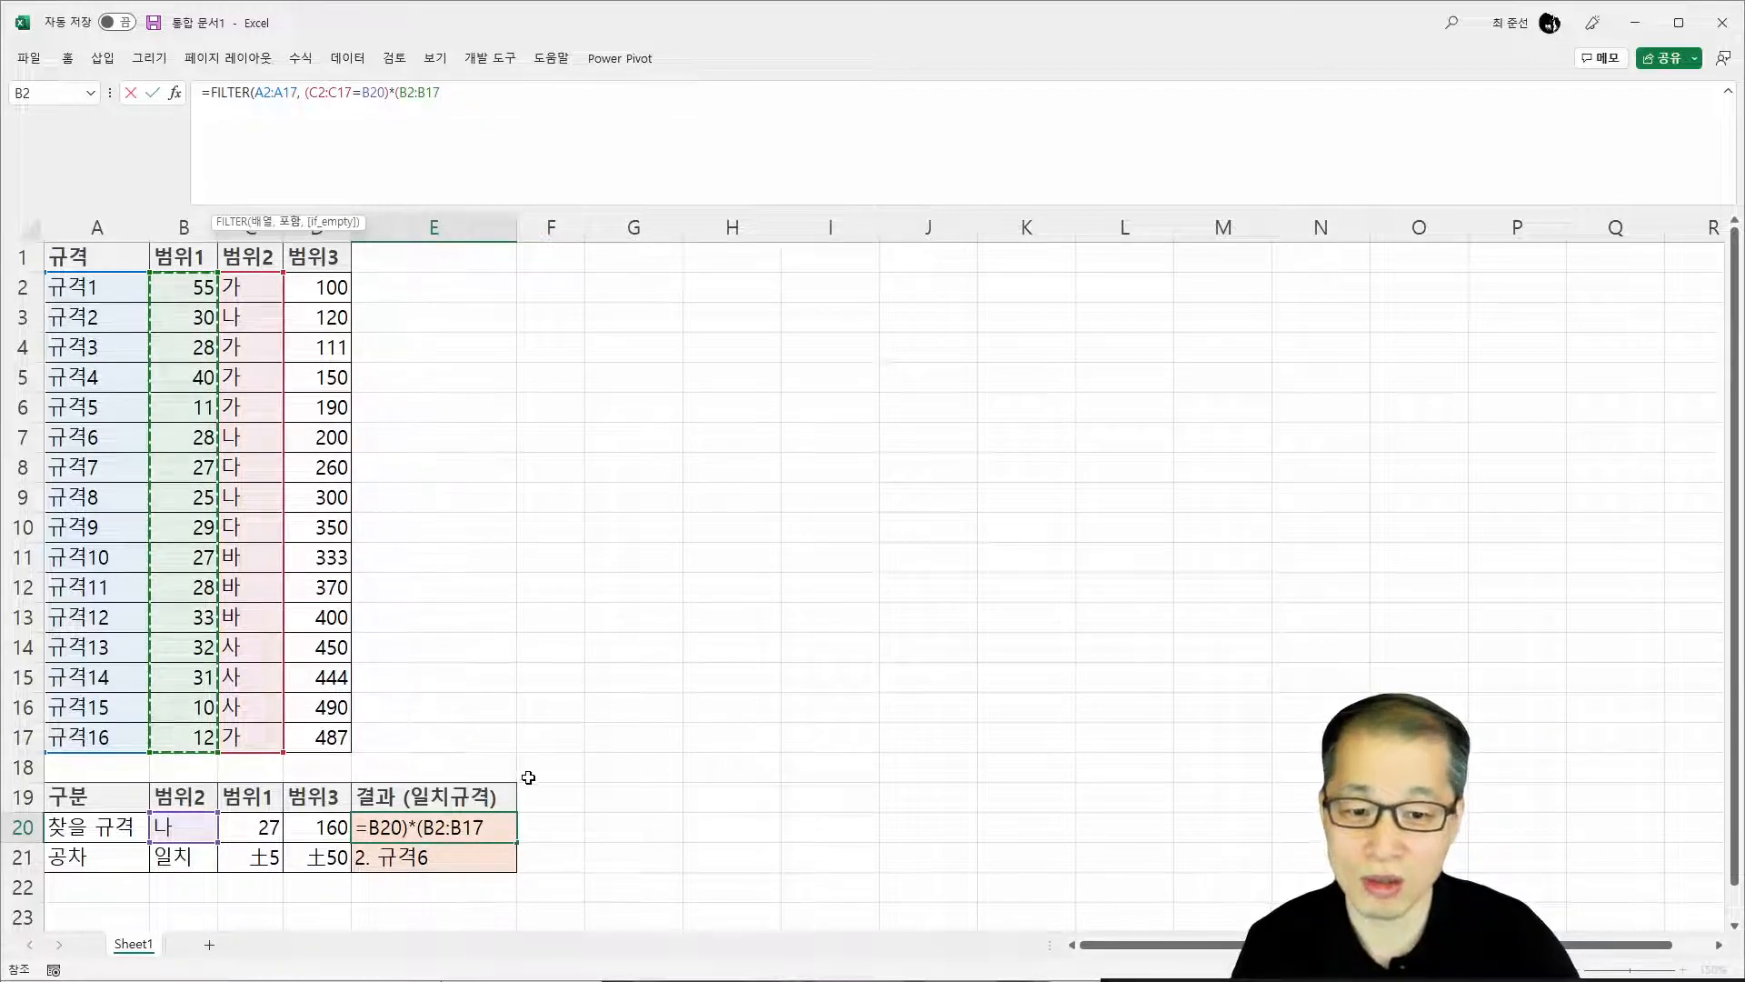
pyautogui.write('>=')
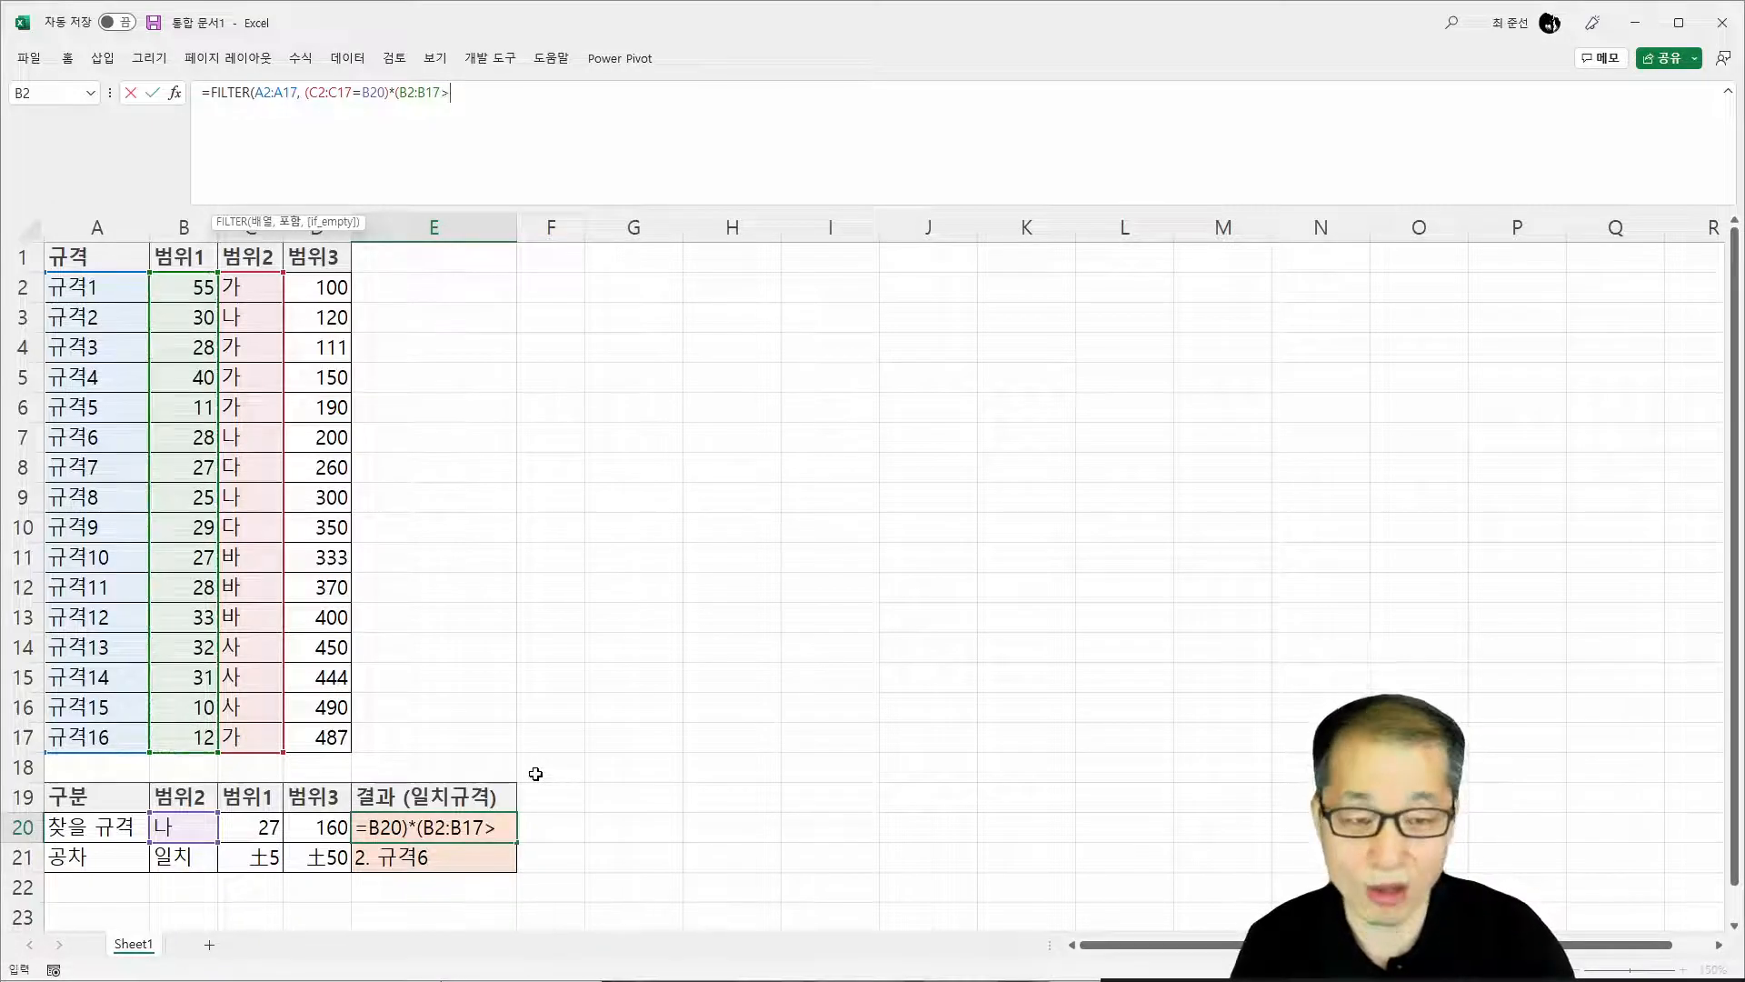
pyautogui.click(261, 824)
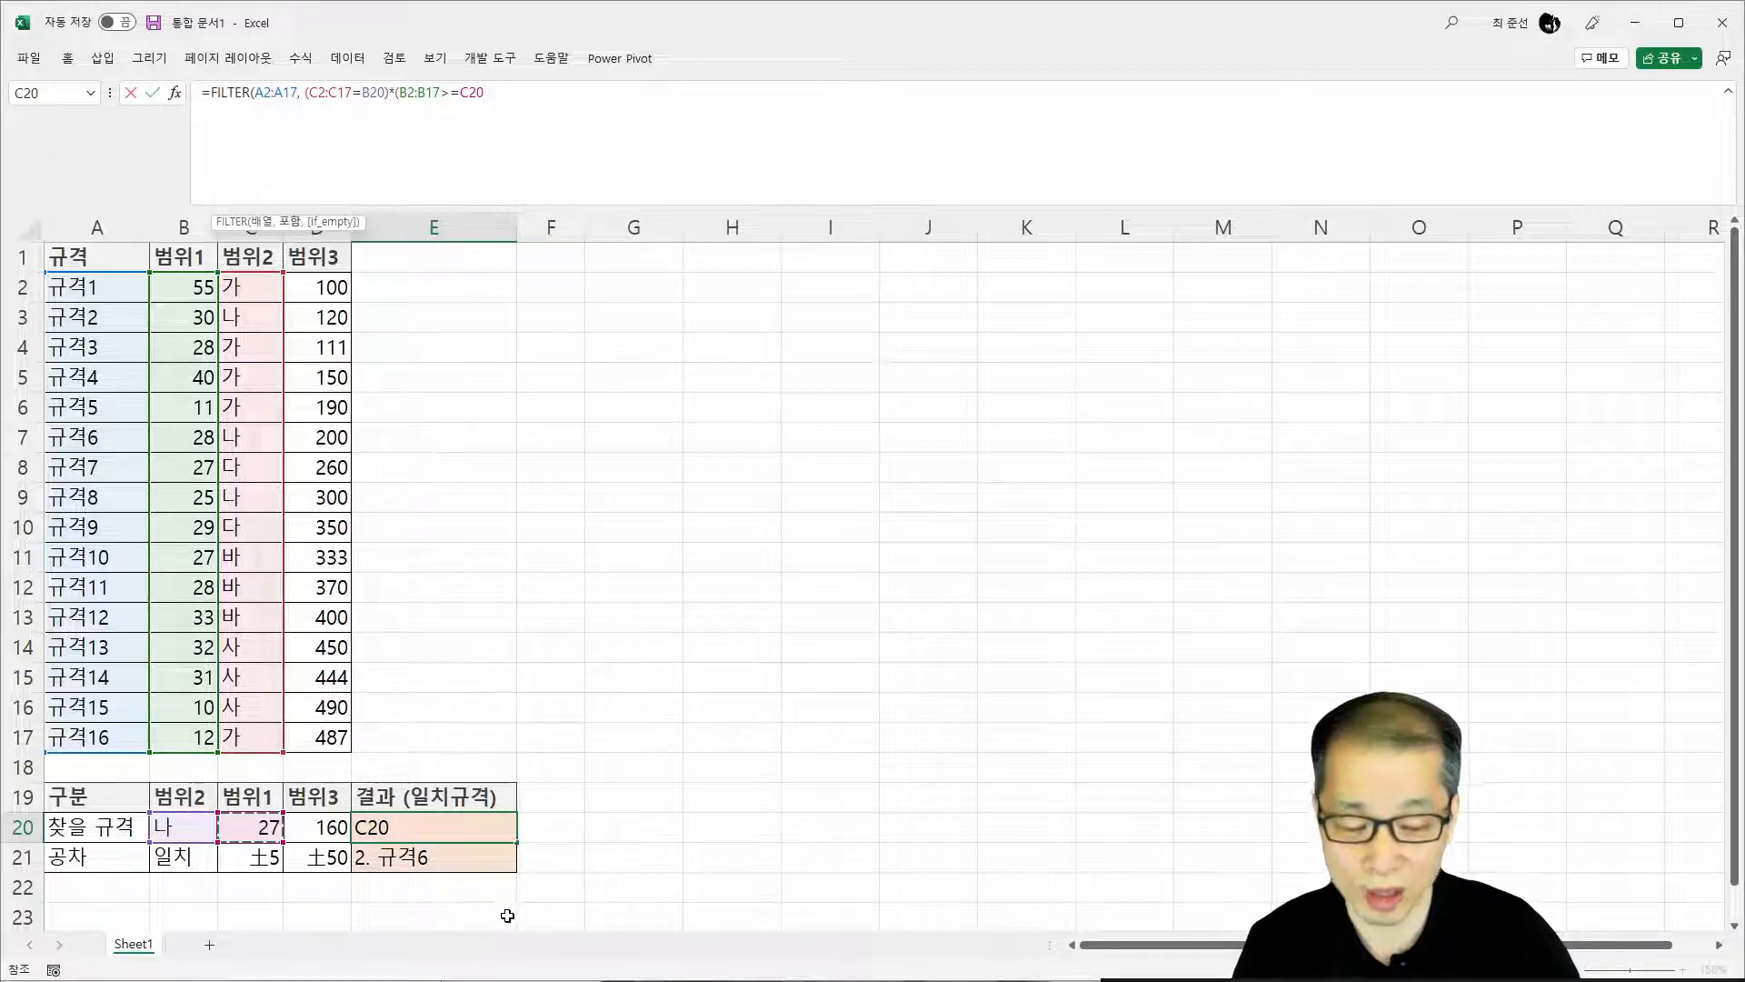
pyautogui.write('-')
pyautogui.click(269, 856)
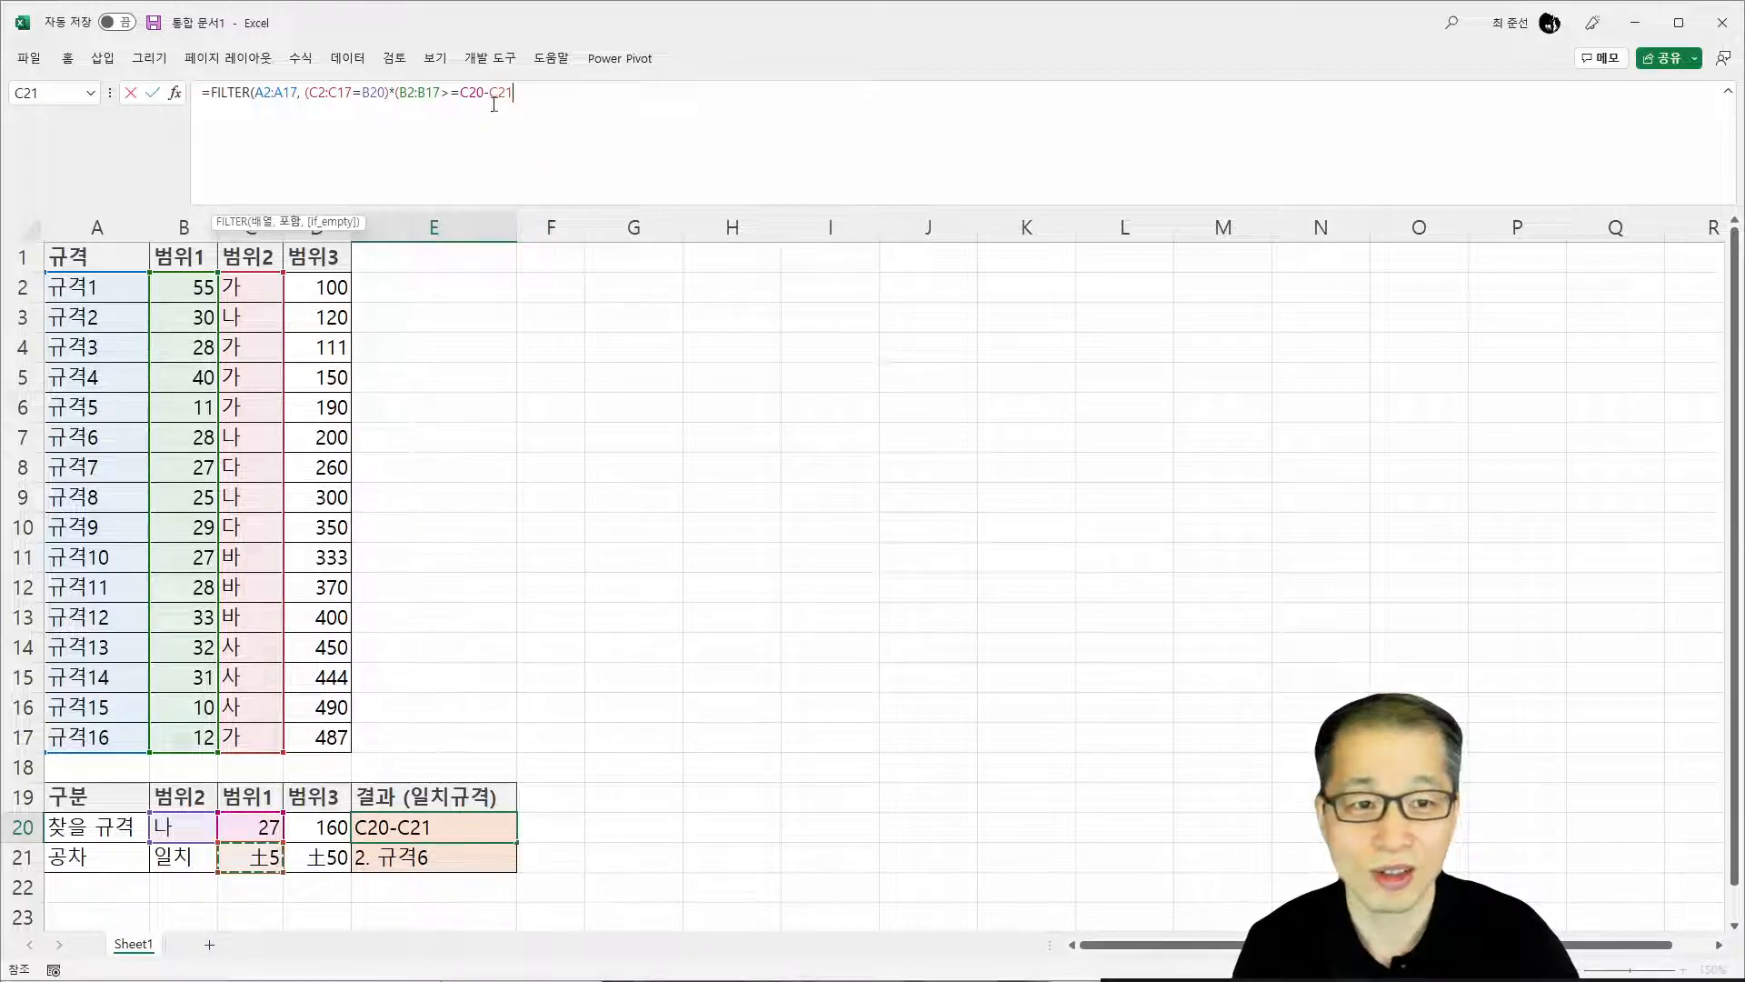
pyautogui.click(651, 165)
pyautogui.press('Left')
pyautogui.press('Left')
pyautogui.press('Left')
pyautogui.press('Left')
pyautogui.press('Left')
pyautogui.press('Left')
pyautogui.press('Left')
pyautogui.write('(')
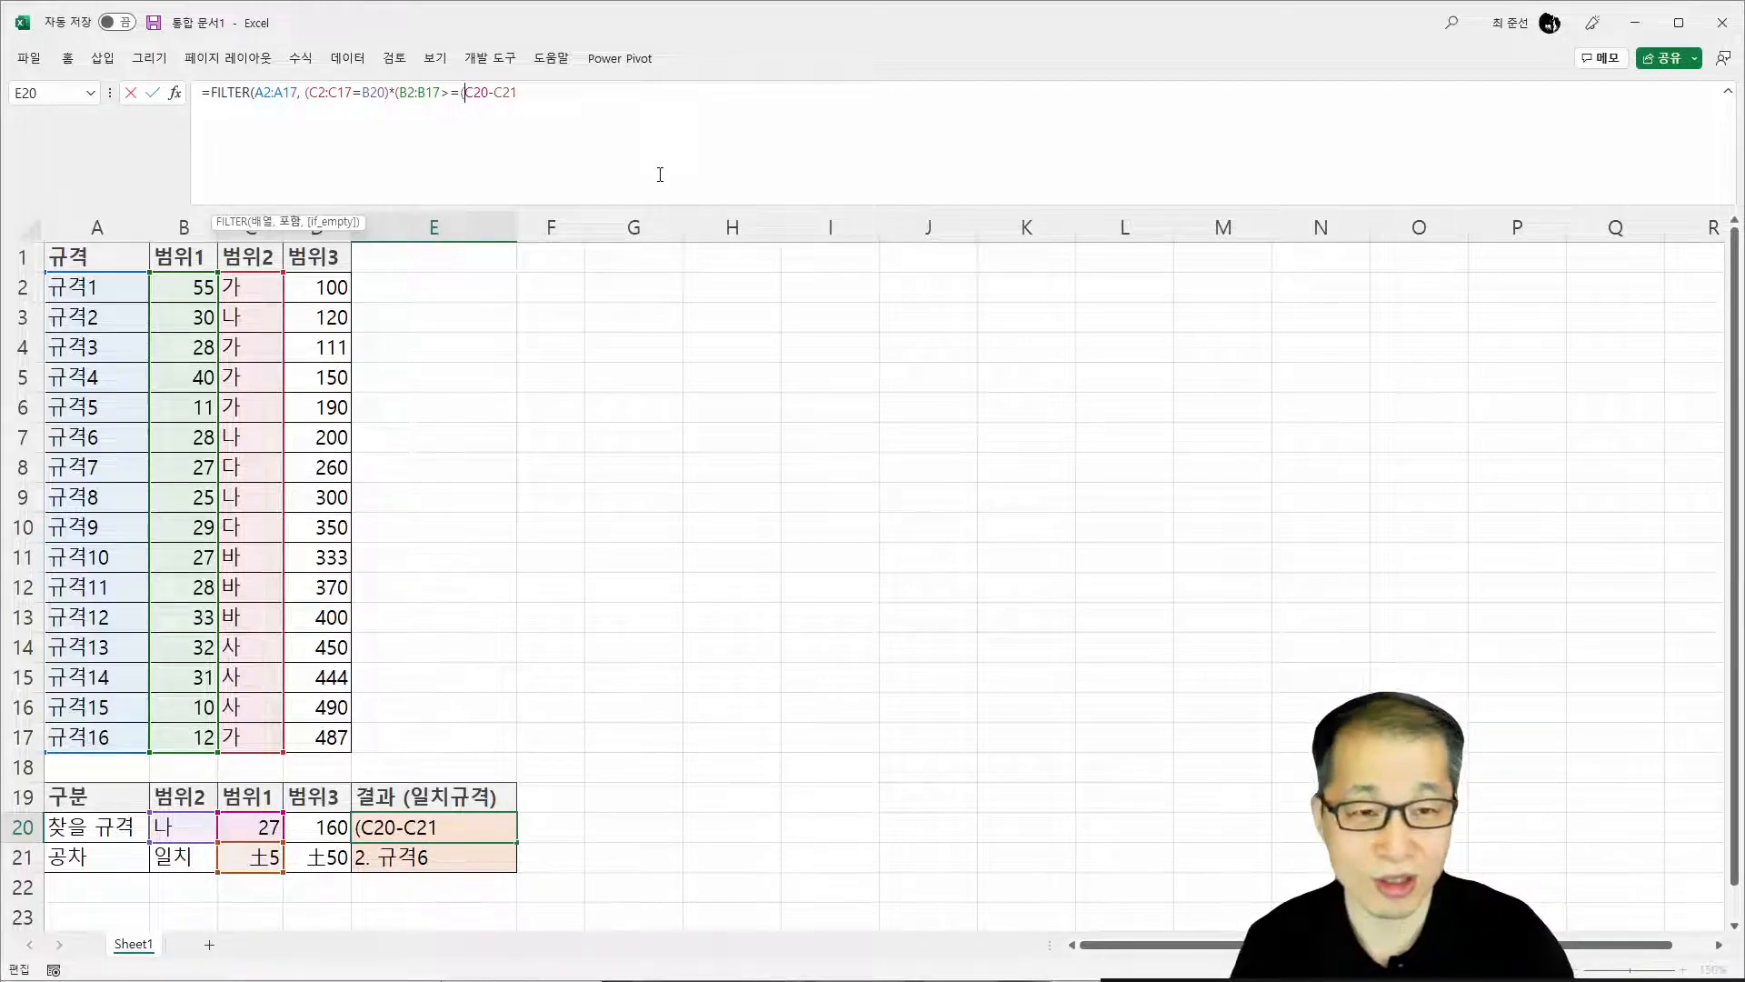
pyautogui.write('))')
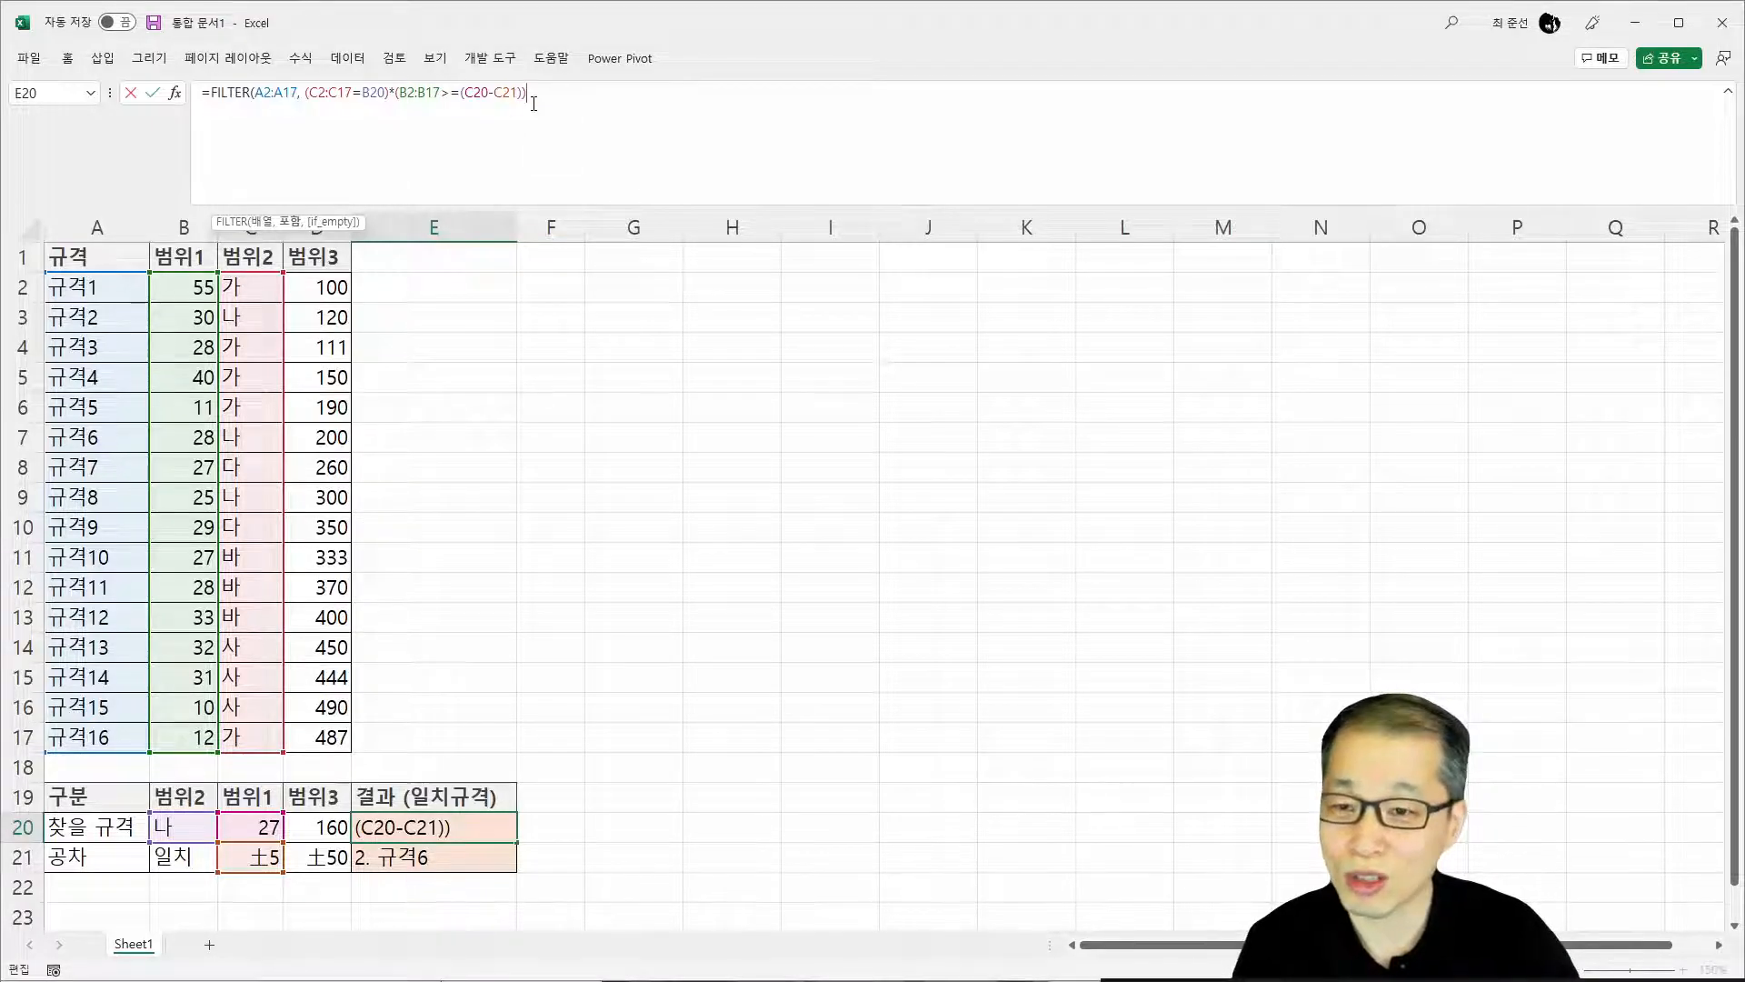
# Multiply in the 범위1 upper-limit condition (B2:B17<=(C20+C21)) in the FILTER formula
pyautogui.write('*(')
pyautogui.moveTo(208, 301); pyautogui.dragTo(206, 739)
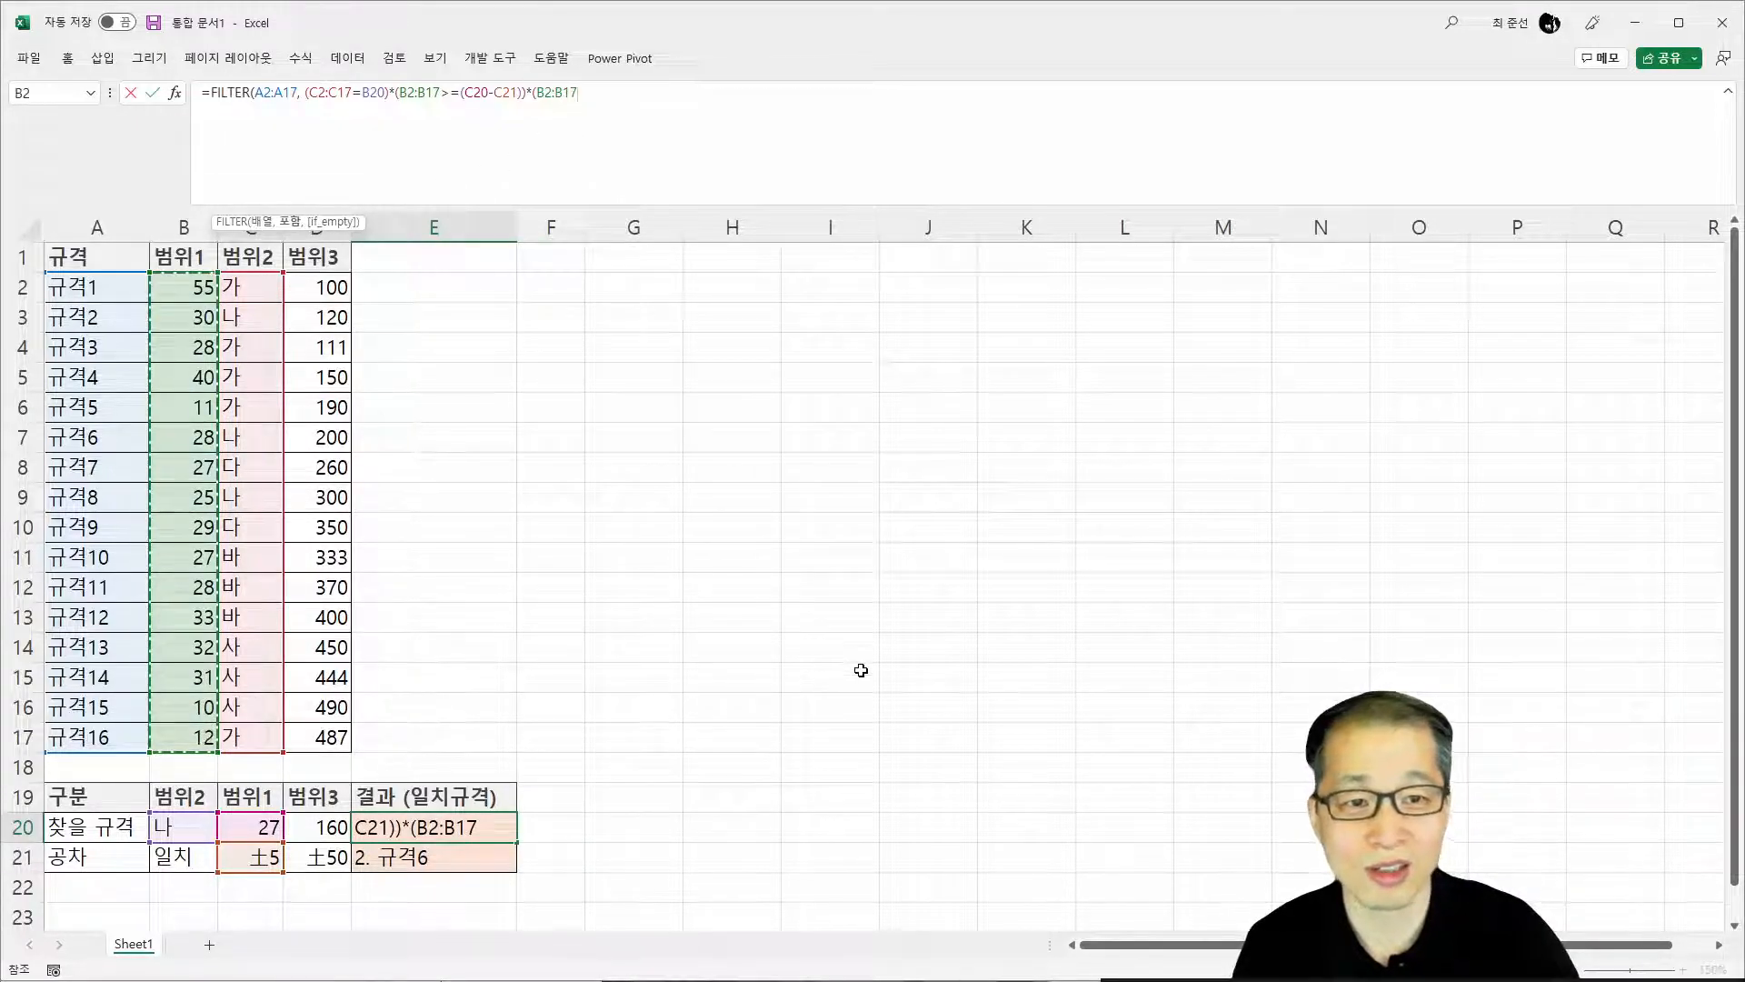
pyautogui.write('><<+')
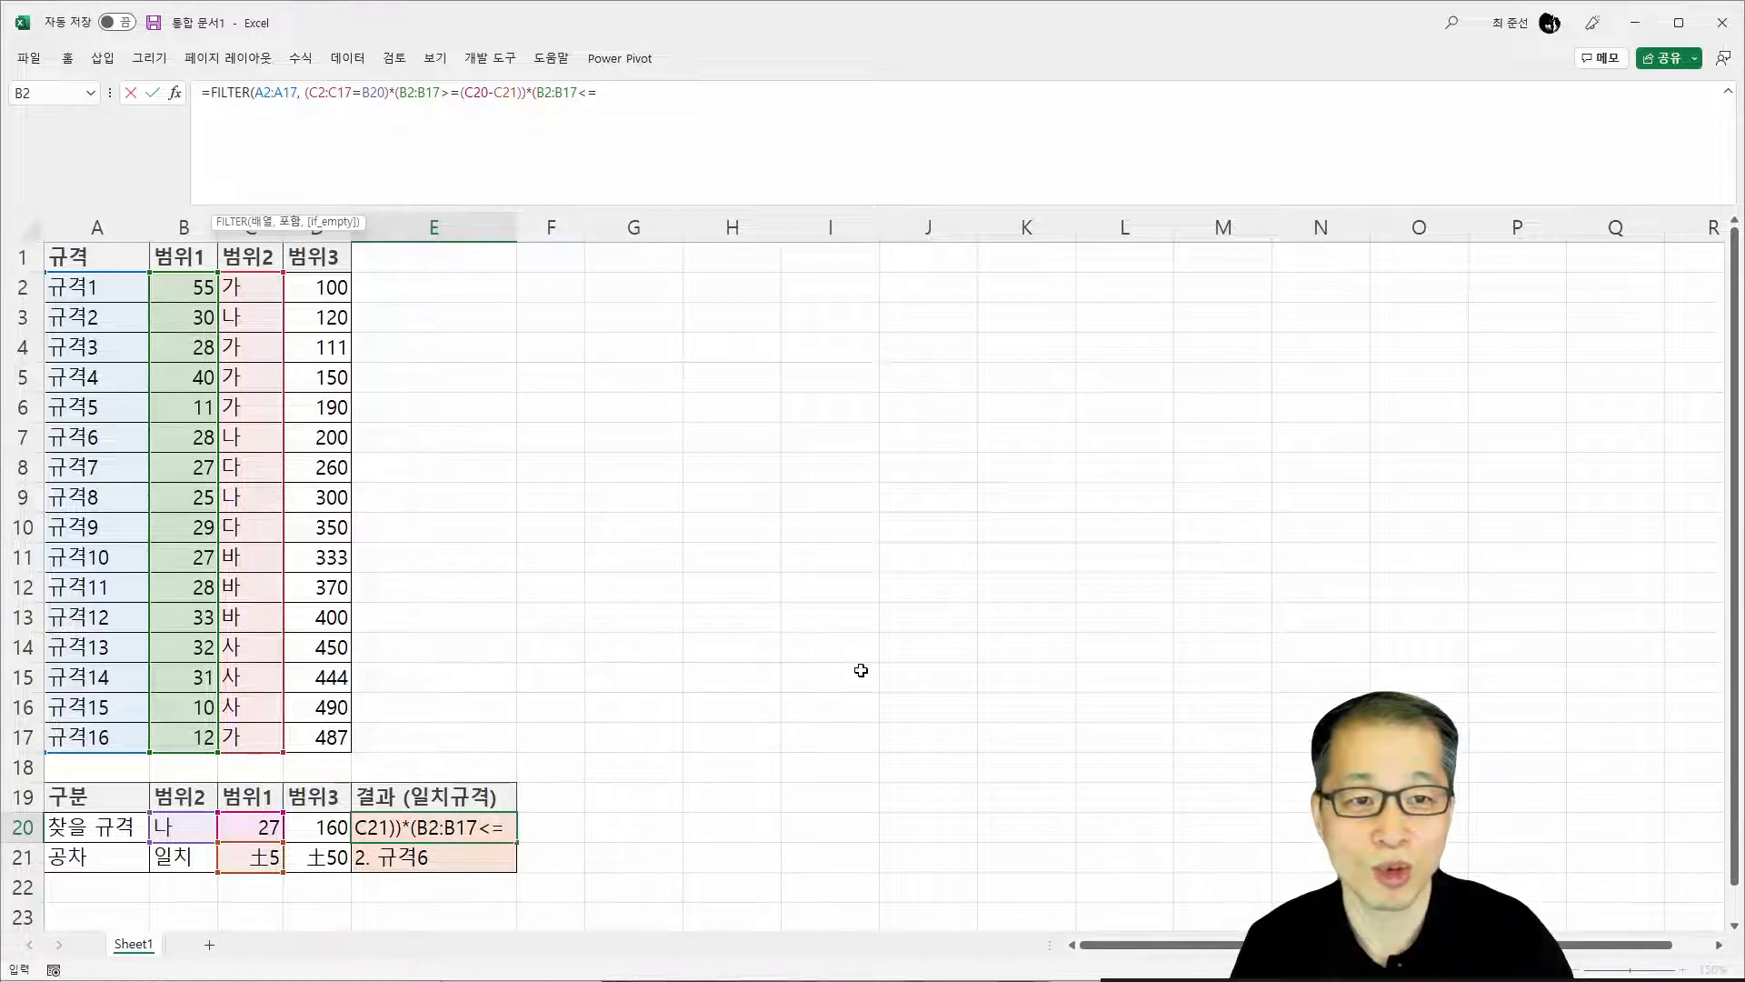
pyautogui.write('(')
pyautogui.click(262, 827)
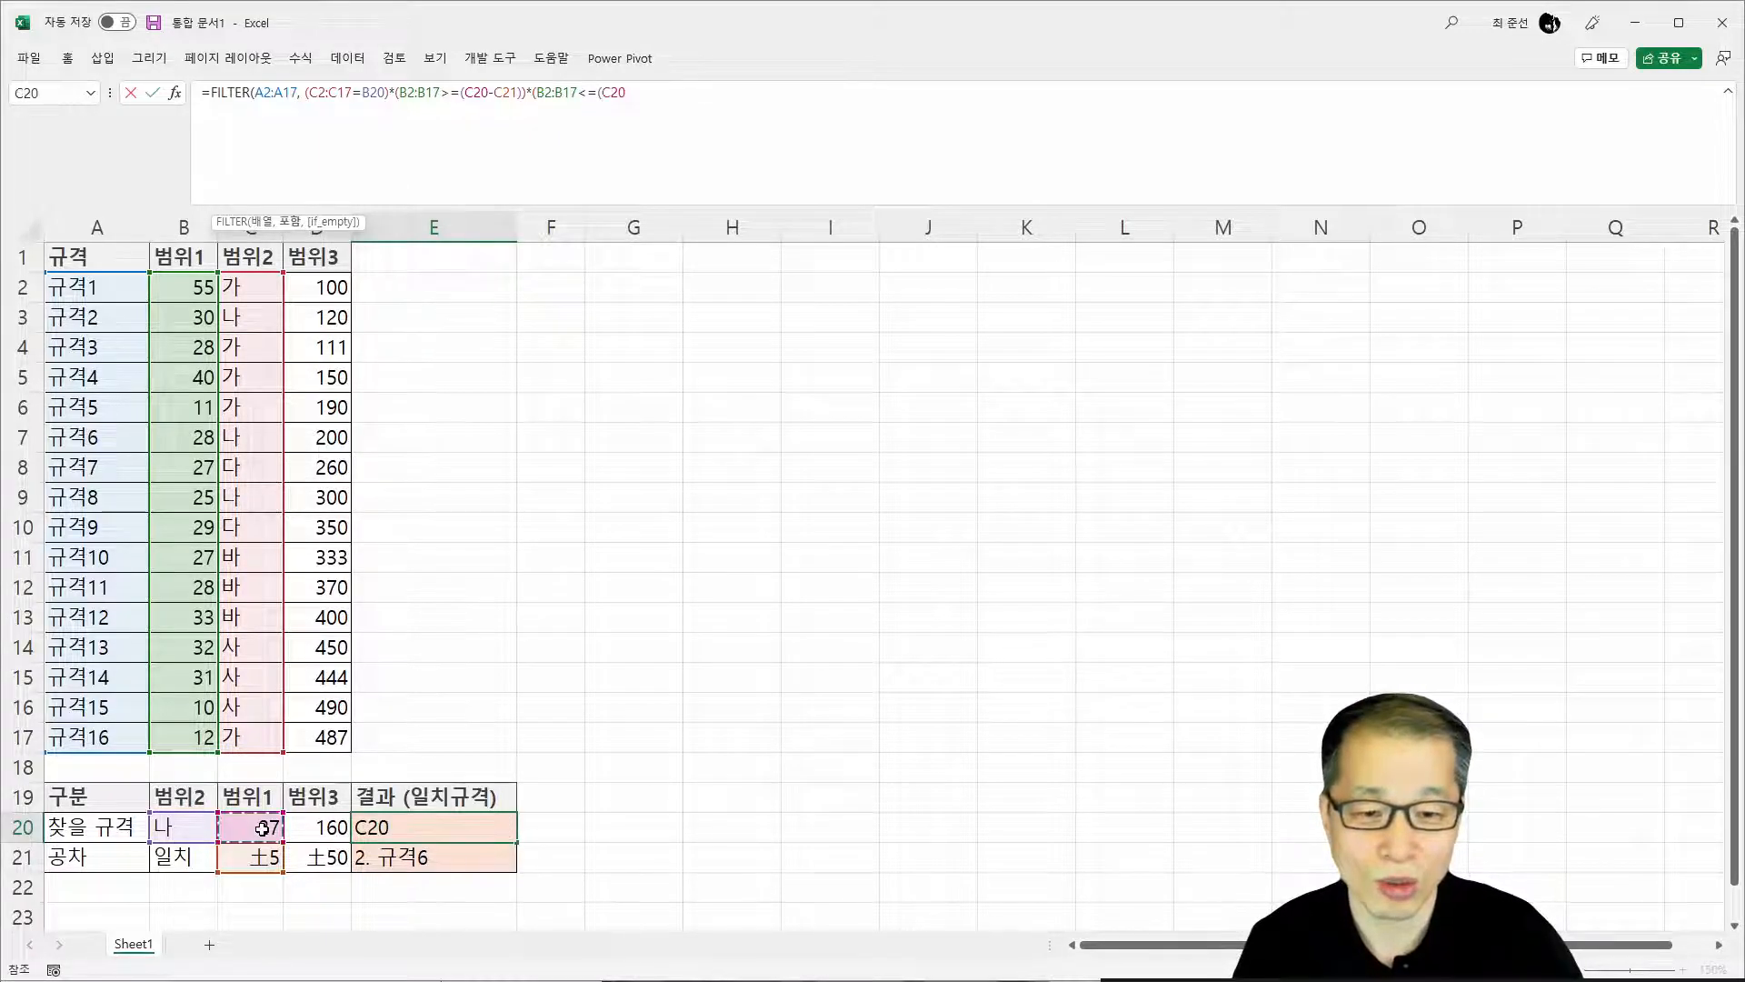
pyautogui.write('+')
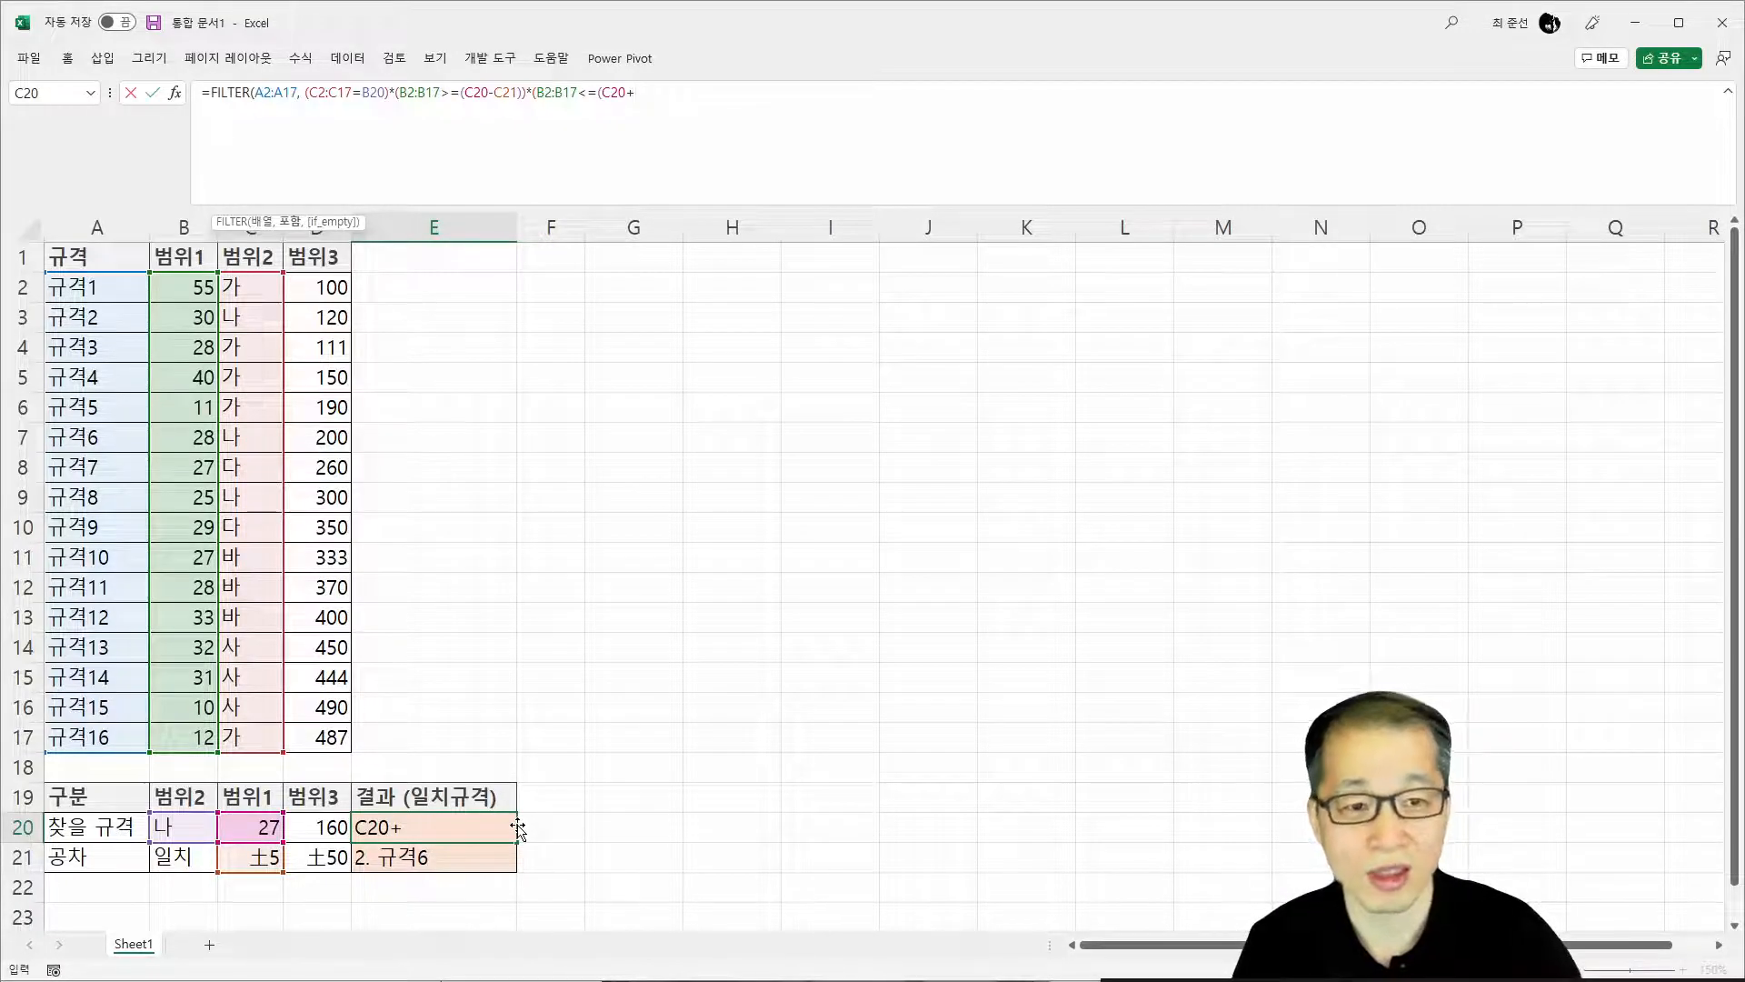
pyautogui.click(255, 862)
pyautogui.write(')')
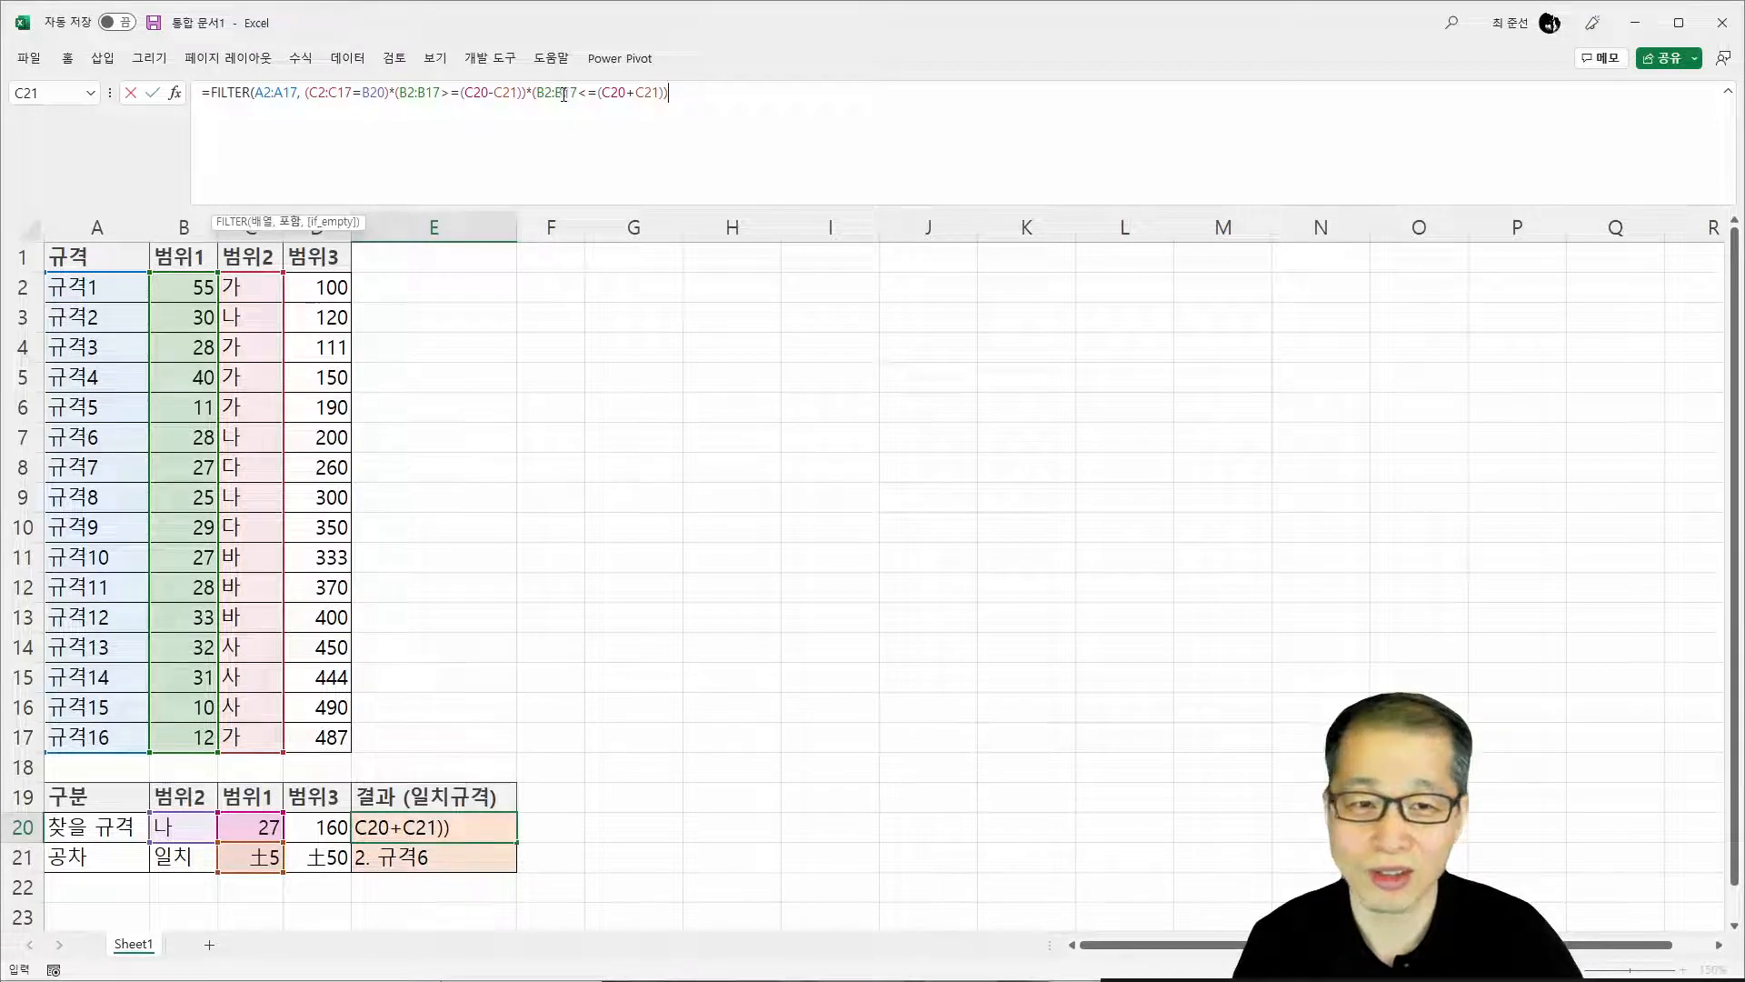
# Break the FILTER formula into lines before the 범위2 and 범위1 conditions, then append * and a new line at the end
pyautogui.click(257, 95)
pyautogui.click(305, 94)
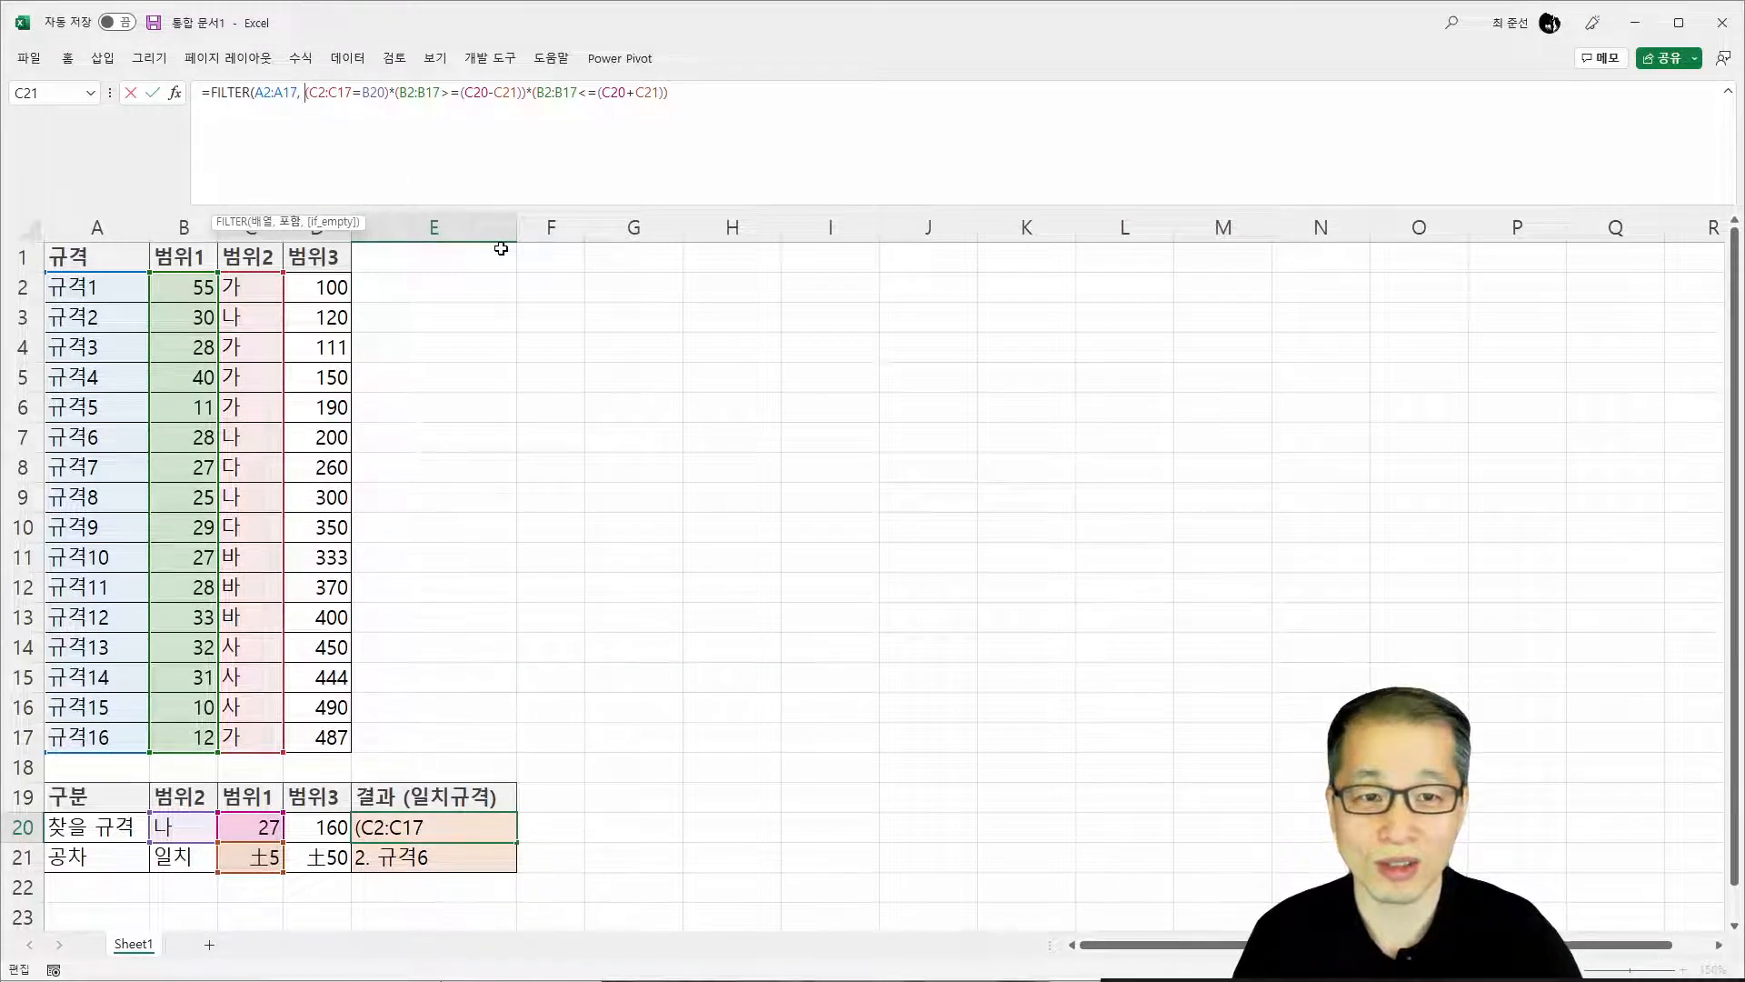
pyautogui.hotkey('alt', 'Return')
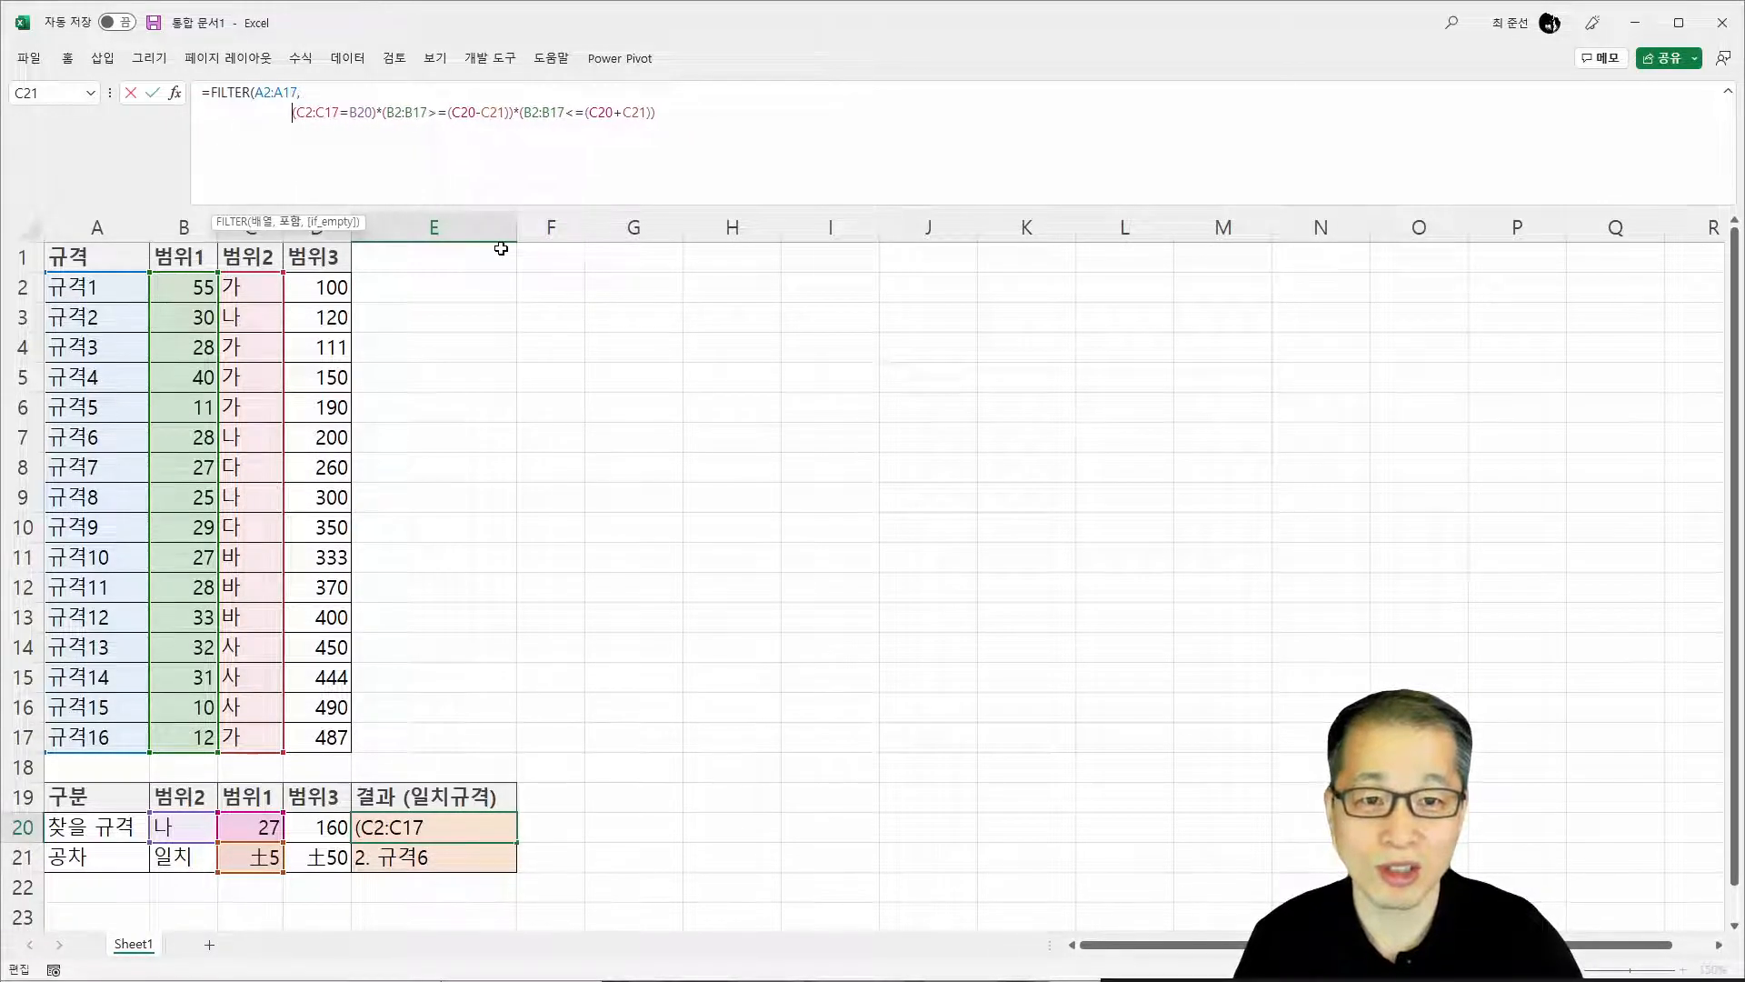
pyautogui.click(397, 116)
pyautogui.hotkey('alt', 'Return')
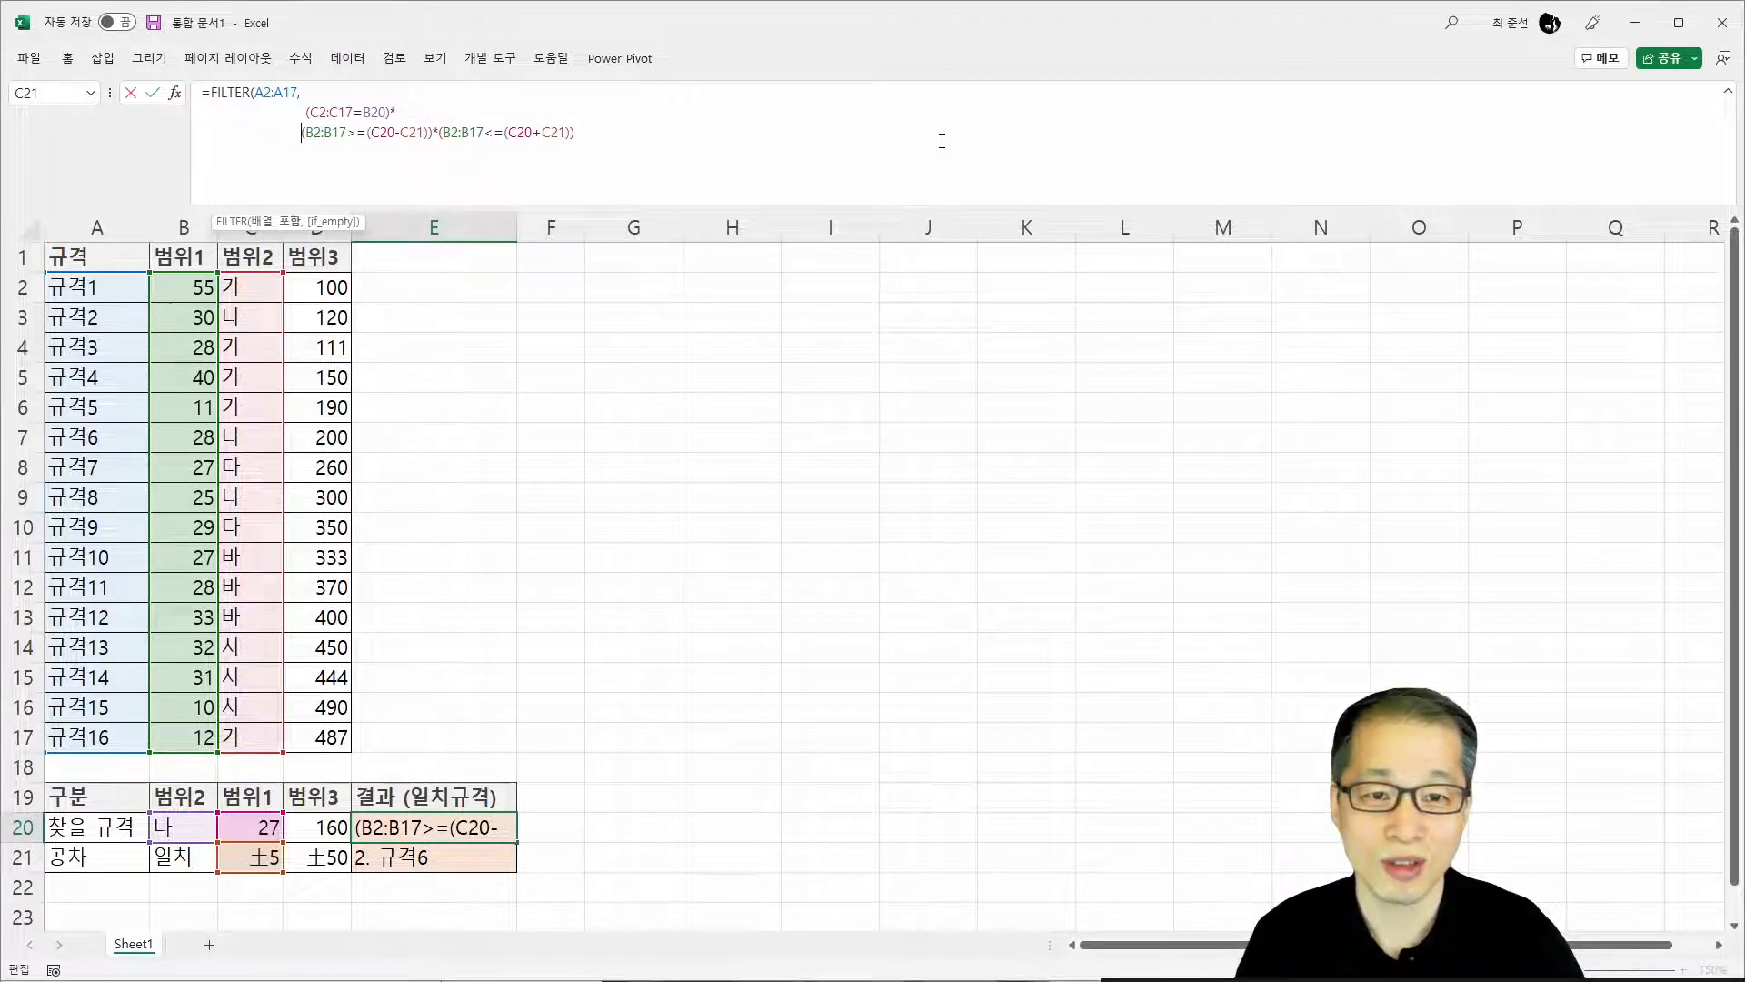
pyautogui.click(594, 138)
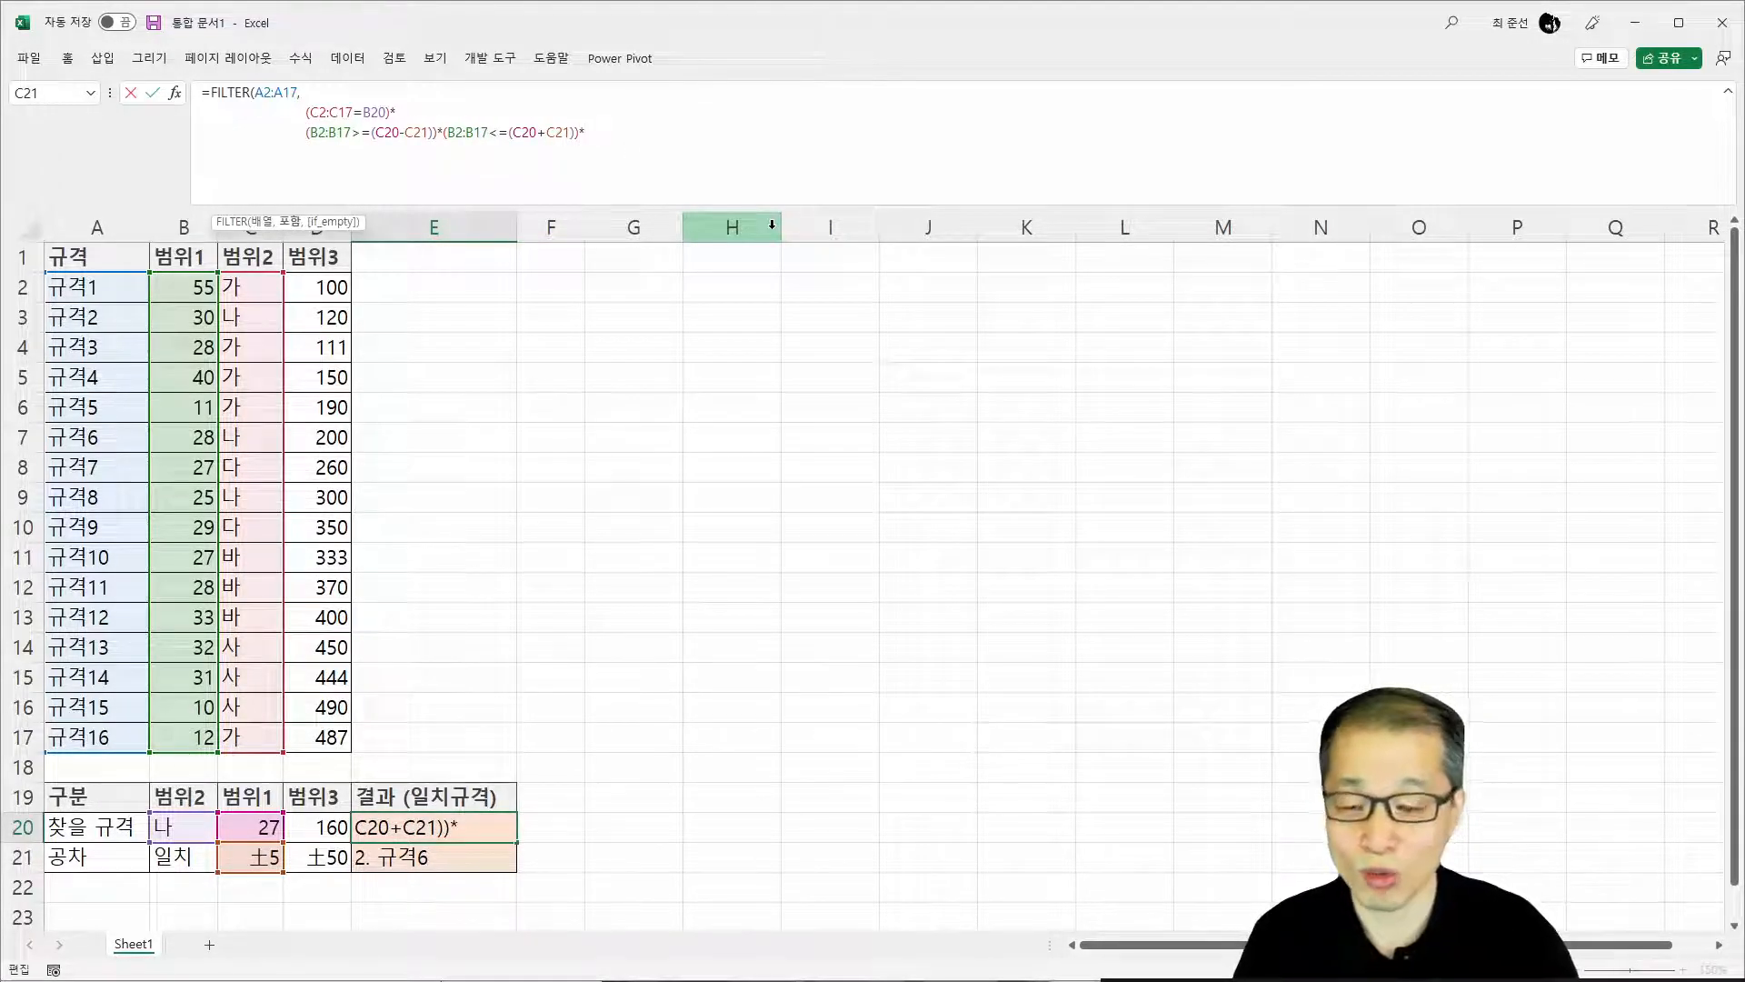
pyautogui.hotkey('alt', 'Return')
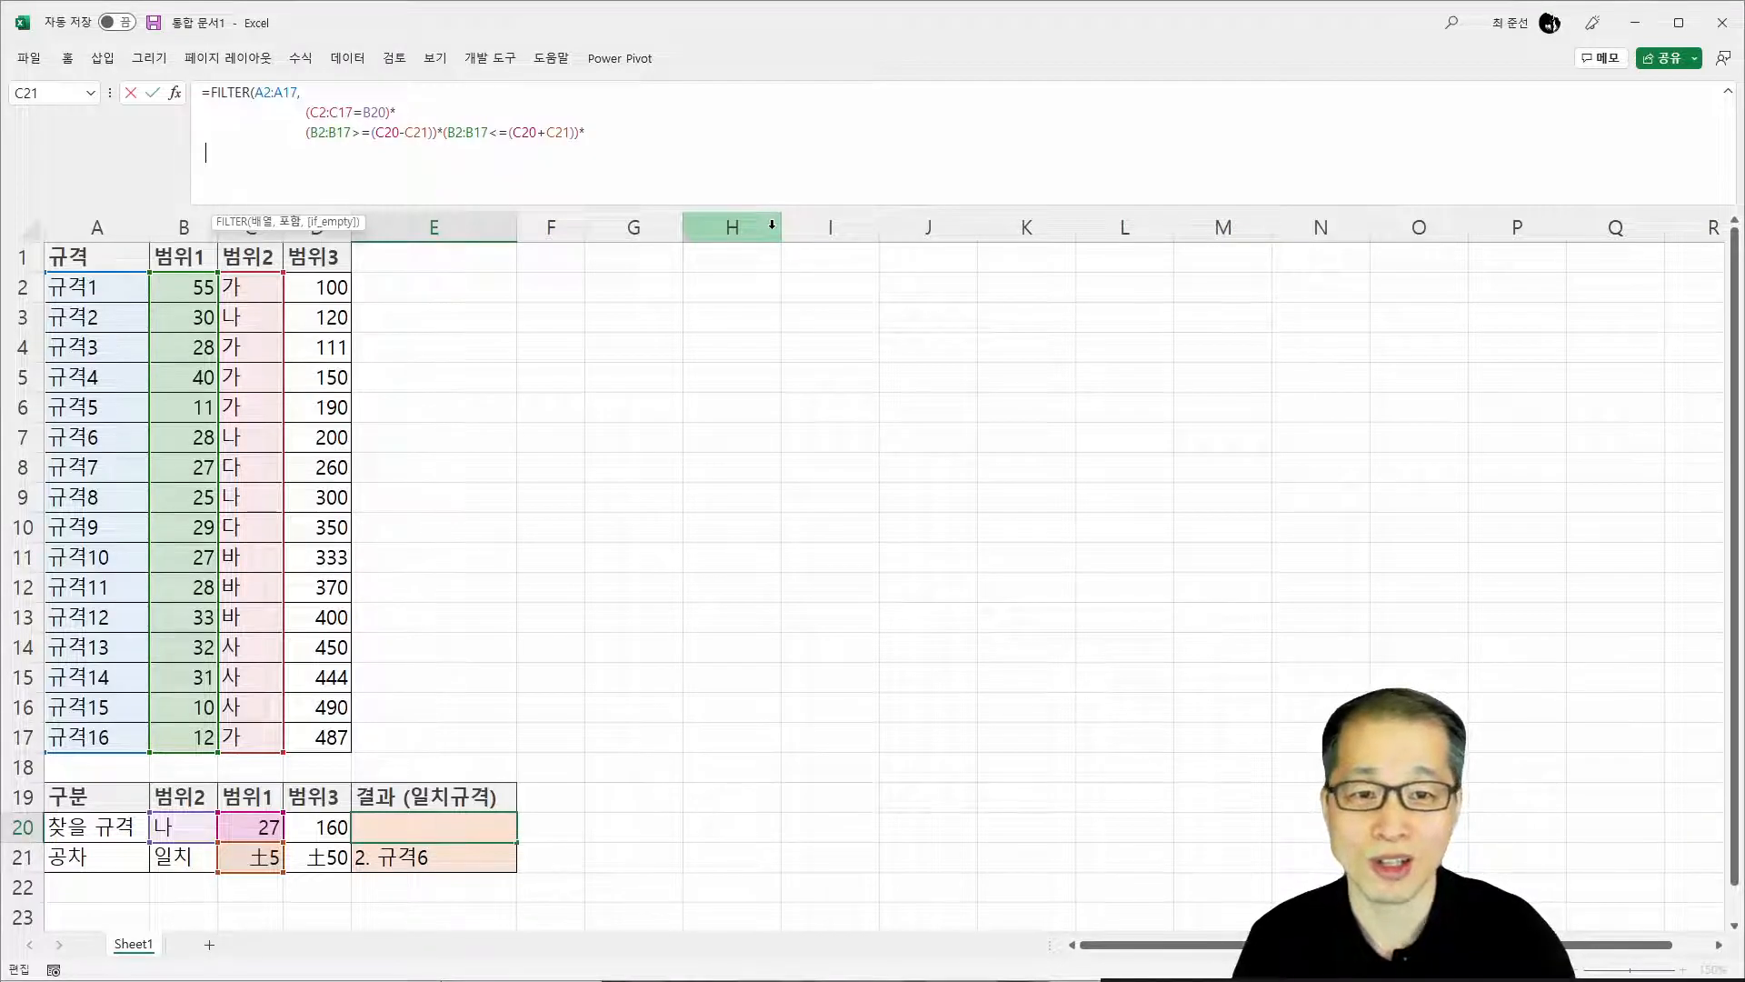
# Add the 범위3 lower-limit condition (D2:D17>=(D20-D21)) on the new formula line, followed by a multiplication for another condition
pyautogui.write('(')
pyautogui.click(324, 290)
pyautogui.moveTo(325, 289); pyautogui.dragTo(331, 736)
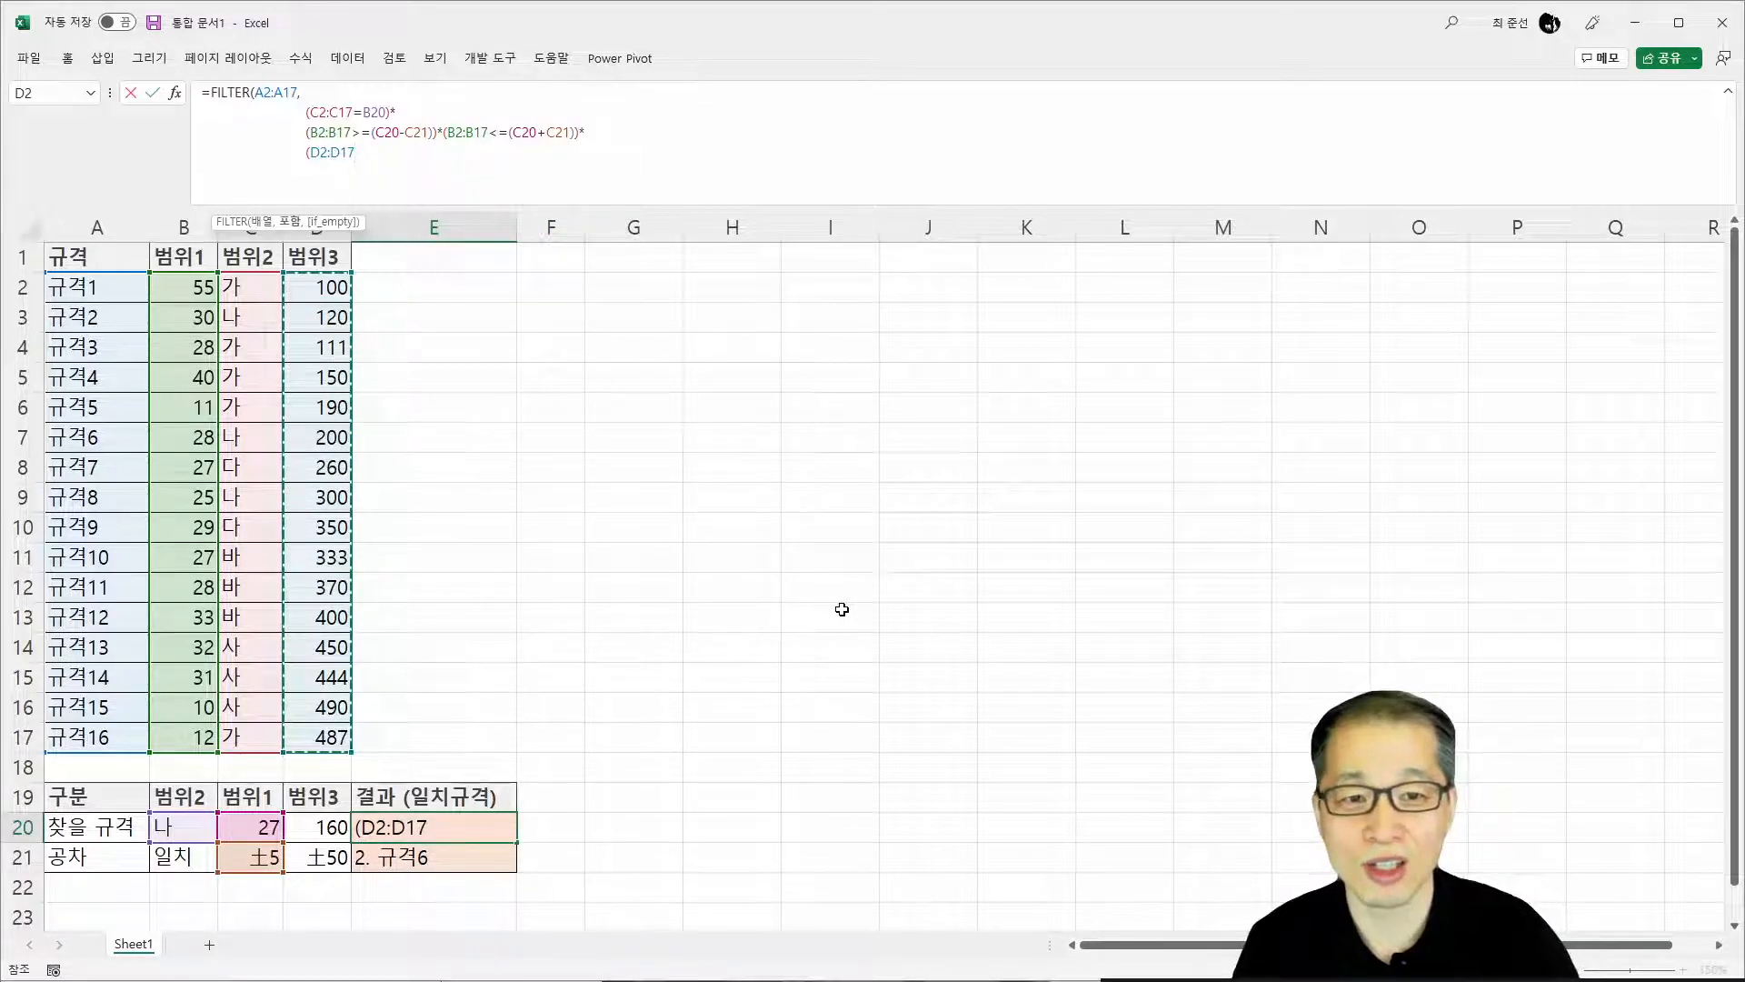
pyautogui.write('>=(')
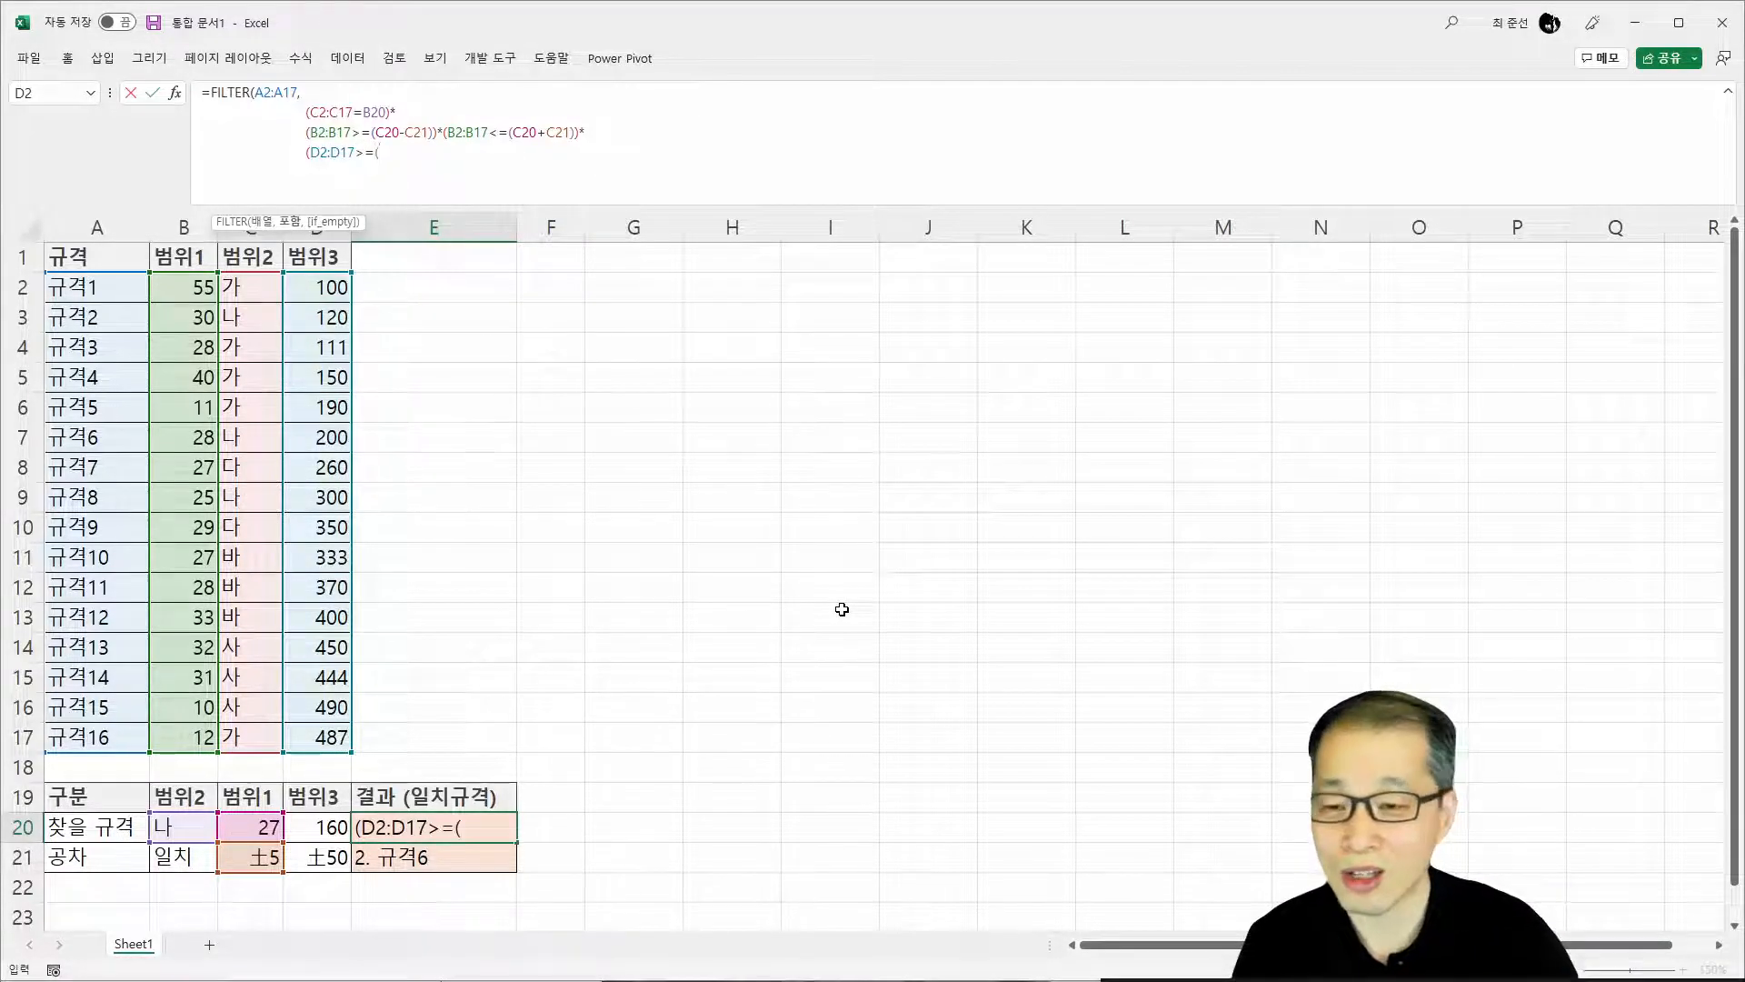
pyautogui.click(315, 826)
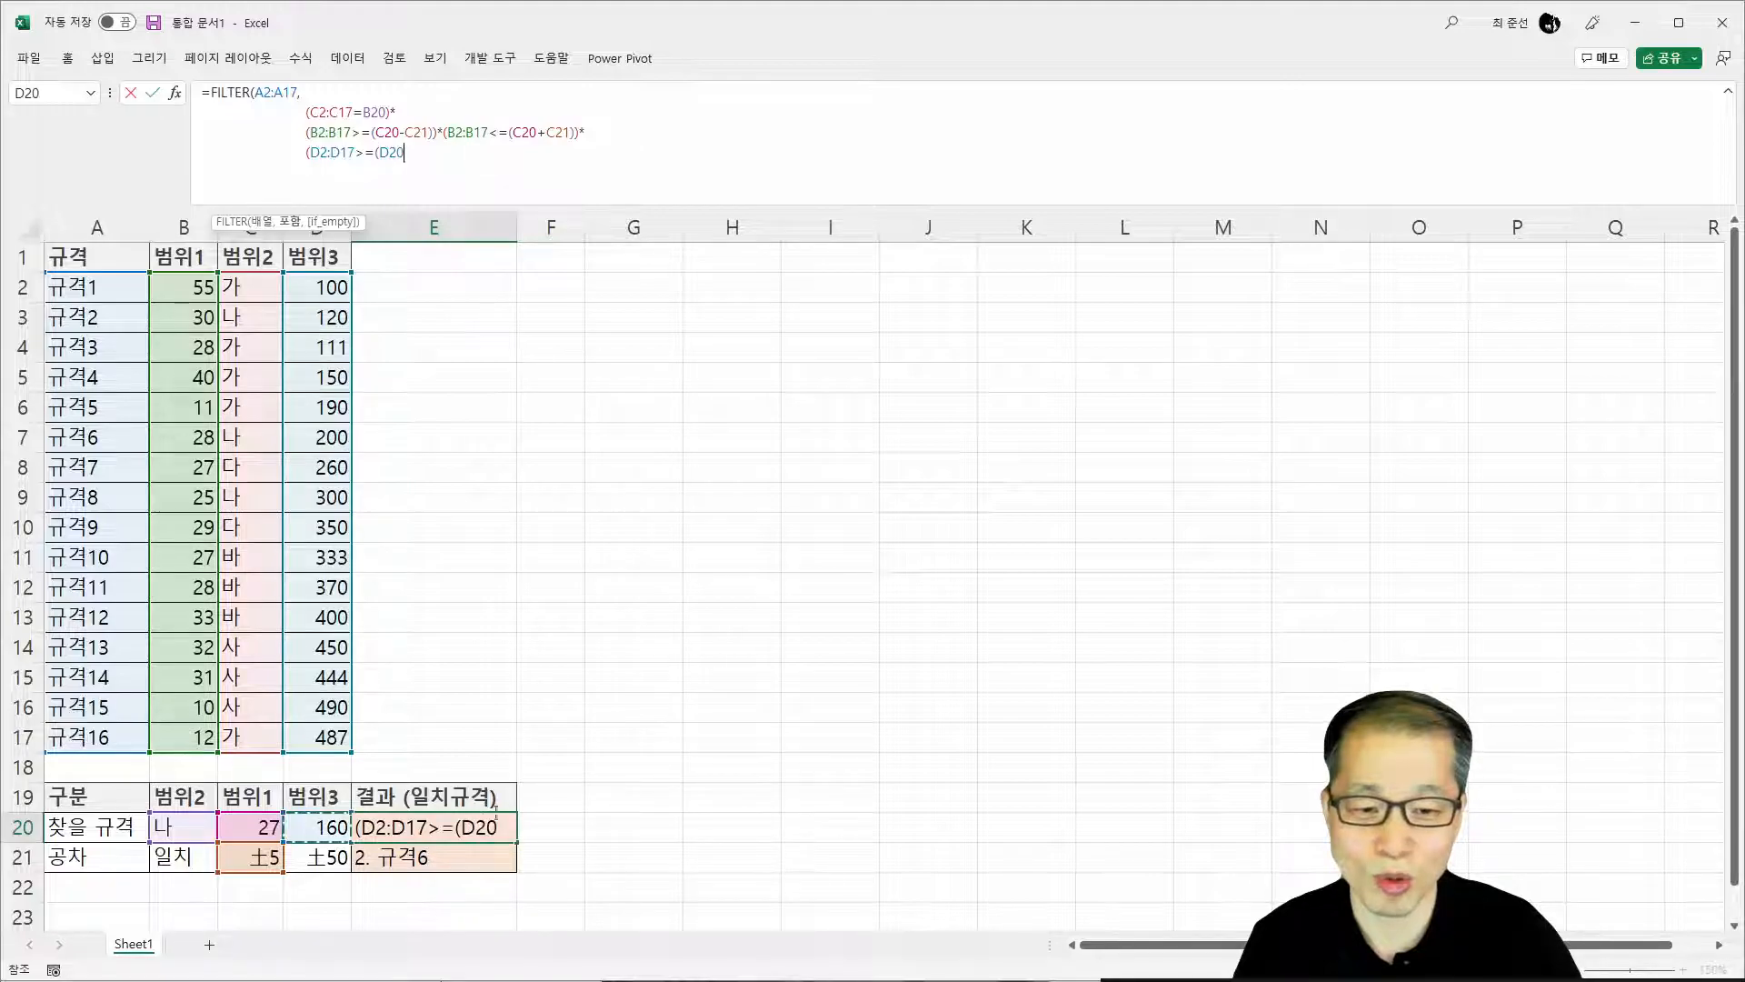
pyautogui.write('-')
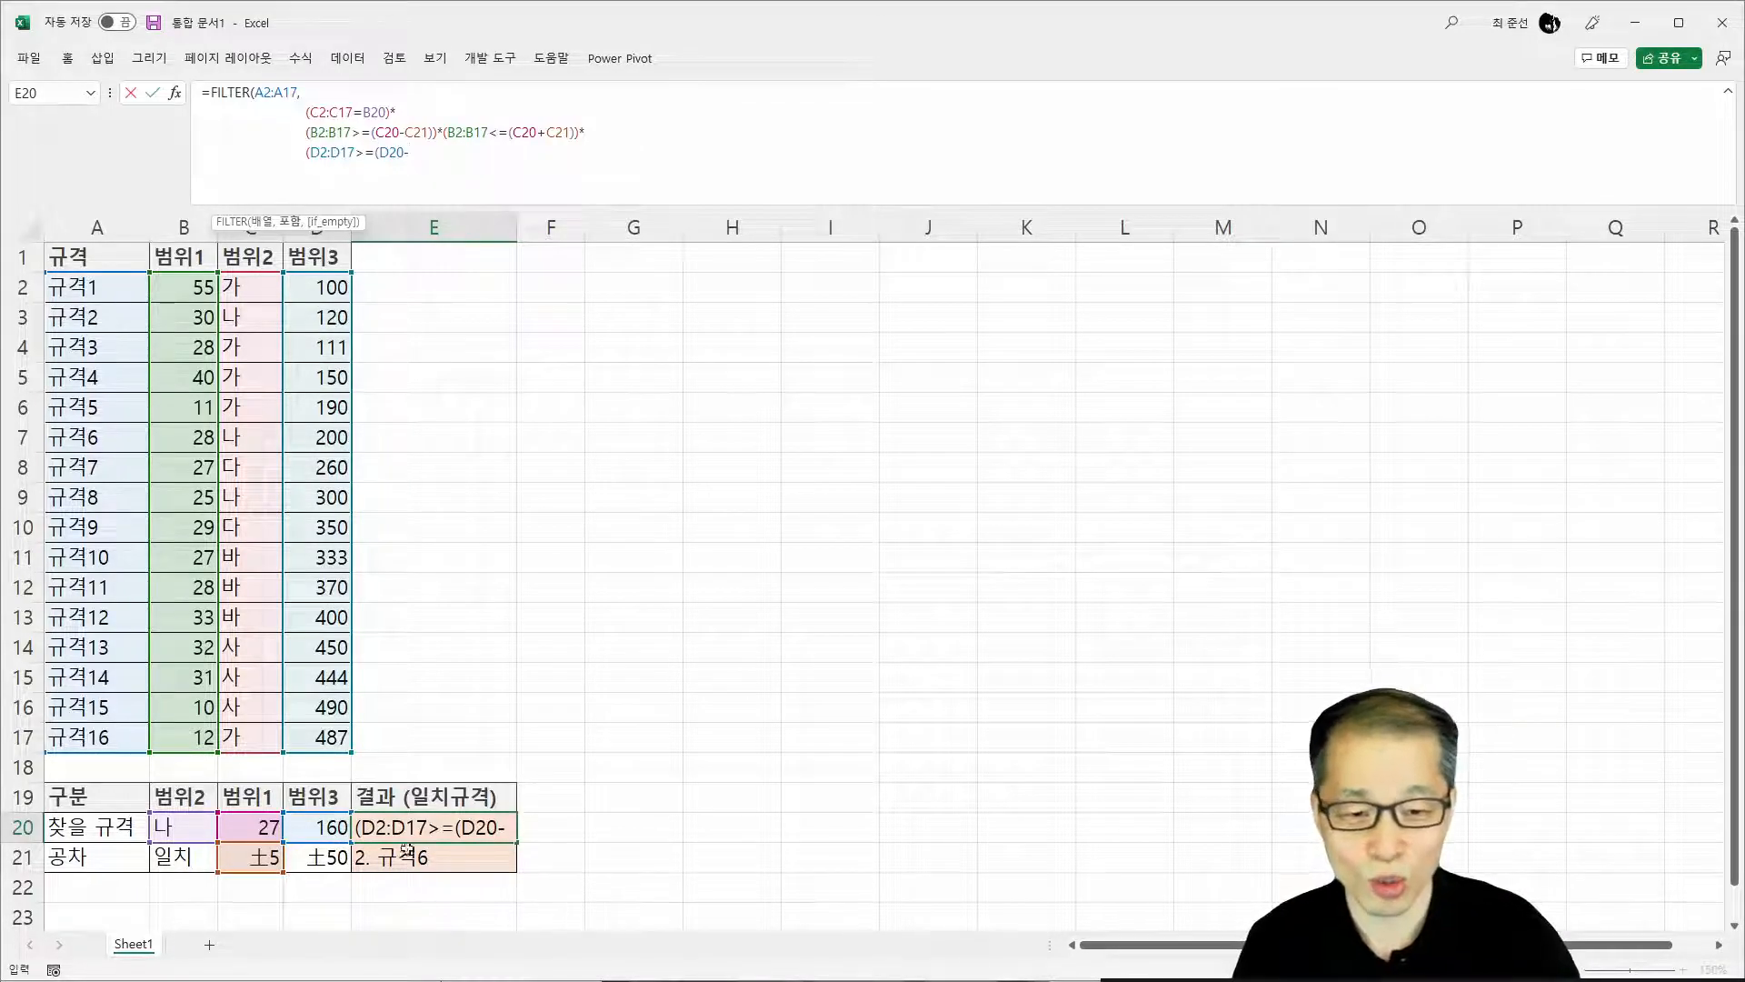
pyautogui.click(318, 857)
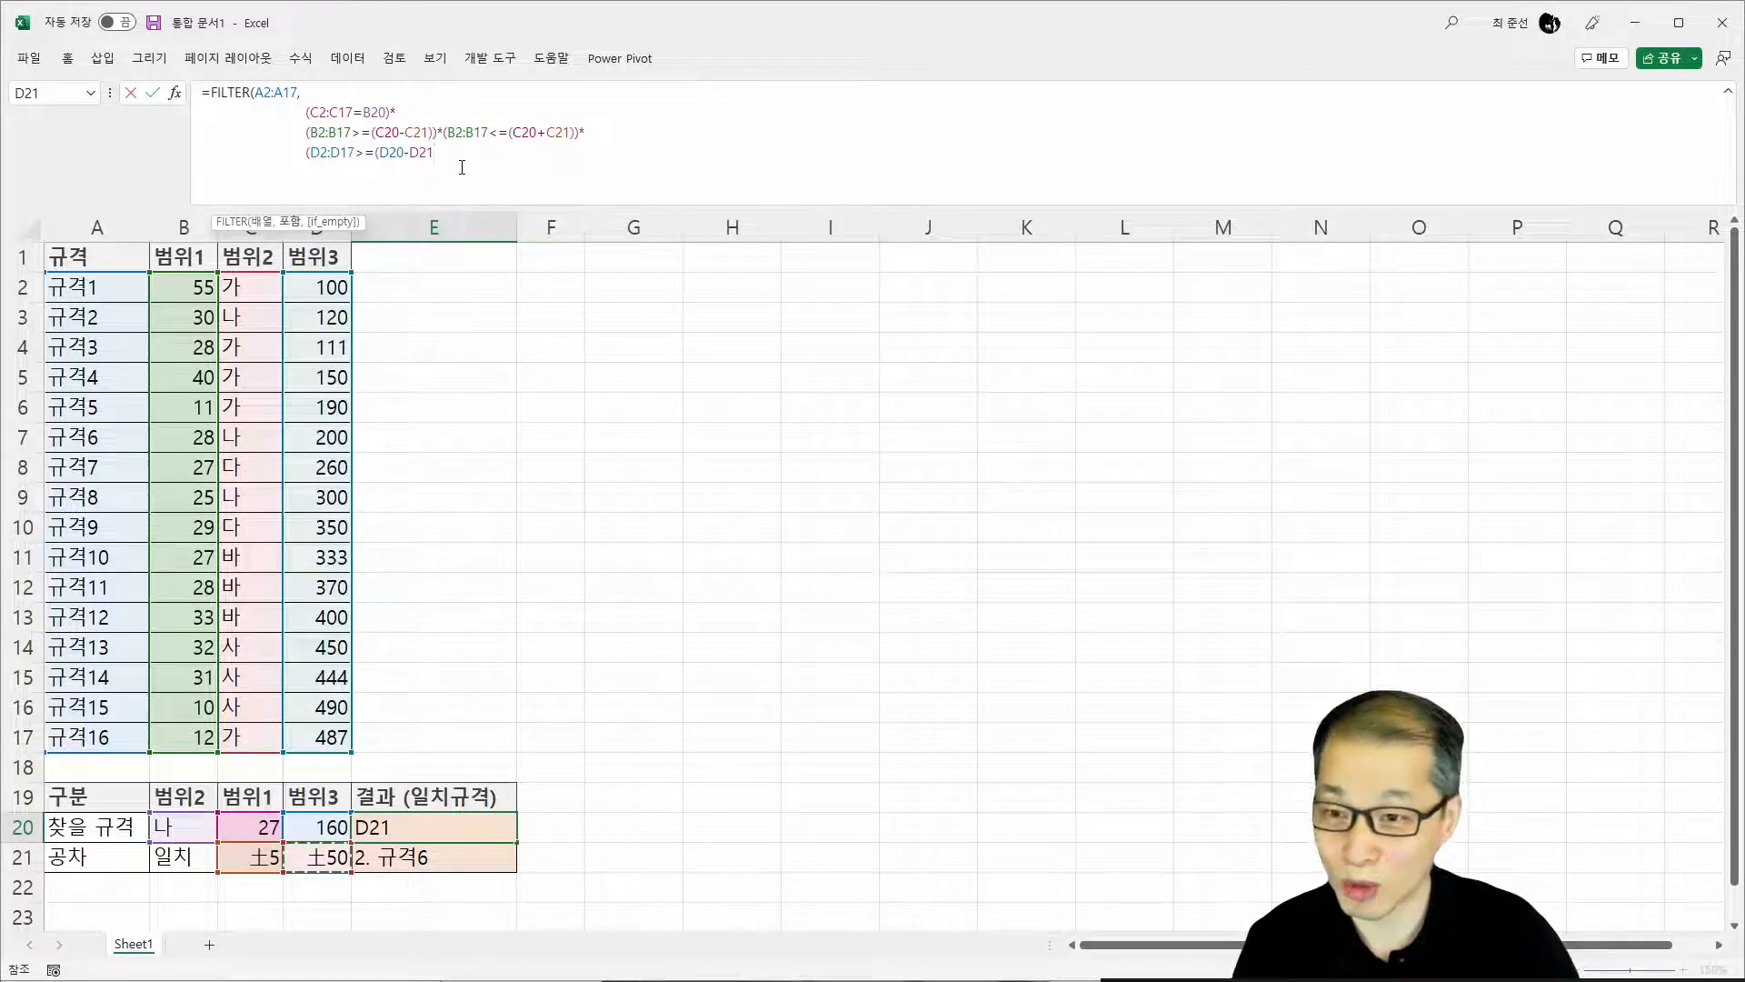
pyautogui.write(')')
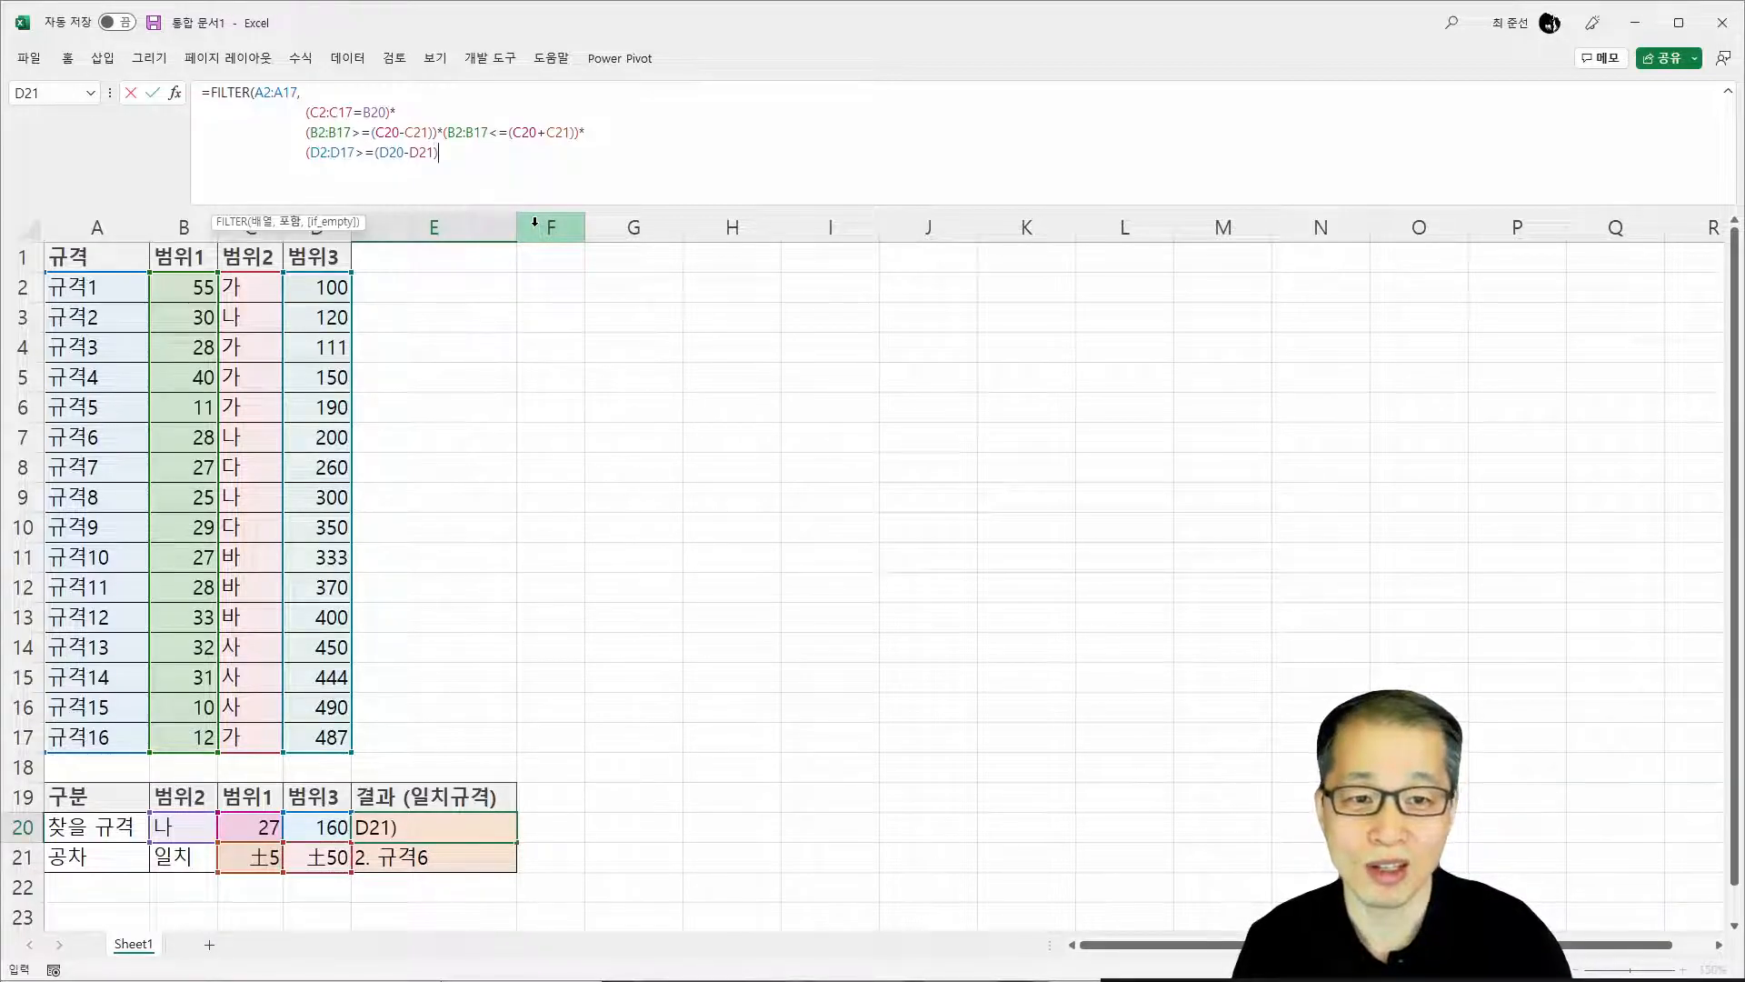
pyautogui.write(')*(')
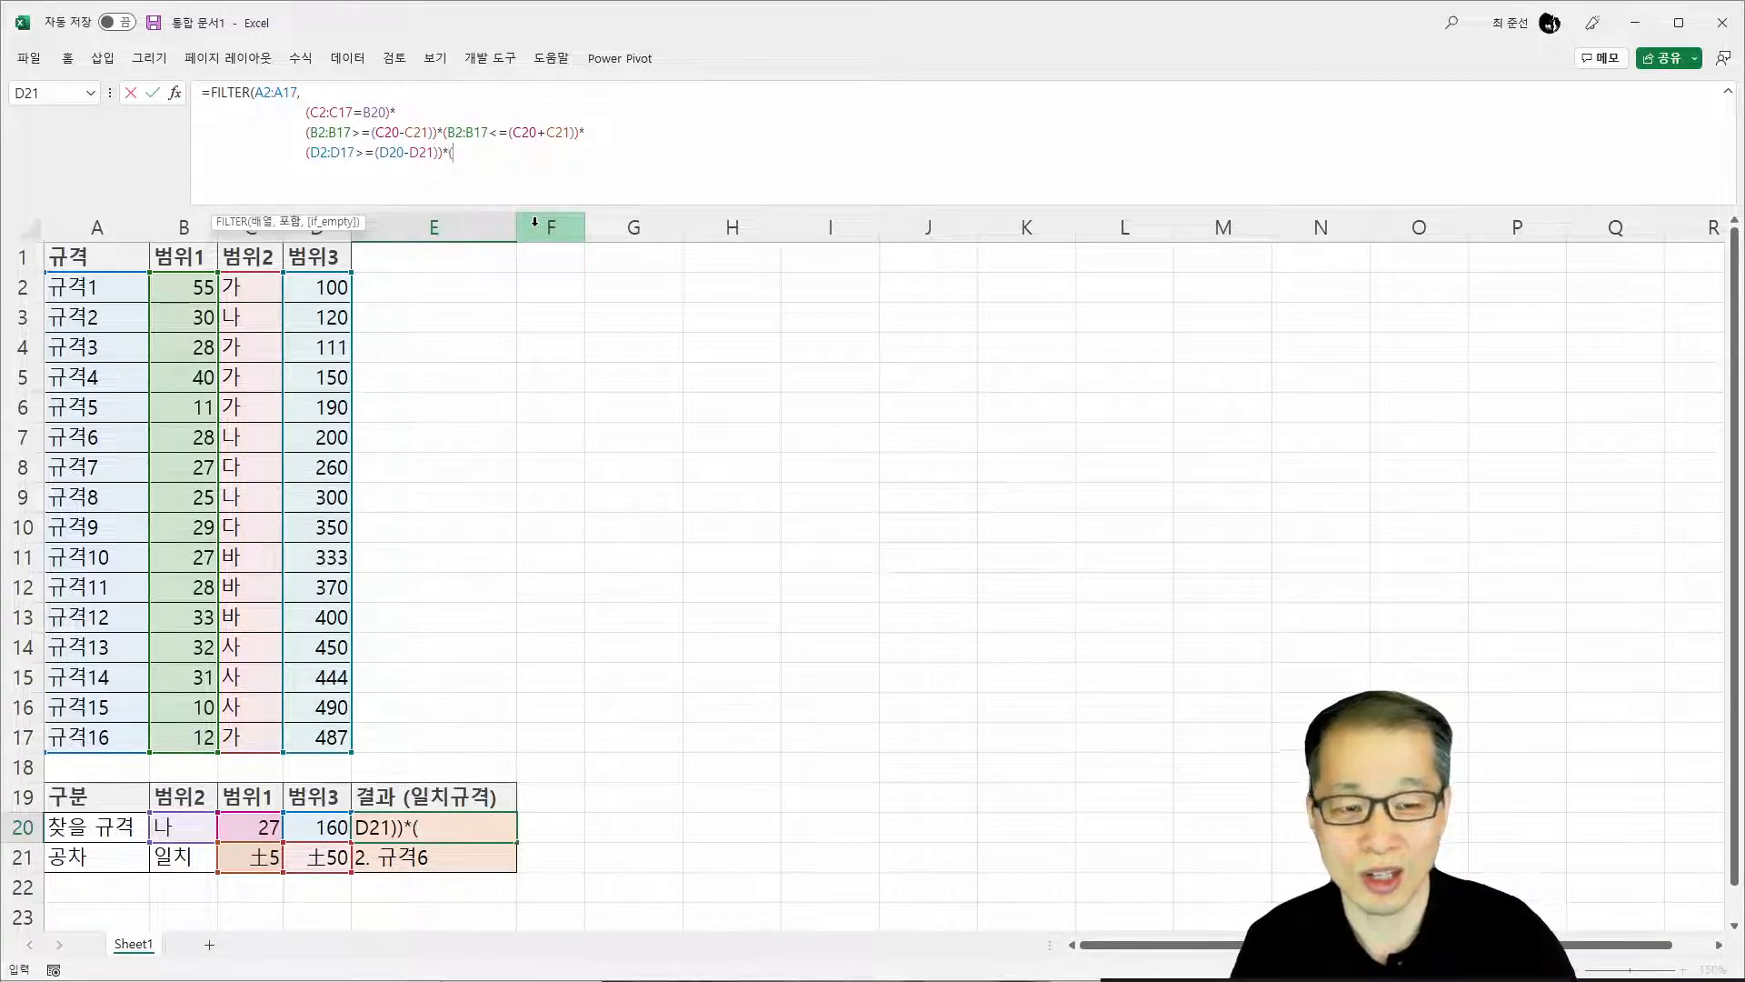
# Complete the 범위3 upper-limit condition (D2:D17<=(D20+D21)) in the FILTER formula and close the function on its own line
pyautogui.moveTo(329, 288); pyautogui.dragTo(331, 738)
pyautogui.write('<=(')
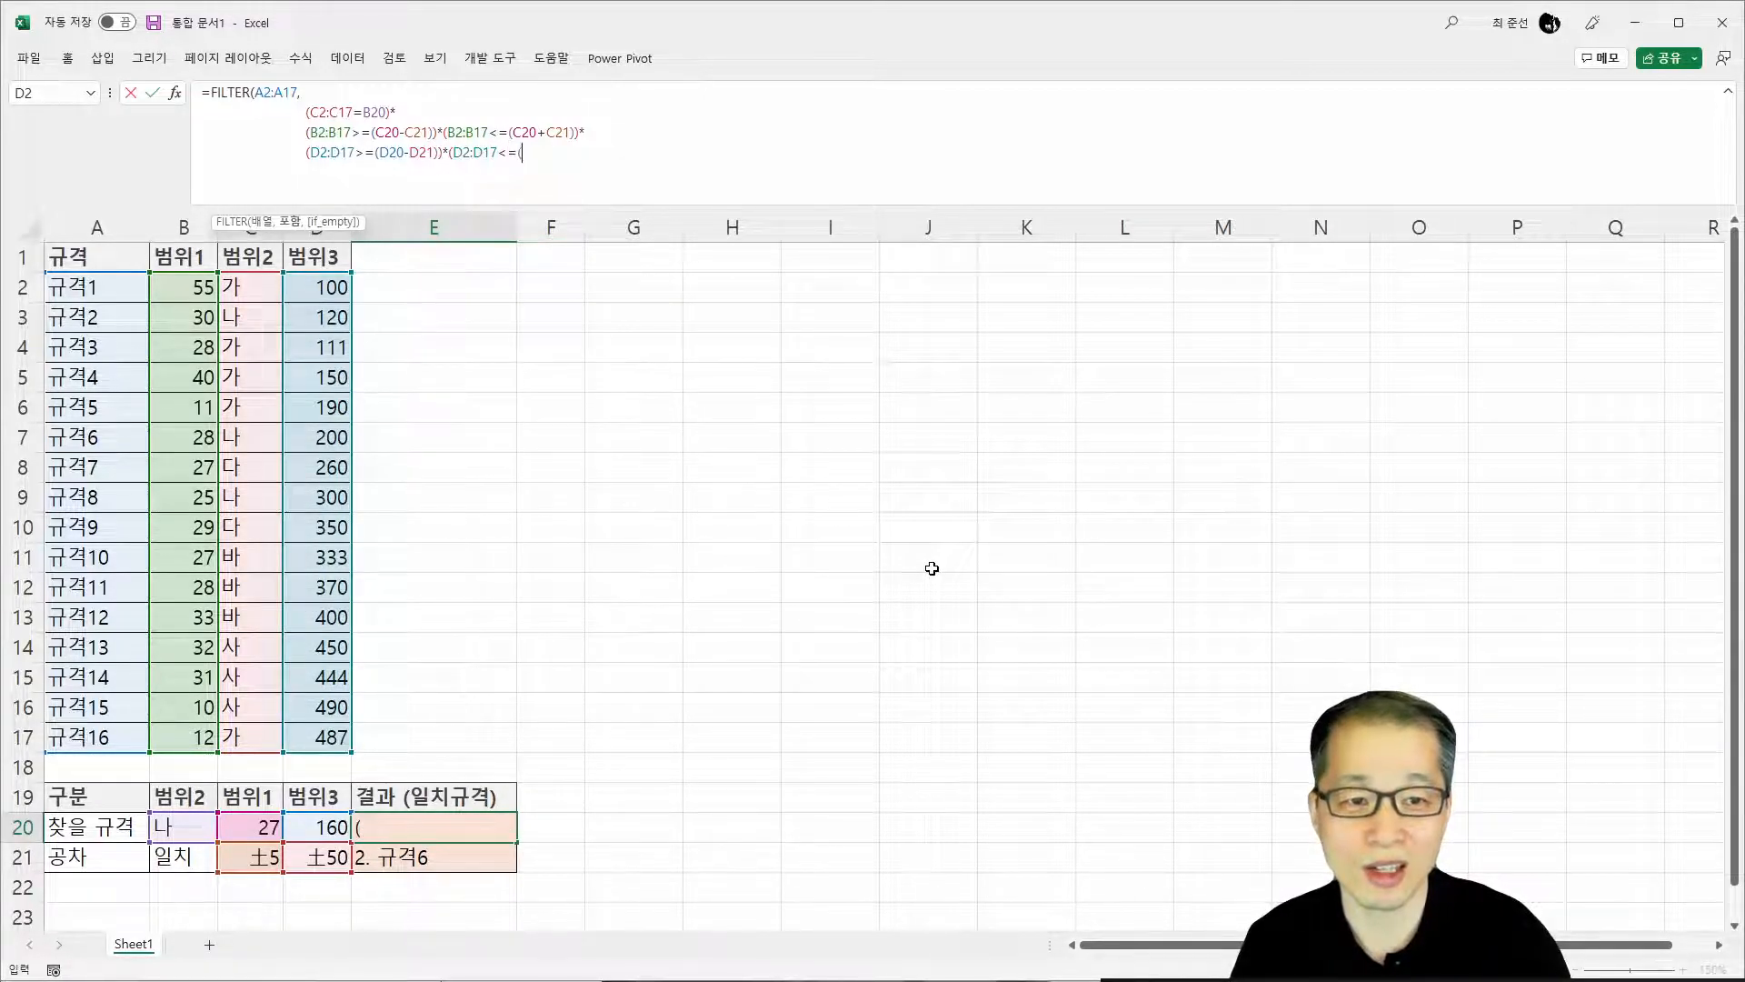
pyautogui.click(309, 827)
pyautogui.write('+')
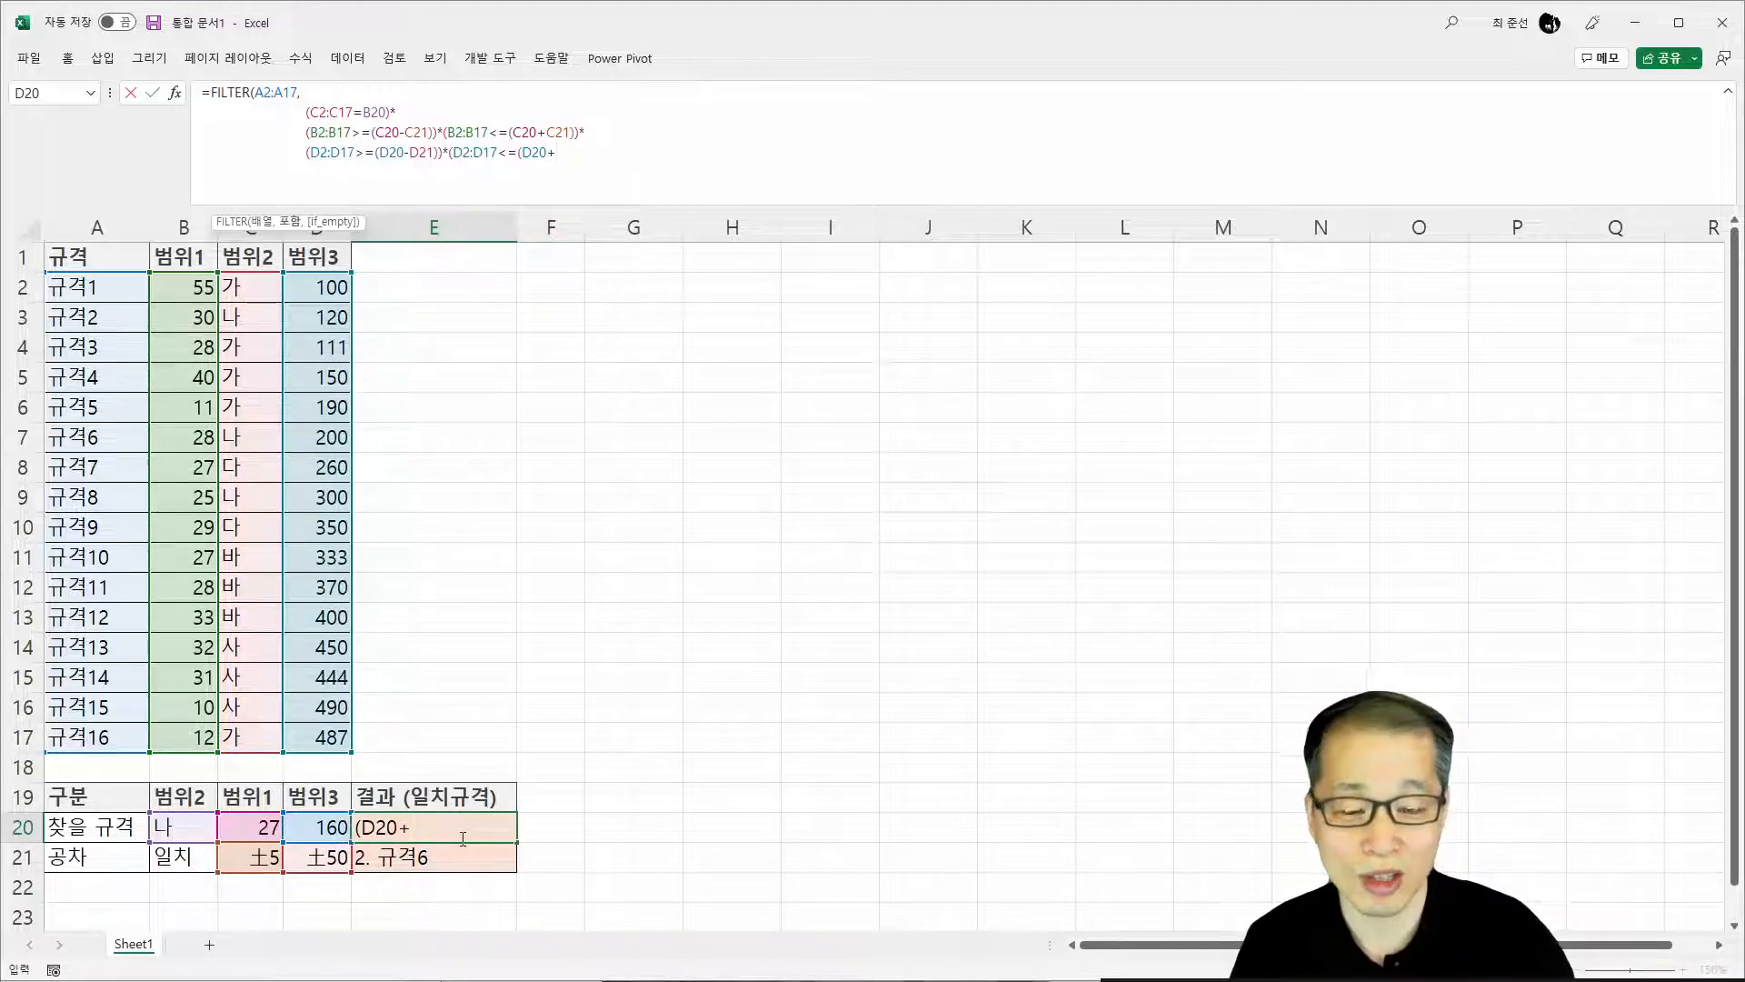
pyautogui.click(320, 857)
pyautogui.write('))')
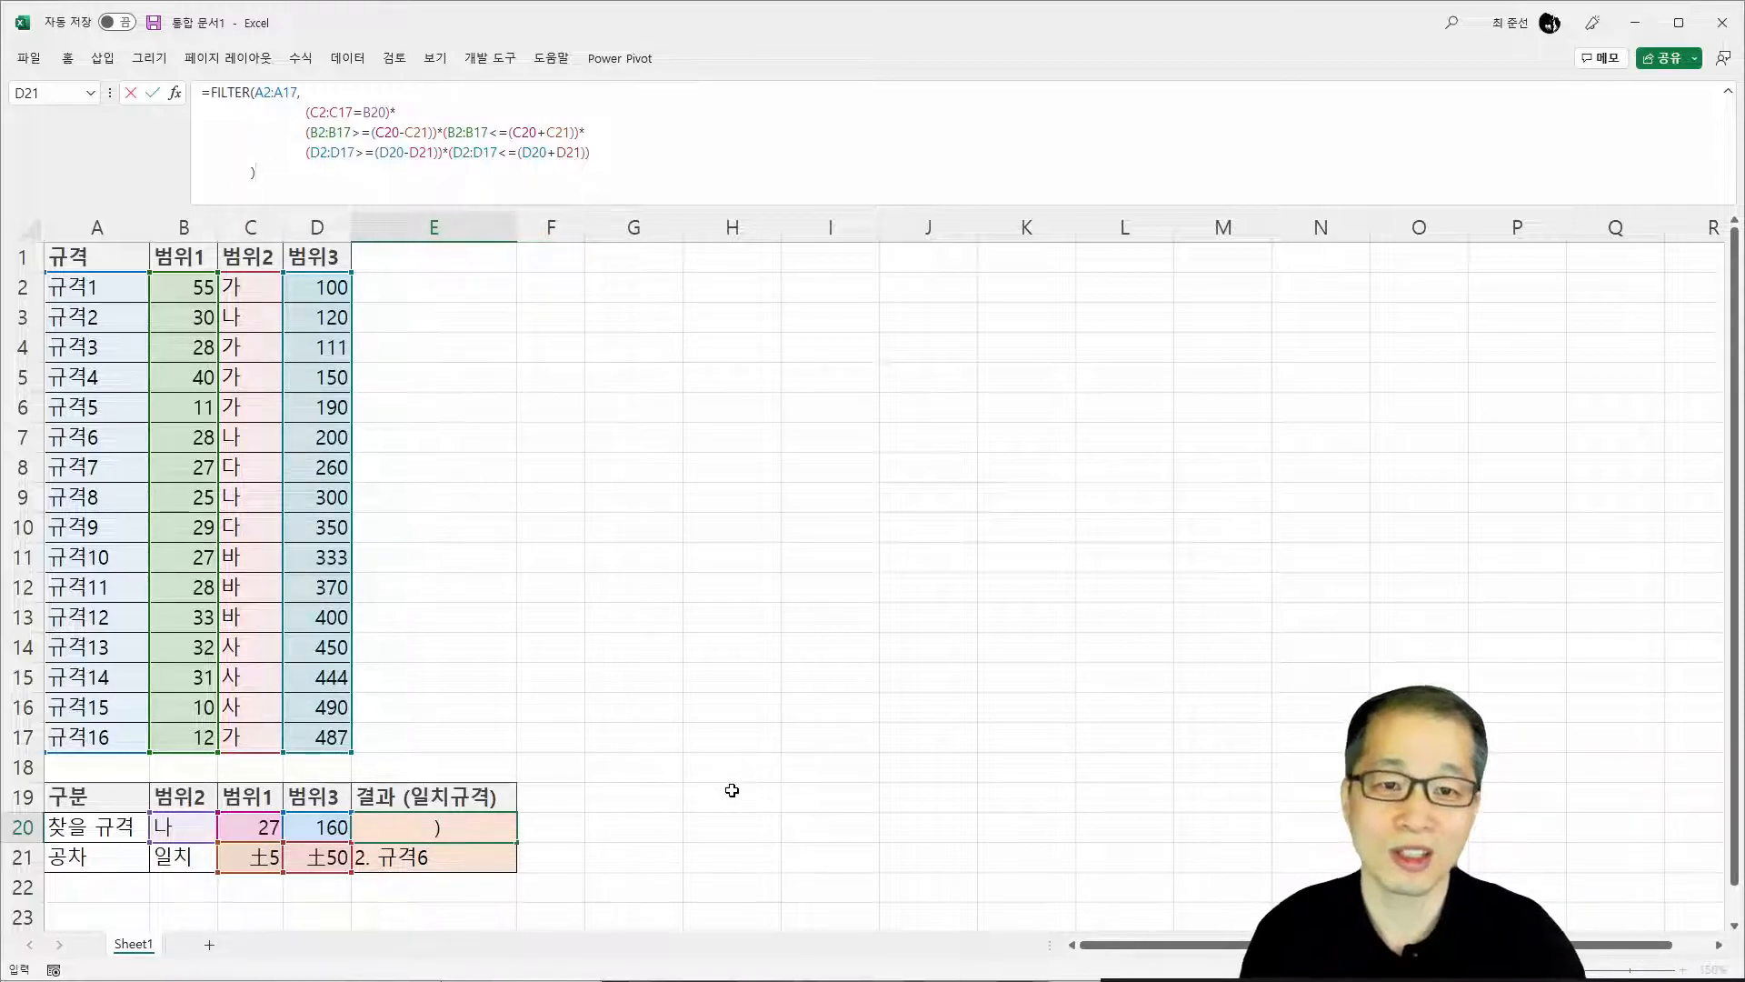
# Enter the finished FILTER formula in E20 and clear the old text in E21 that blocks the spill range
pyautogui.click(318, 101)
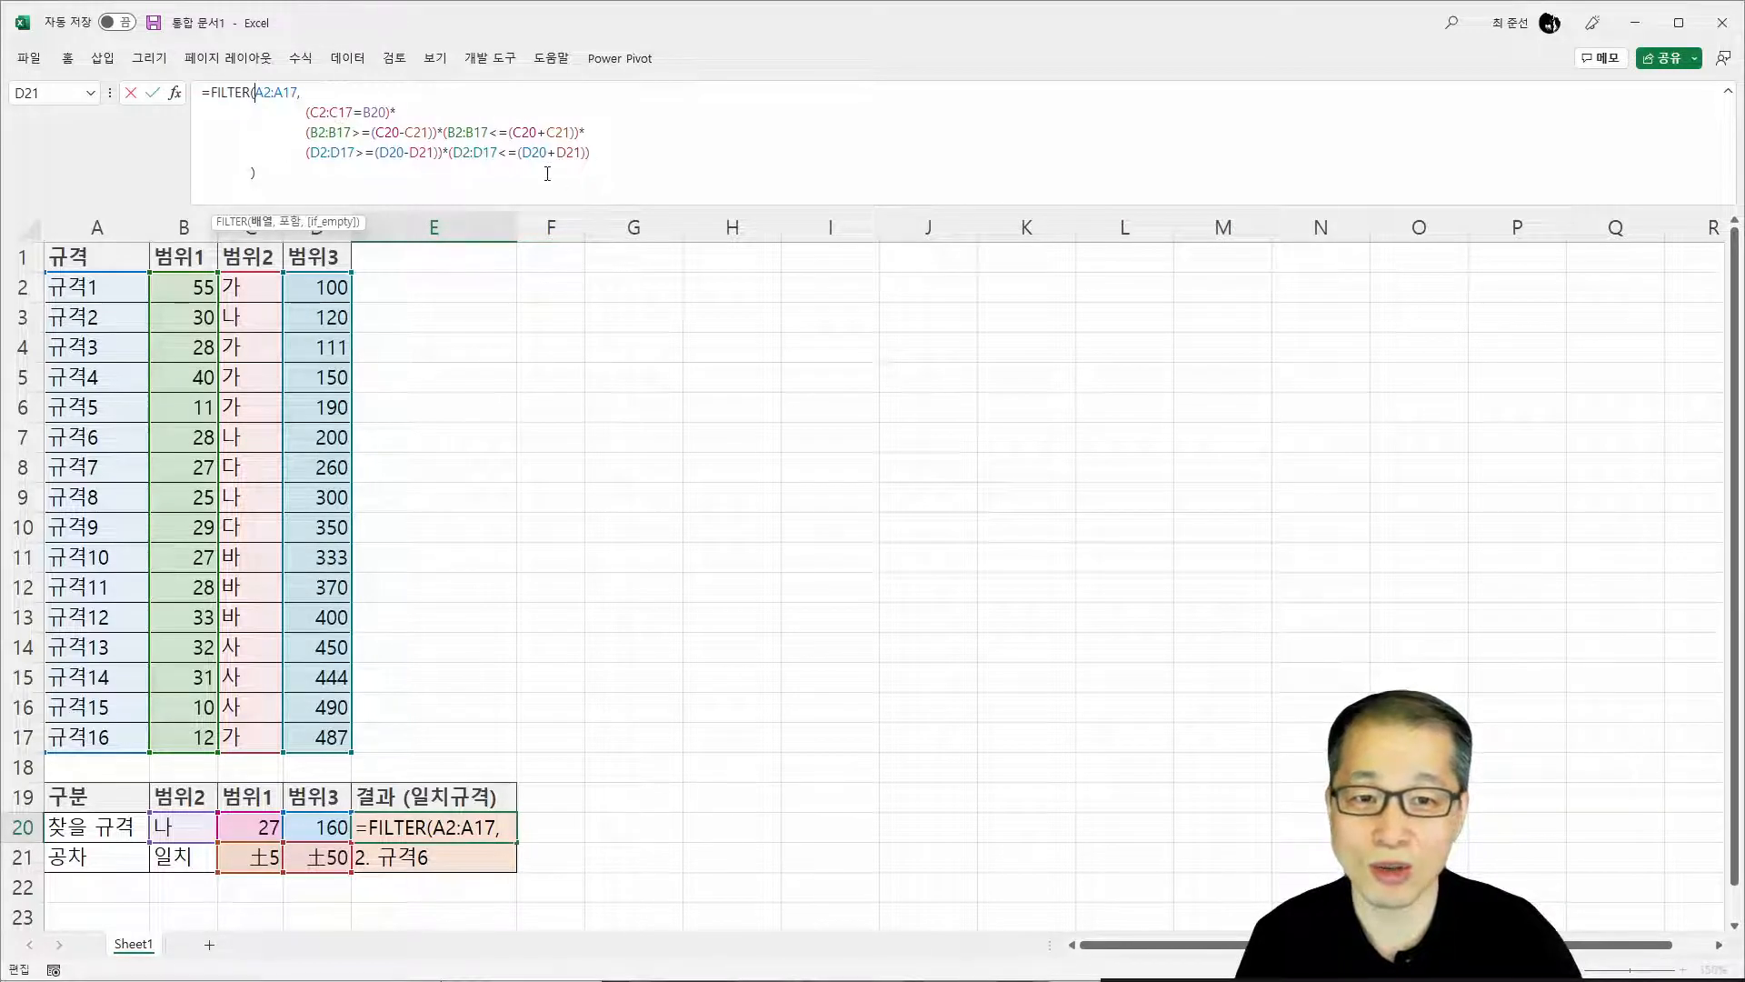
pyautogui.click(342, 171)
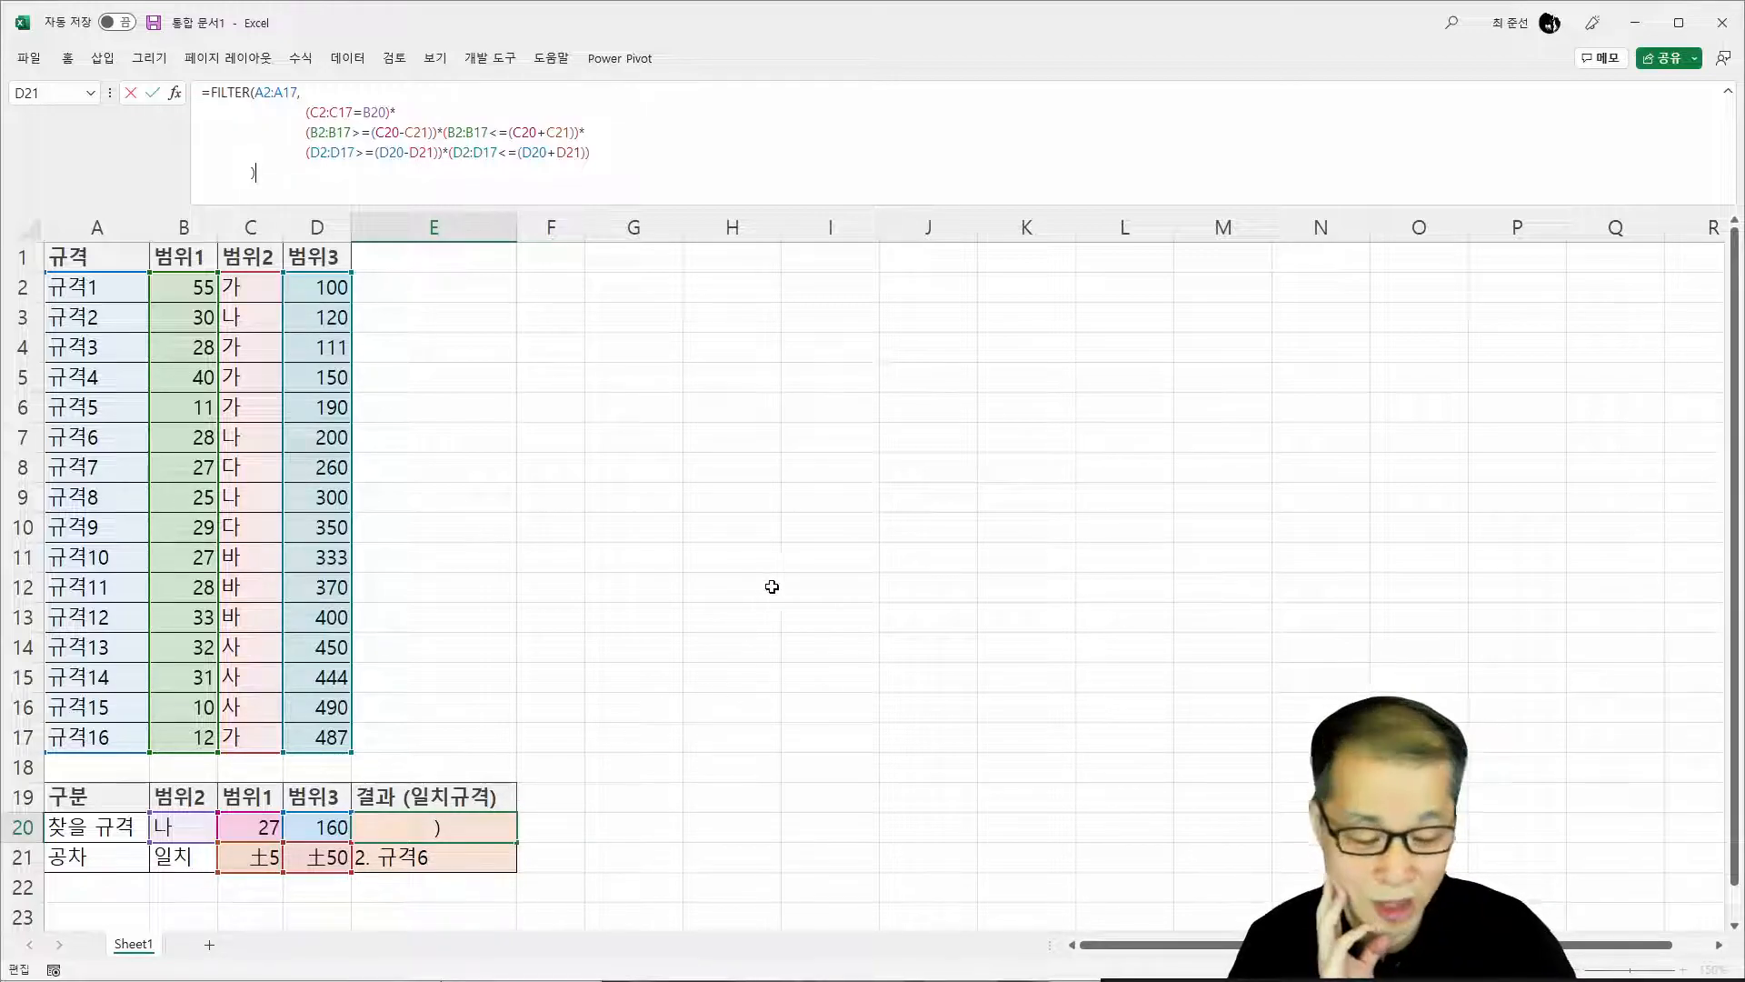
pyautogui.press('Return')
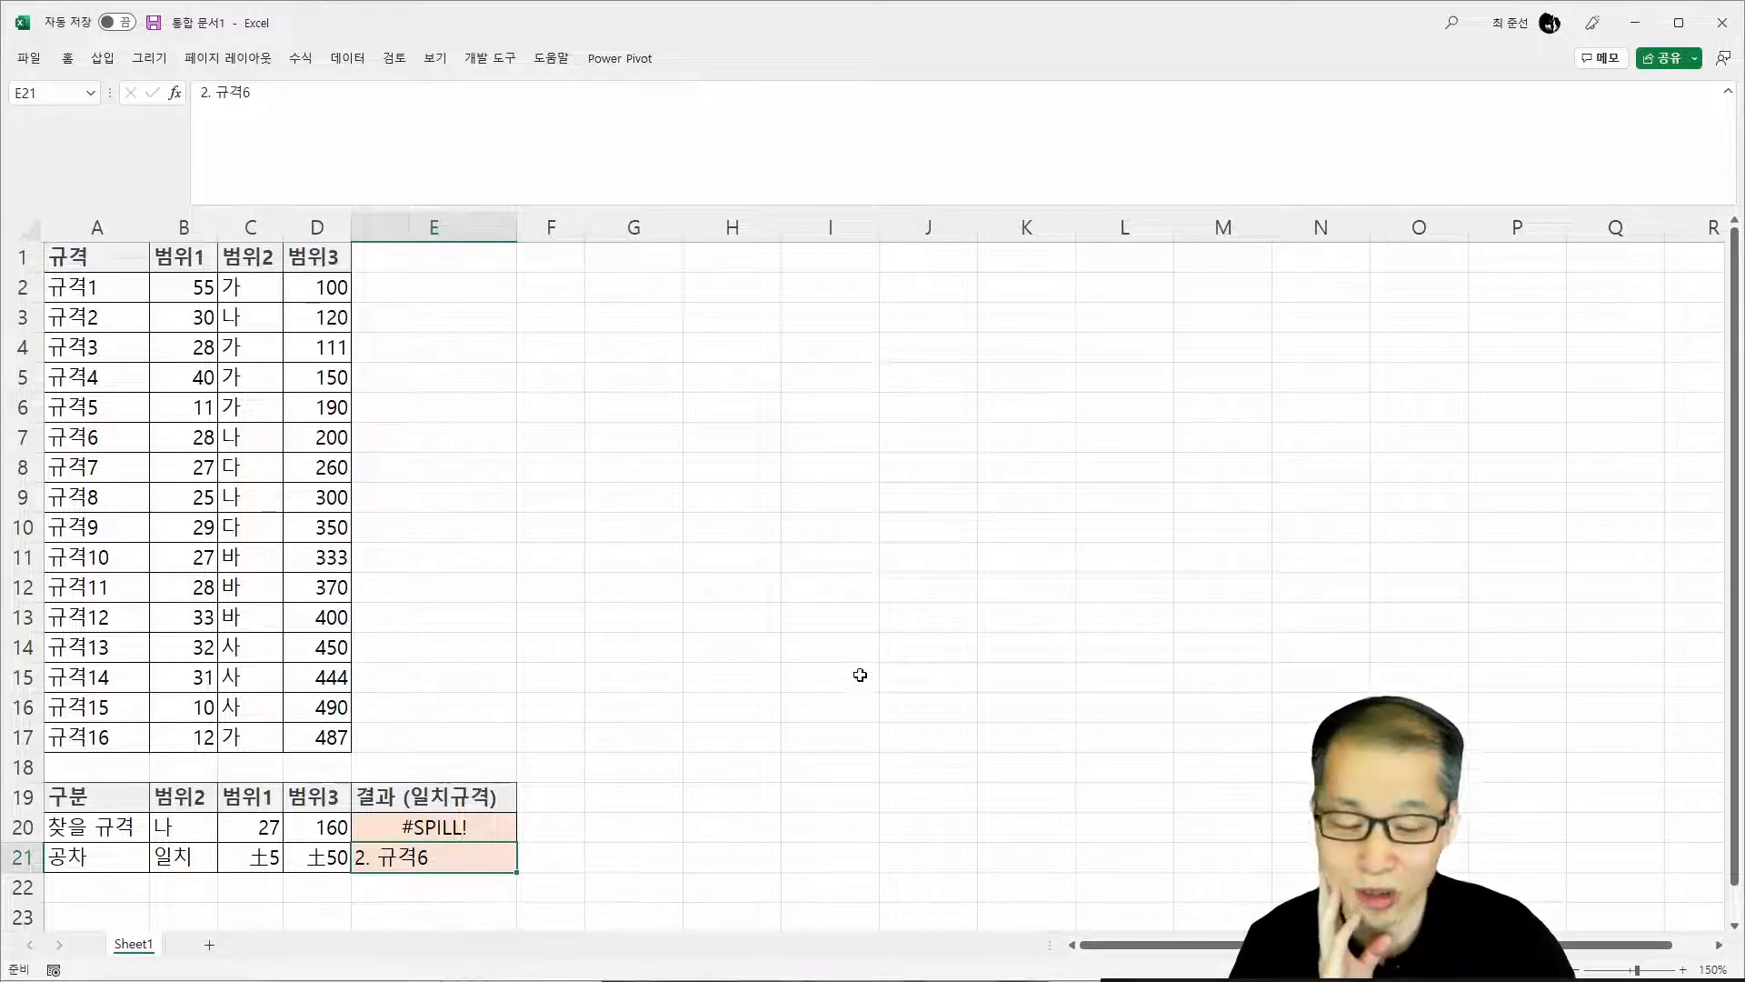
pyautogui.press('Delete')
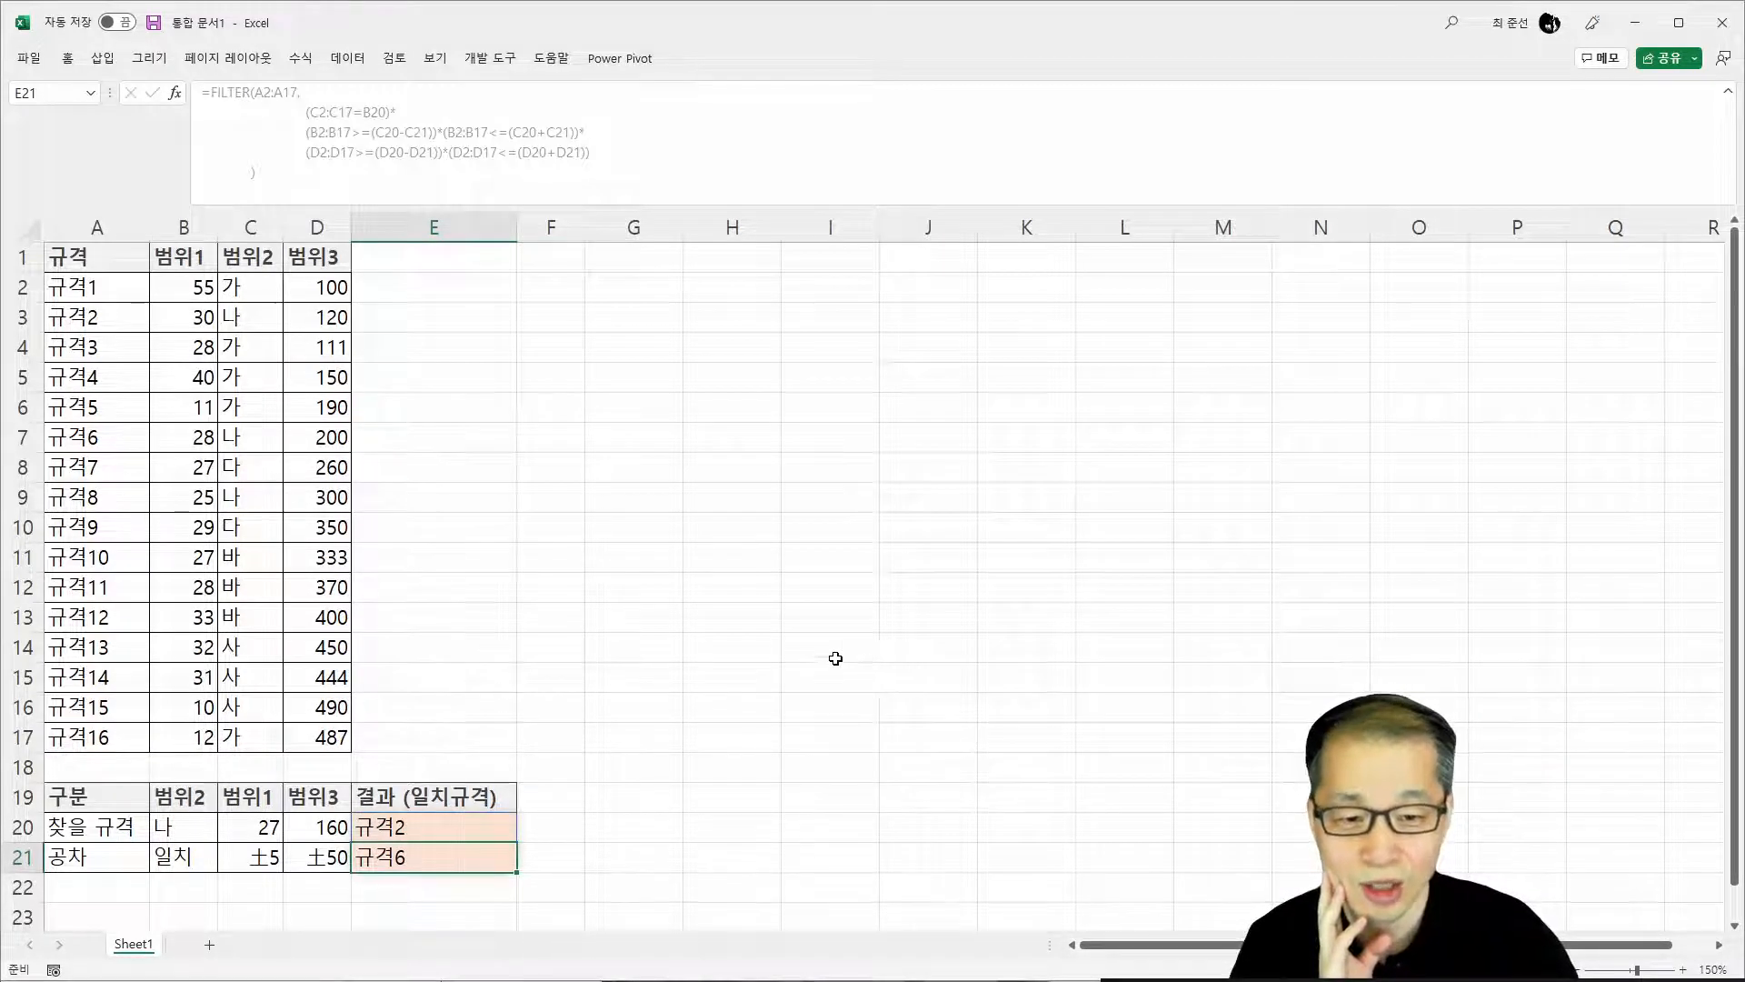
# Review the spilled results in E20:E21 and the C2:C17 reference in the FILTER formula
pyautogui.moveTo(498, 823); pyautogui.dragTo(491, 848)
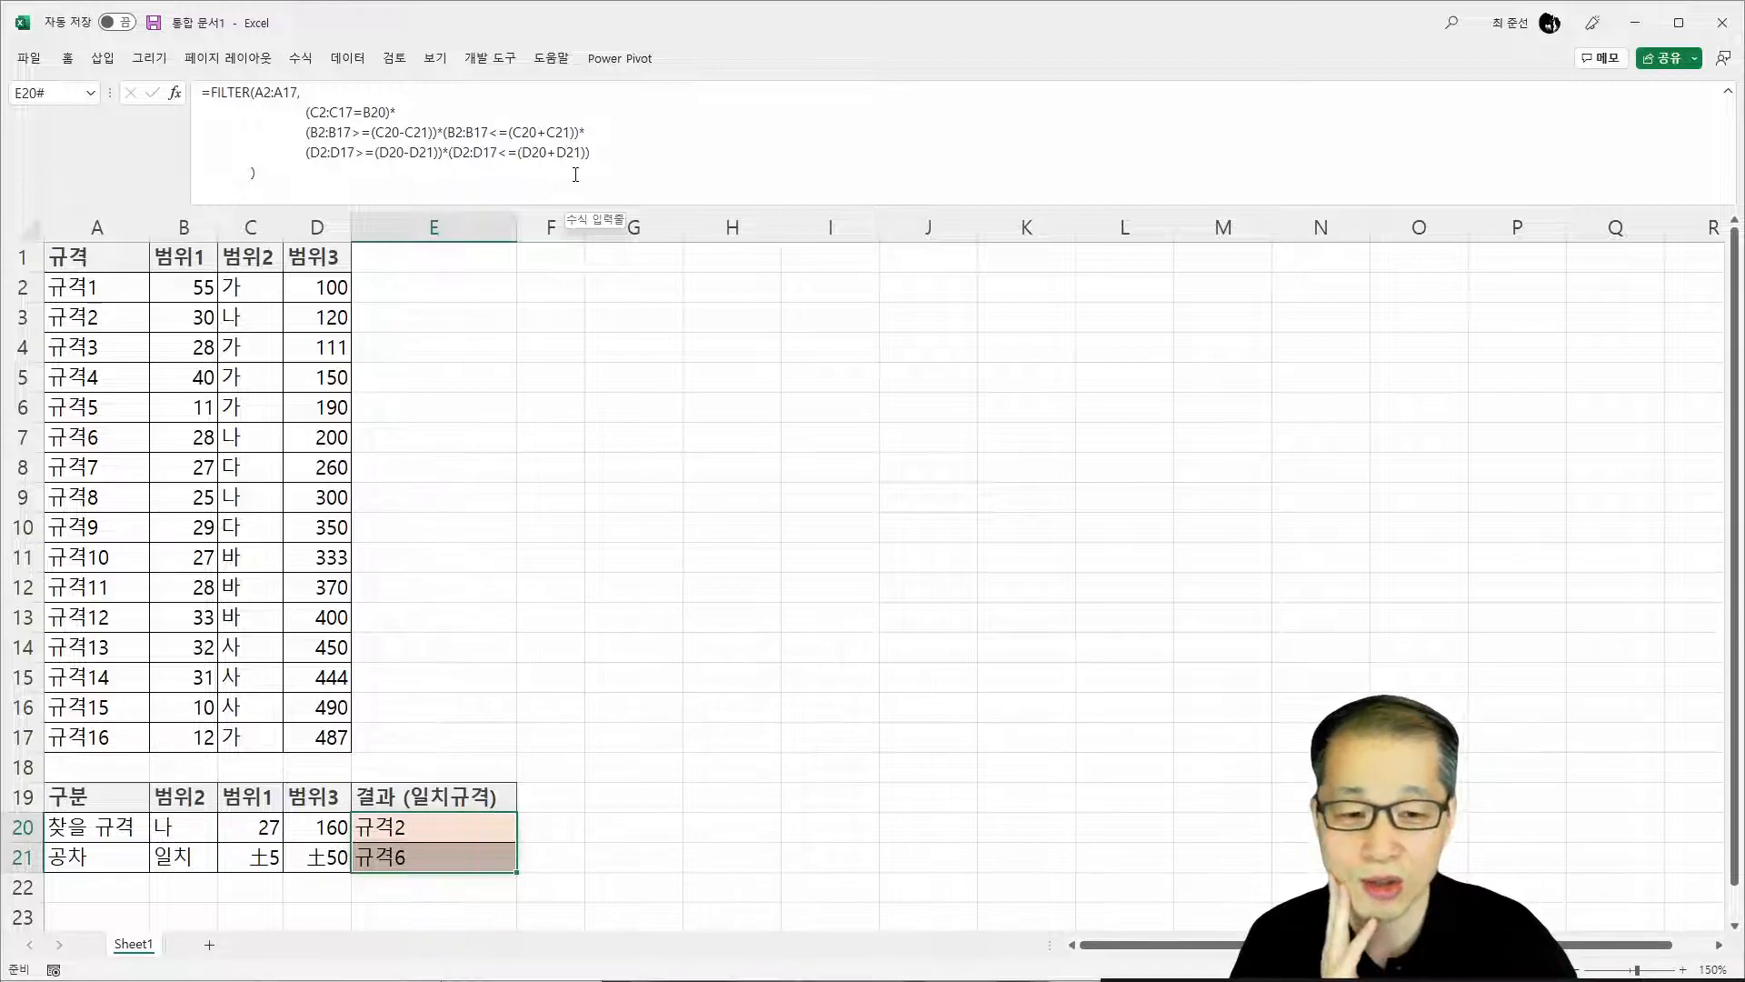
pyautogui.click(169, 318)
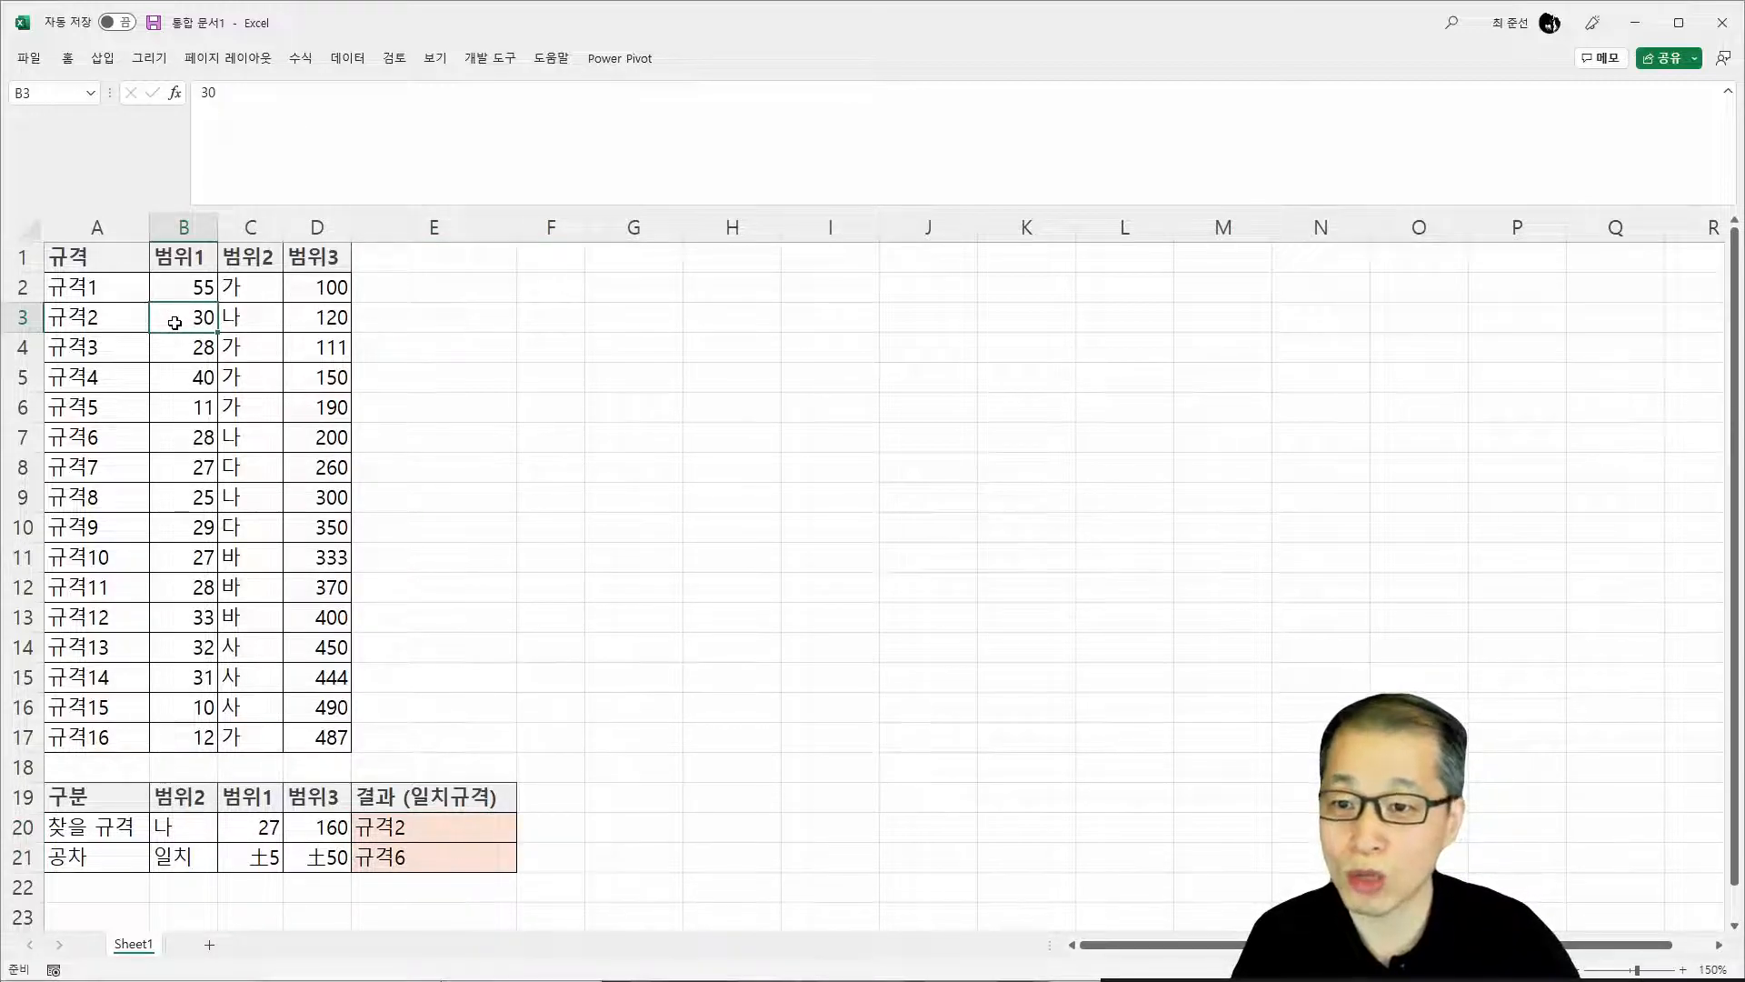
pyautogui.click(440, 824)
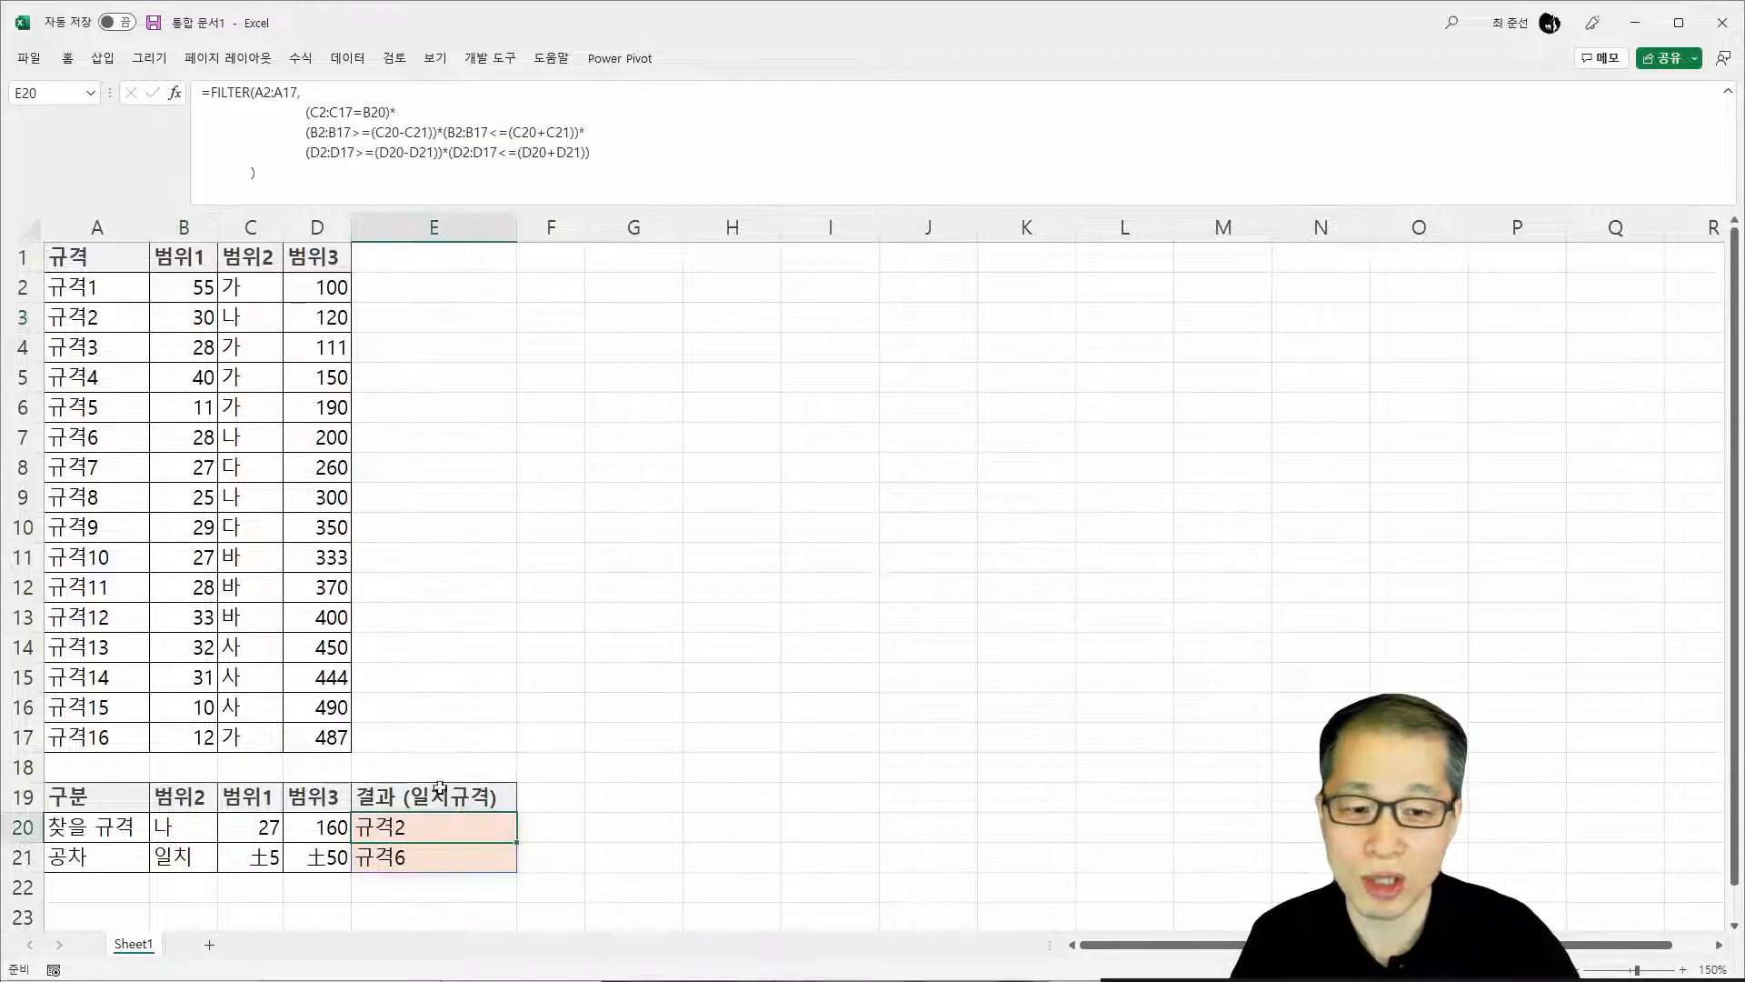
pyautogui.doubleClick(333, 112)
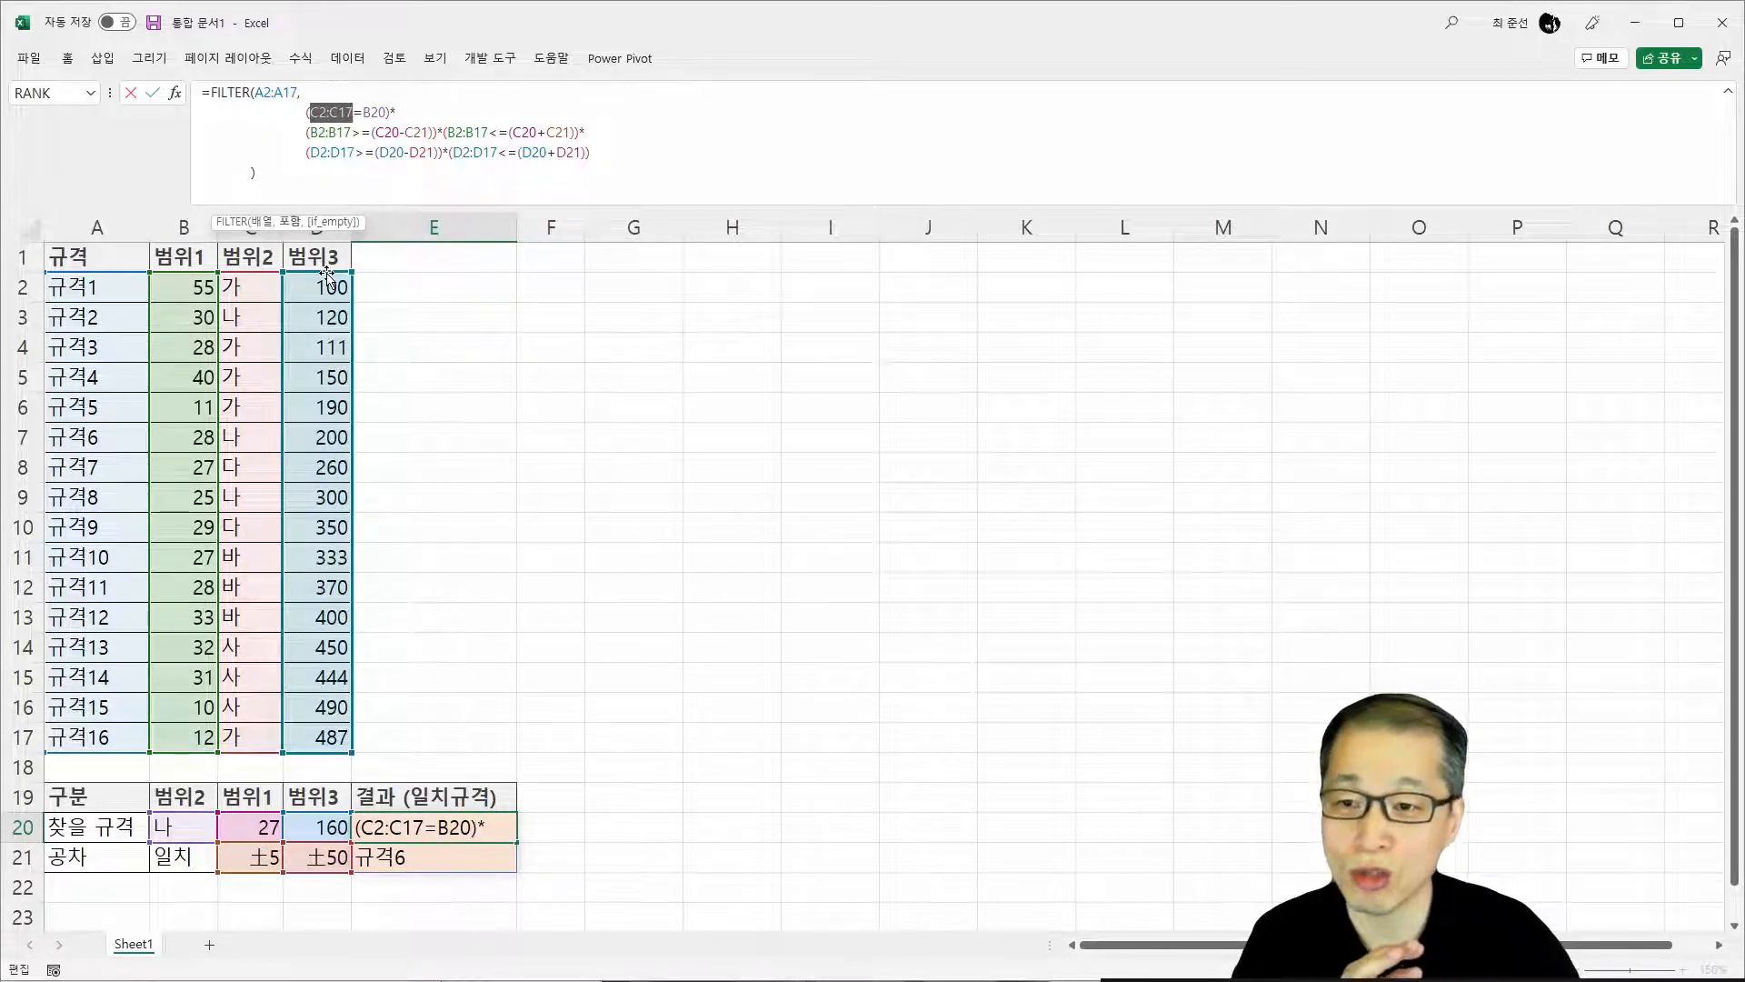
pyautogui.press('Escape')
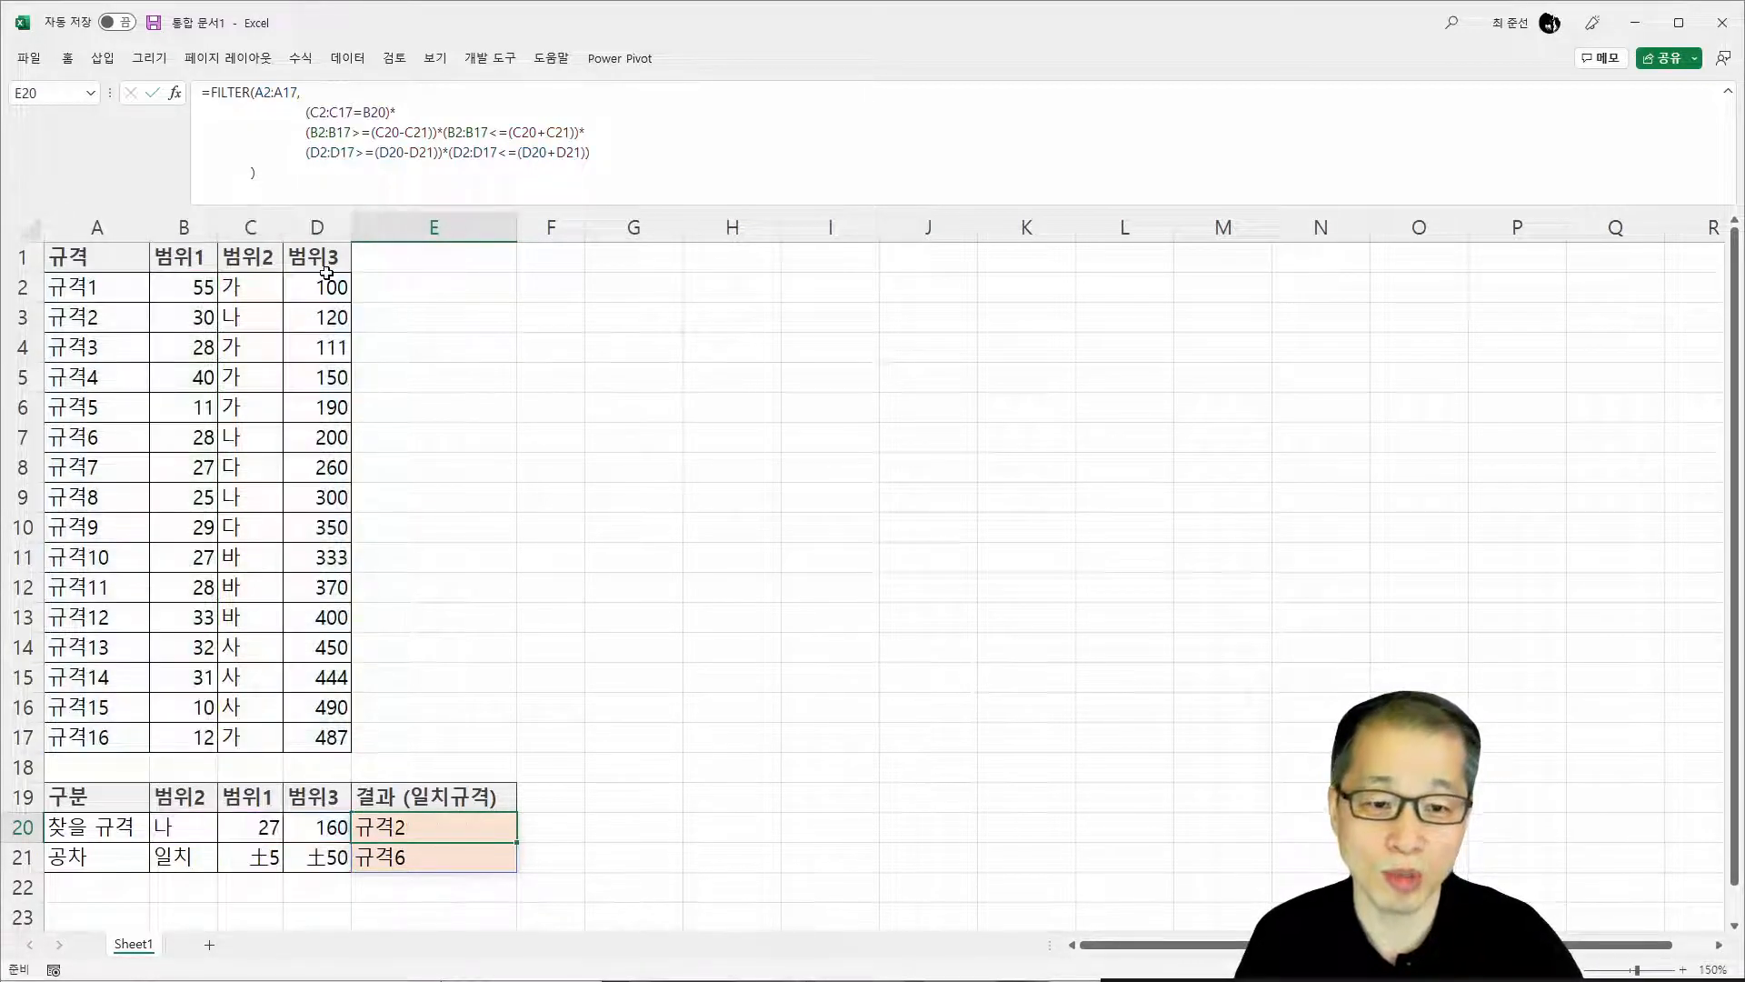
# Convert the specification data in A1:D17 into an Excel table with headers
pyautogui.click(238, 318)
pyautogui.click(102, 57)
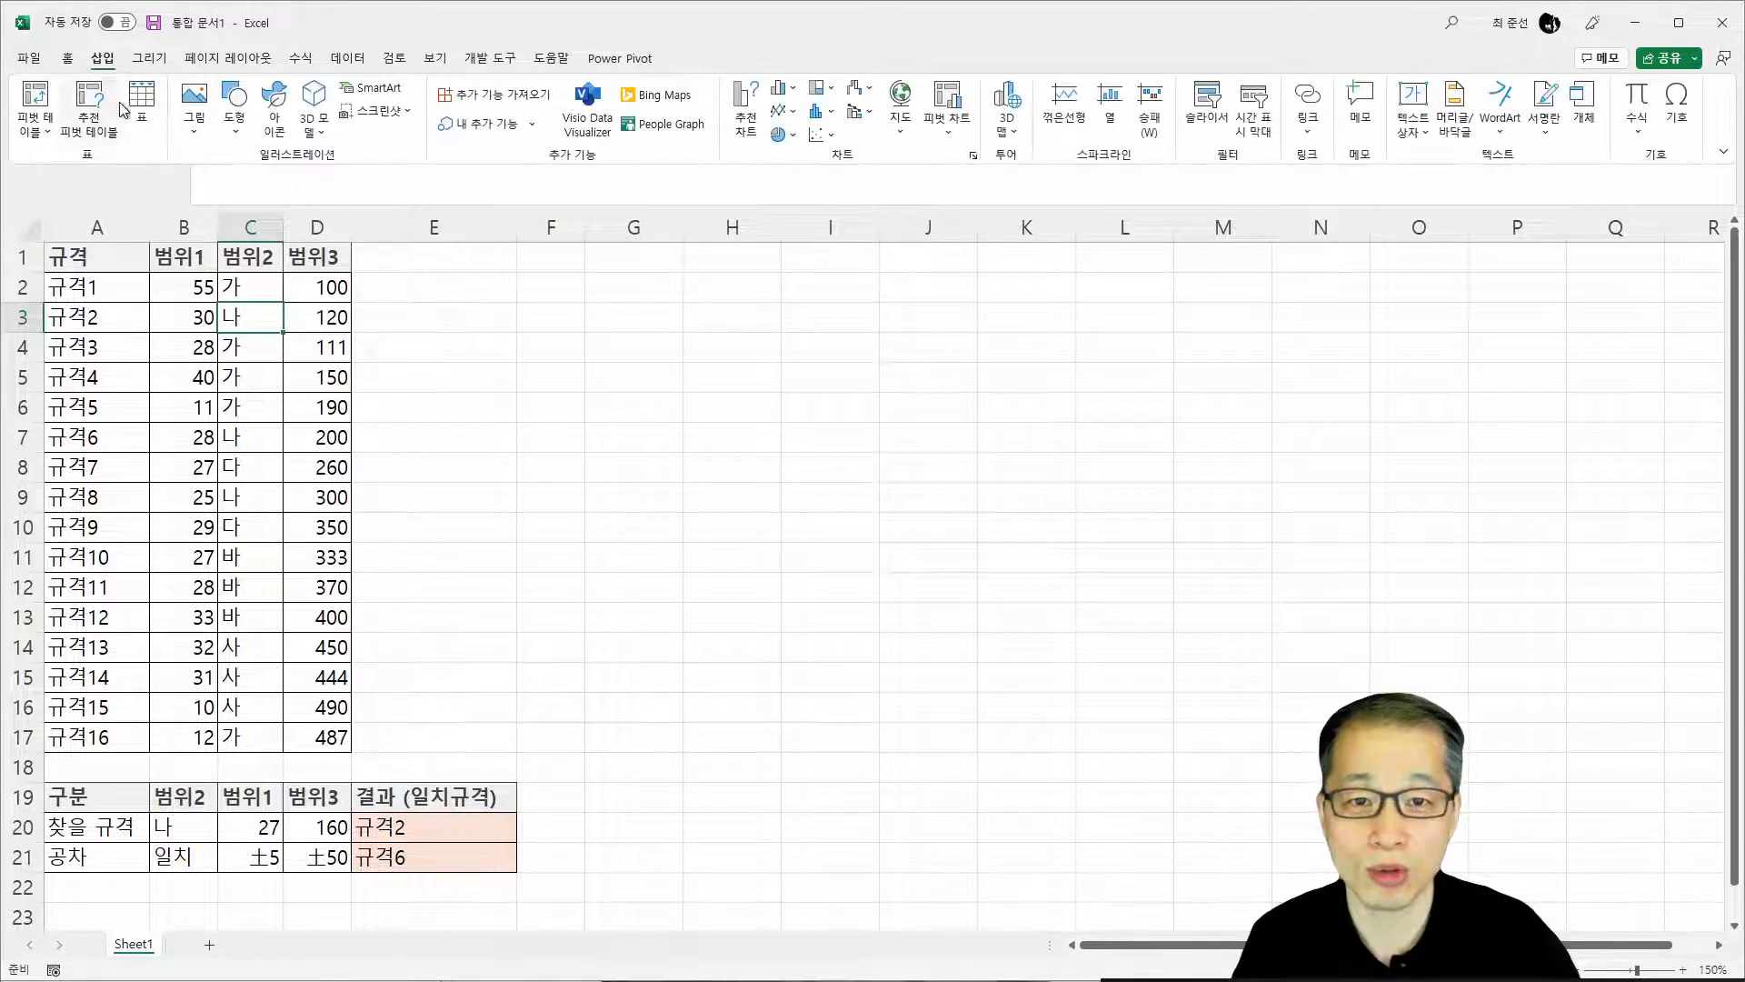
pyautogui.click(142, 122)
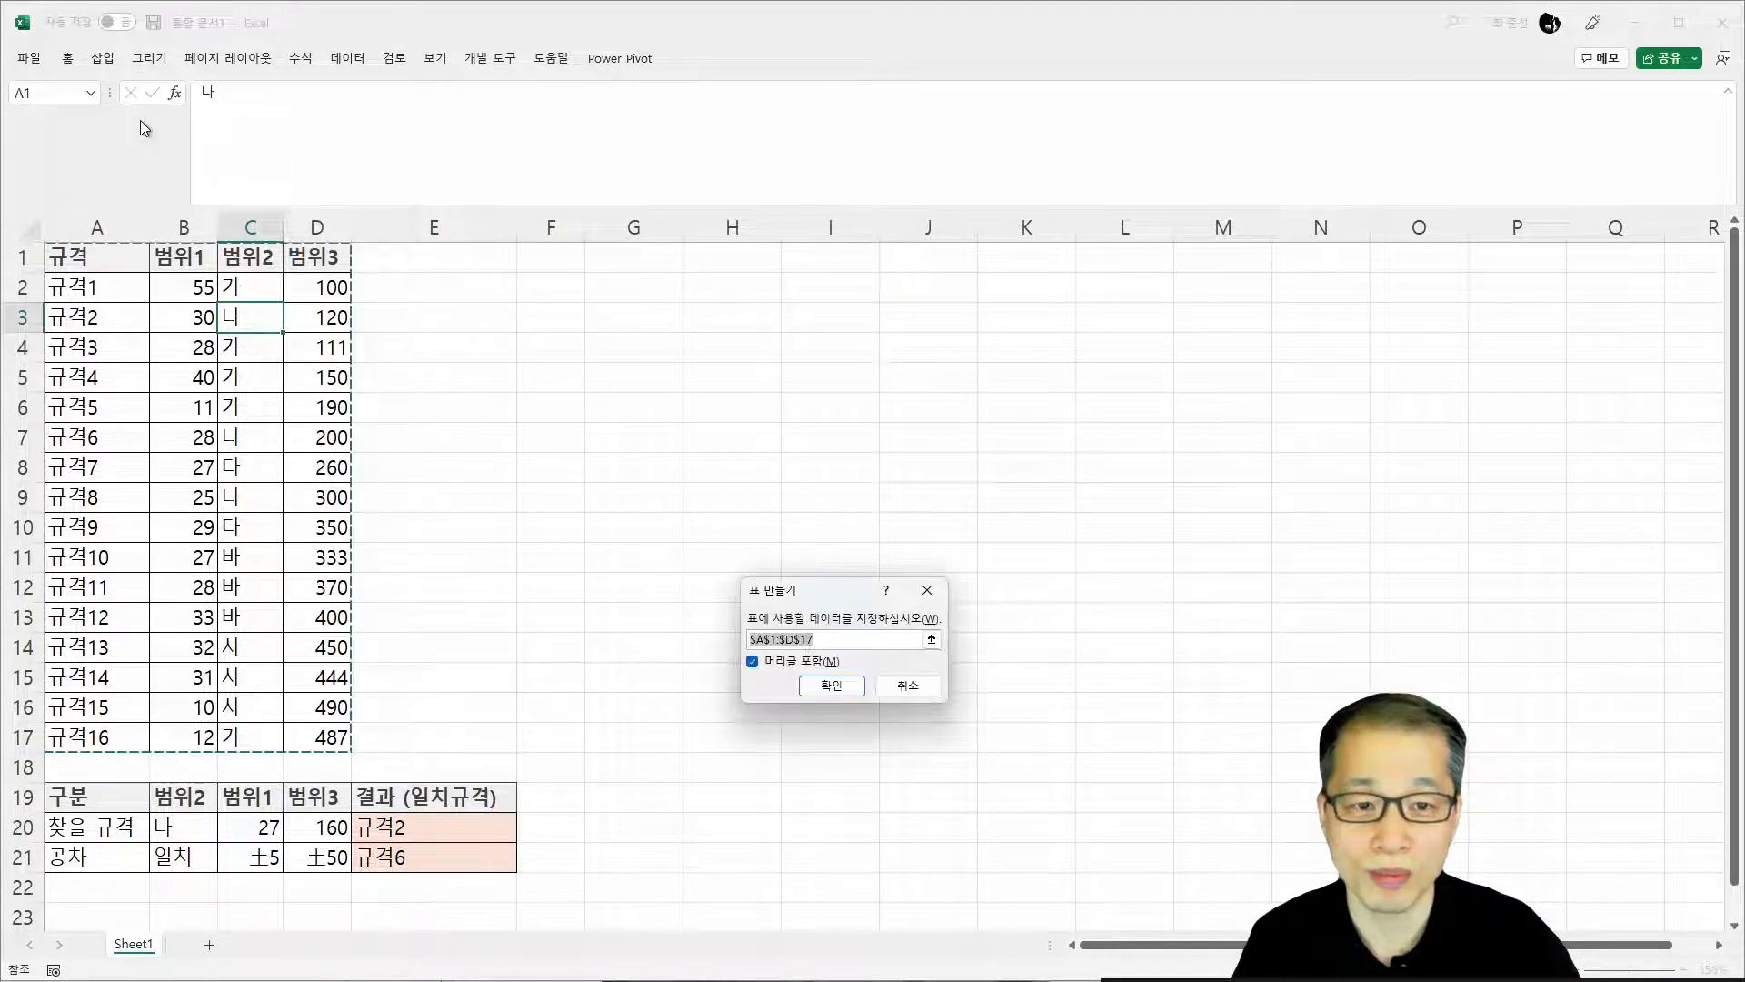
pyautogui.click(831, 686)
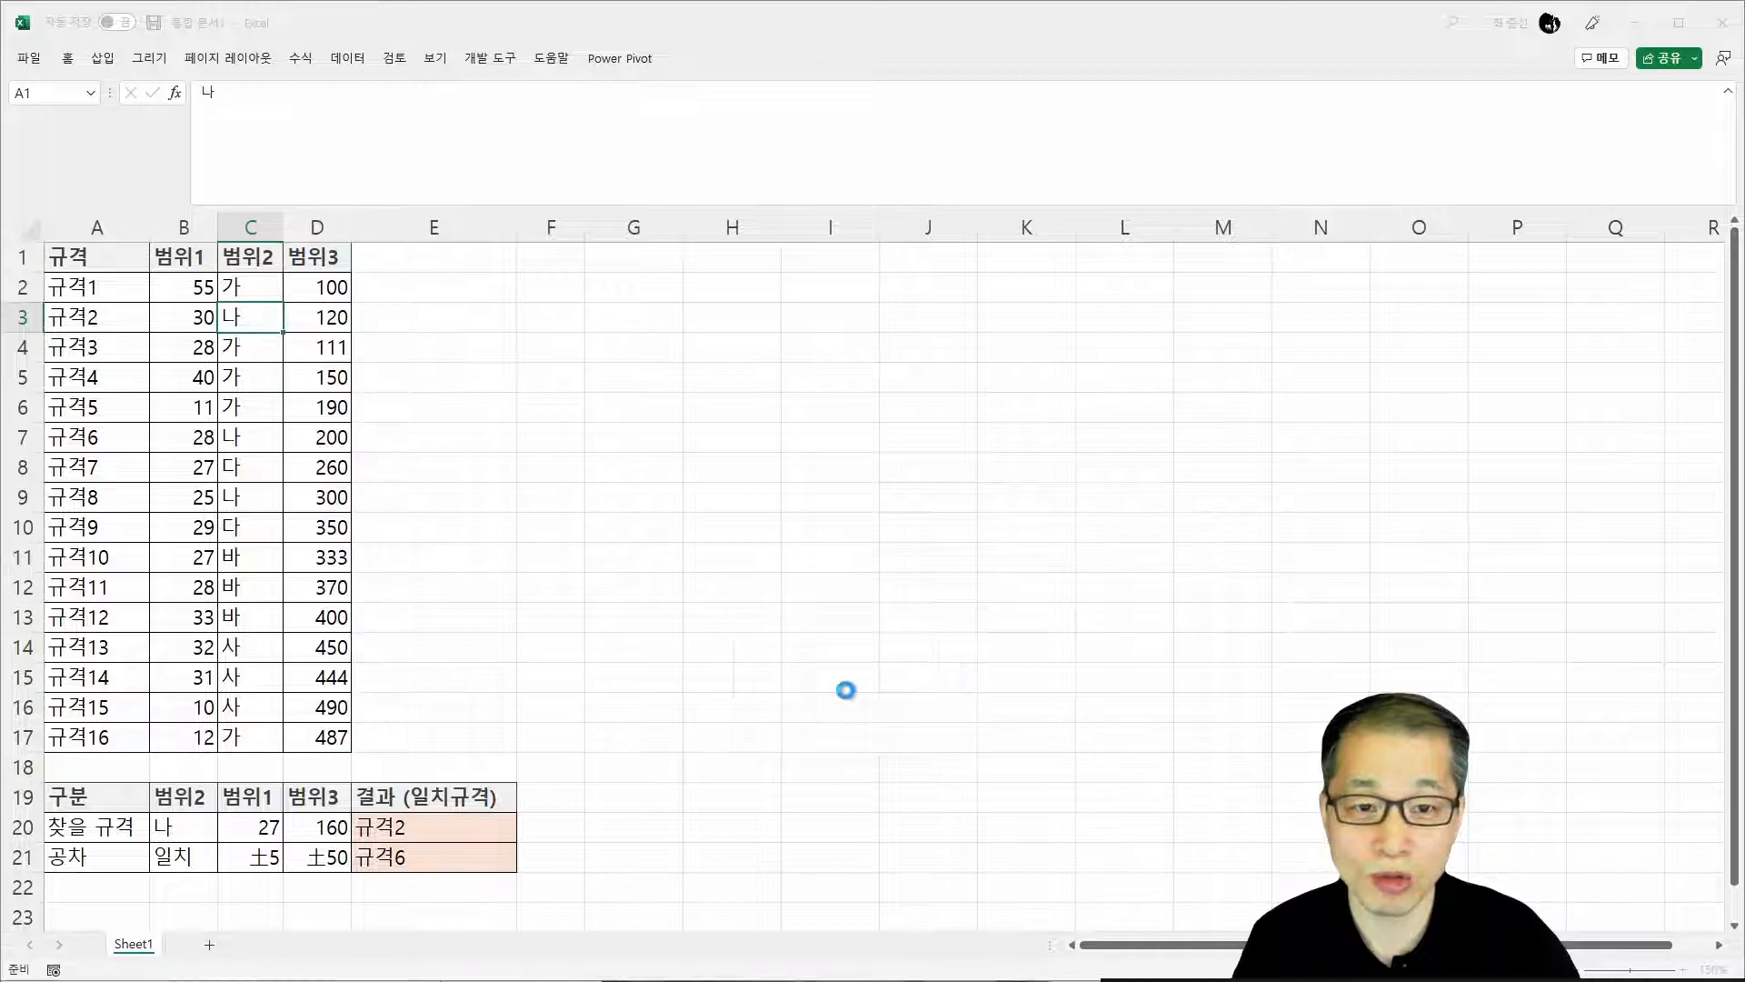
# Check the name assigned to the new specification table in its design properties
pyautogui.click(245, 380)
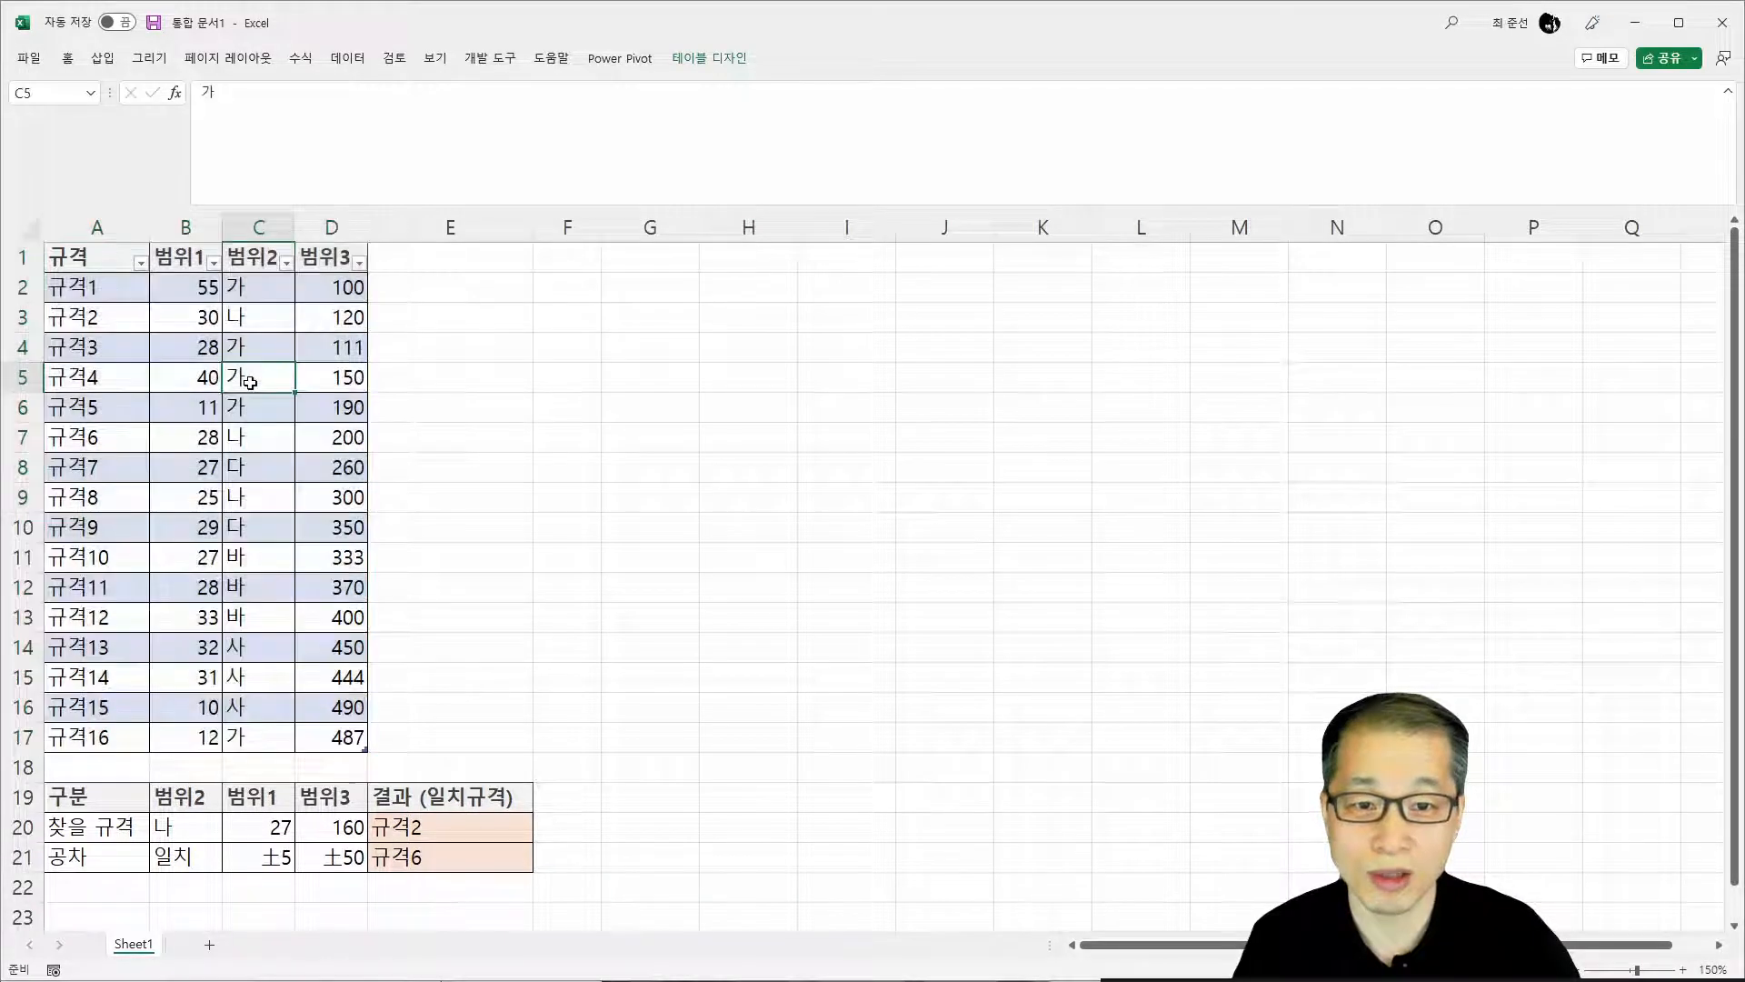
pyautogui.click(708, 58)
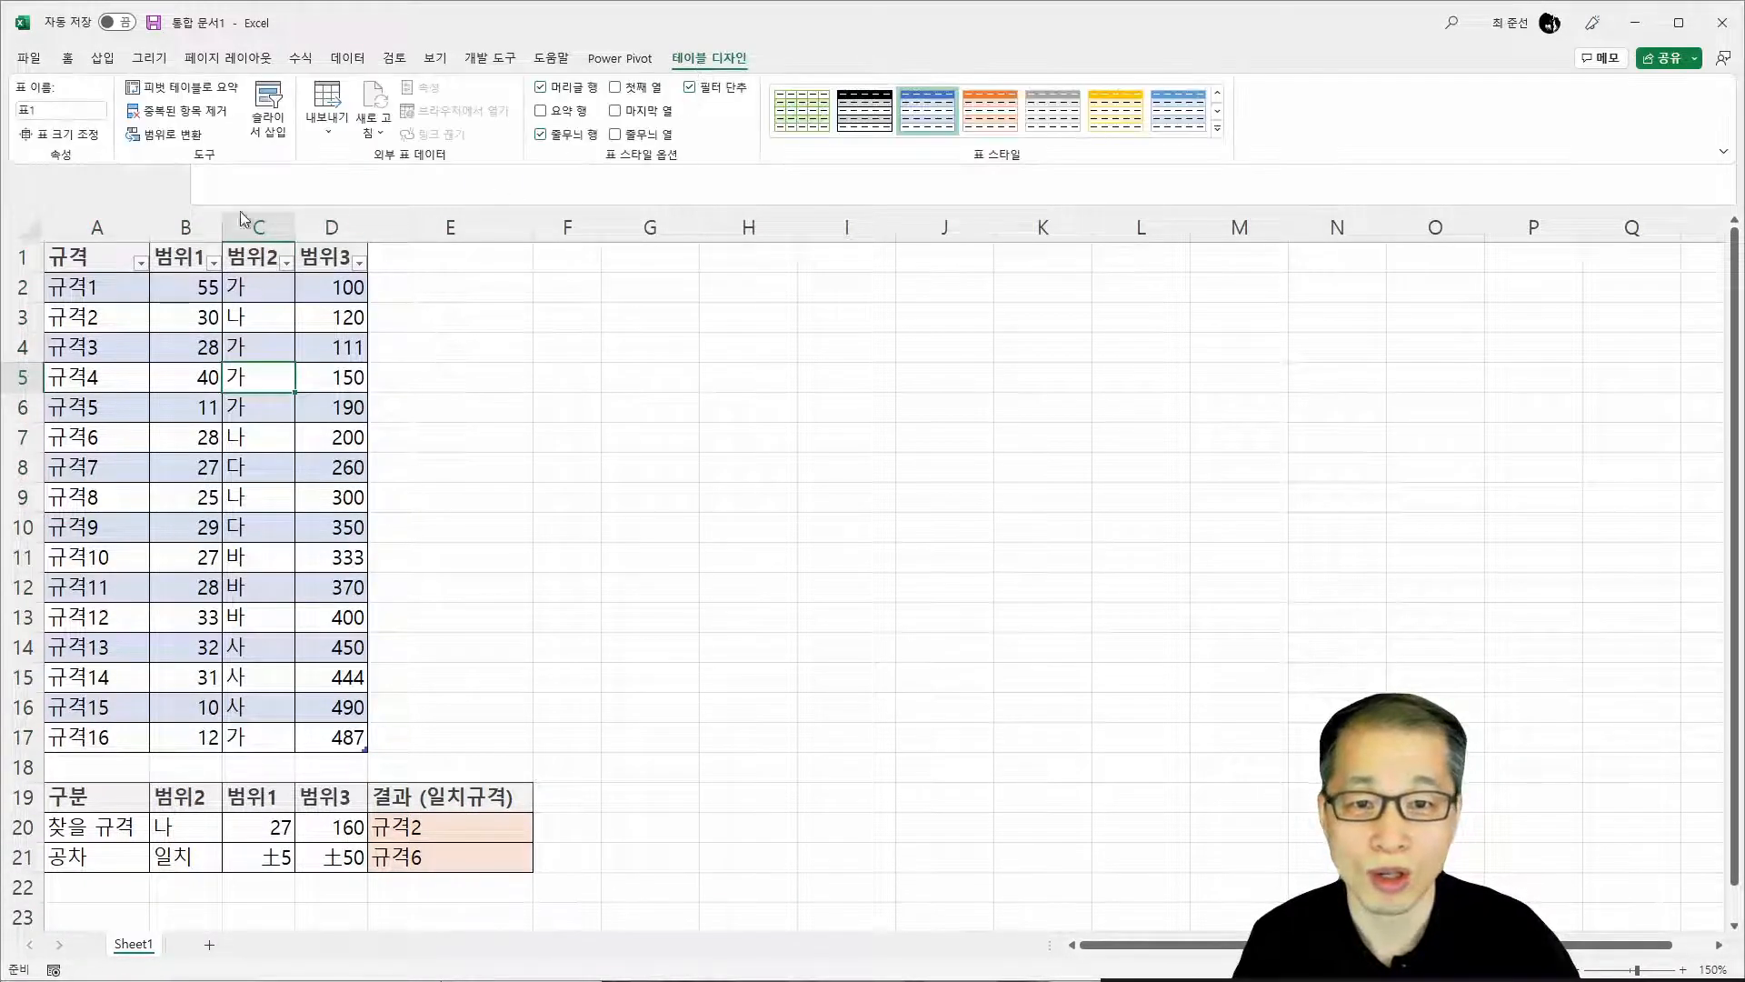
pyautogui.click(62, 105)
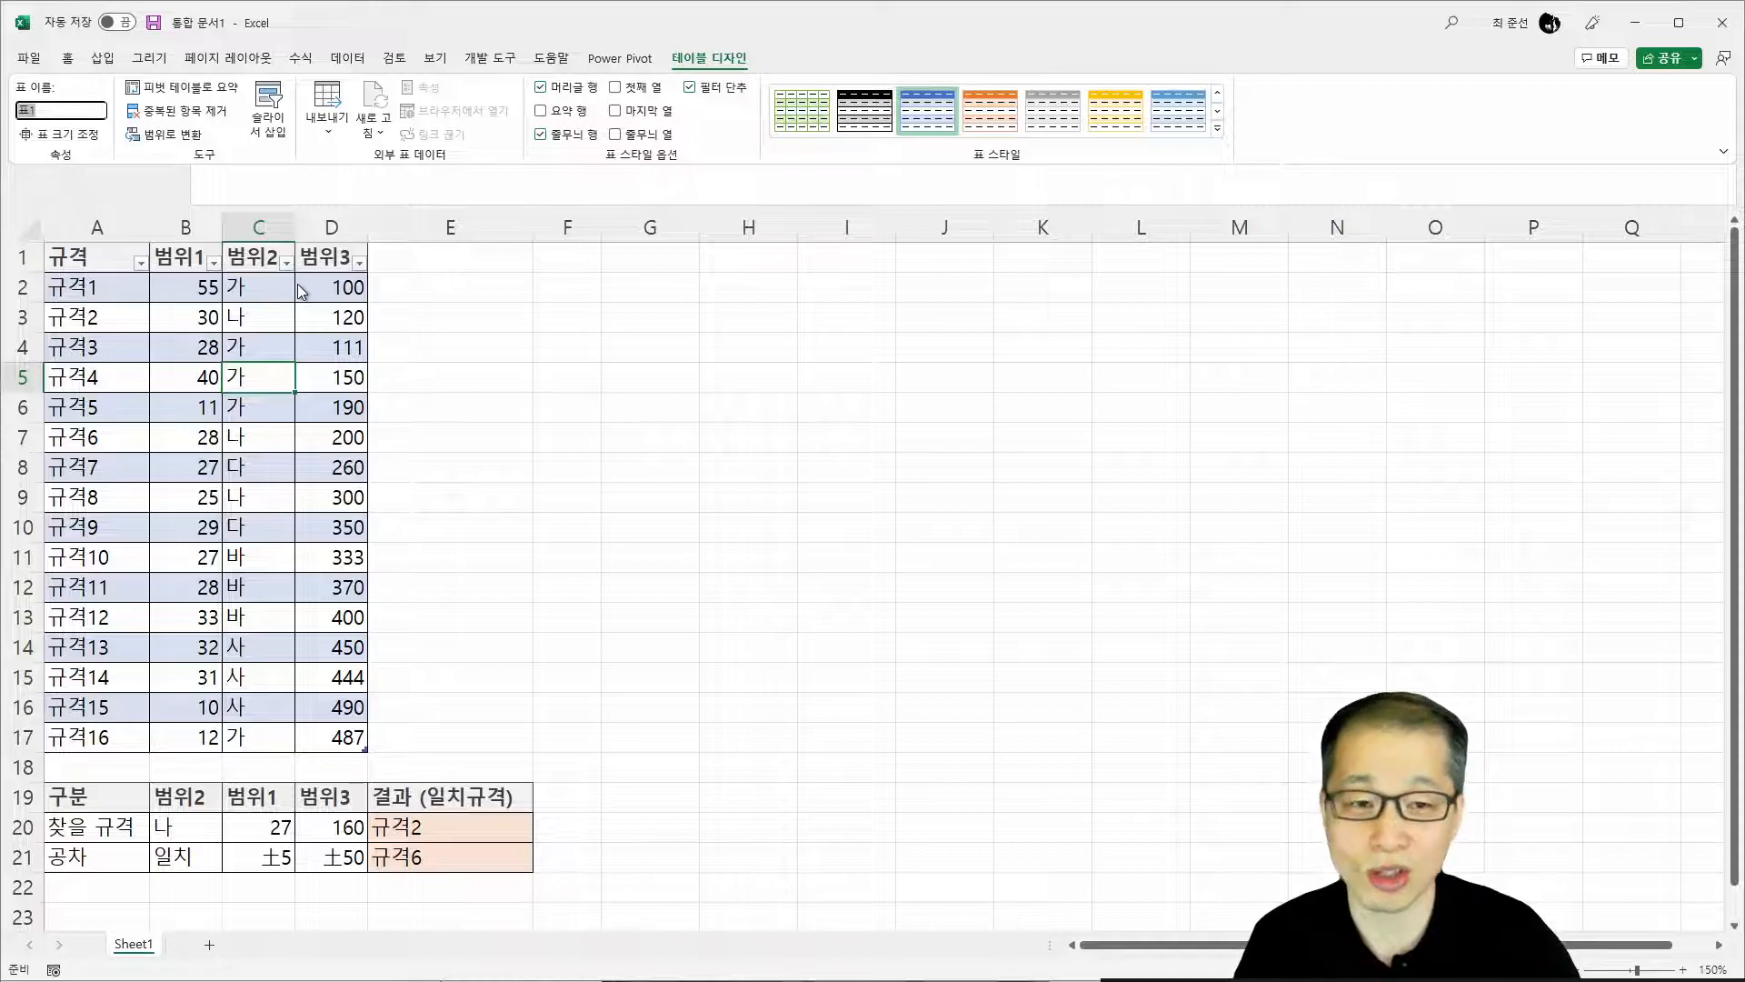
pyautogui.press('Escape')
# Replace A2:A17 with 표1[규격] and C2:C17 with 표1[범위2] in the E20 FILTER formula
pyautogui.click(496, 831)
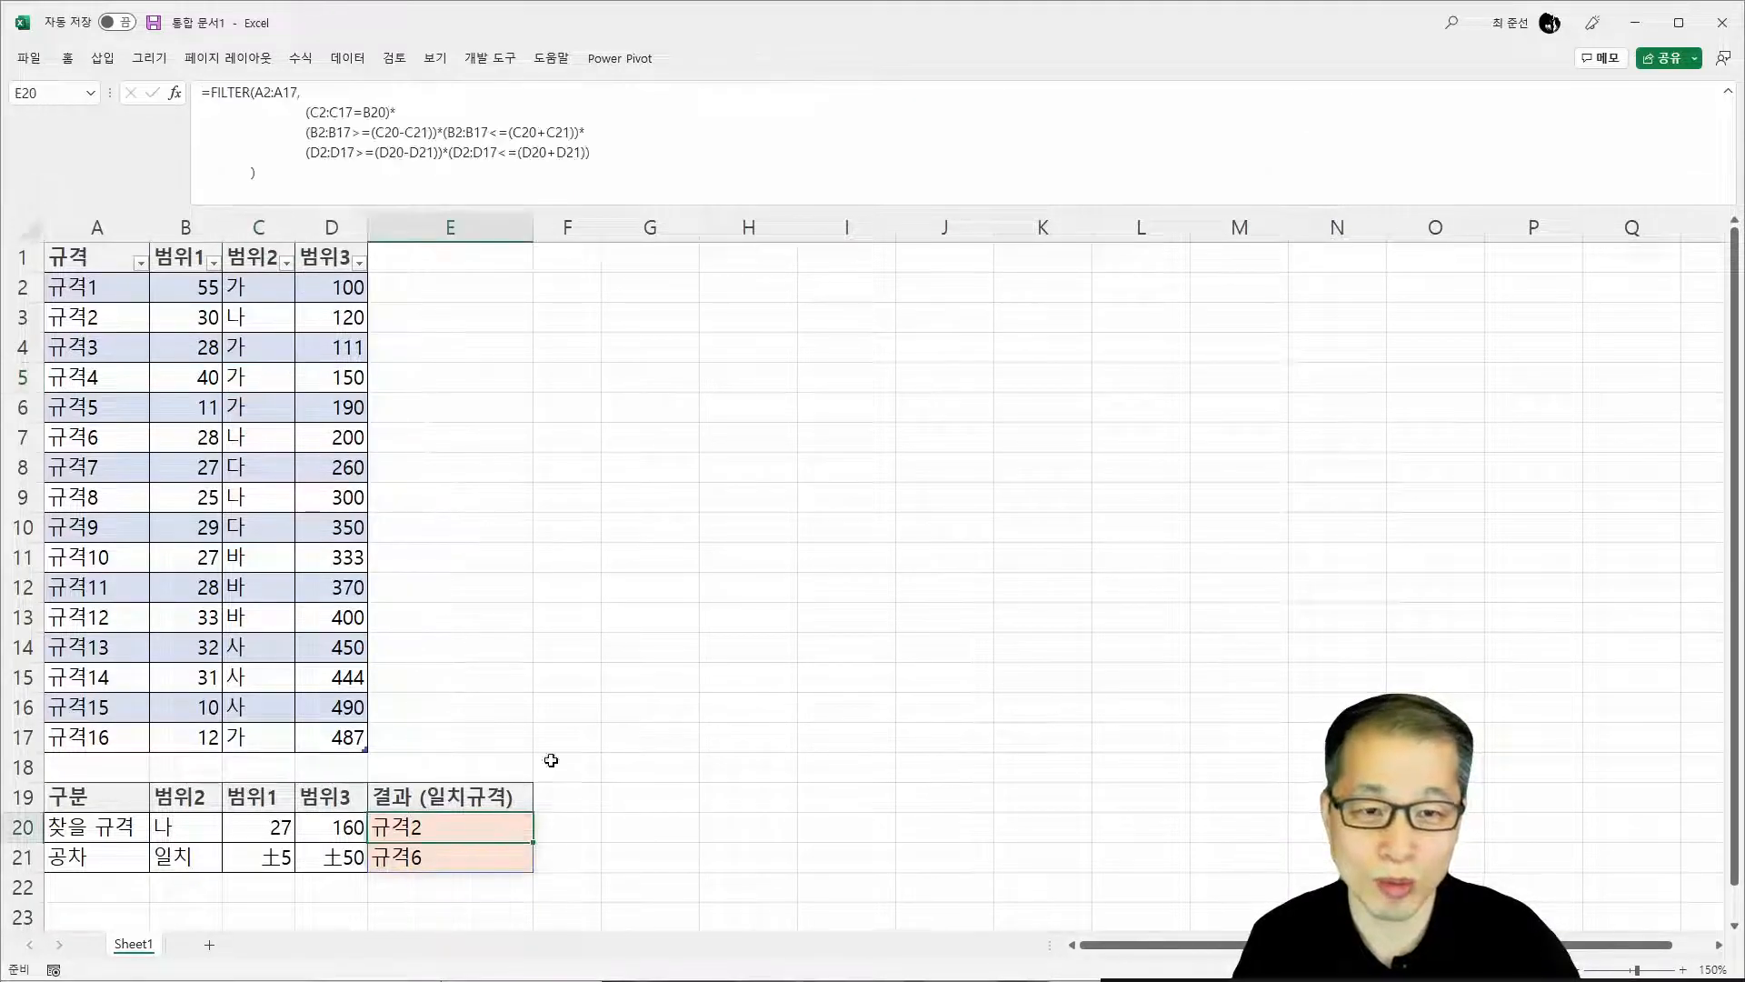
pyautogui.doubleClick(264, 92)
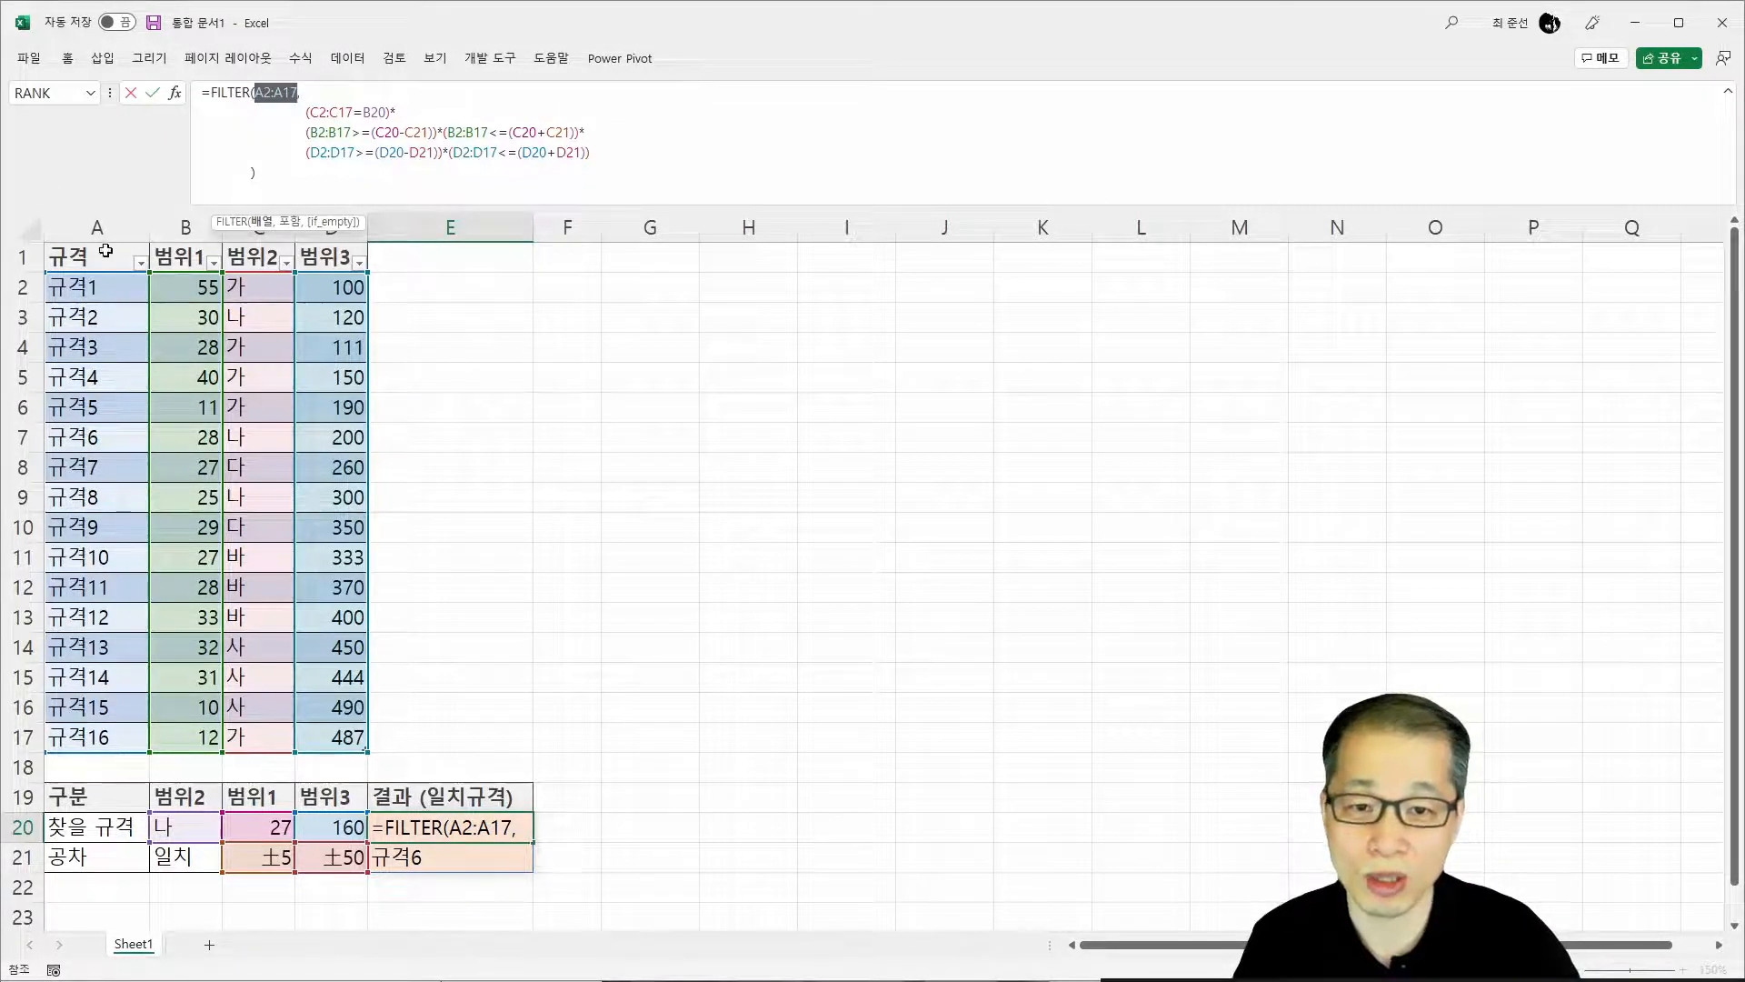
pyautogui.click(105, 245)
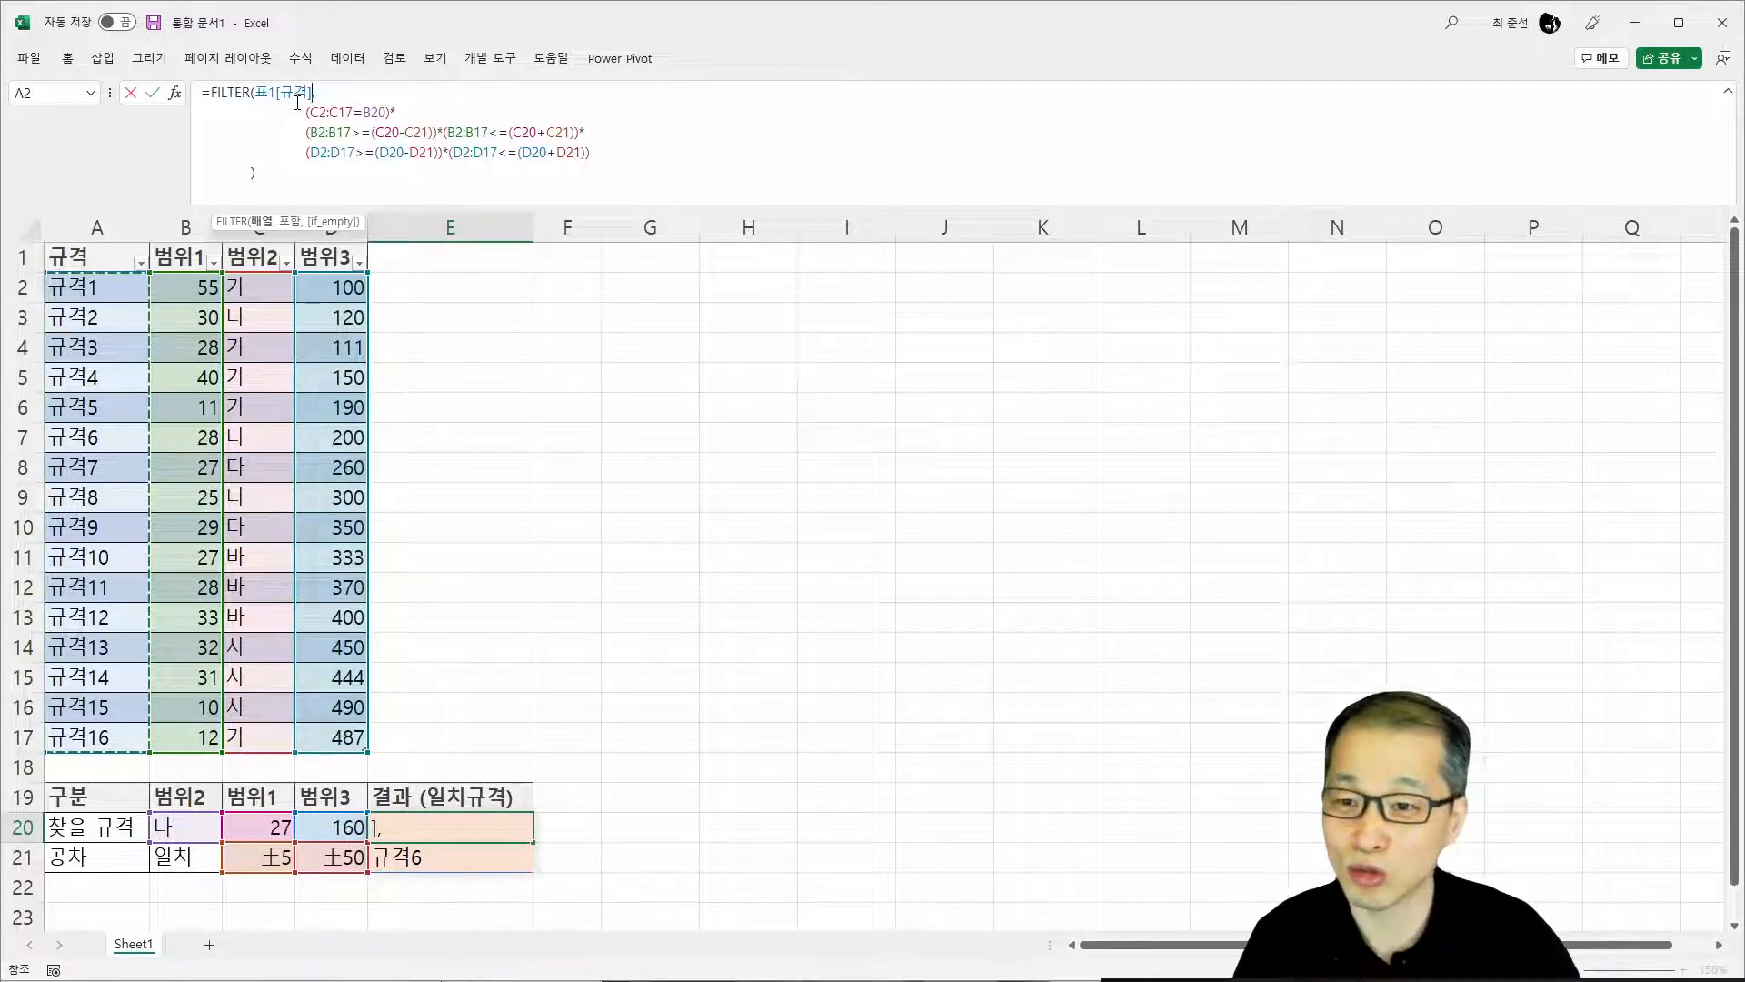
pyautogui.doubleClick(333, 112)
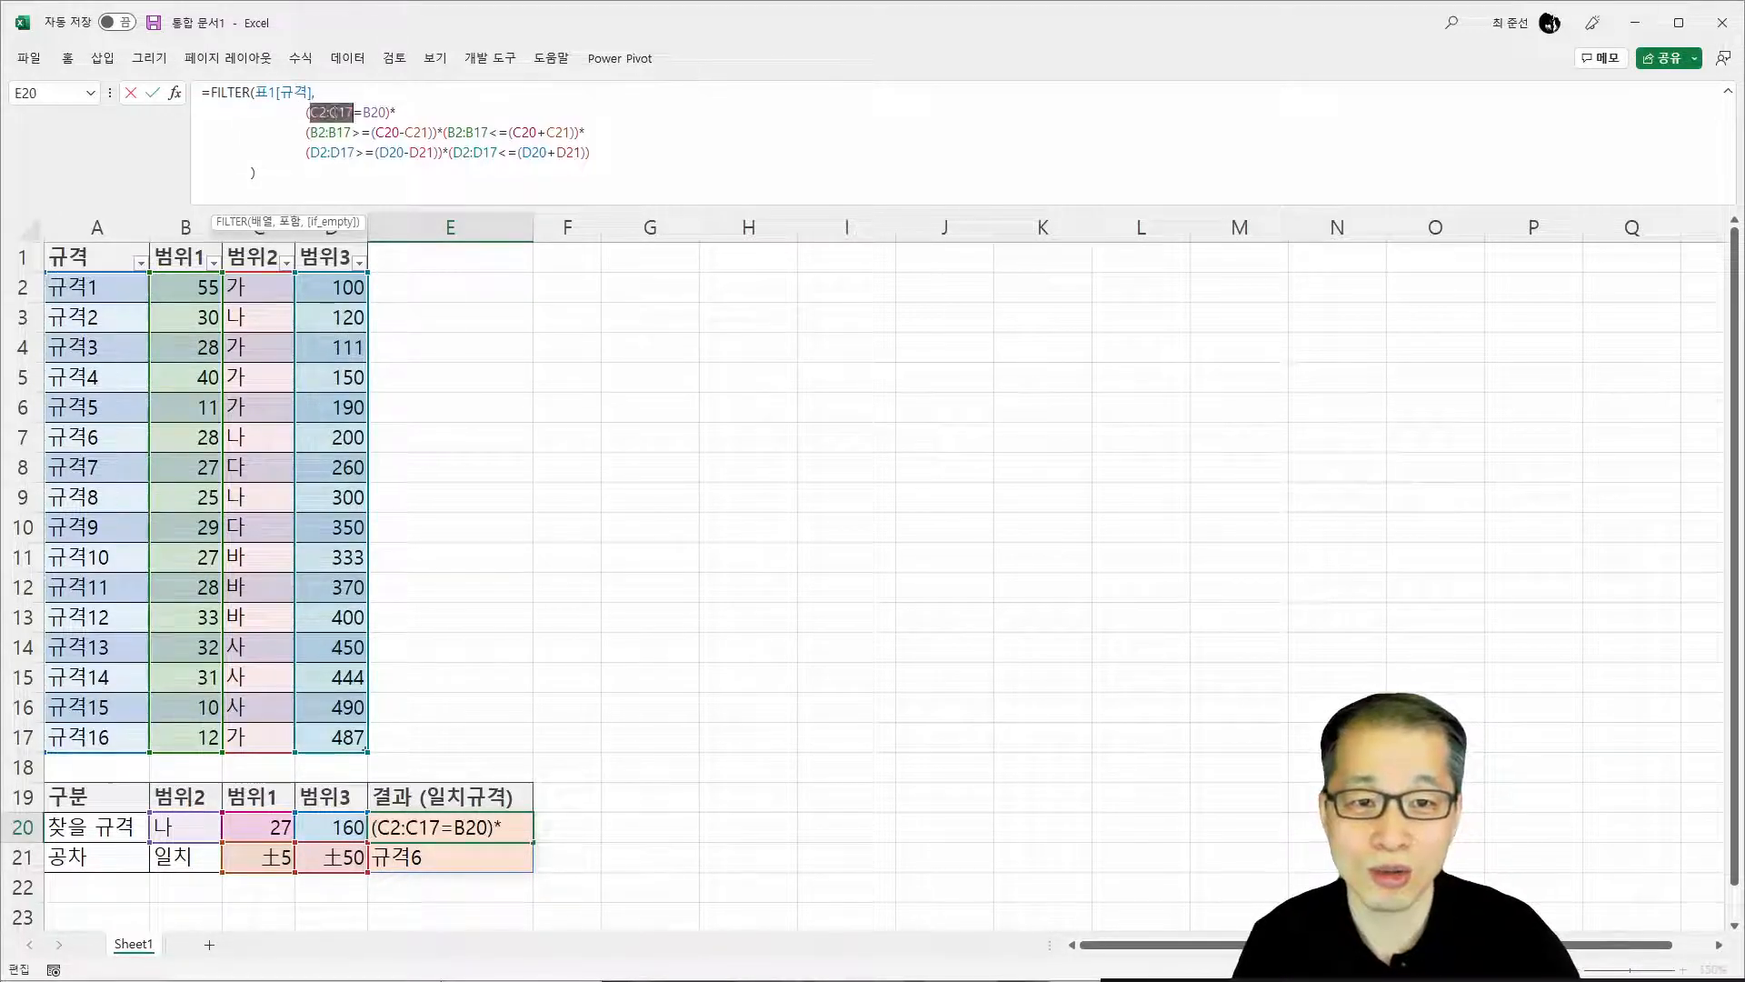
pyautogui.click(266, 243)
# Replace both B2:B17 references in the FILTER formula with the table column 표1[범위1]
pyautogui.doubleClick(329, 132)
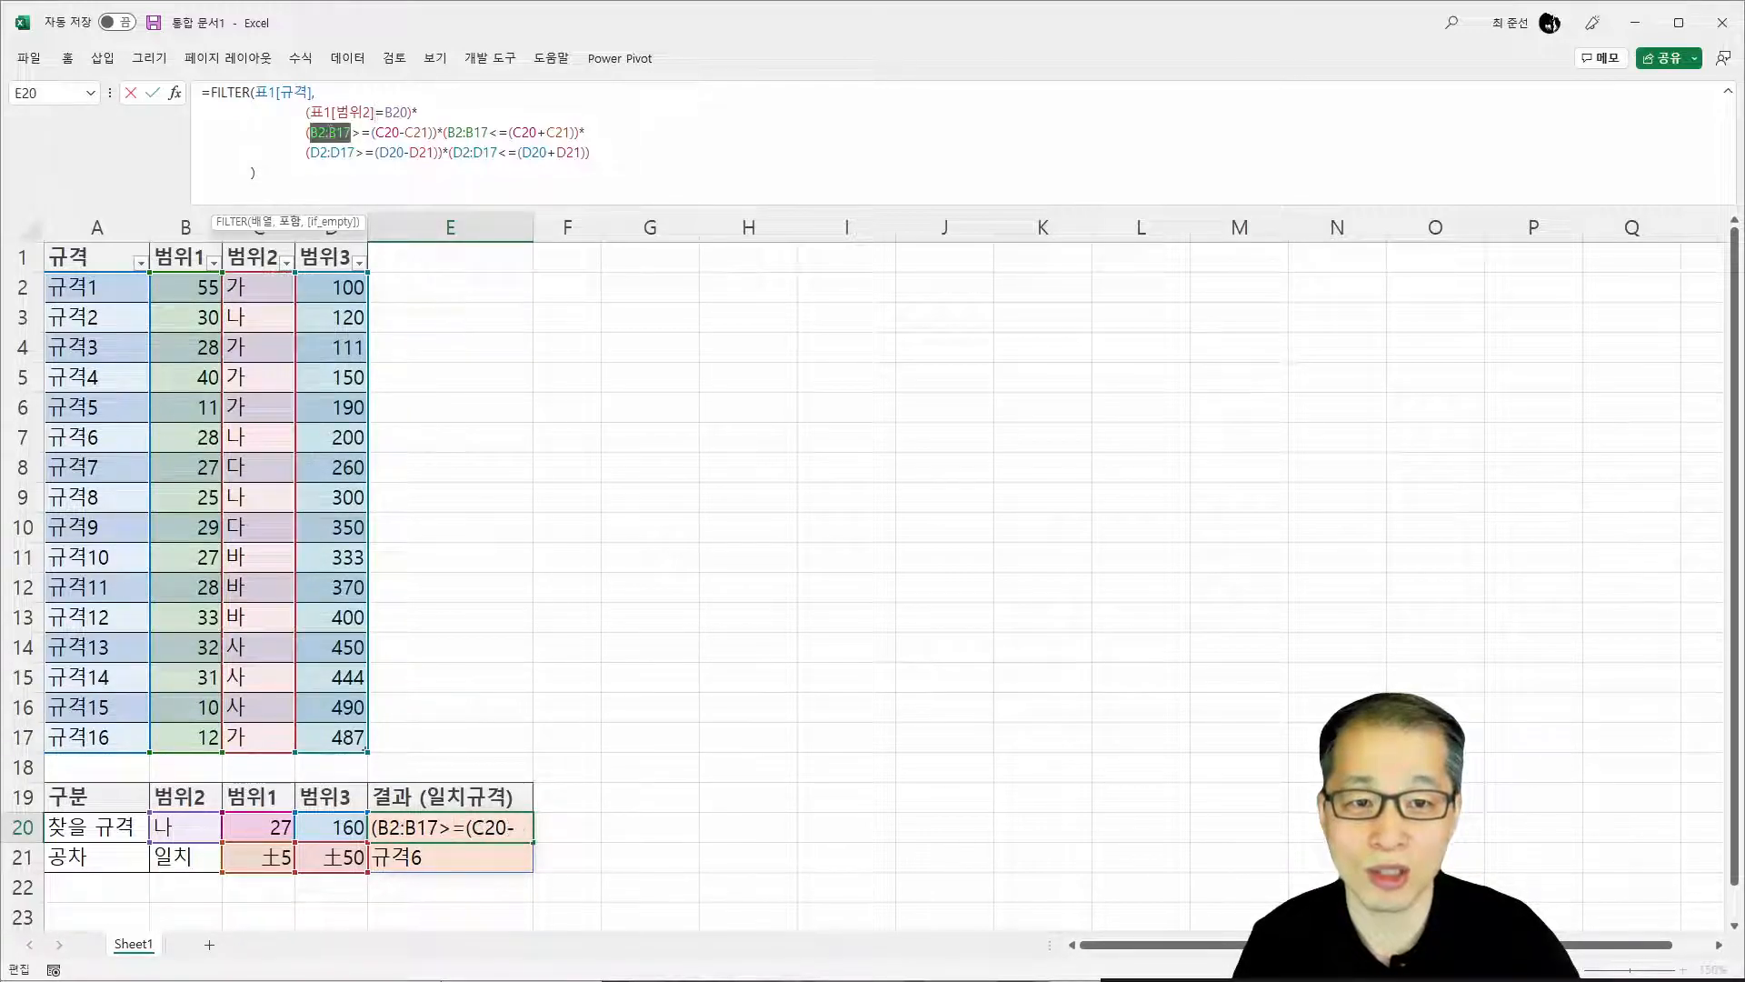
pyautogui.click(185, 246)
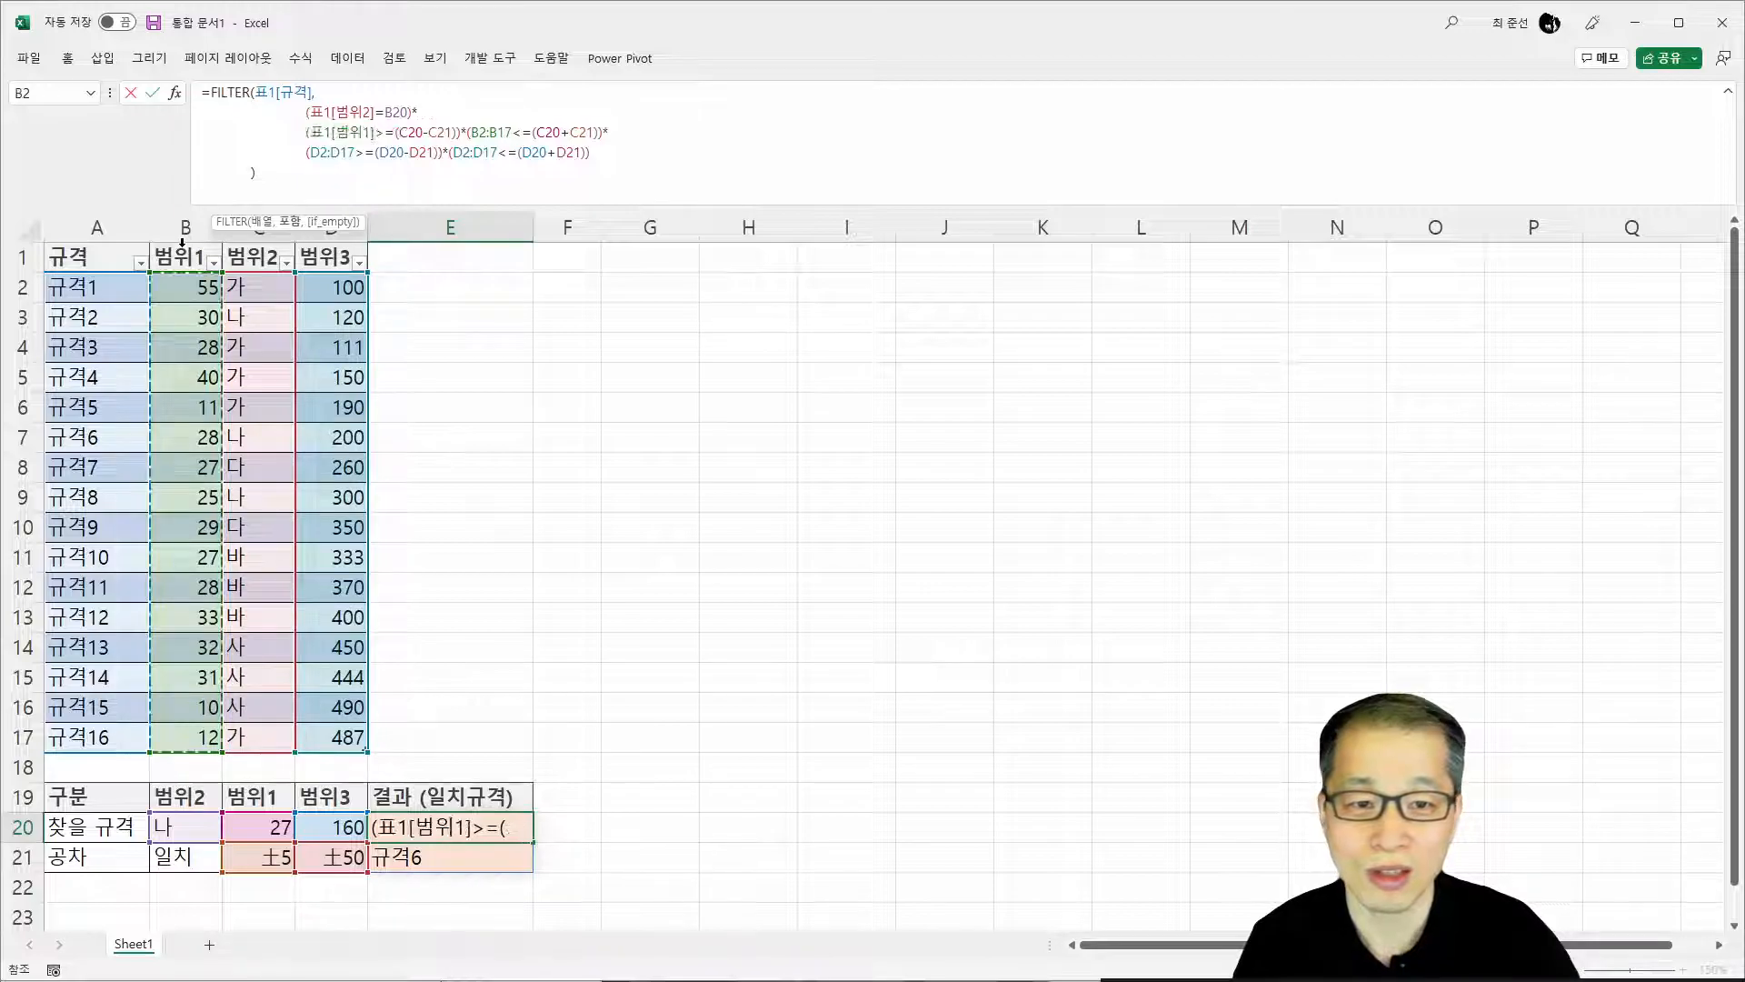
pyautogui.doubleClick(491, 132)
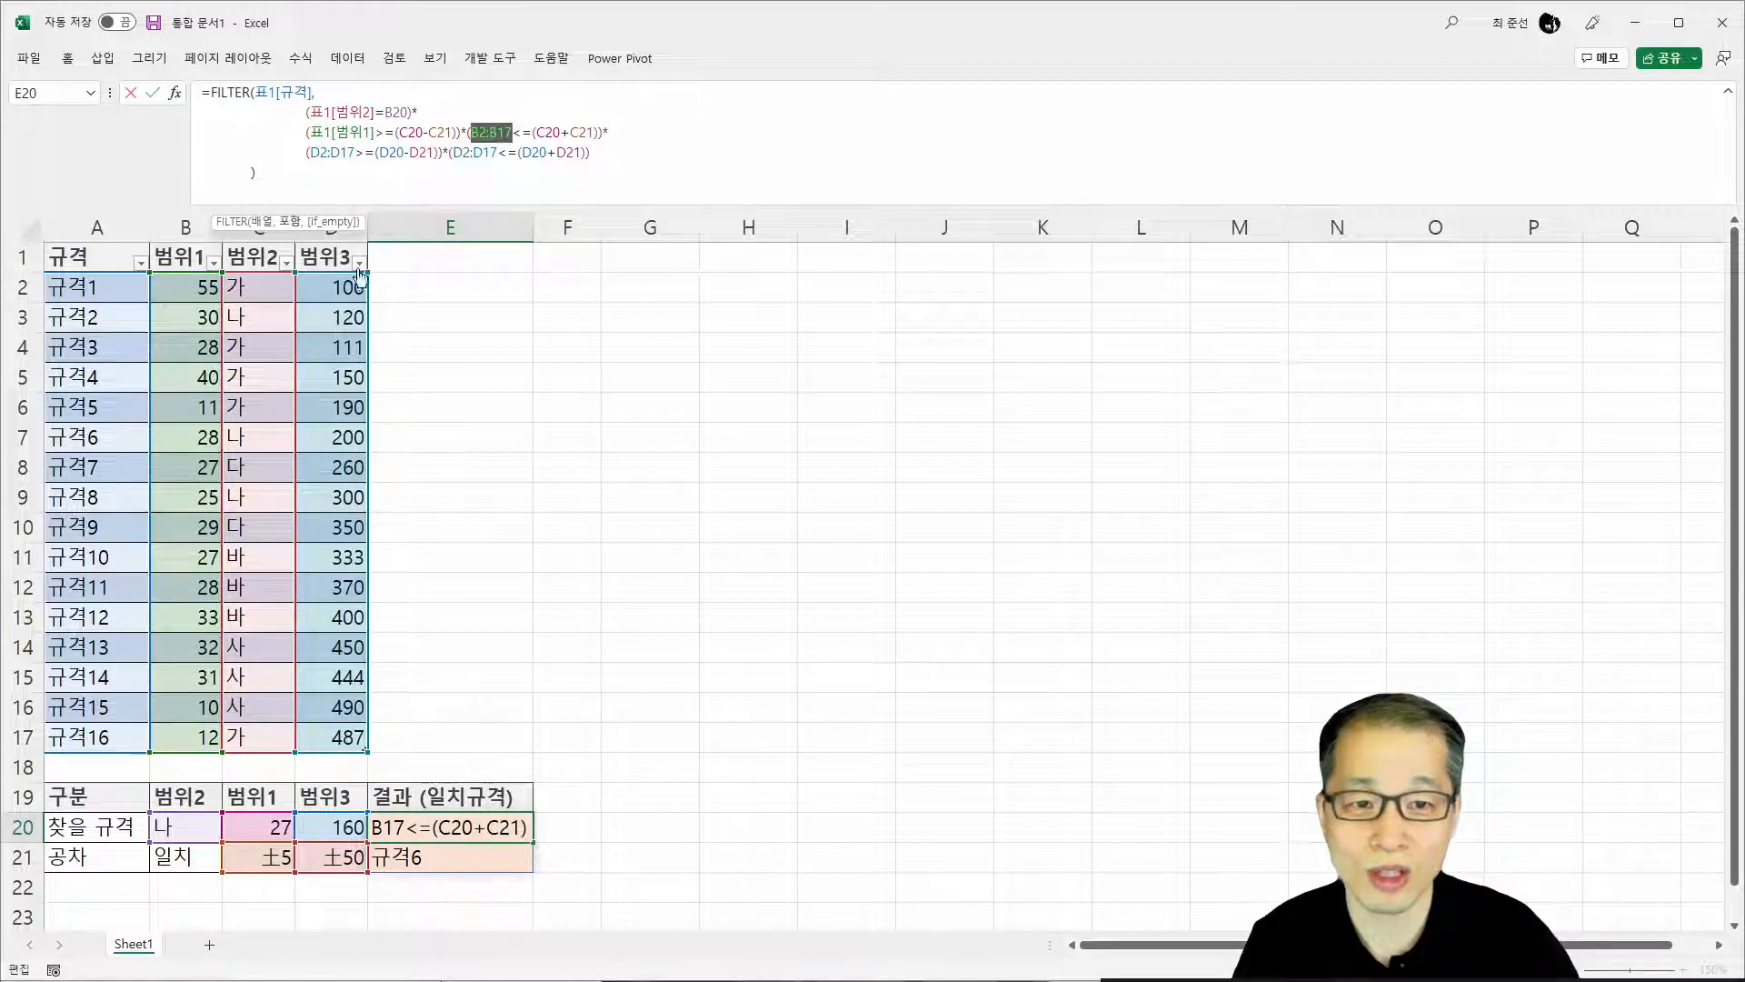
pyautogui.click(192, 244)
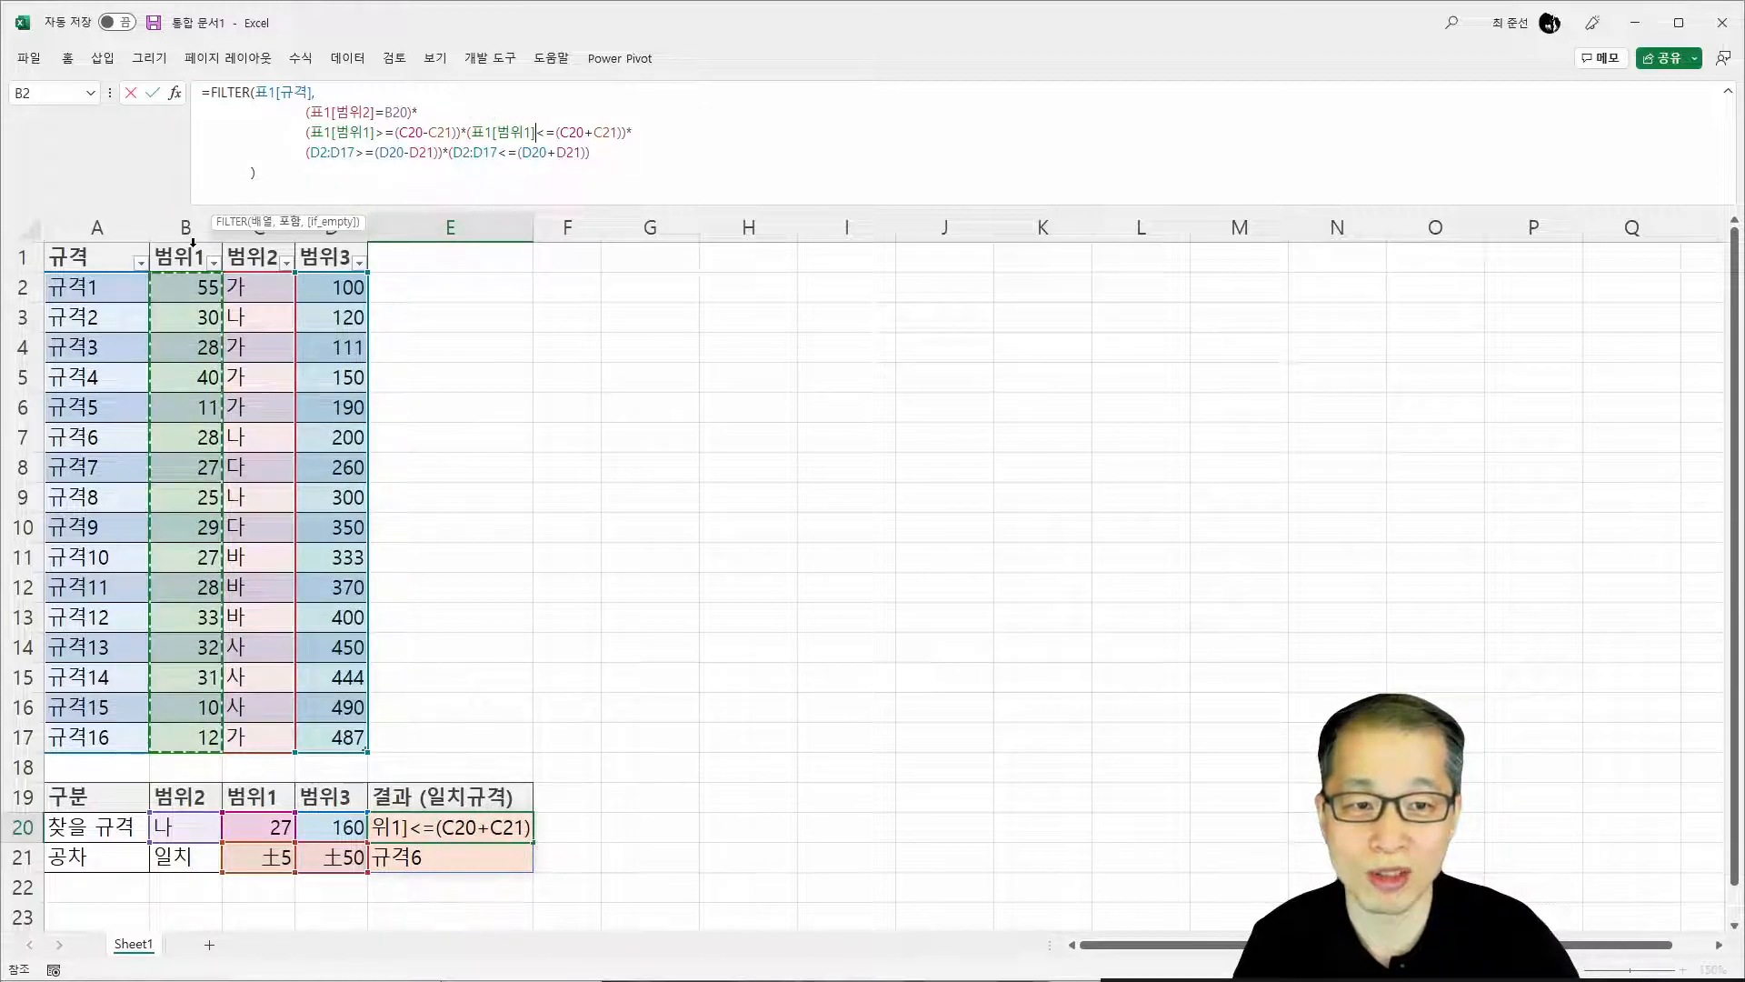
# Replace both D2:D17 references with the table column 표1[범위3] and commit the updated FILTER formula
pyautogui.doubleClick(330, 152)
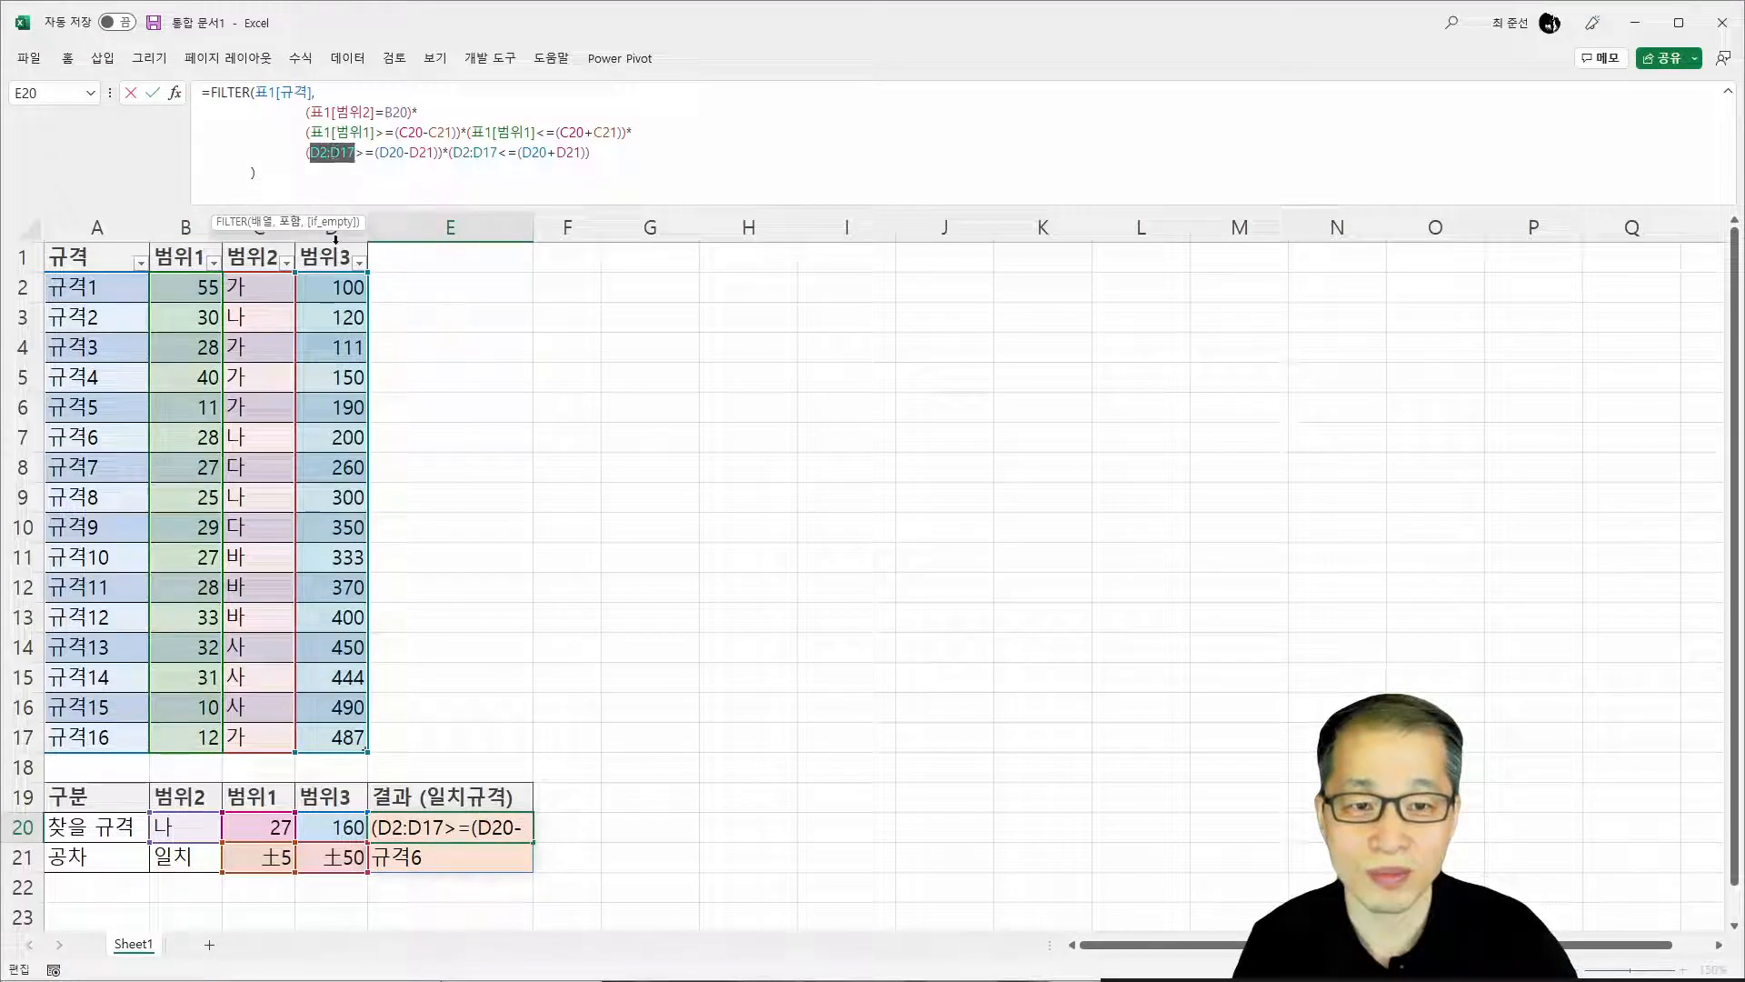
pyautogui.click(335, 244)
pyautogui.doubleClick(494, 152)
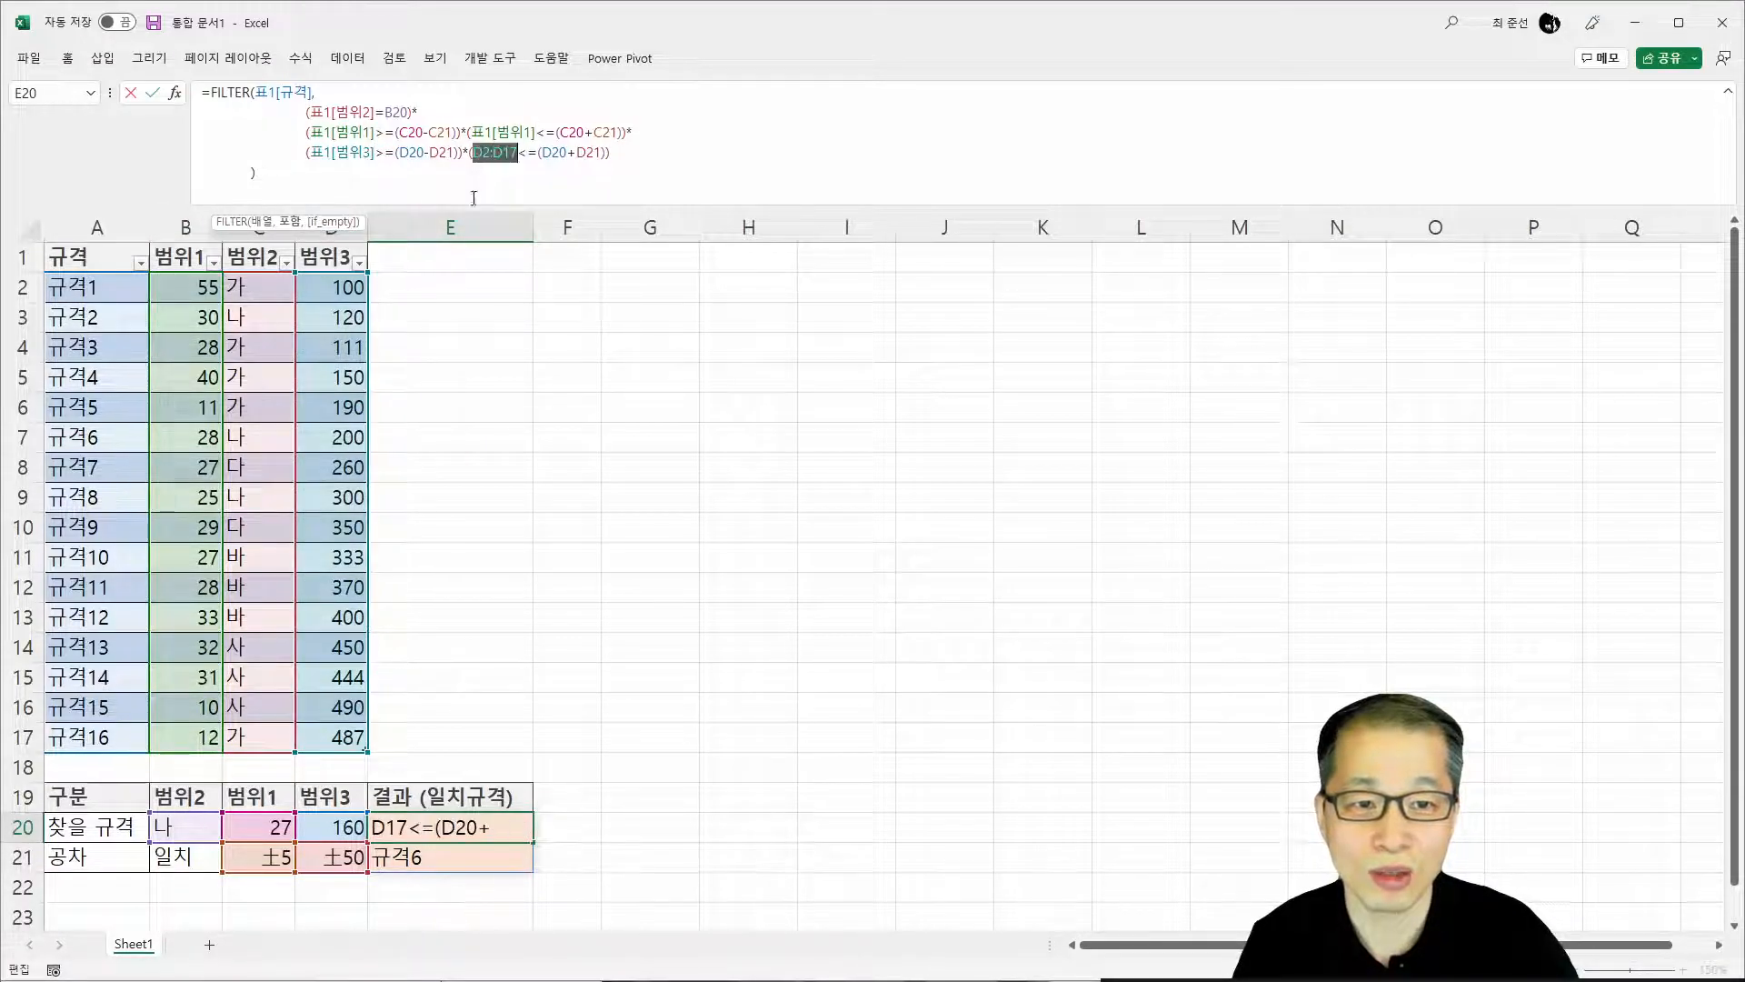
pyautogui.click(325, 249)
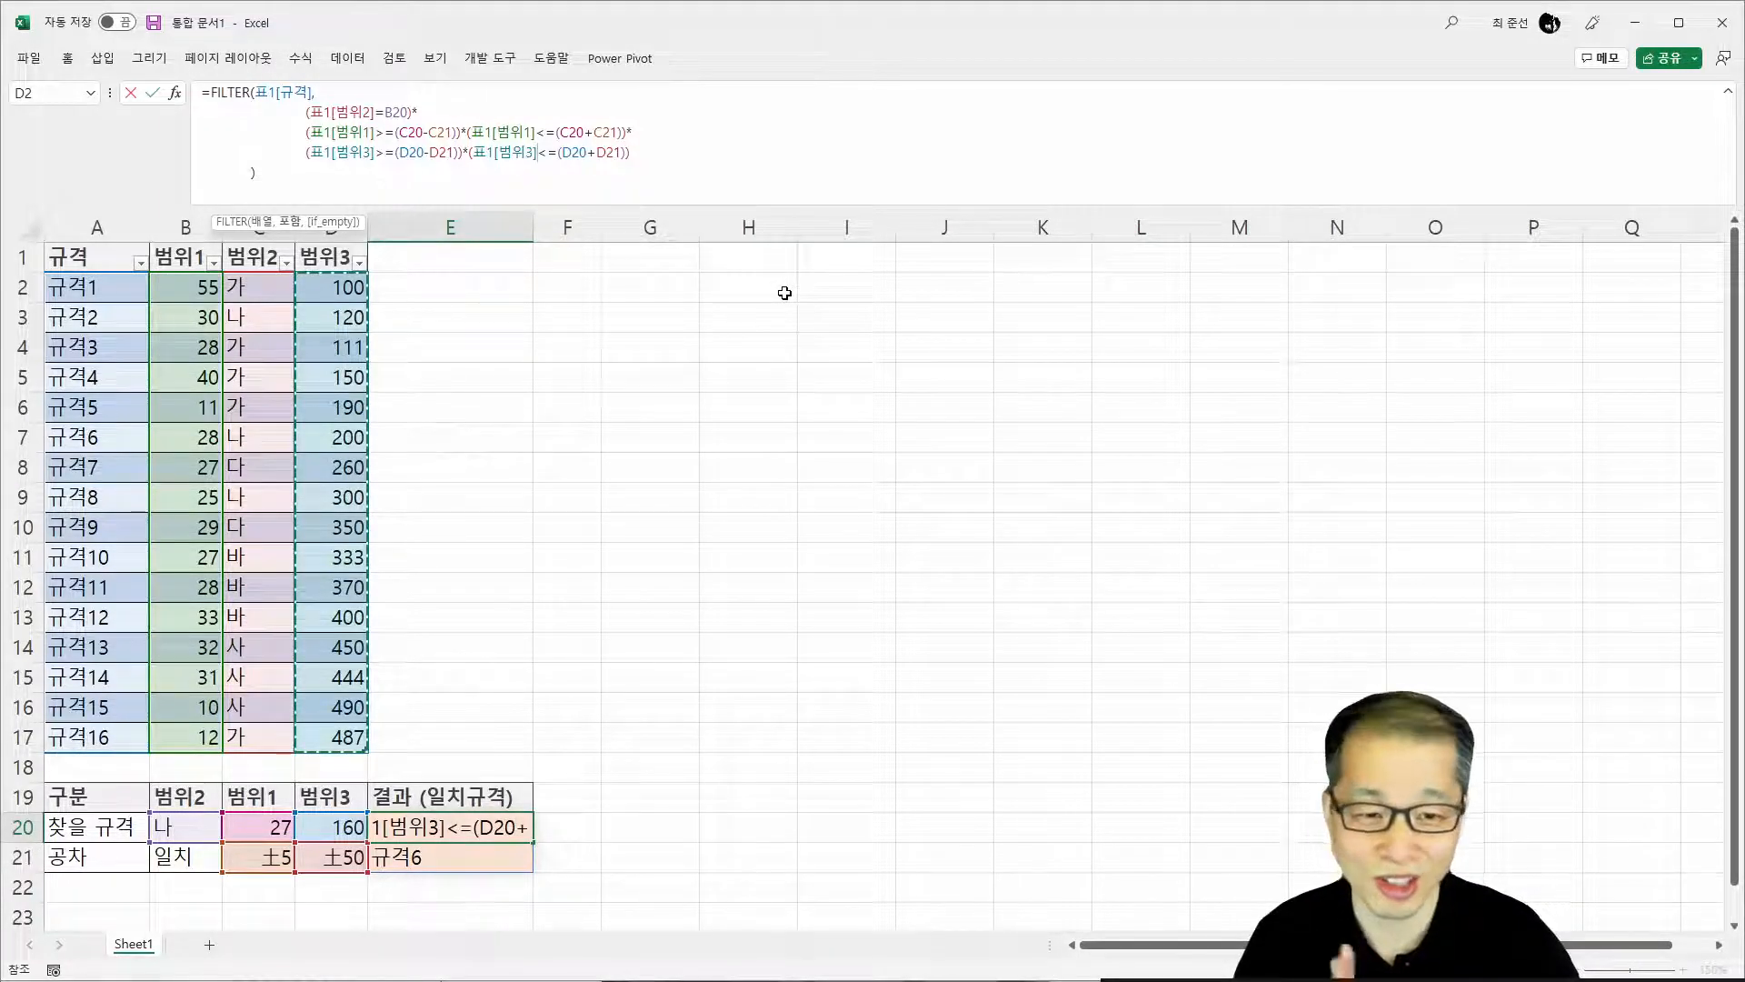
pyautogui.press('Return')
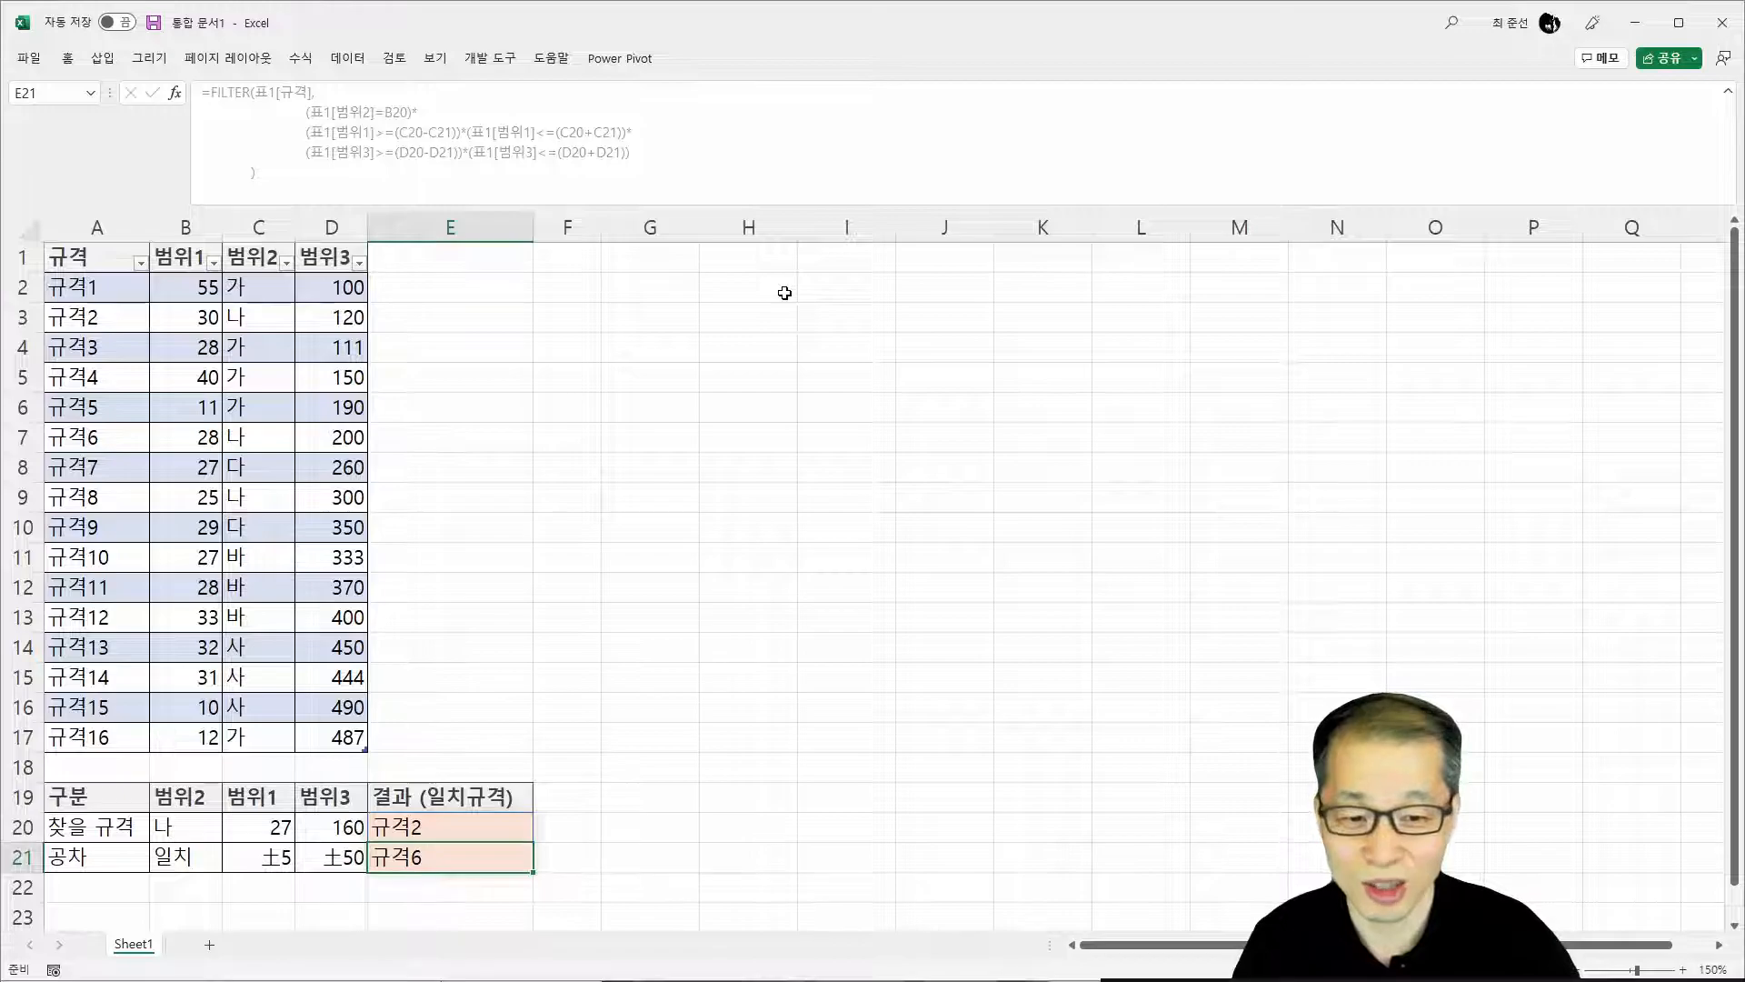
# Open the E20 formula for editing and insert a LET( function on its own line ahead of FILTER
pyautogui.click(478, 823)
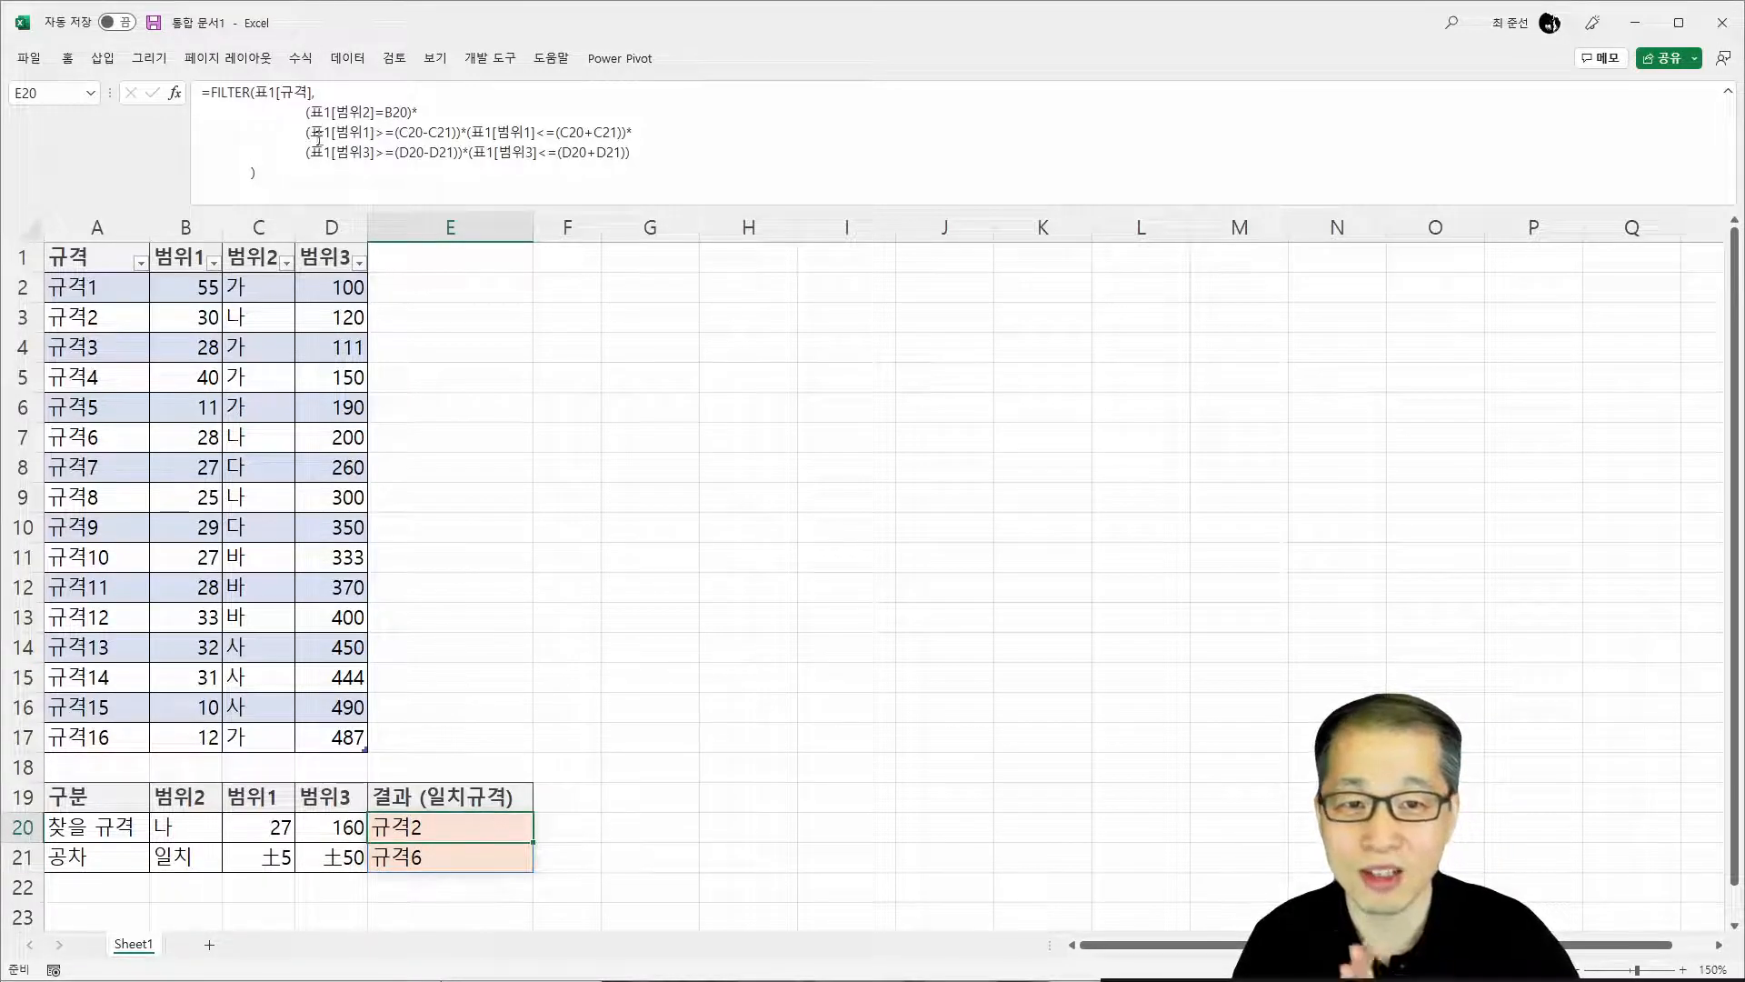
pyautogui.doubleClick(411, 132)
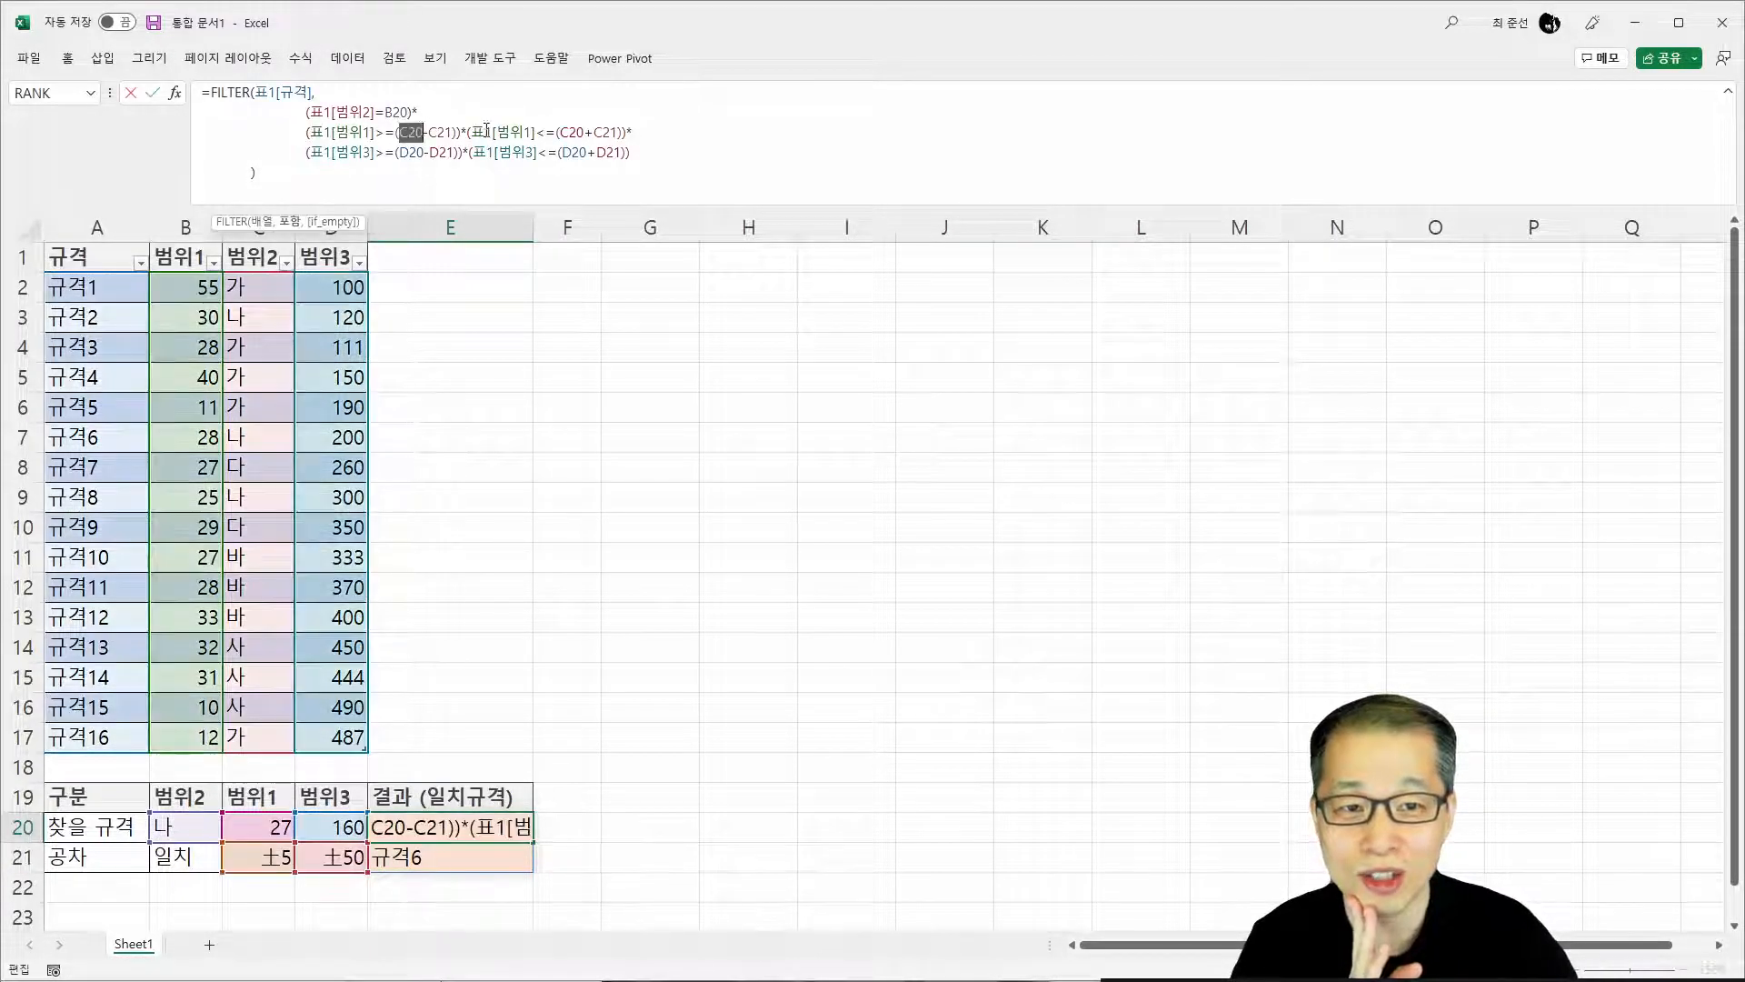
pyautogui.moveTo(398, 132); pyautogui.dragTo(453, 135)
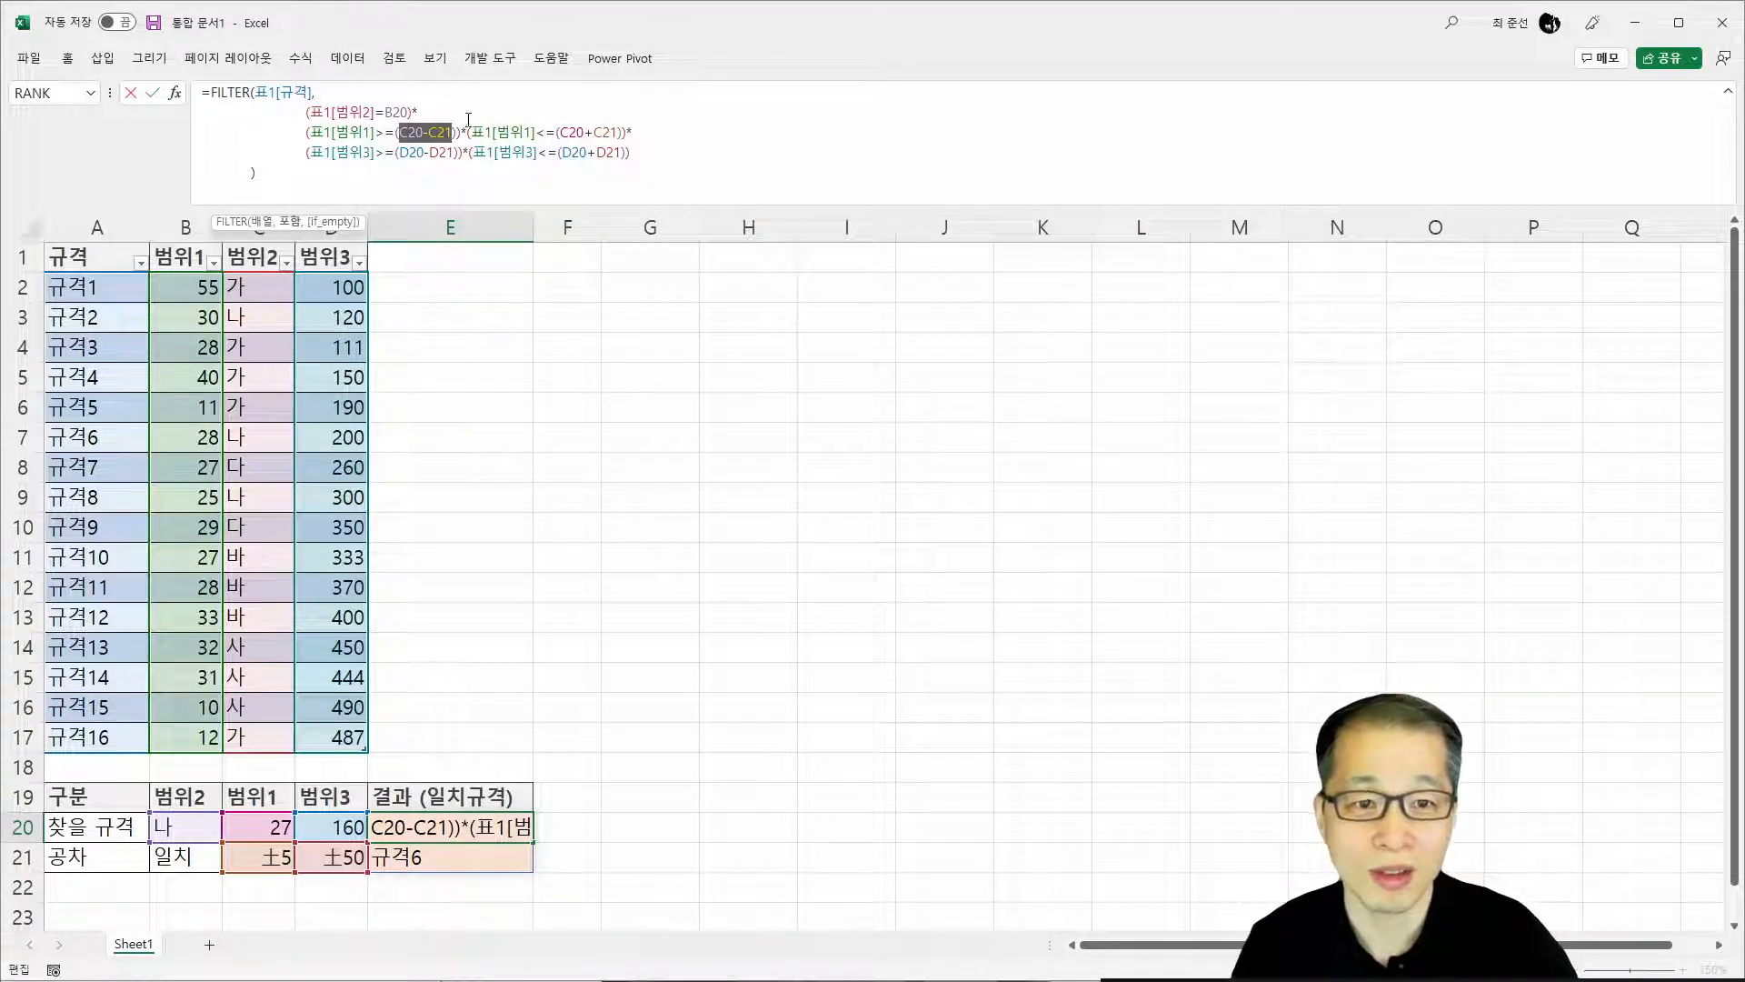
pyautogui.click(226, 92)
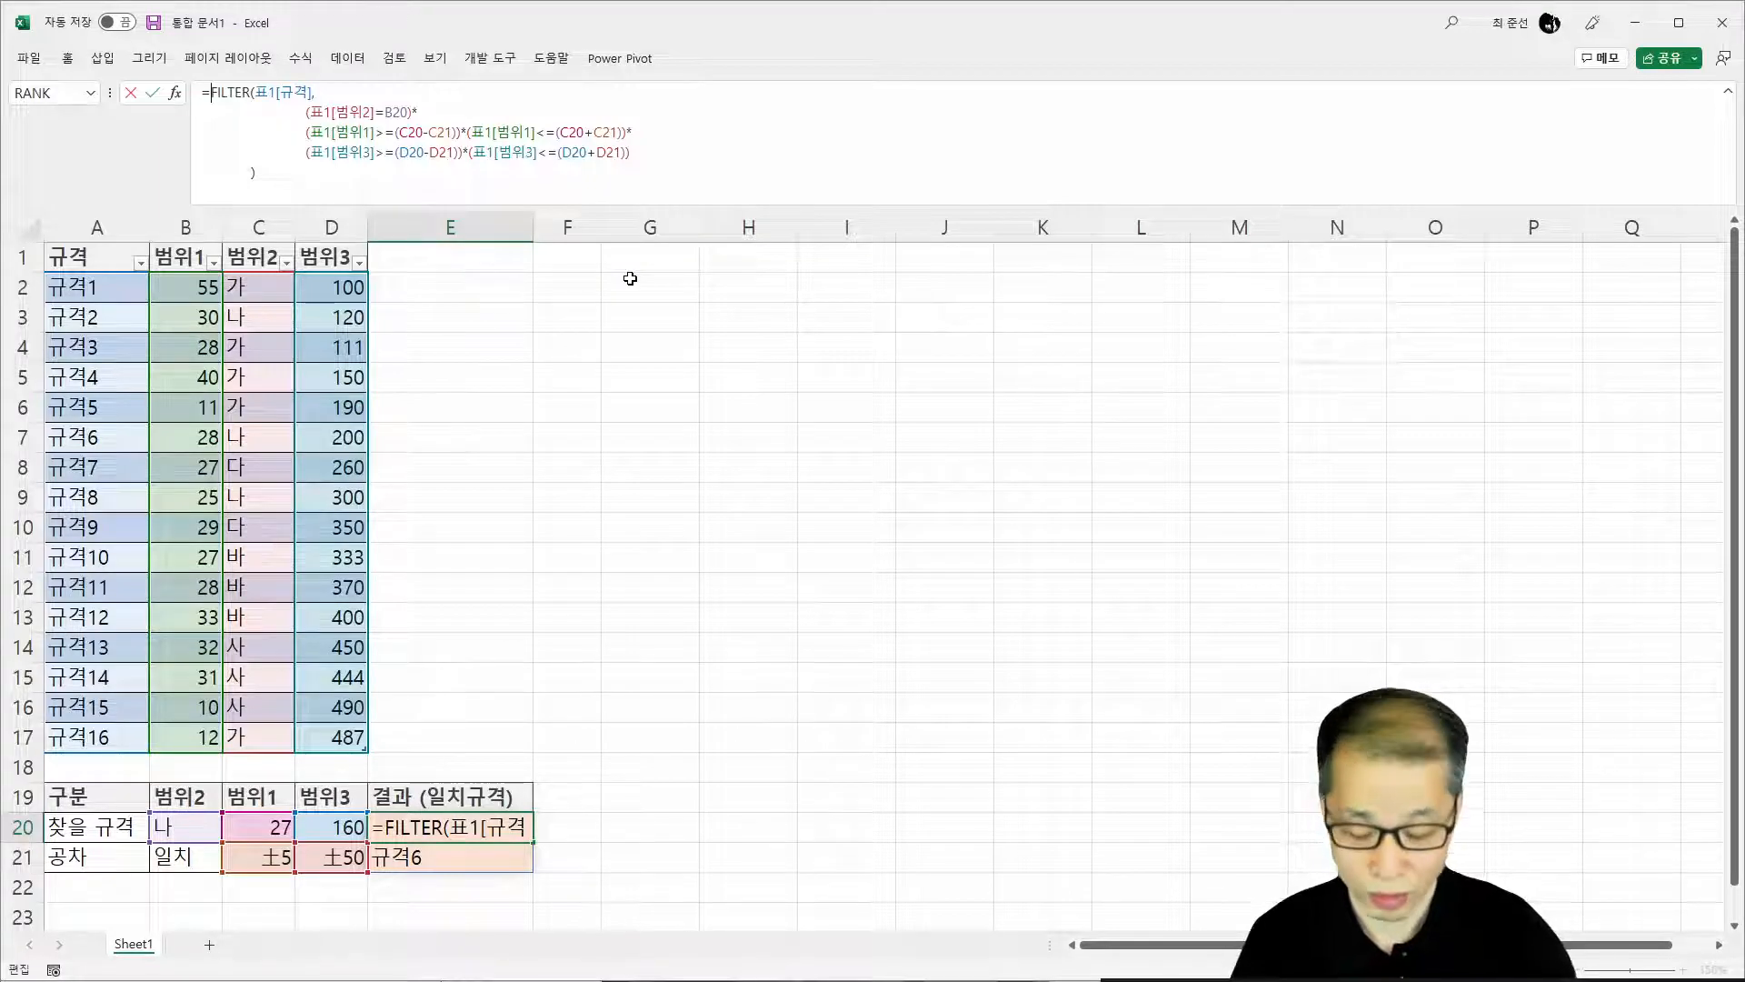
pyautogui.hotkey('alt', 'Return')
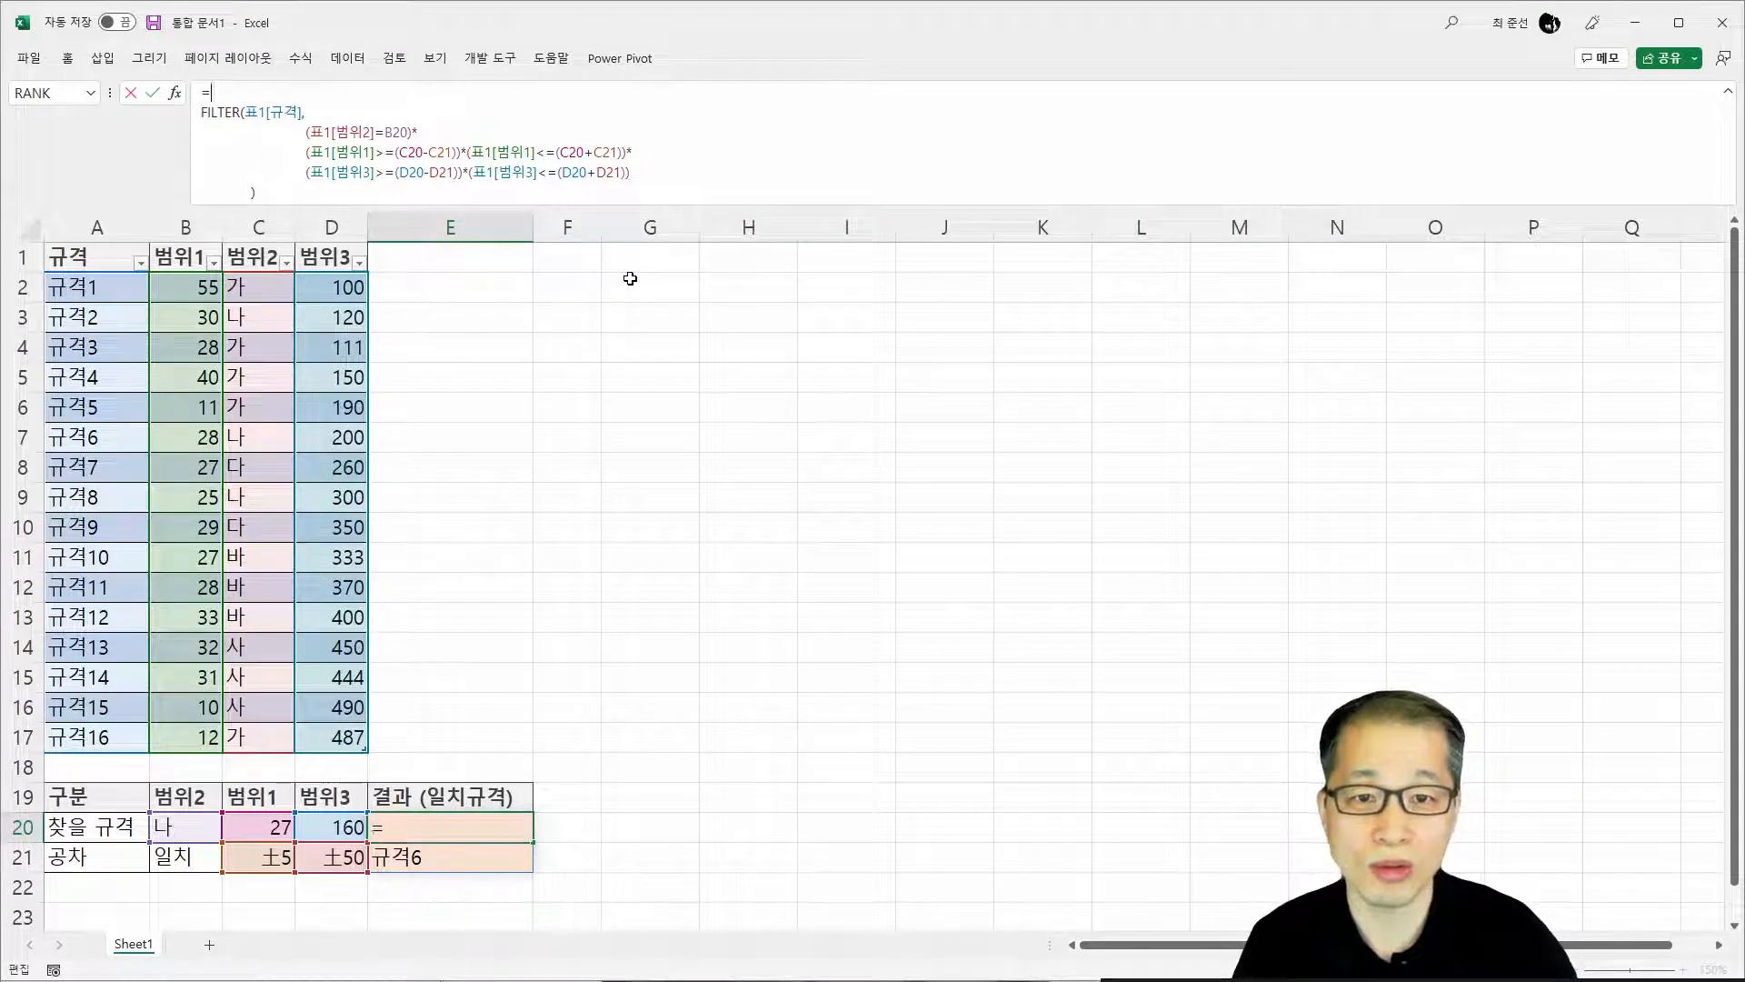
pyautogui.write('LET')
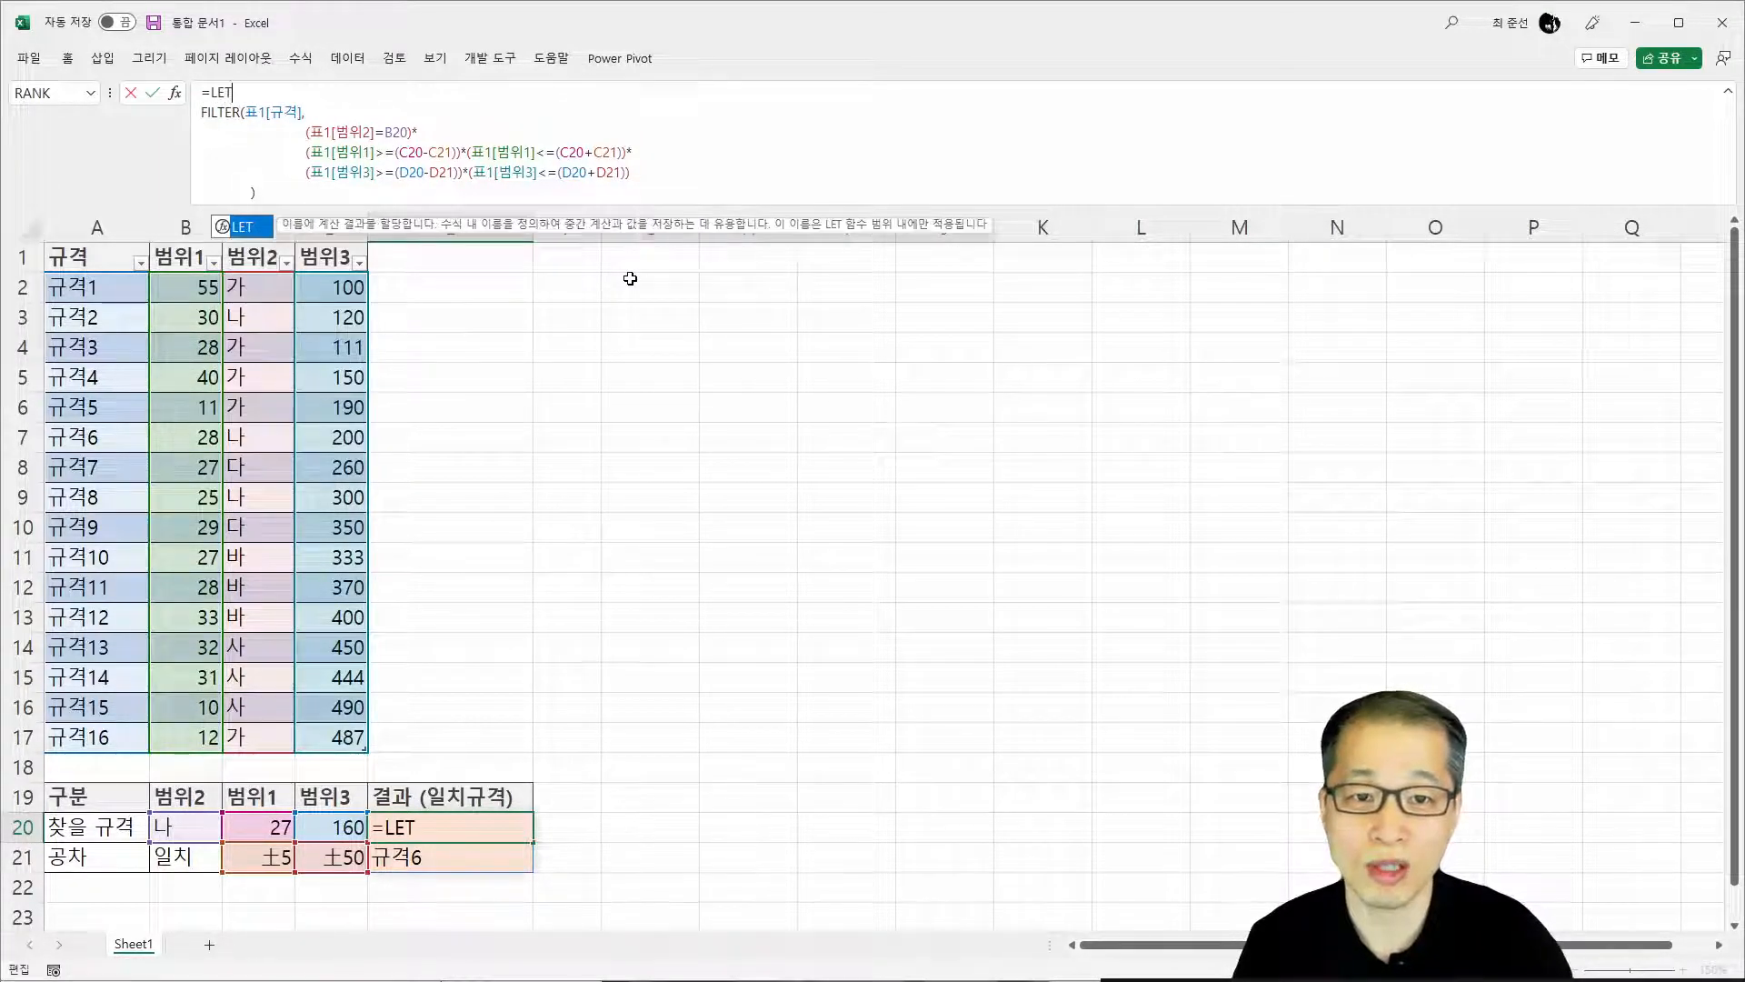
pyautogui.write('(')
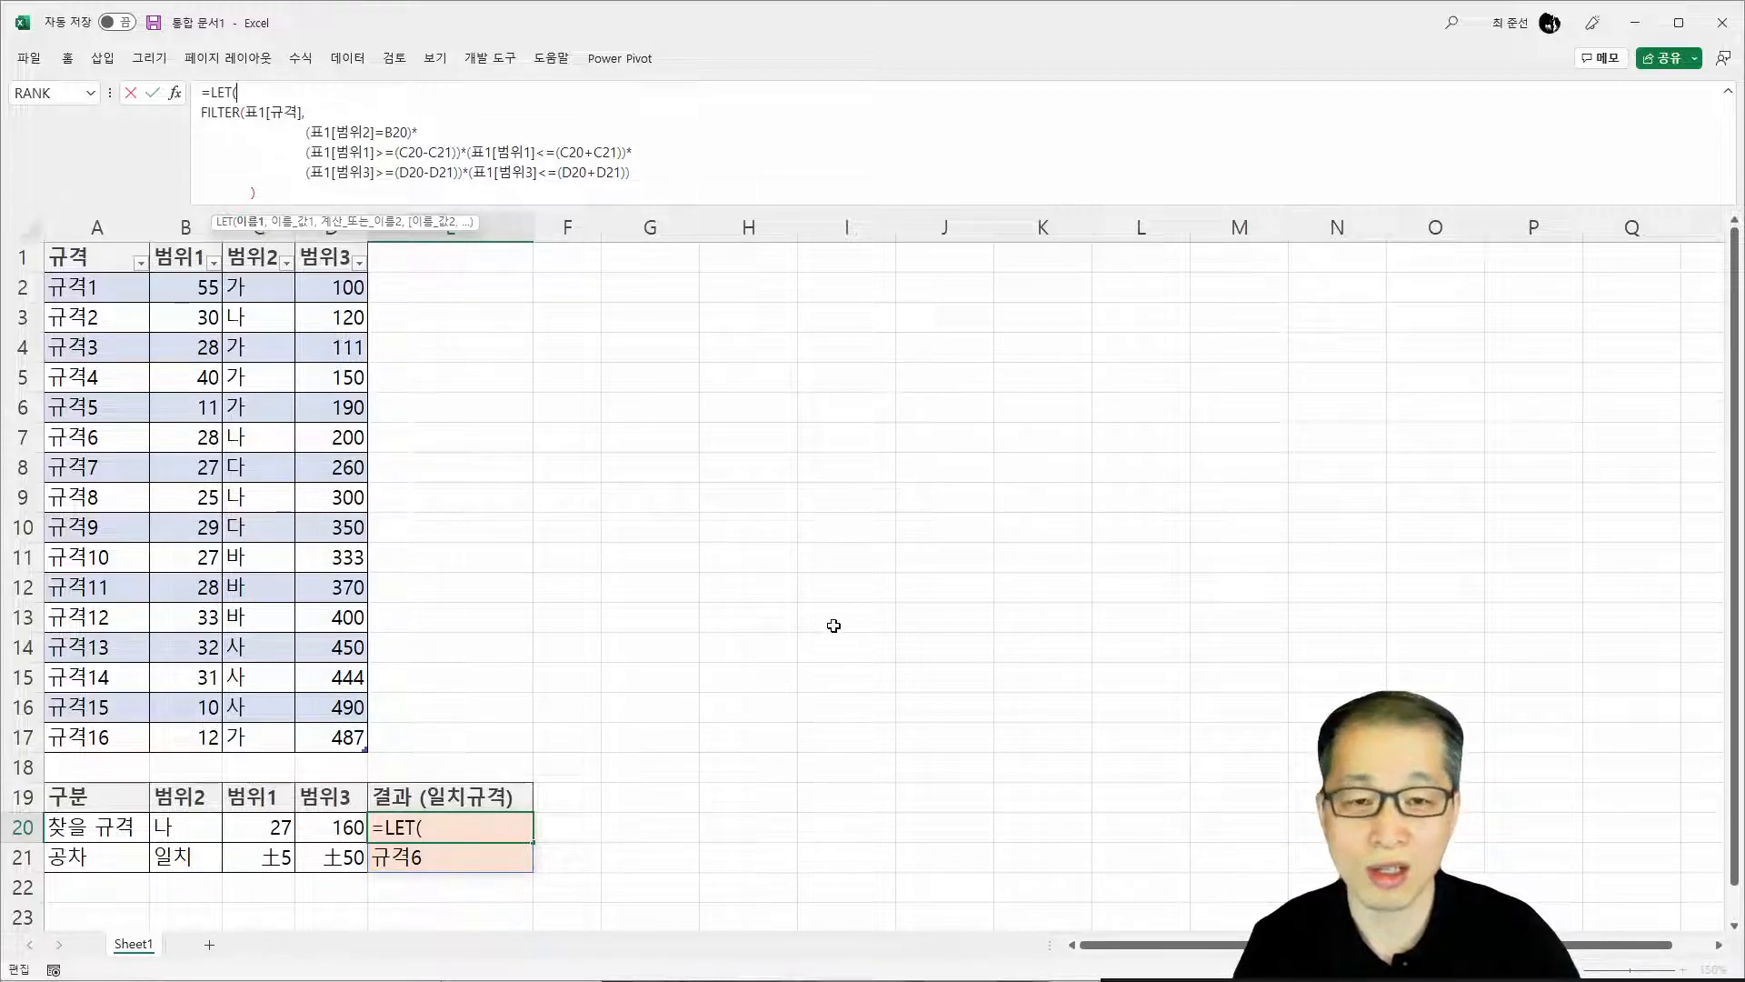
# Define the first LET name 최소1 as C20-C21, reusing the expression from the FILTER condition
pyautogui.write('CHLTH')
pyautogui.press('BackSpace')
pyautogui.press('BackSpace')
pyautogui.press('BackSpace')
pyautogui.press('BackSpace')
pyautogui.press('BackSpace')
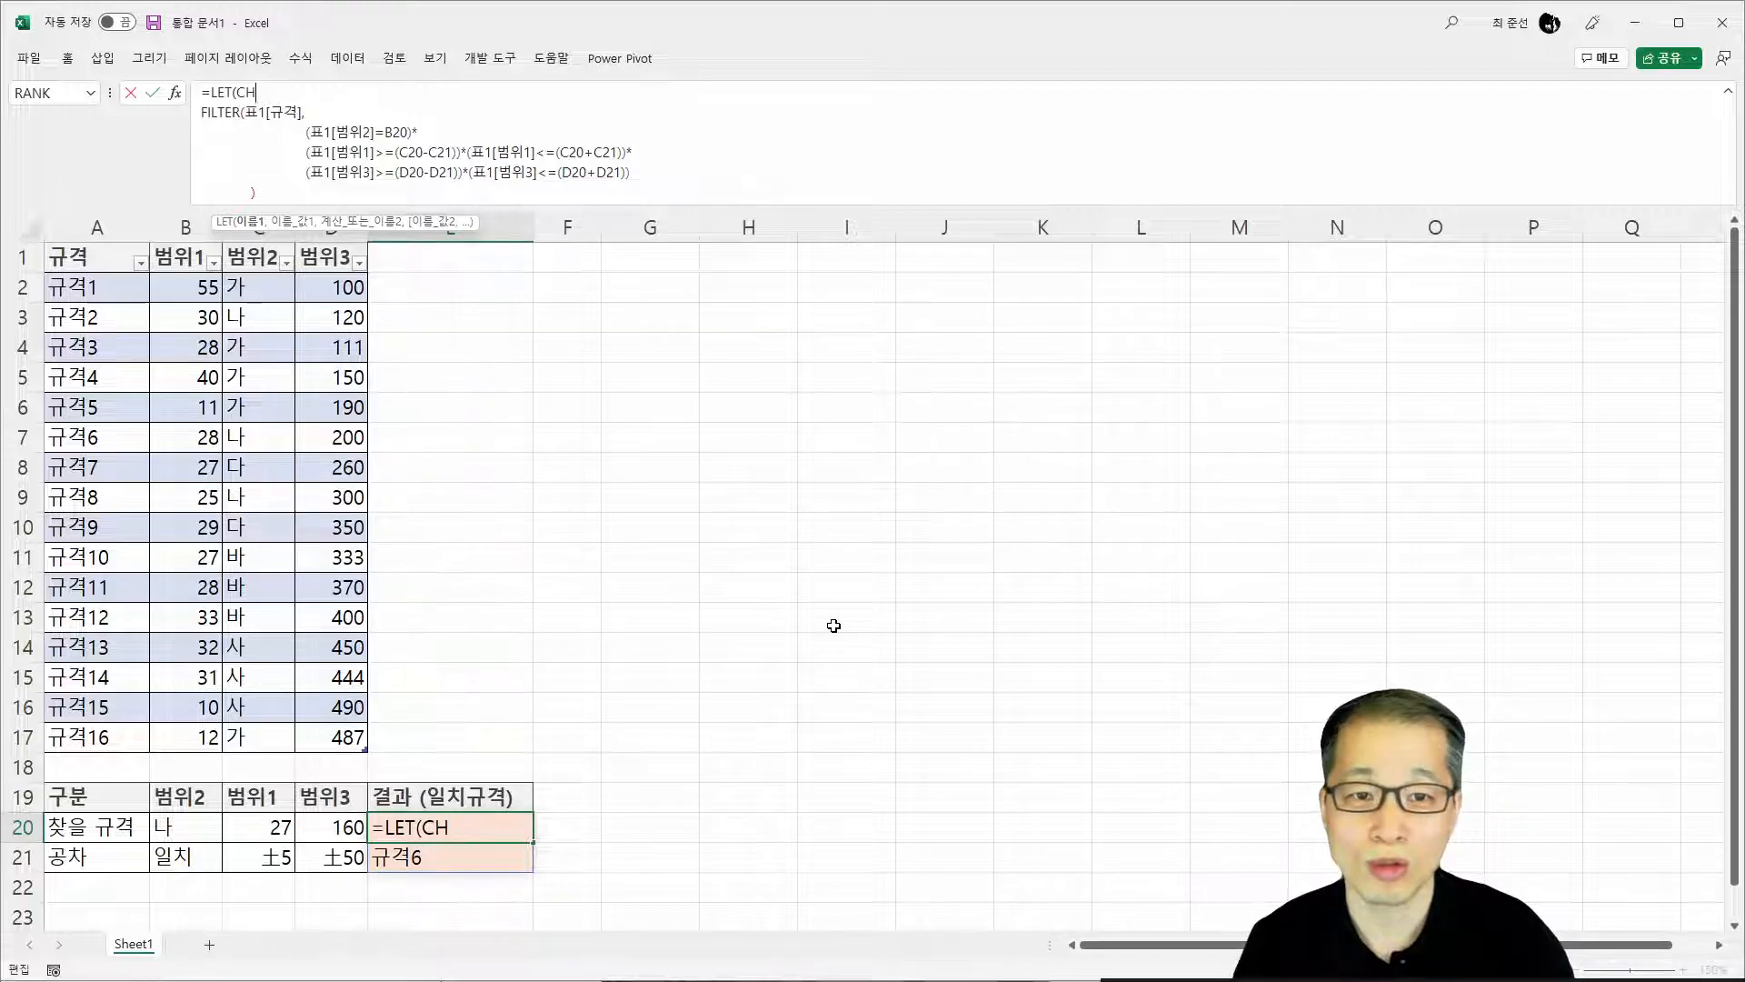
pyautogui.write('췻')
pyautogui.write('1')
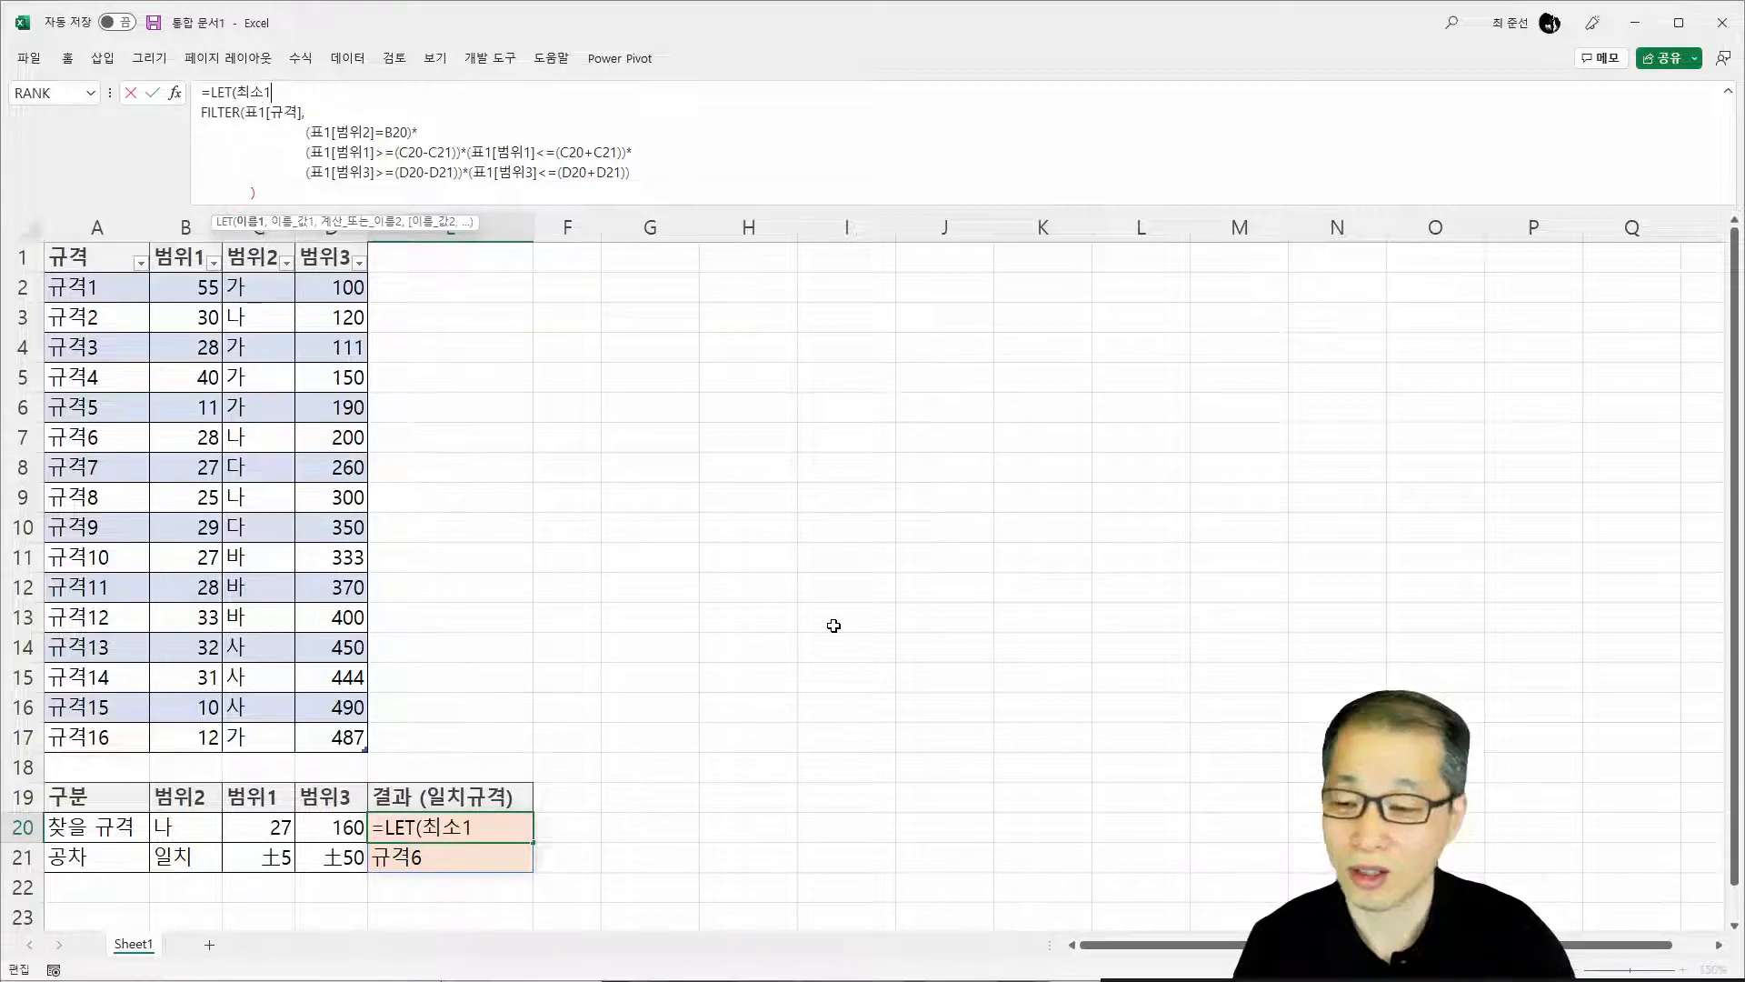
pyautogui.write(',')
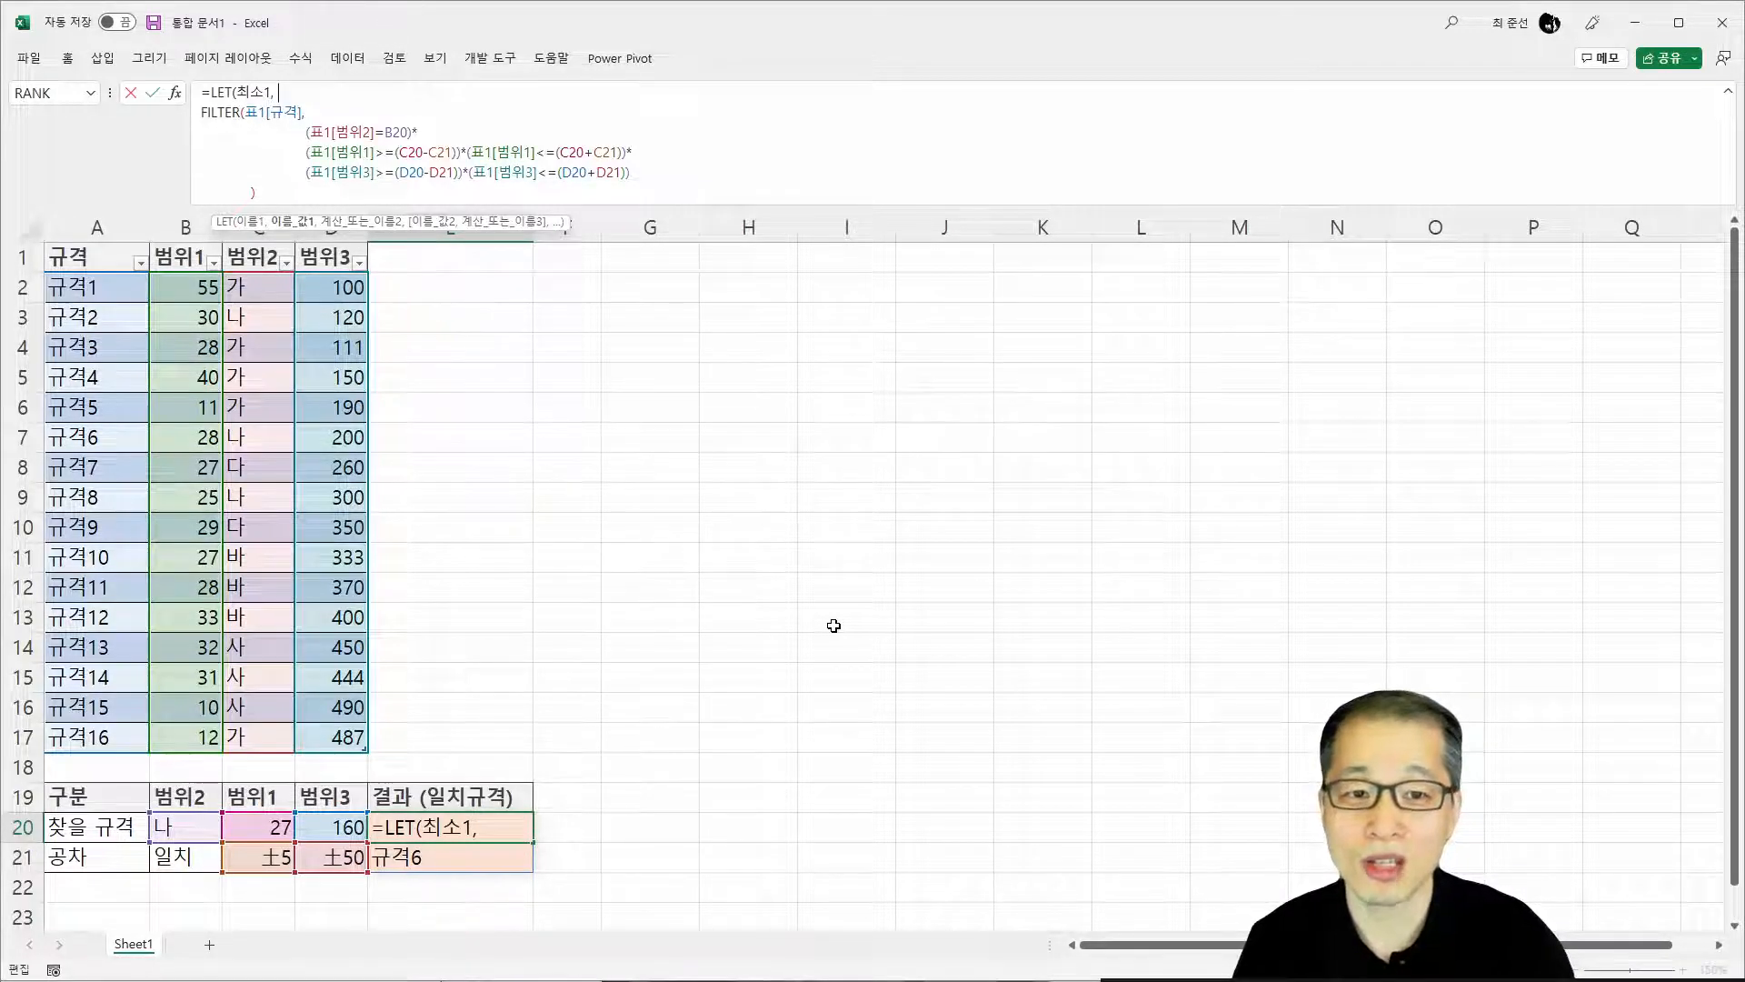
pyautogui.moveTo(397, 152); pyautogui.dragTo(460, 152)
pyautogui.hotkey('ctrl', 'c')
pyautogui.click(392, 93)
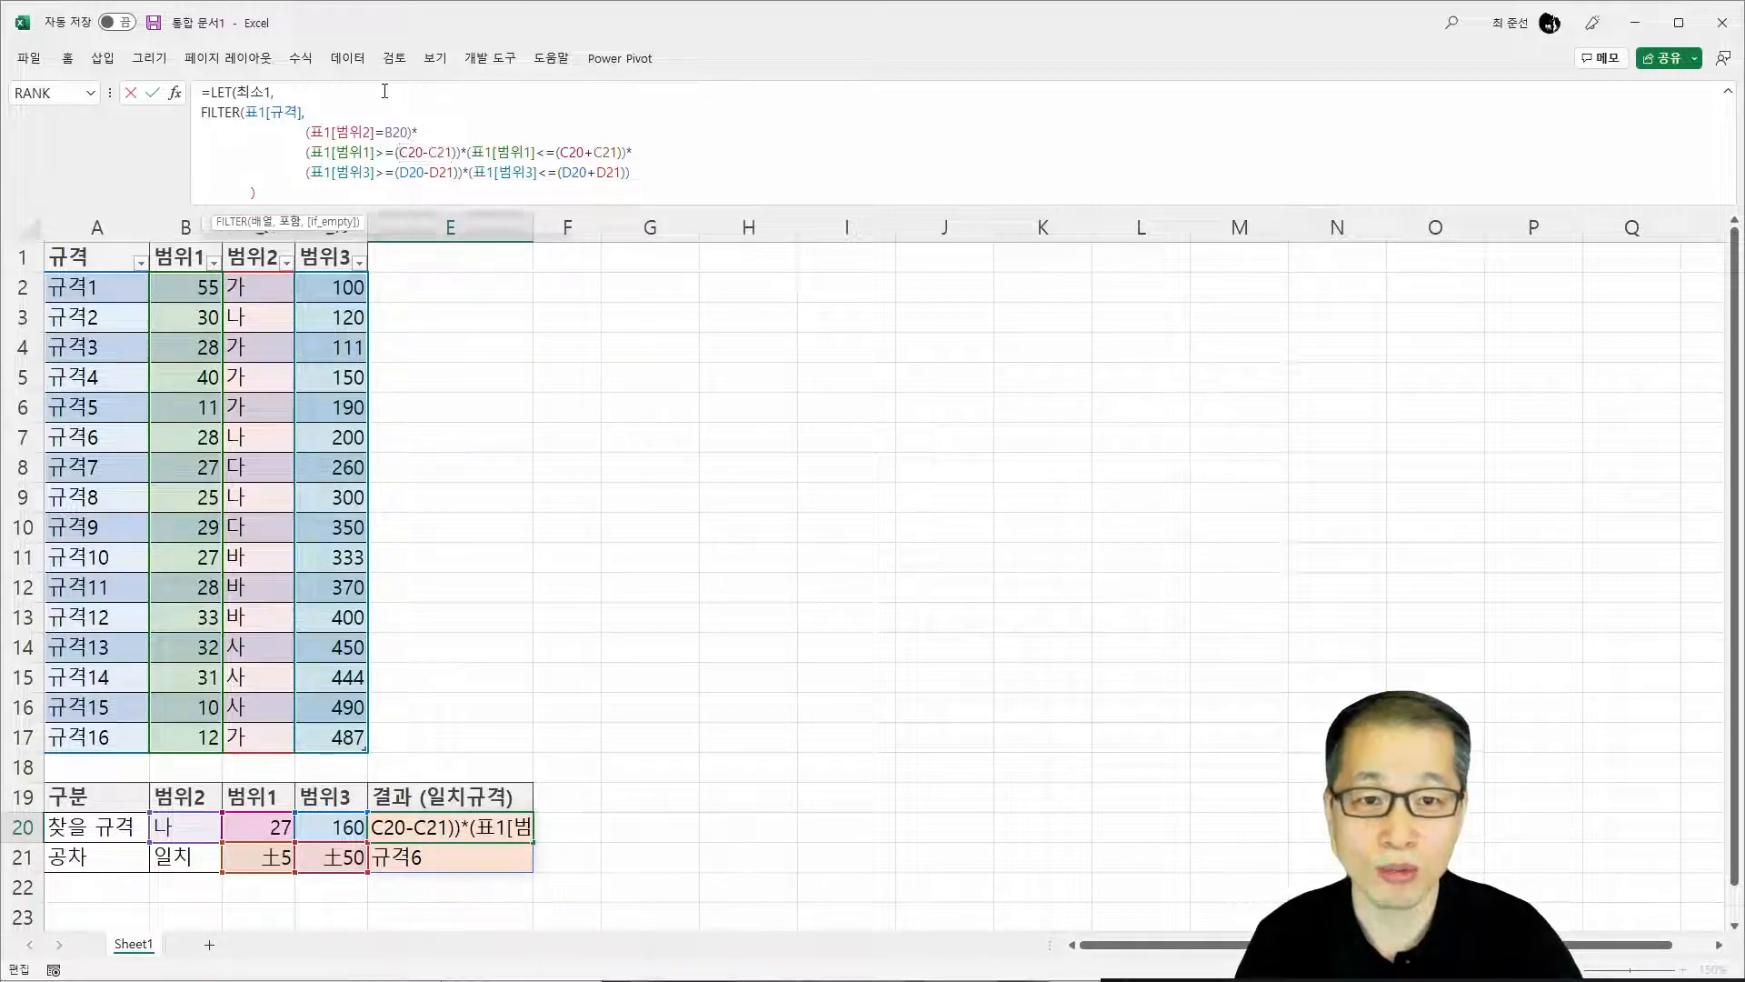
pyautogui.hotkey('ctrl', 'v')
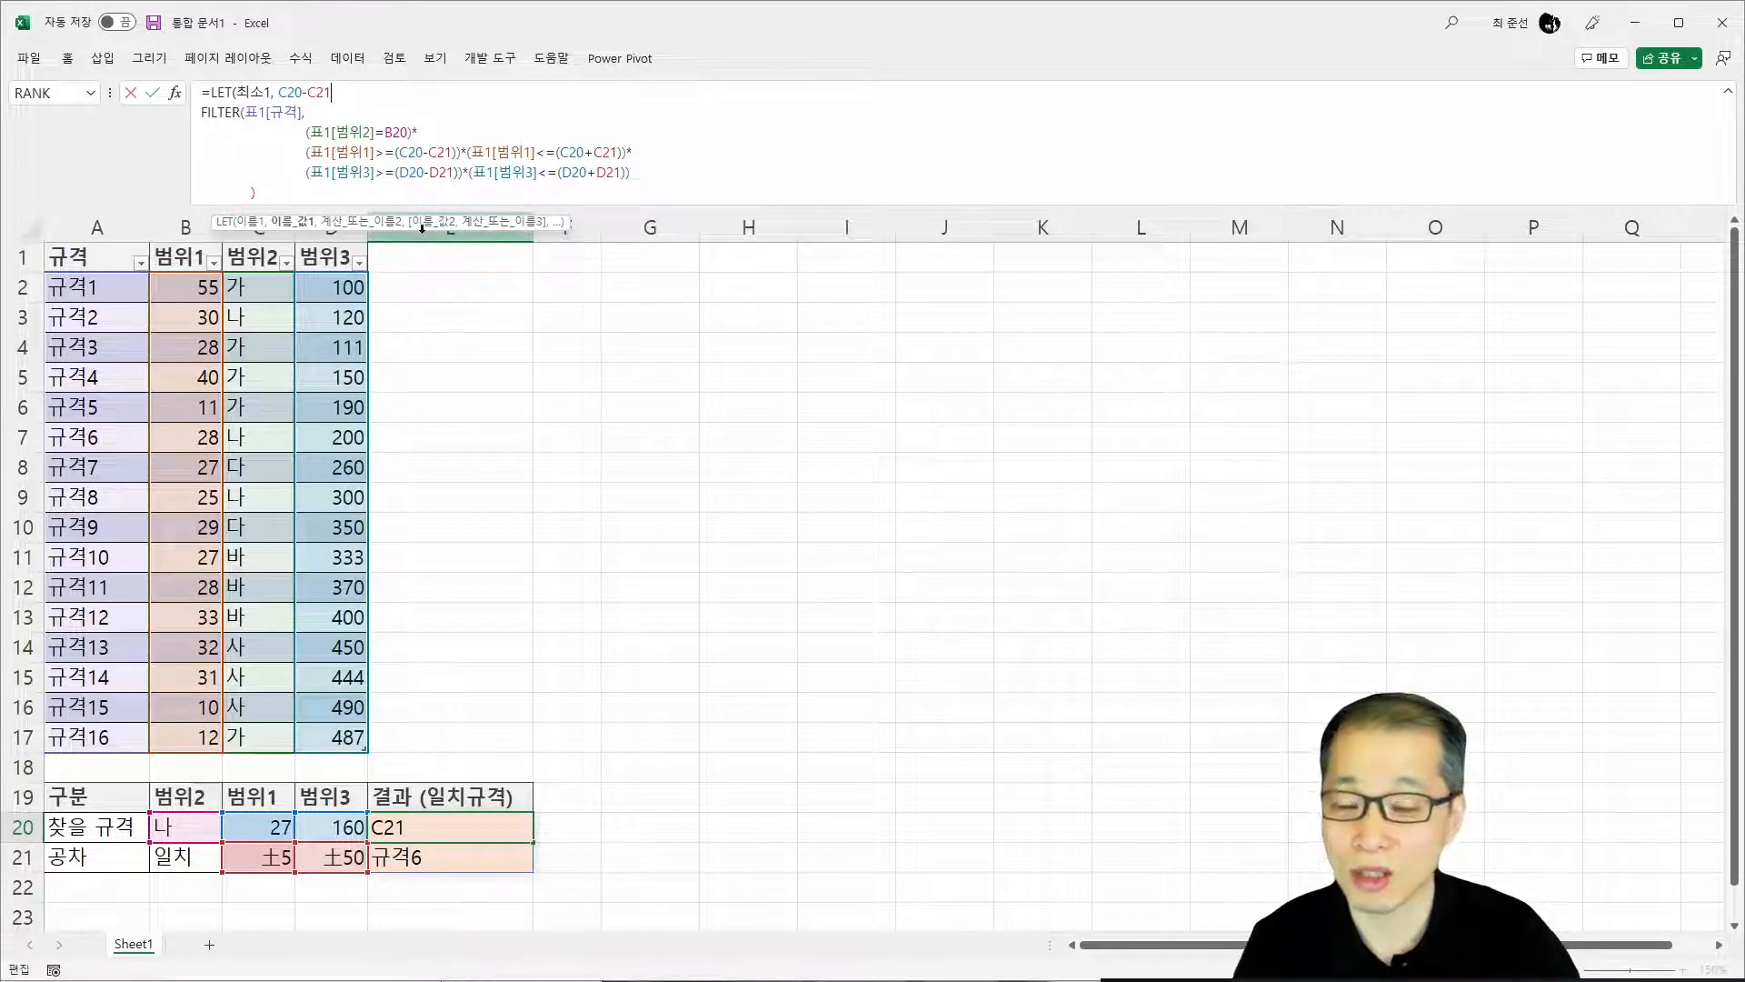
pyautogui.write(',')
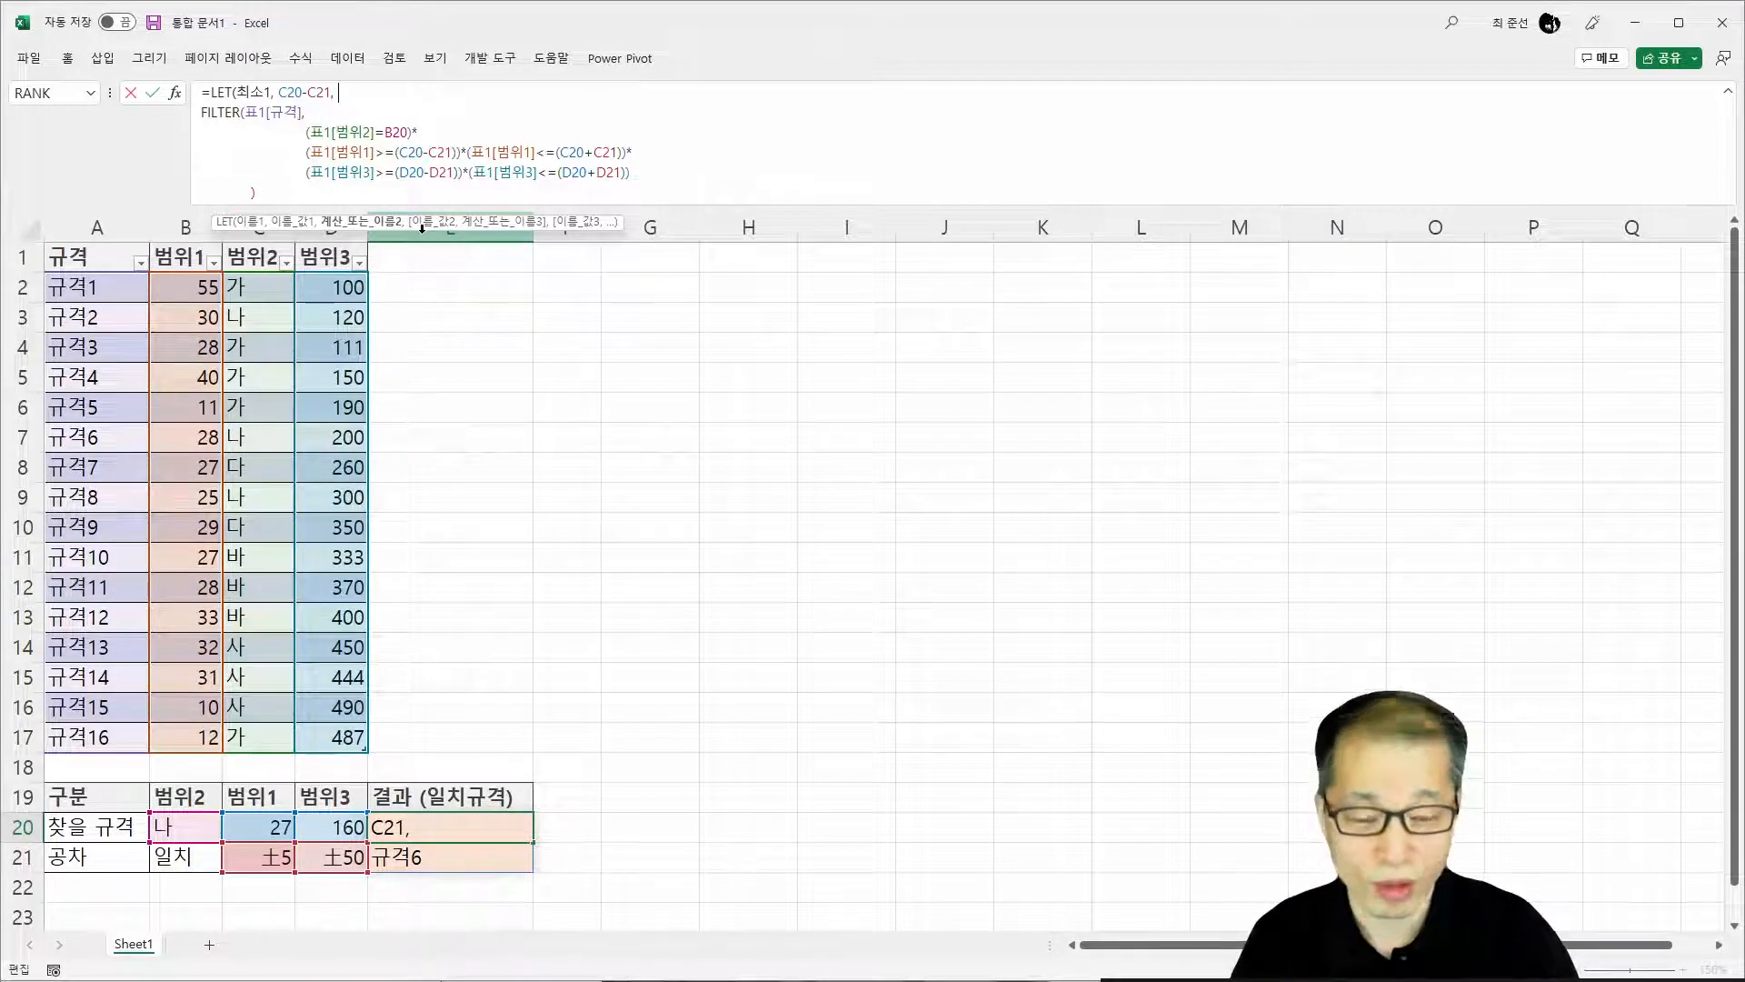
# Add a new line in the LET function defining the name 최대1 as C20+C21
pyautogui.press('alt')
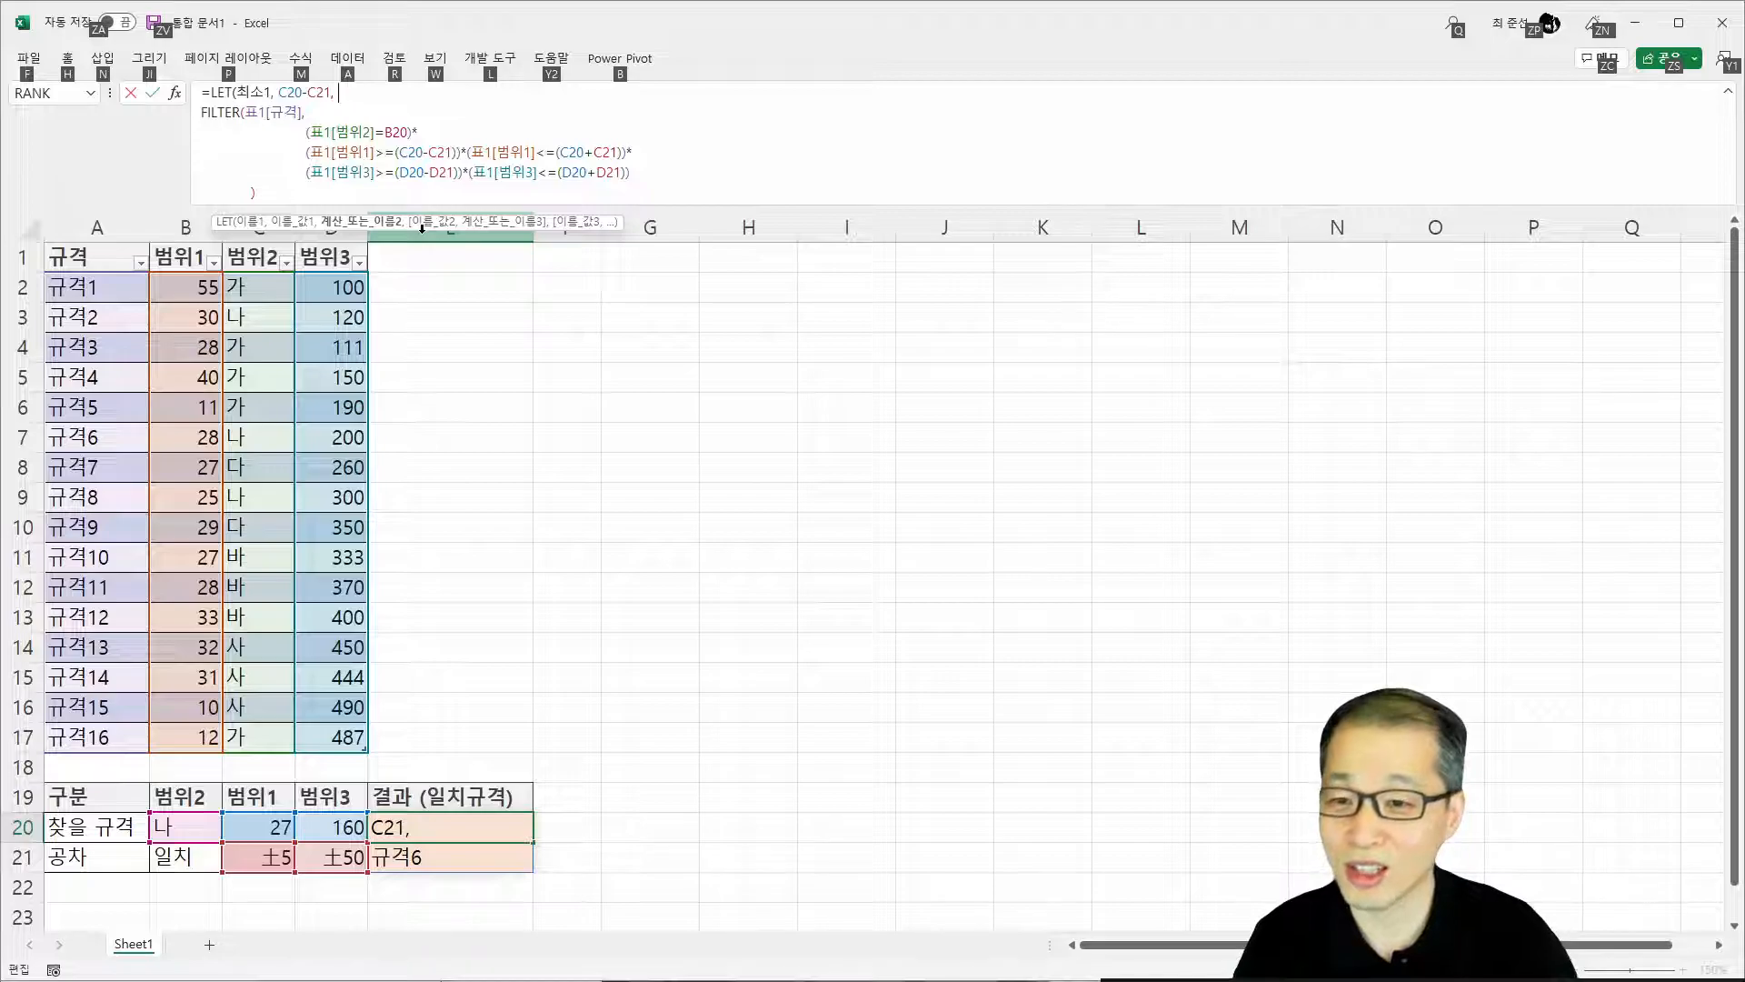
pyautogui.hotkey('alt', 'Return')
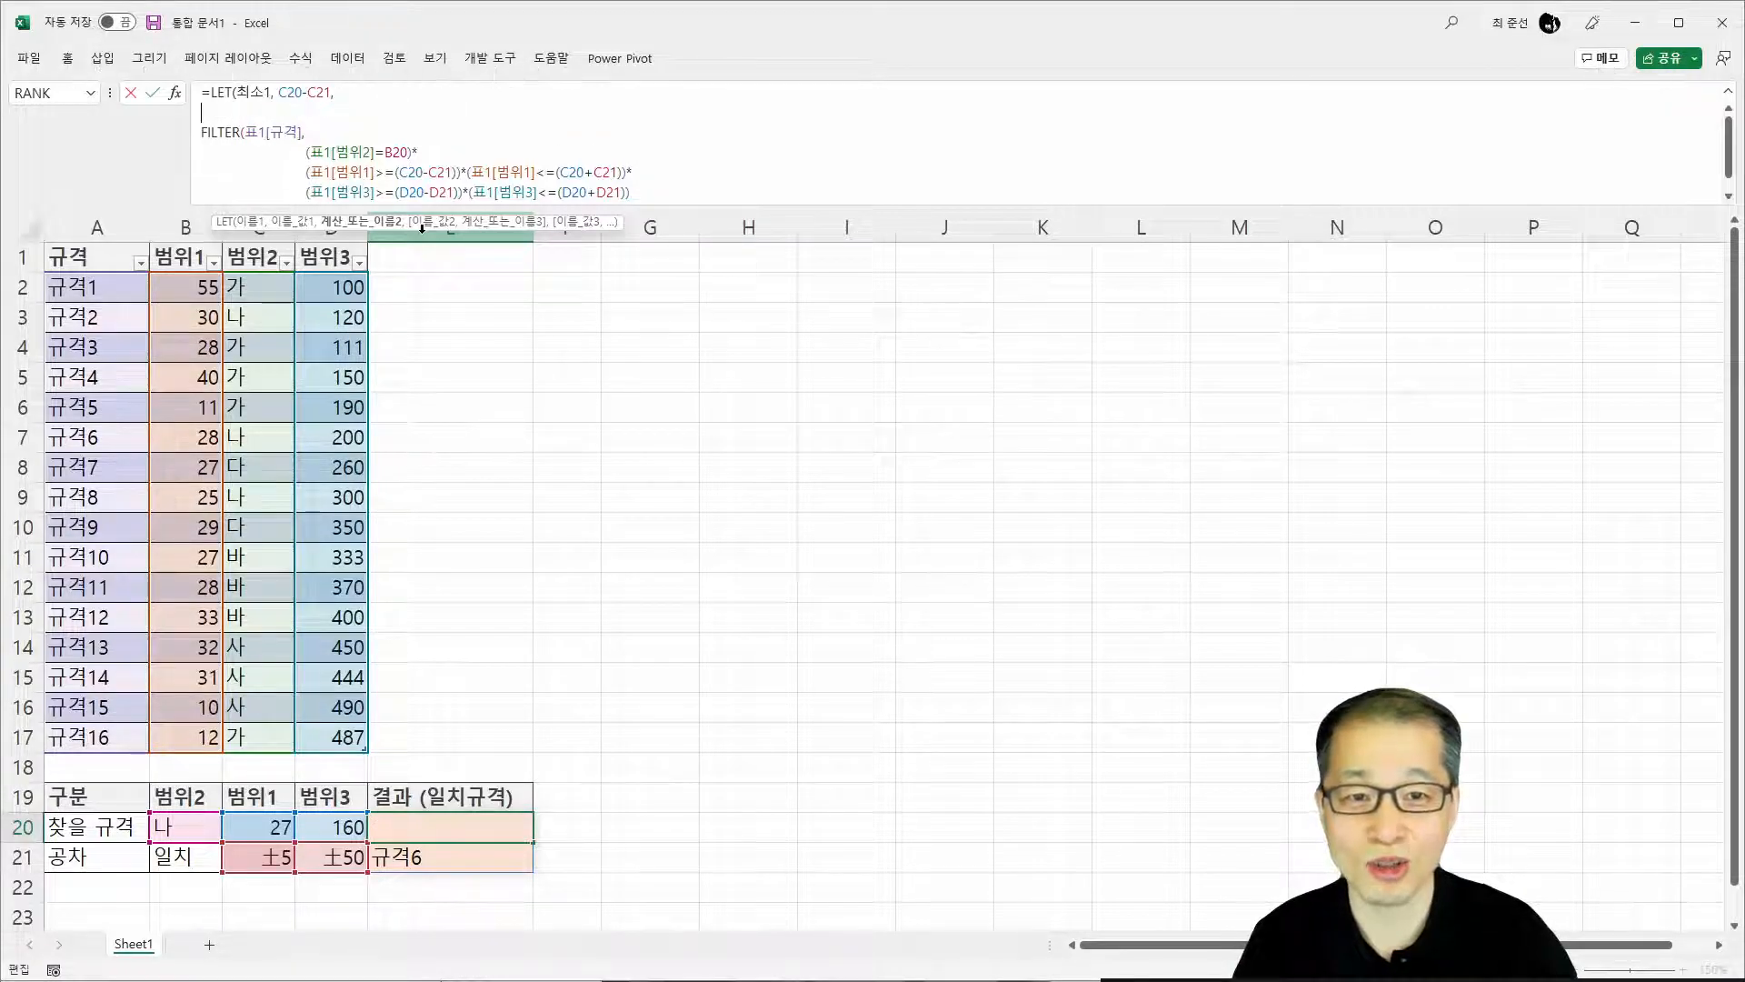
pyautogui.write('최대1,')
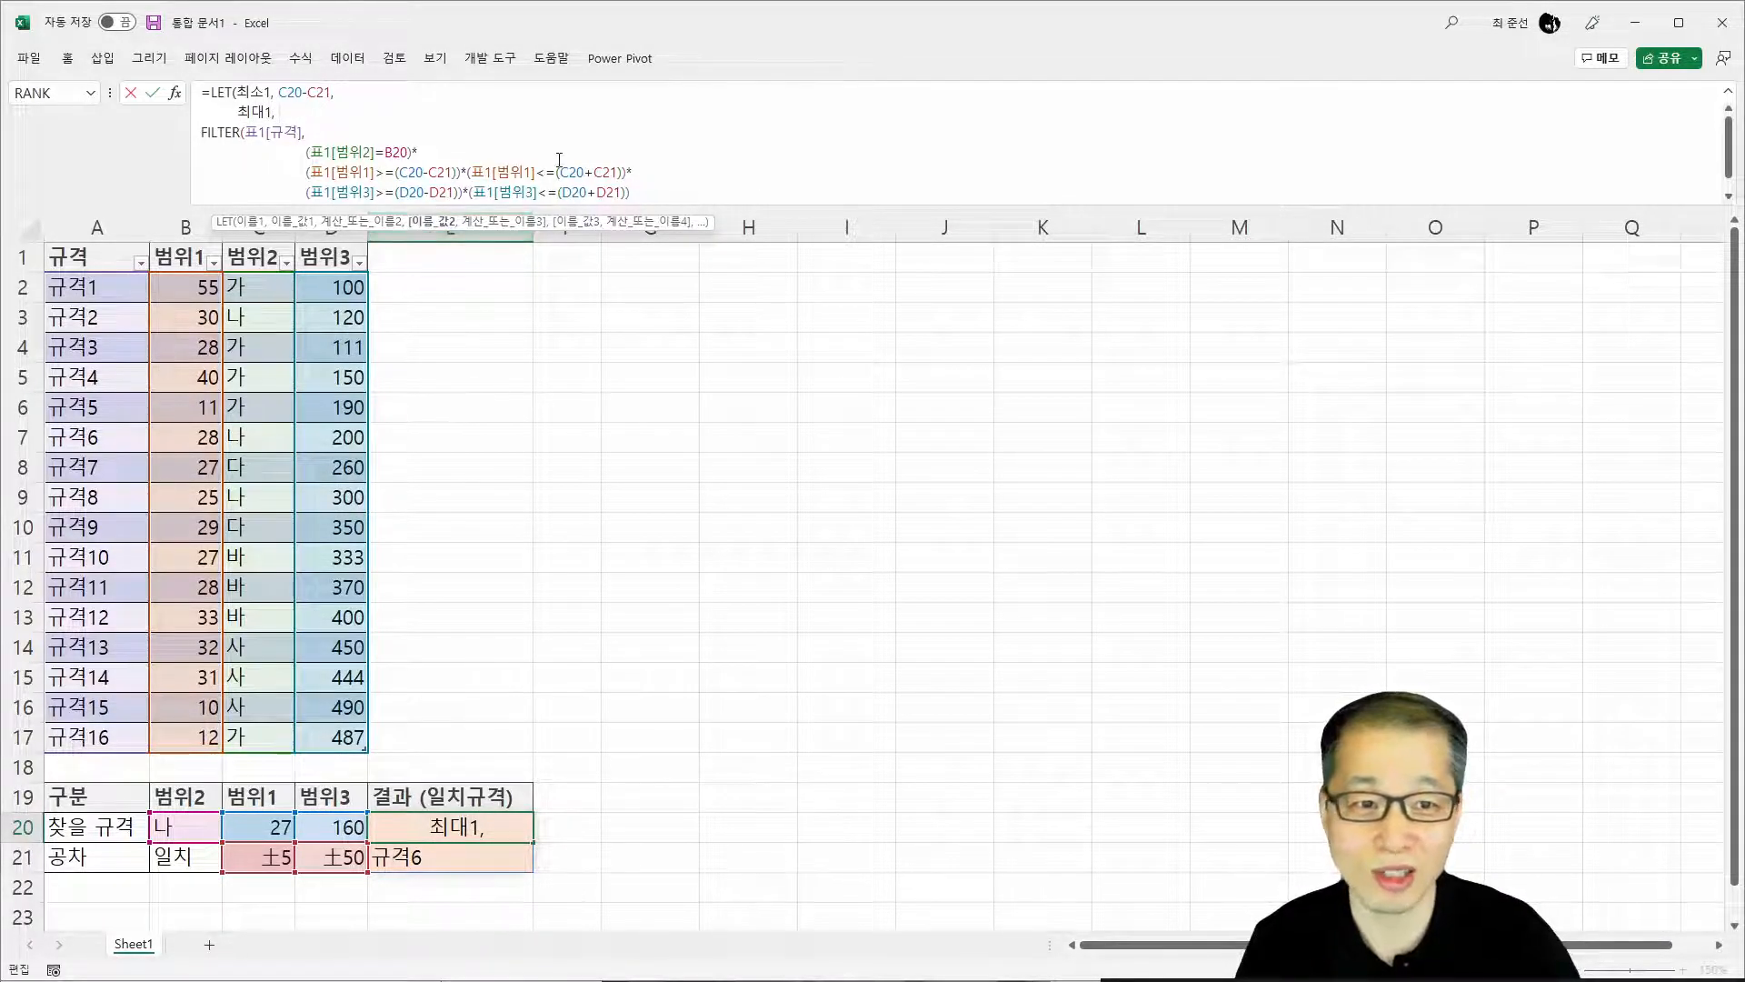
pyautogui.moveTo(559, 172); pyautogui.dragTo(619, 172)
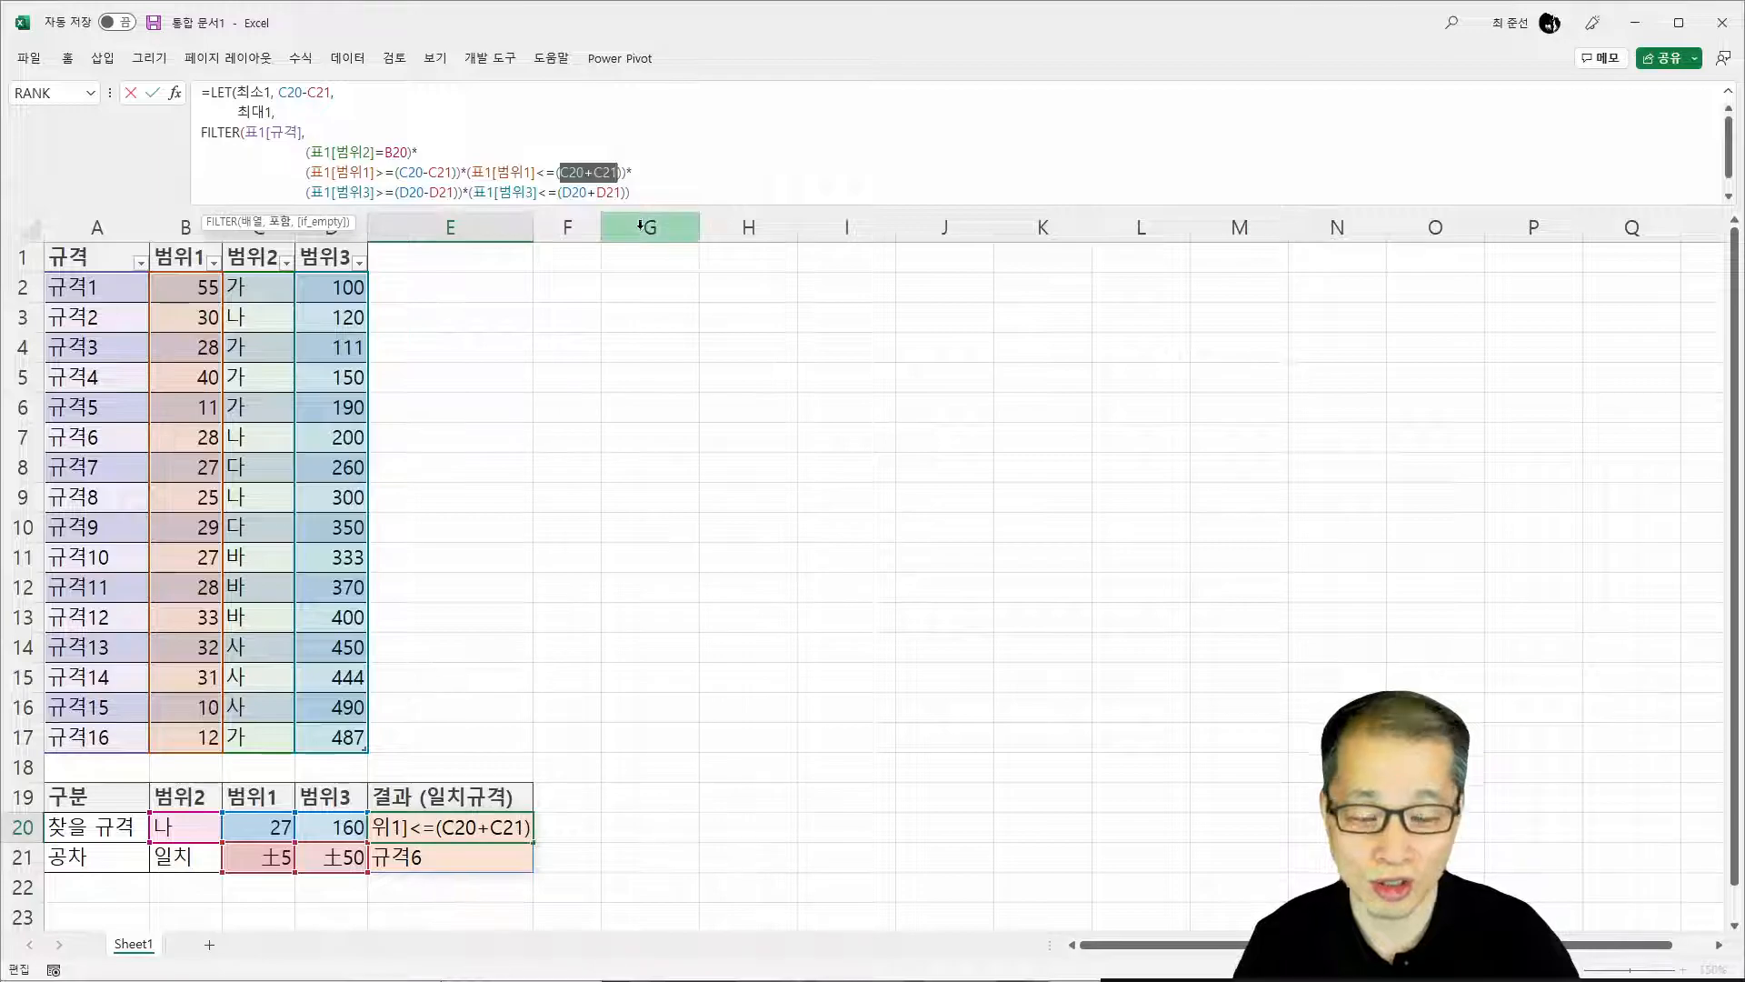
pyautogui.click(351, 121)
pyautogui.hotkey('ctrl', 'v')
pyautogui.write(',')
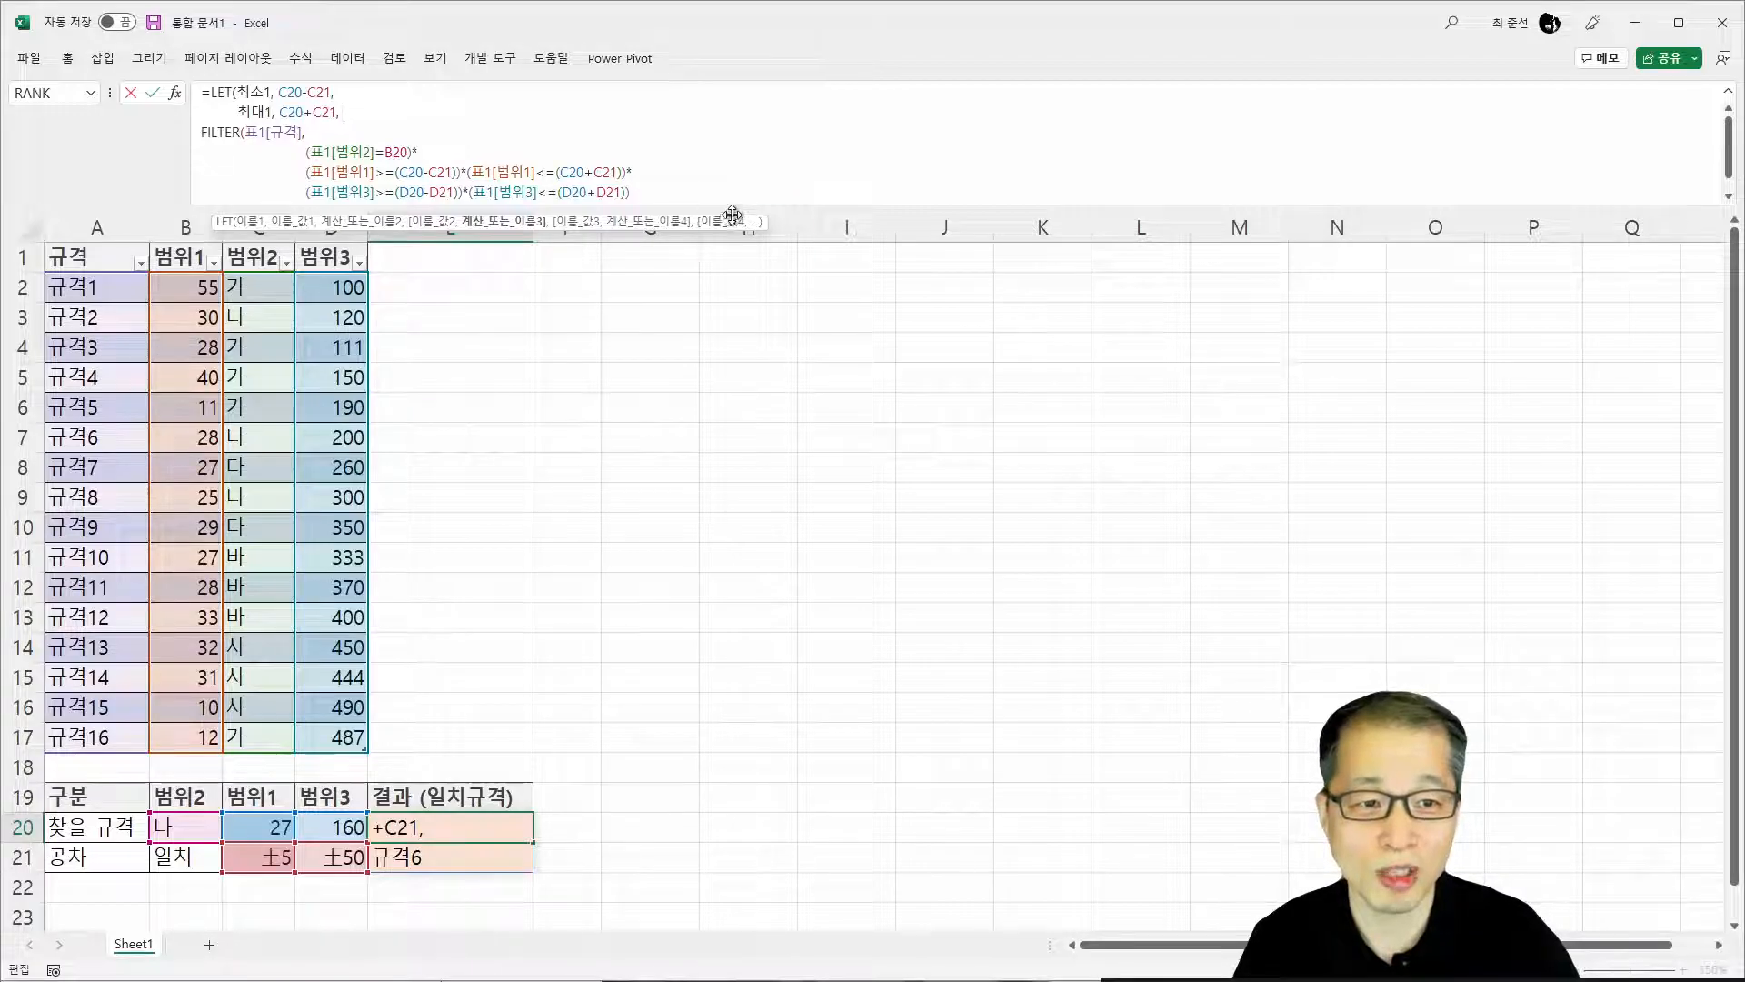
# Enlarge the formula editing area and define the LET name 최소3 as D20-D21 on a new line
pyautogui.click(651, 172)
pyautogui.moveTo(667, 205); pyautogui.dragTo(668, 277)
pyautogui.click(453, 114)
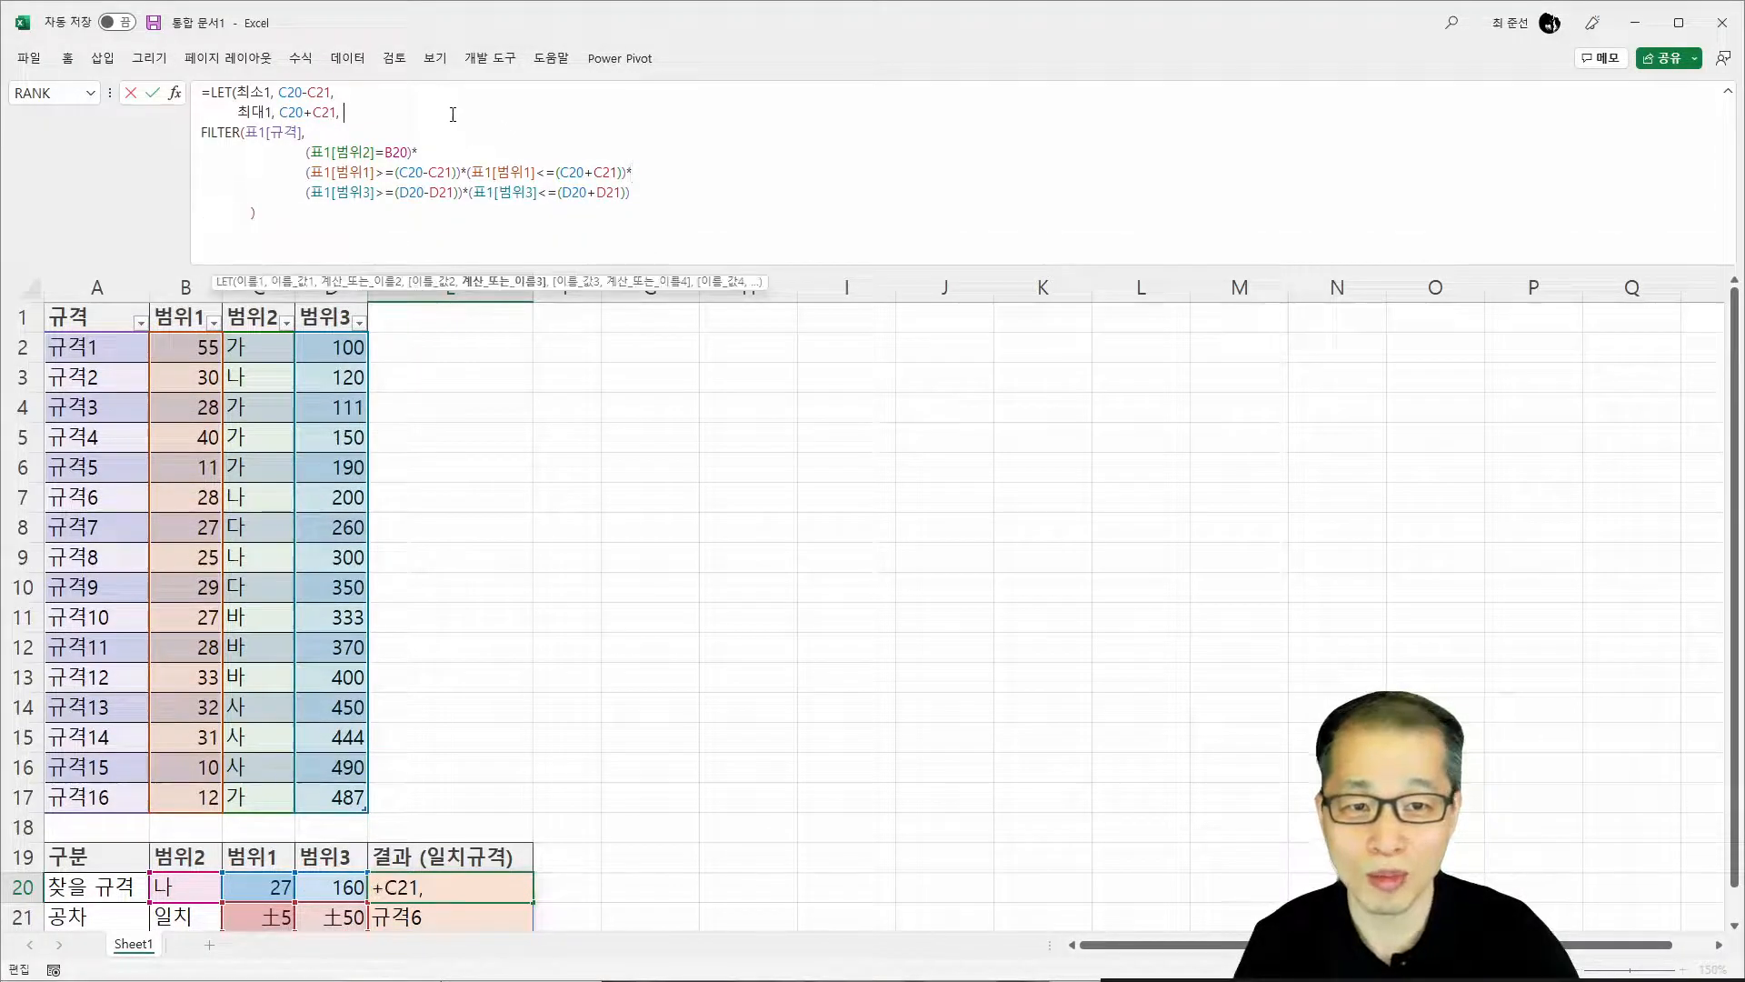
pyautogui.hotkey('alt', 'Return')
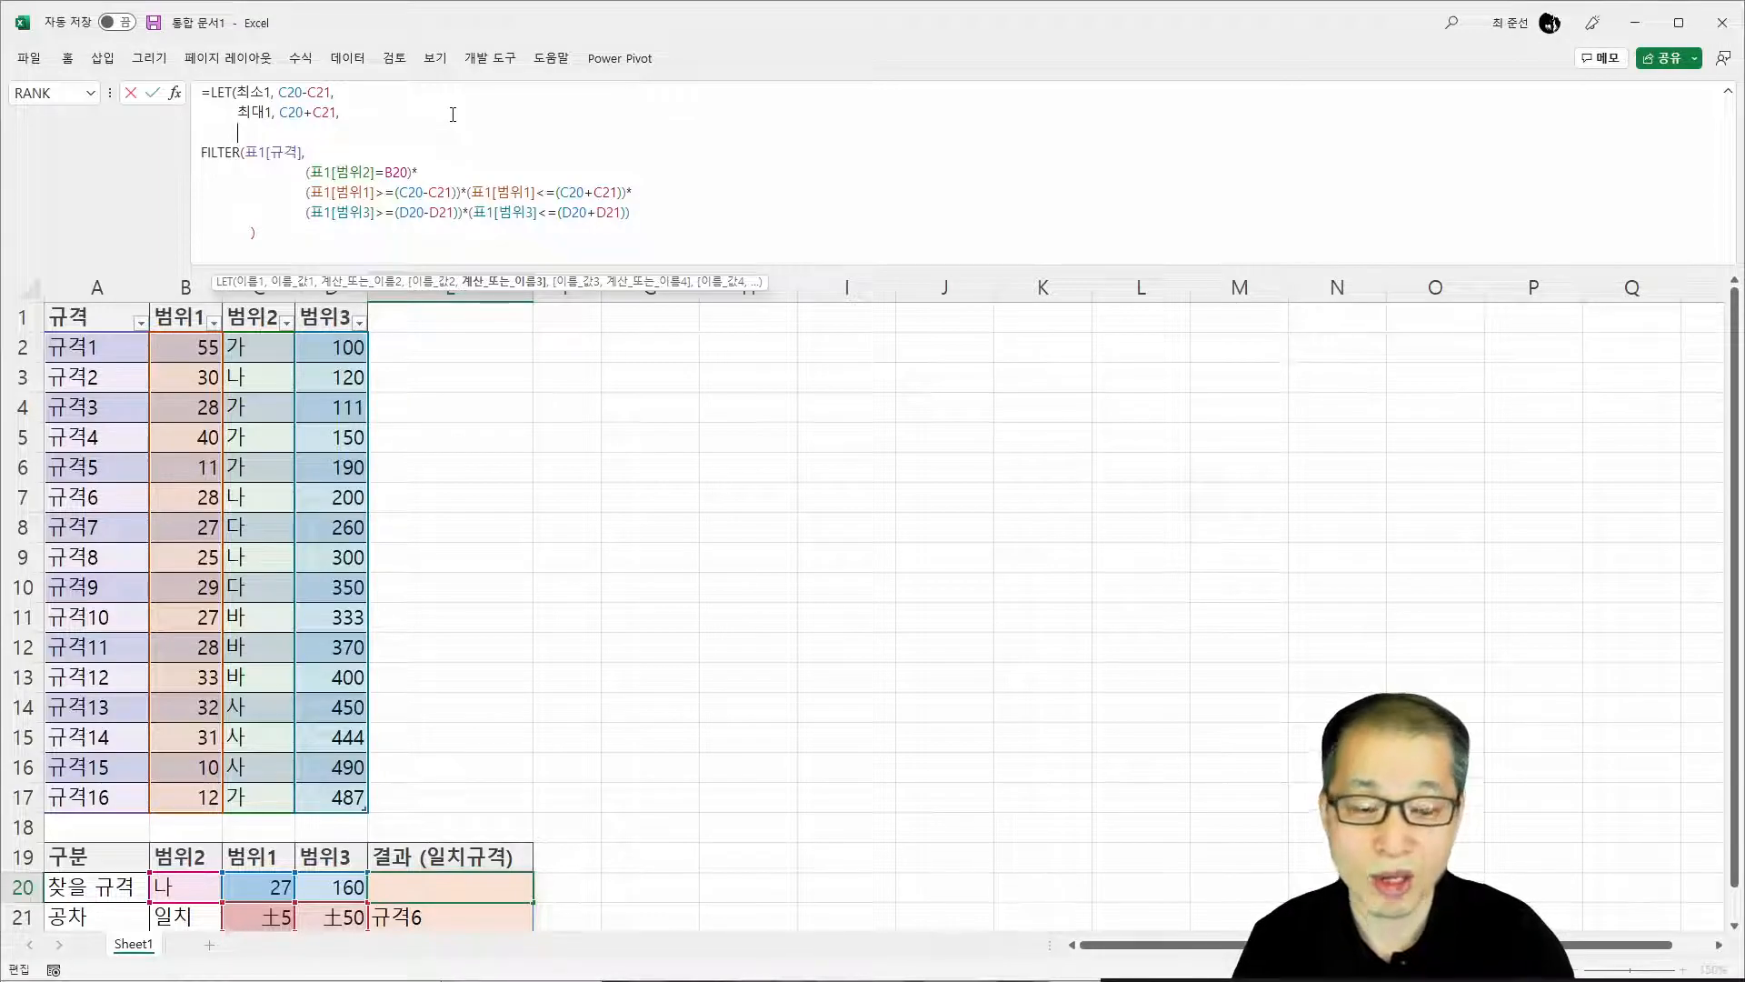
pyautogui.write('최소3,')
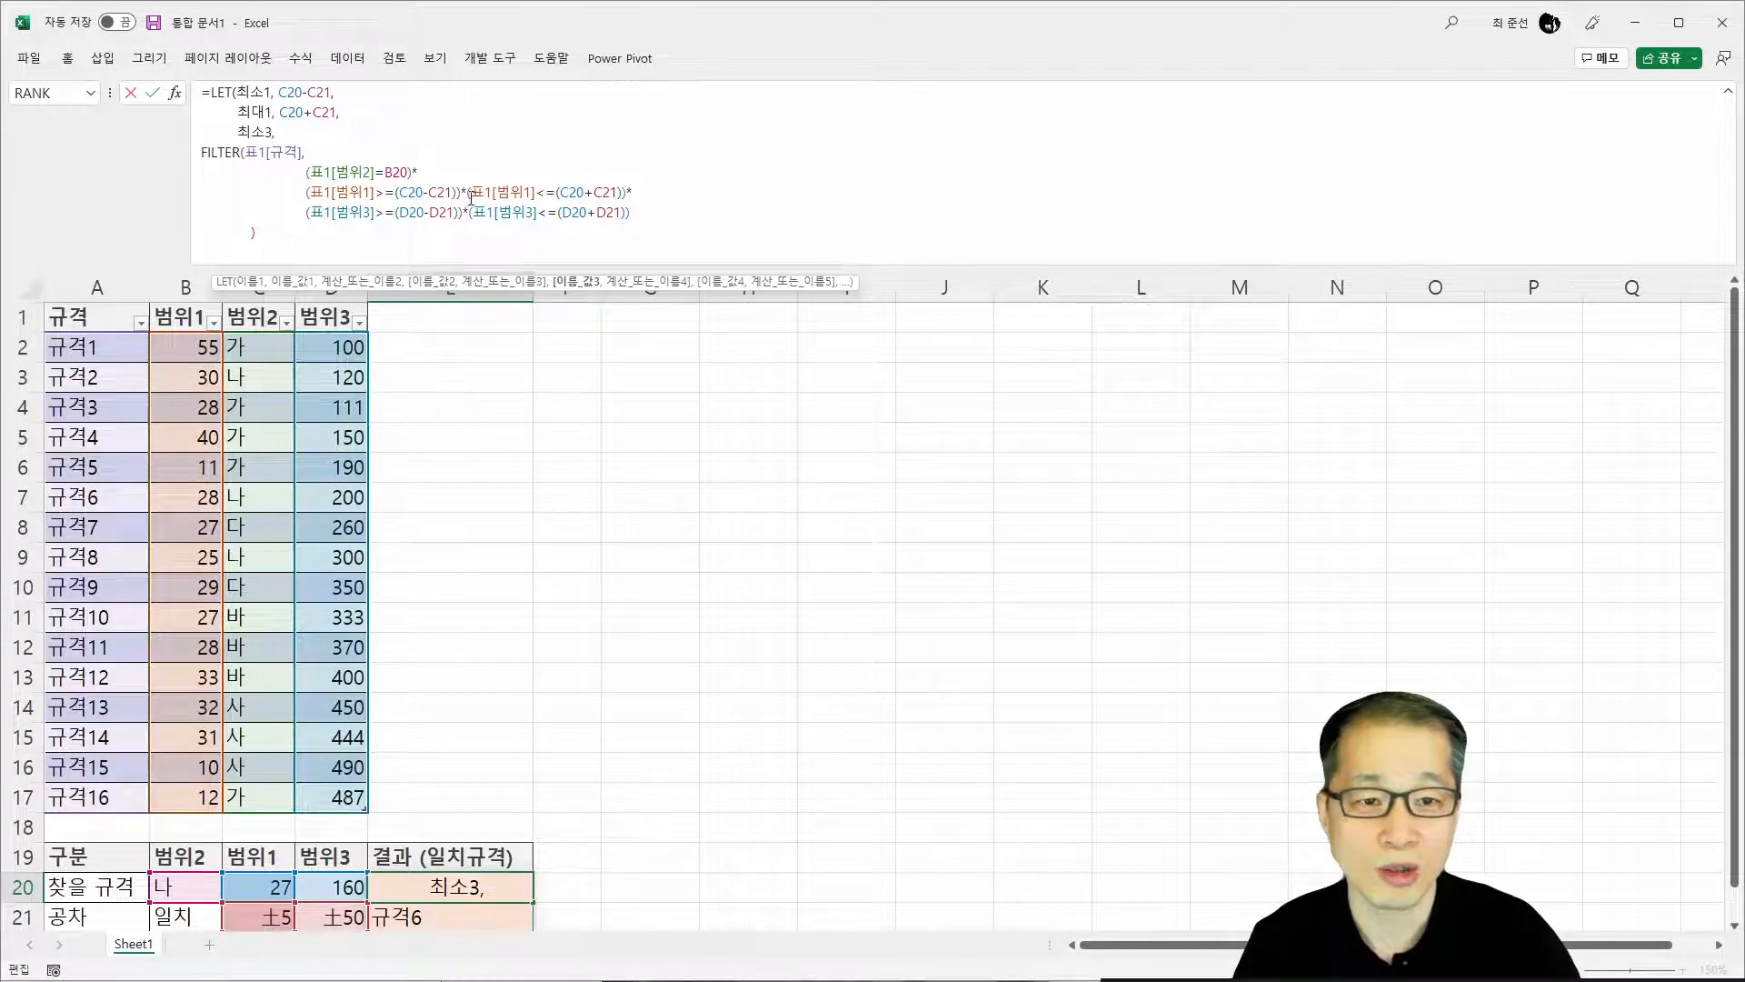
pyautogui.moveTo(398, 214); pyautogui.dragTo(454, 218)
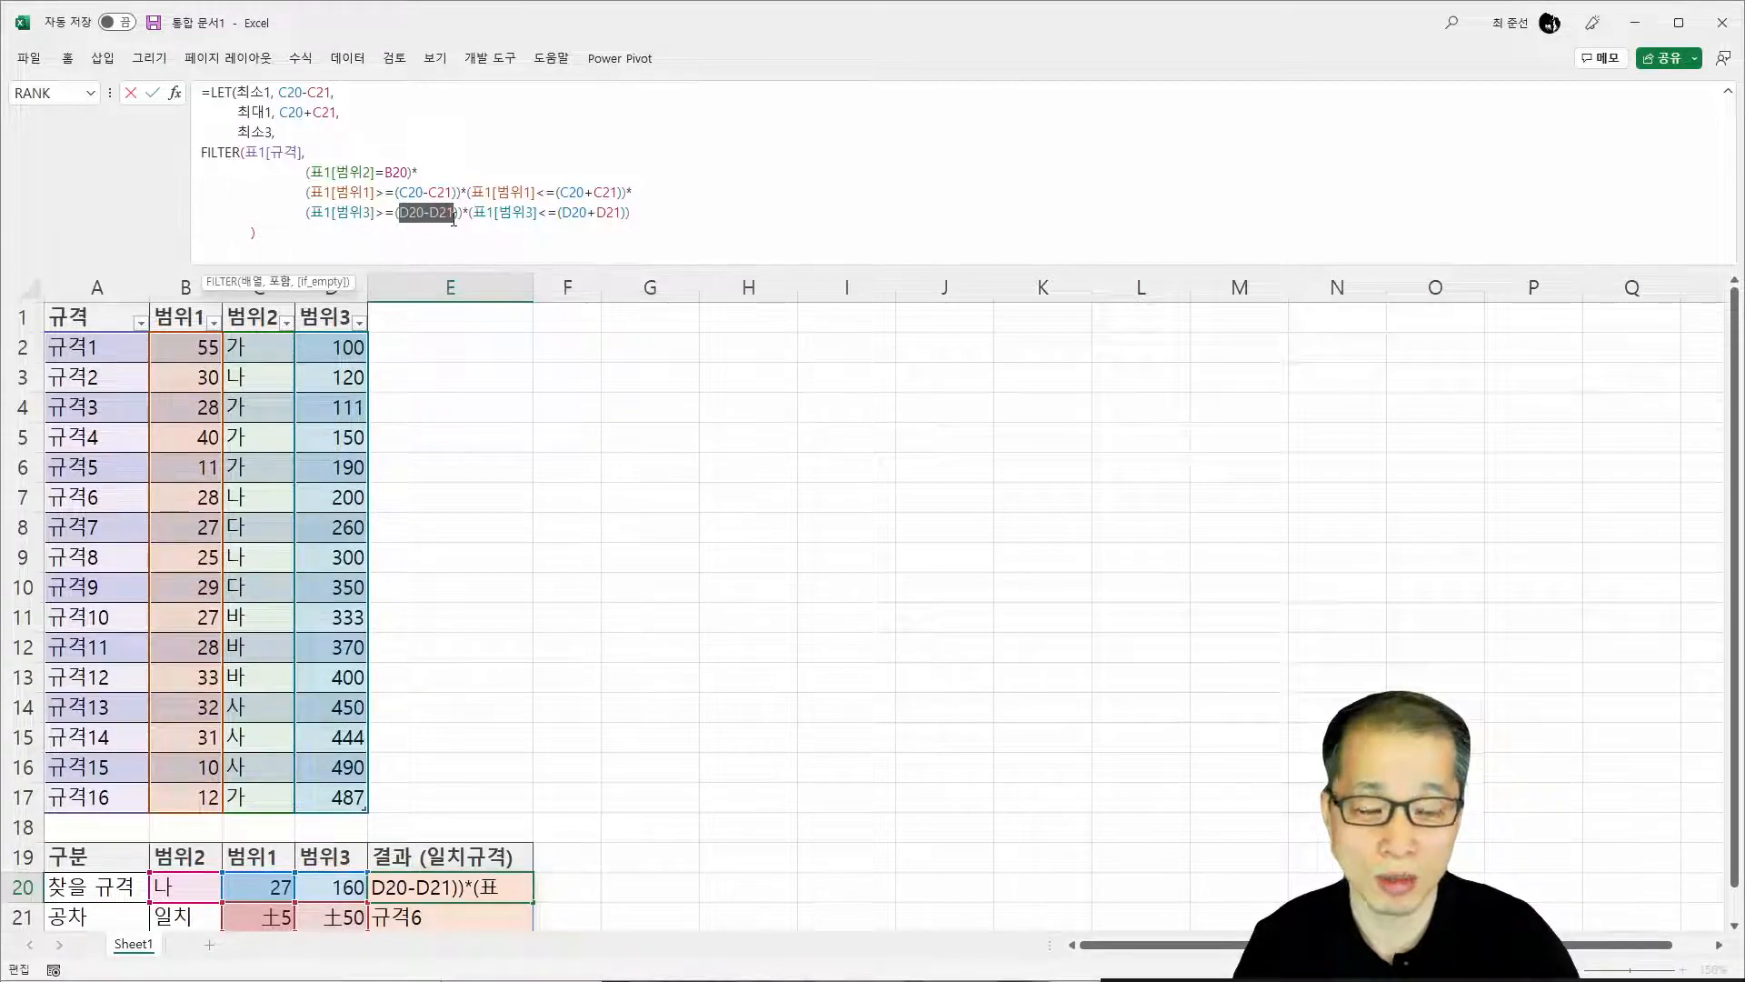
pyautogui.hotkey('ctrl', 'c')
pyautogui.click(363, 132)
pyautogui.hotkey('ctrl', 'v')
pyautogui.write(',')
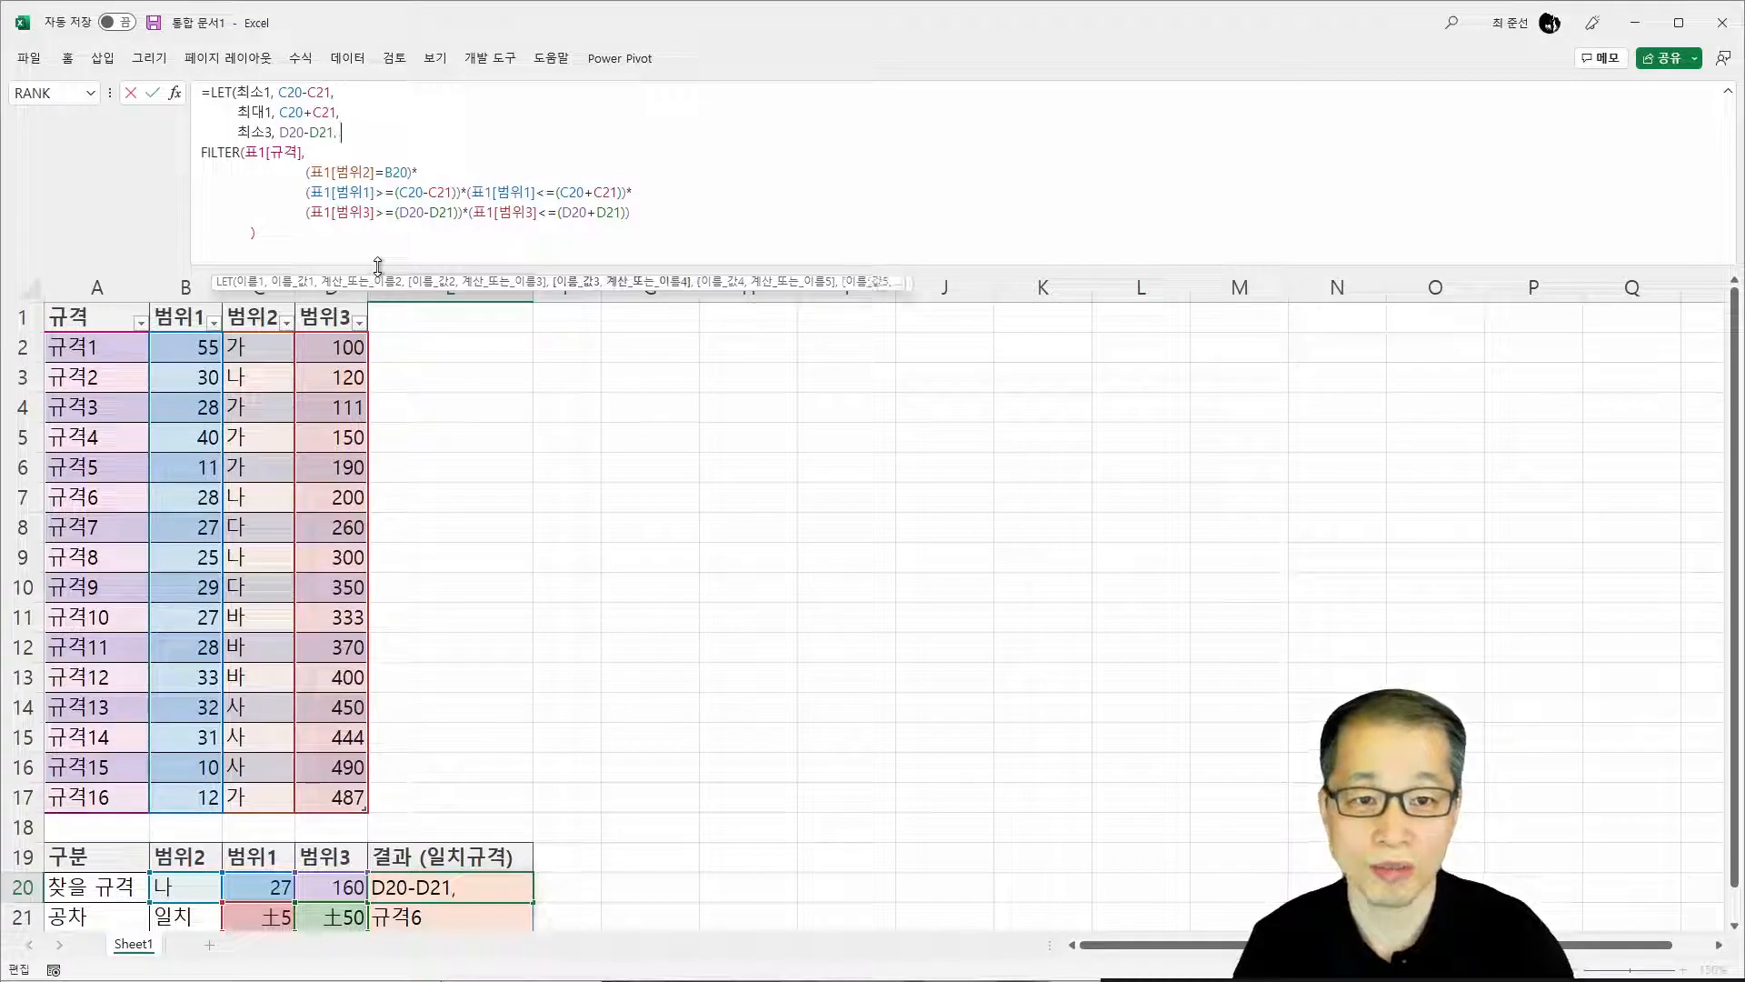
# Add a fourth LET definition on a new line, naming D20+D21 as 최대3
pyautogui.hotkey('alt', 'Return')
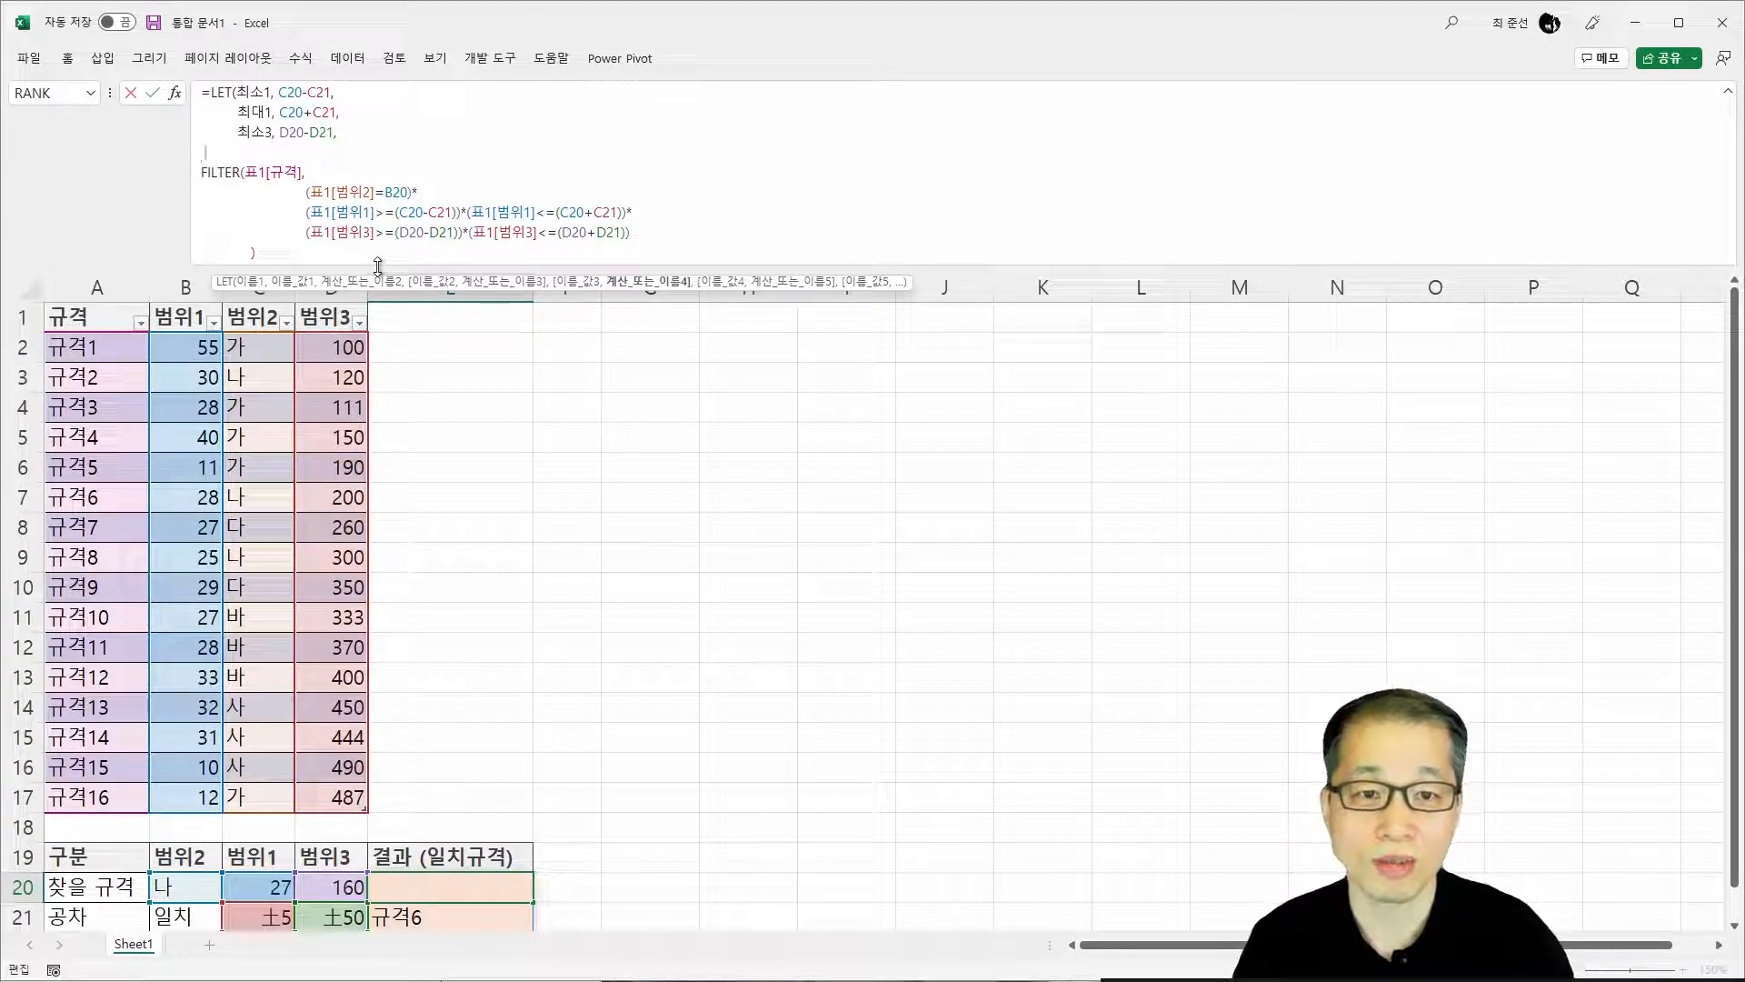
pyautogui.write('최ㅐ')
pyautogui.write('3,')
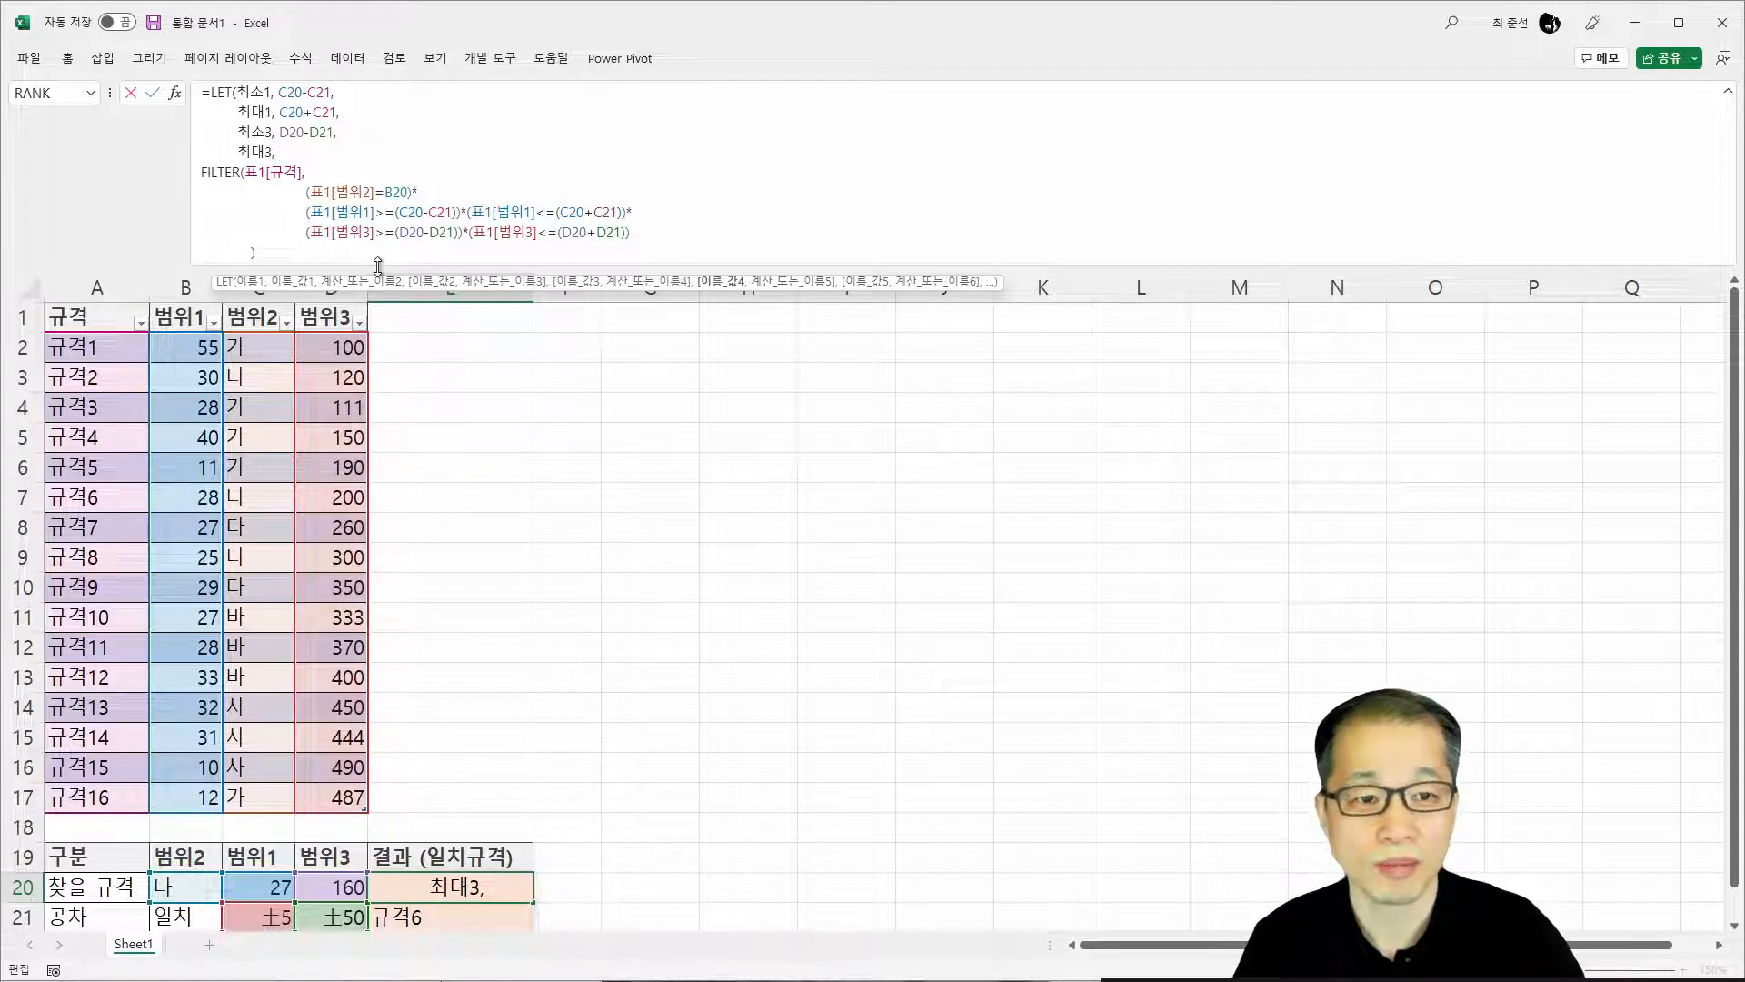
pyautogui.moveTo(562, 233); pyautogui.dragTo(622, 239)
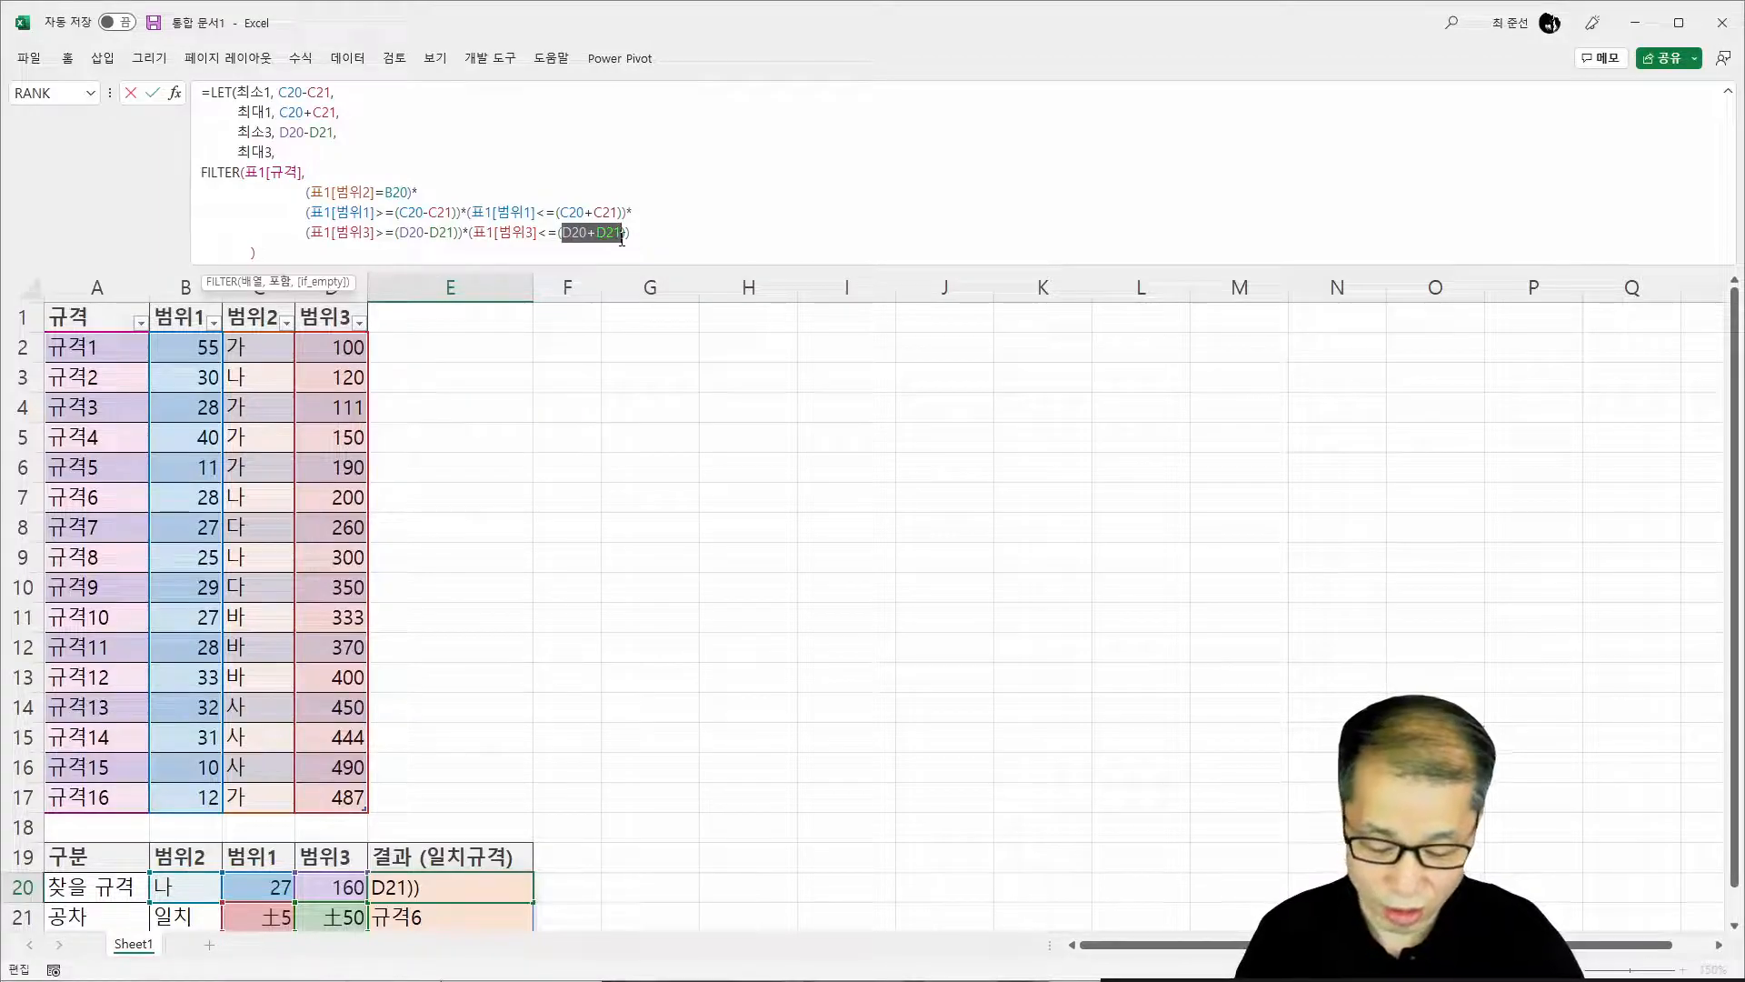
pyautogui.hotkey('ctrl', 'c')
pyautogui.click(375, 169)
pyautogui.hotkey('ctrl', 'v')
pyautogui.write(',')
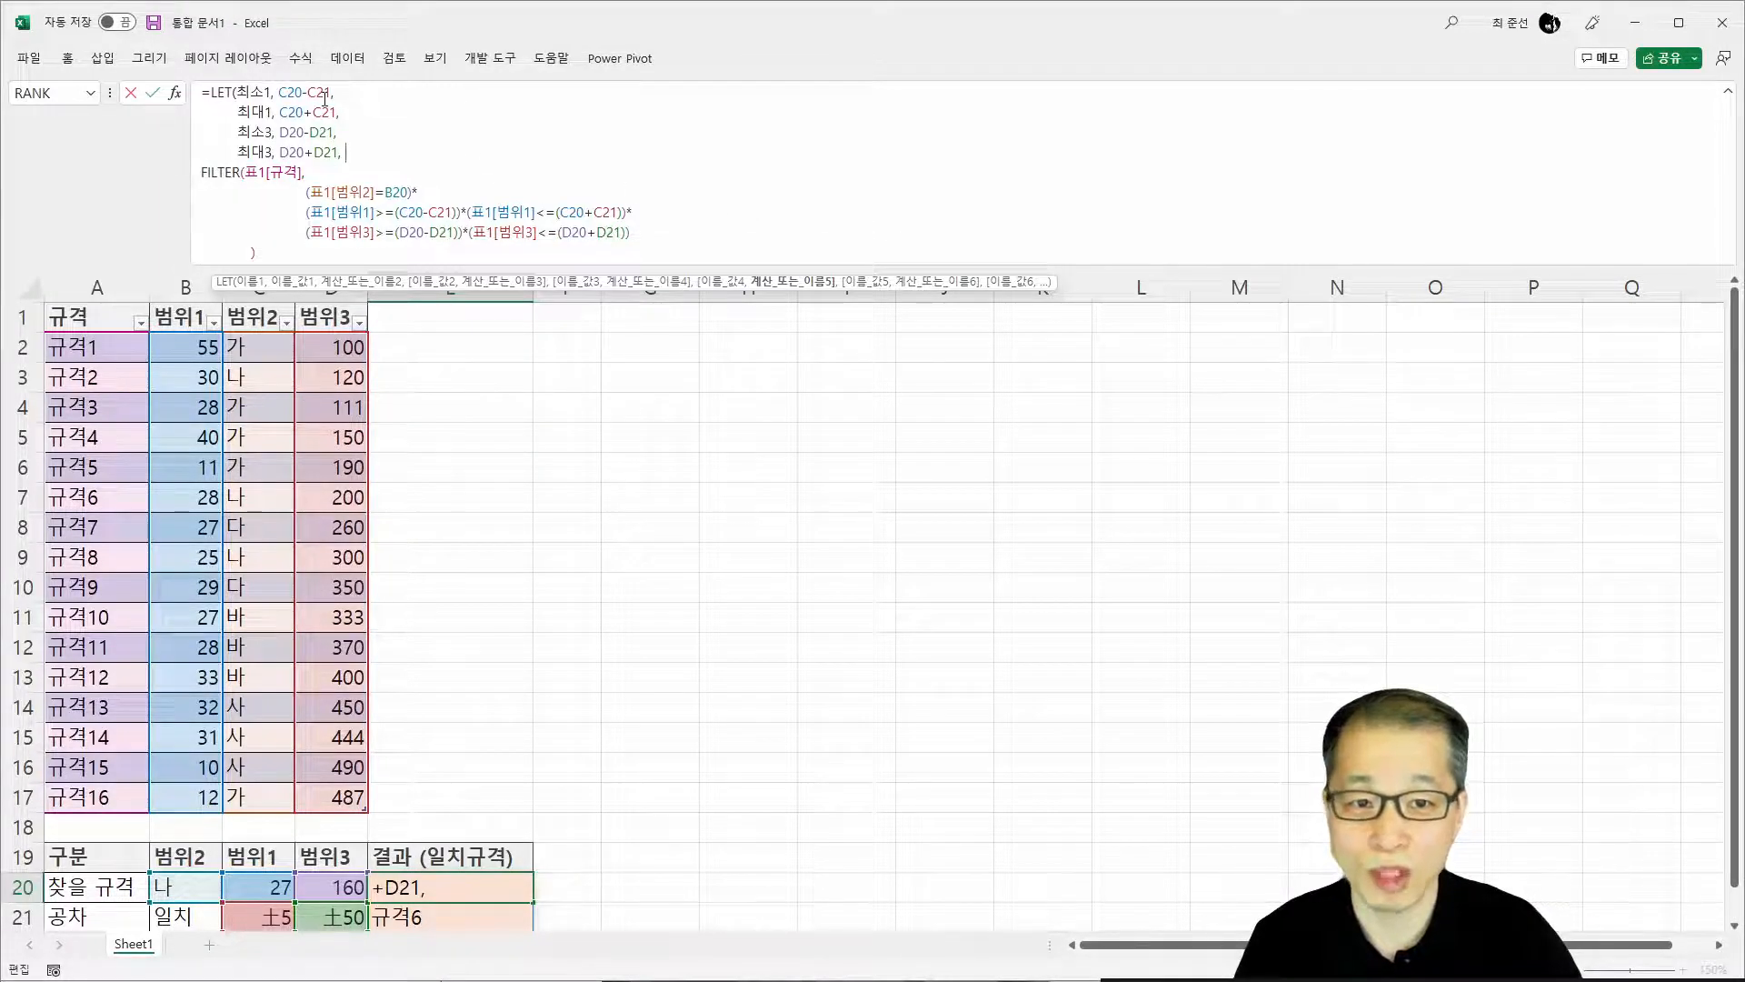
# Separate FILTER from the LET definitions with a blank line, and indent FILTER and its three condition lines into alignment
pyautogui.click(203, 173)
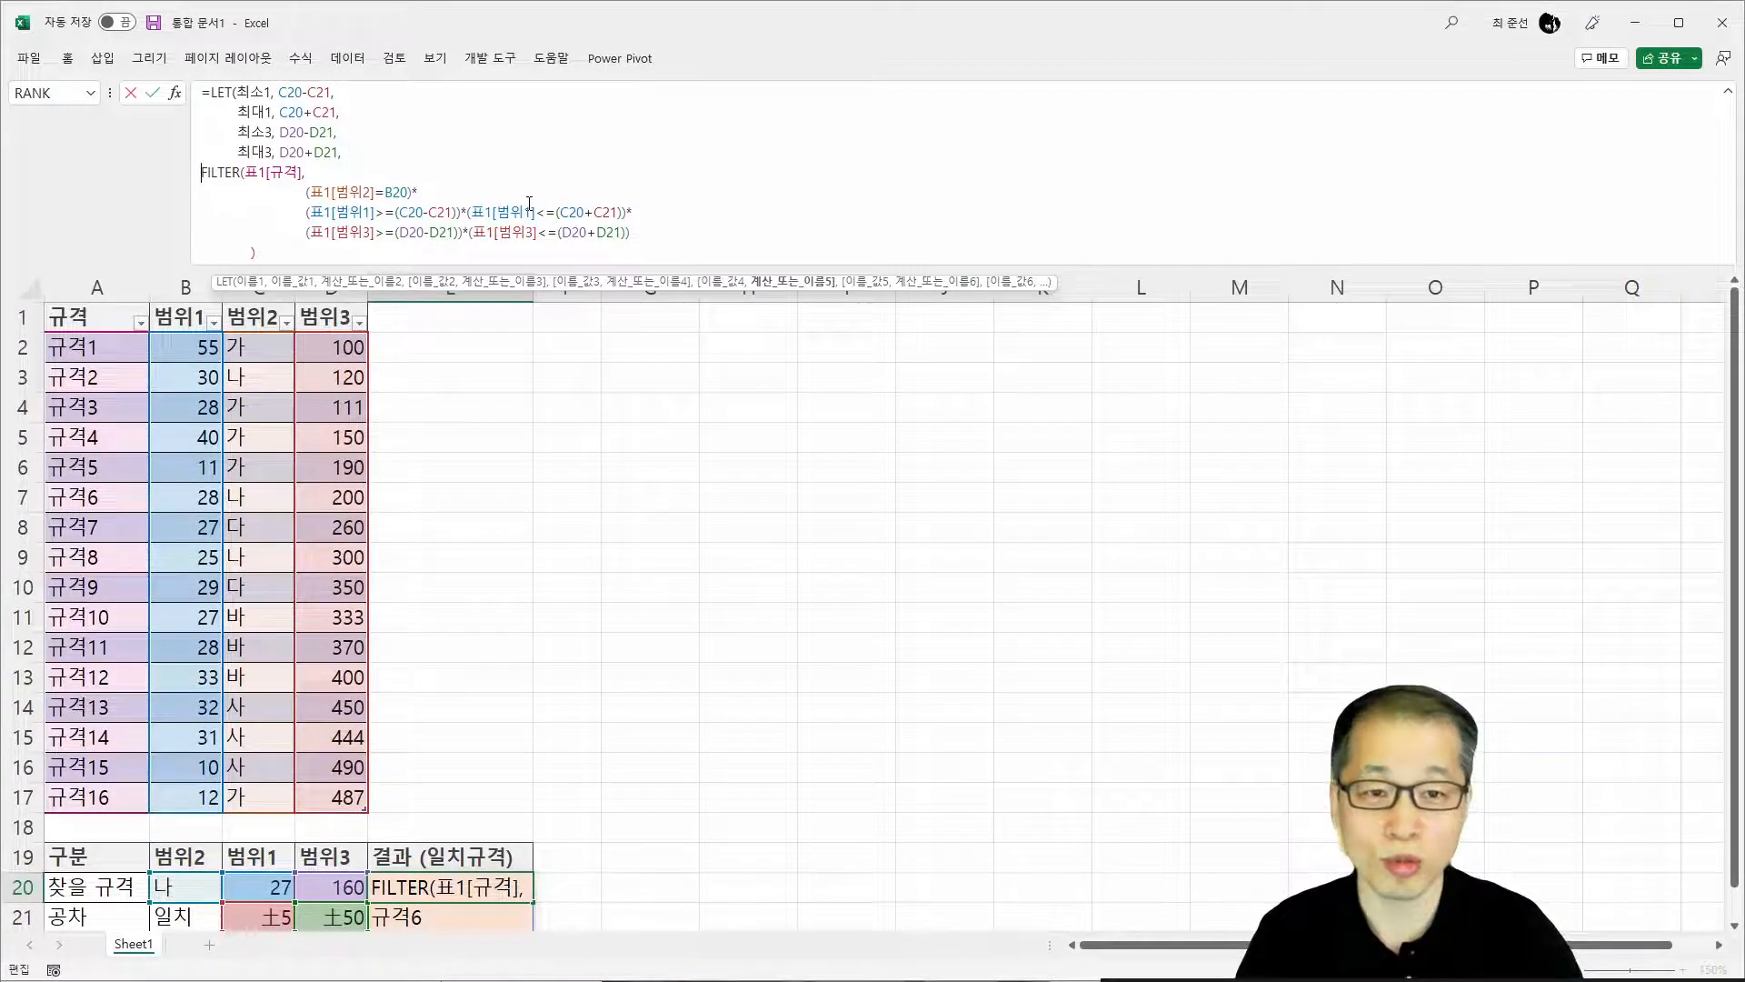
pyautogui.hotkey('alt', 'Return')
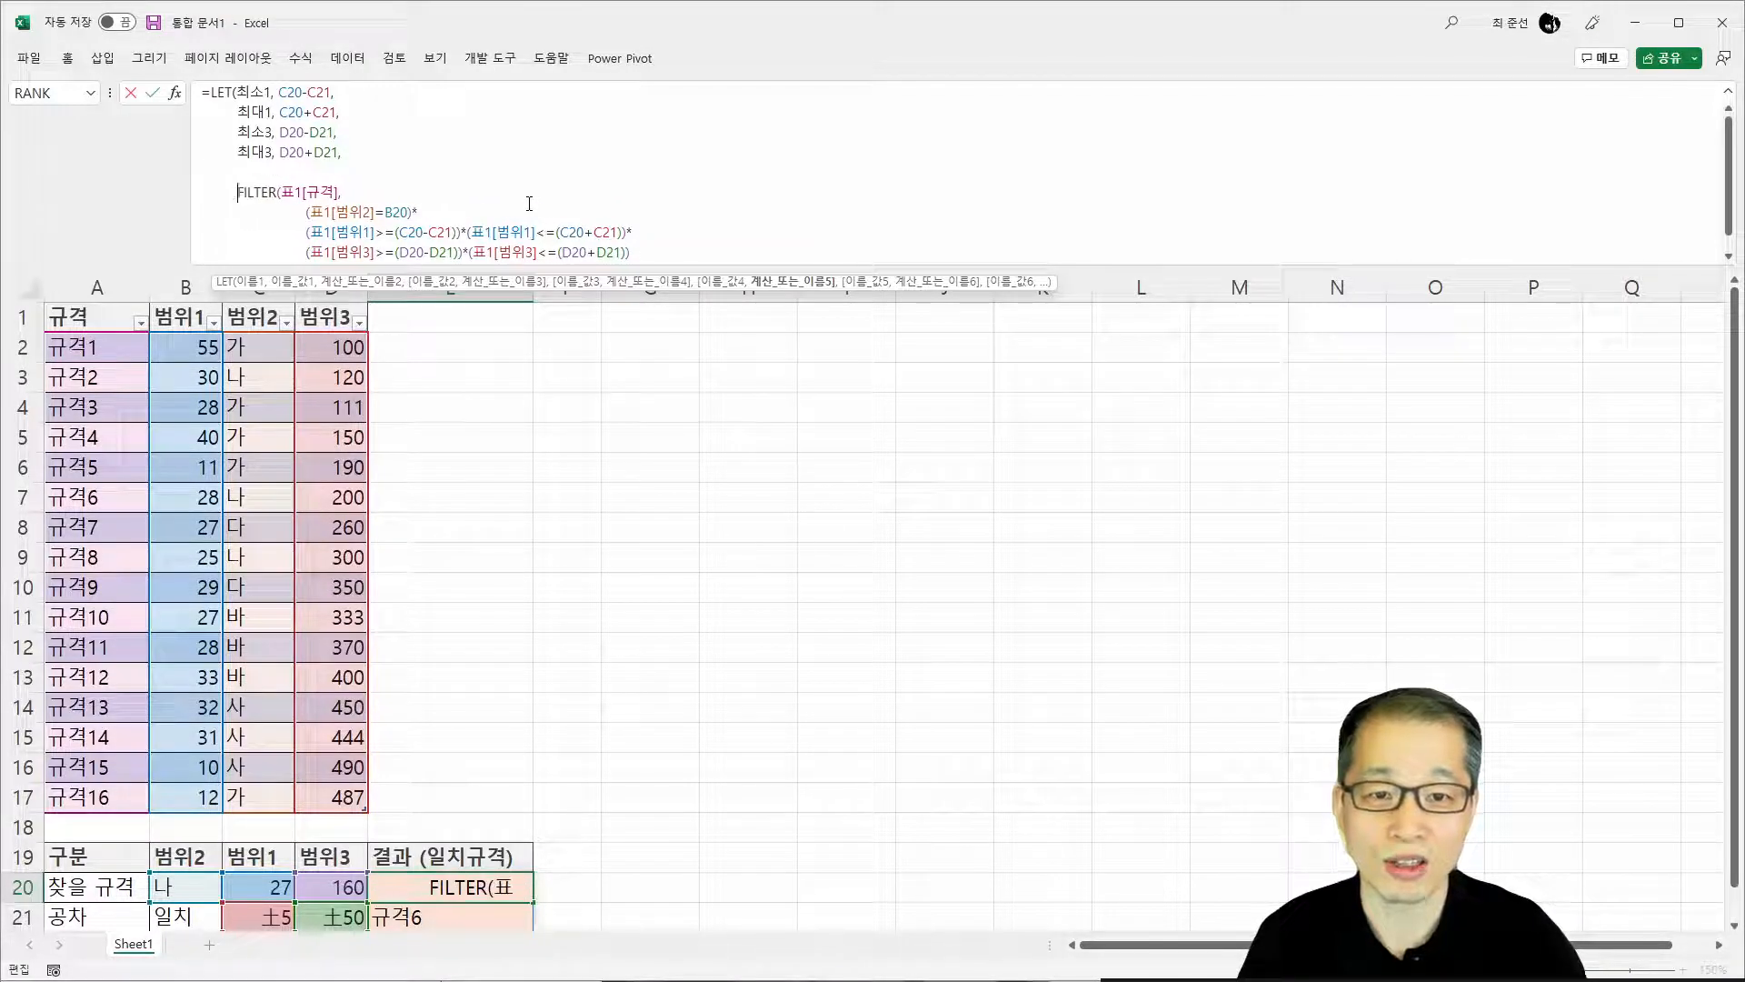
pyautogui.click(307, 212)
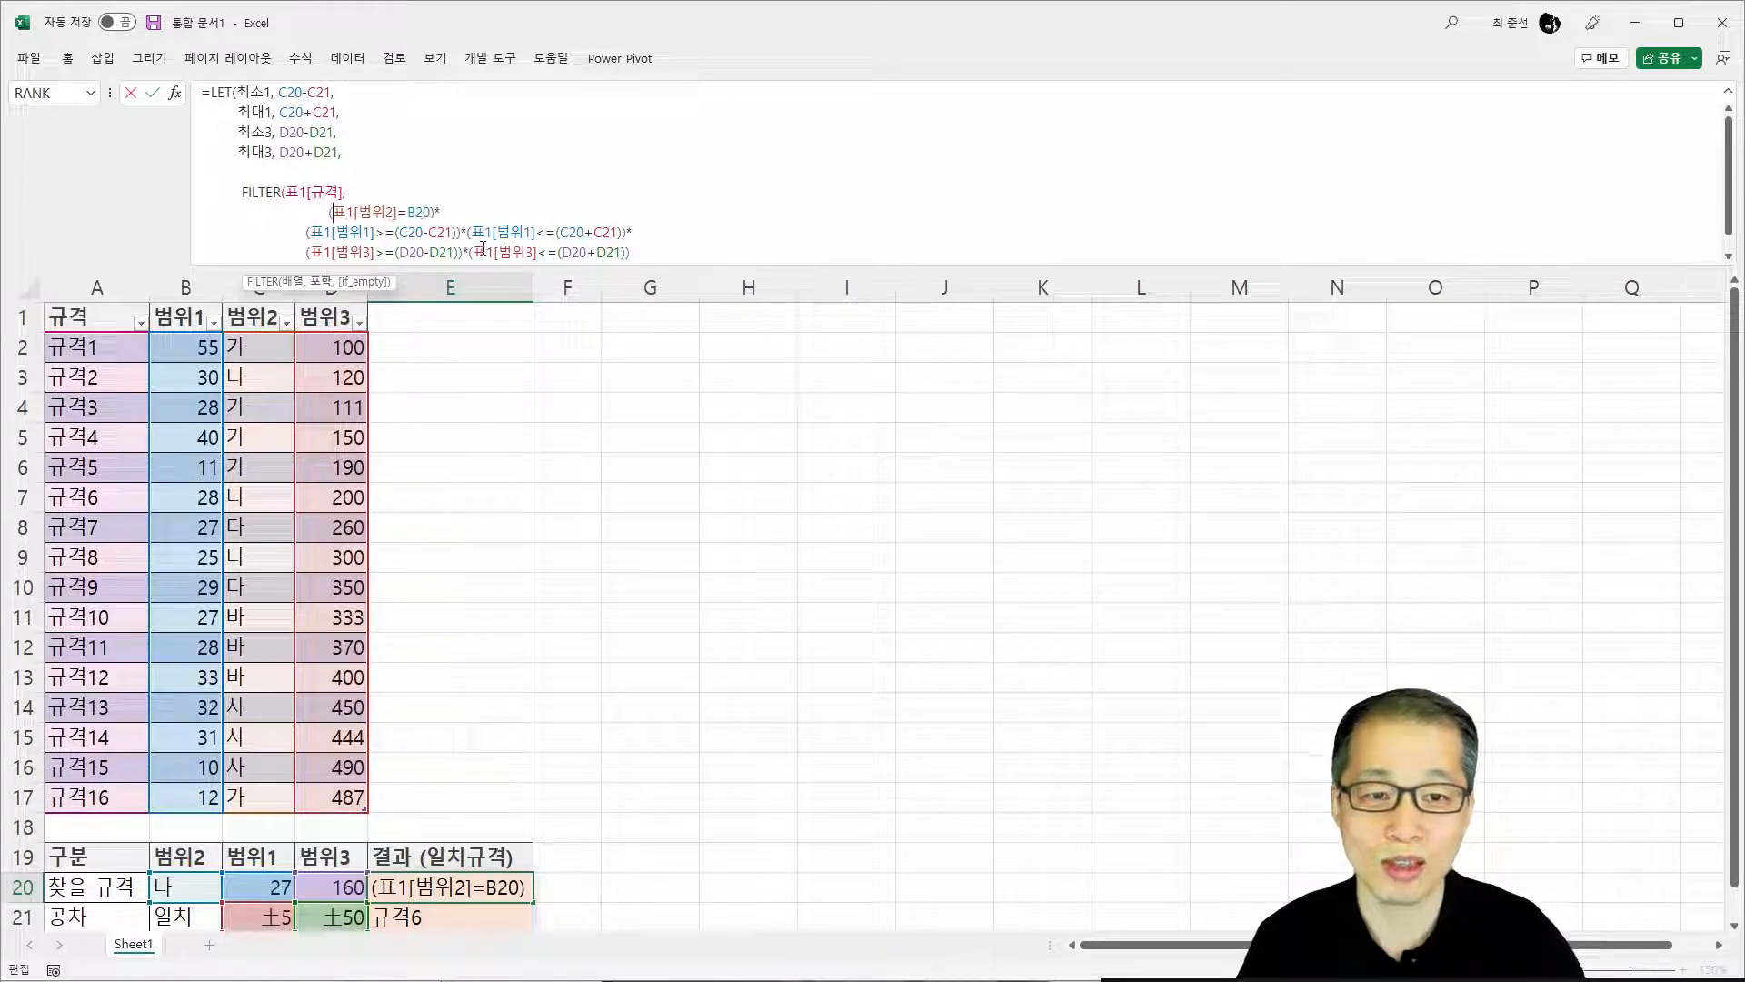
pyautogui.click(308, 232)
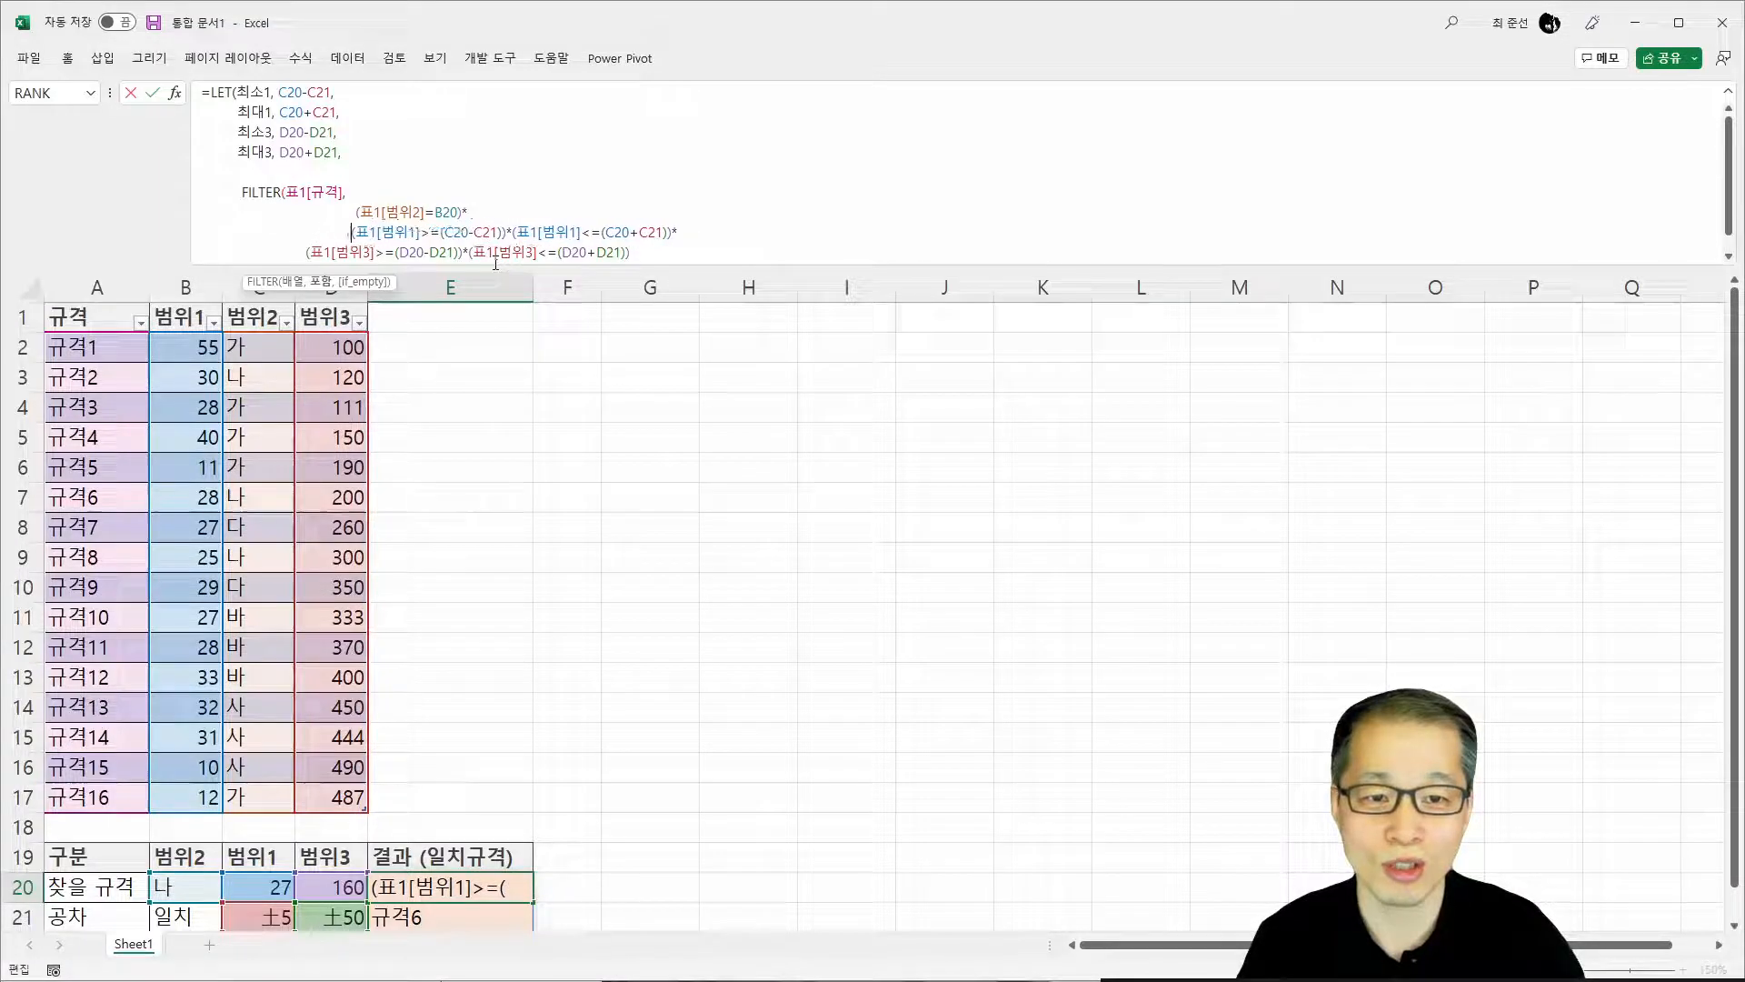
pyautogui.click(307, 252)
pyautogui.click(300, 252)
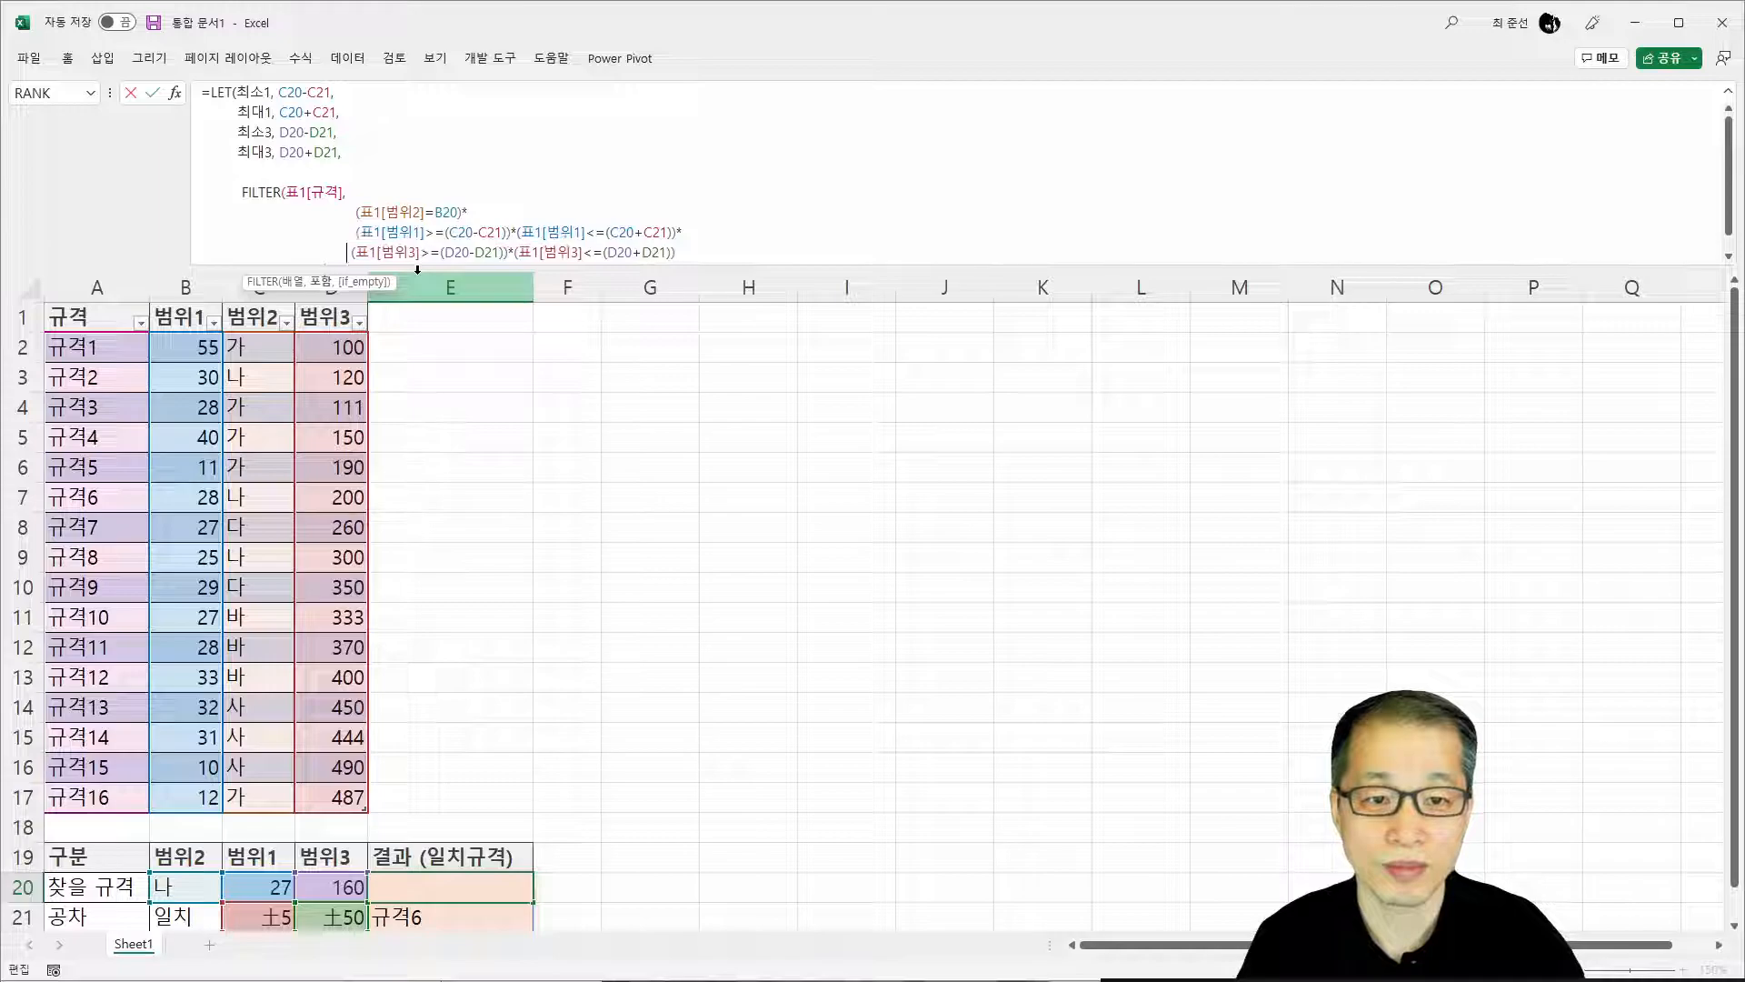
# Replace (C20-C21) with 최소1 and (C20+C21) with 최대1 in the 범위1 conditions of FILTER
pyautogui.moveTo(445, 231); pyautogui.dragTo(507, 232)
pyautogui.write('최소1')
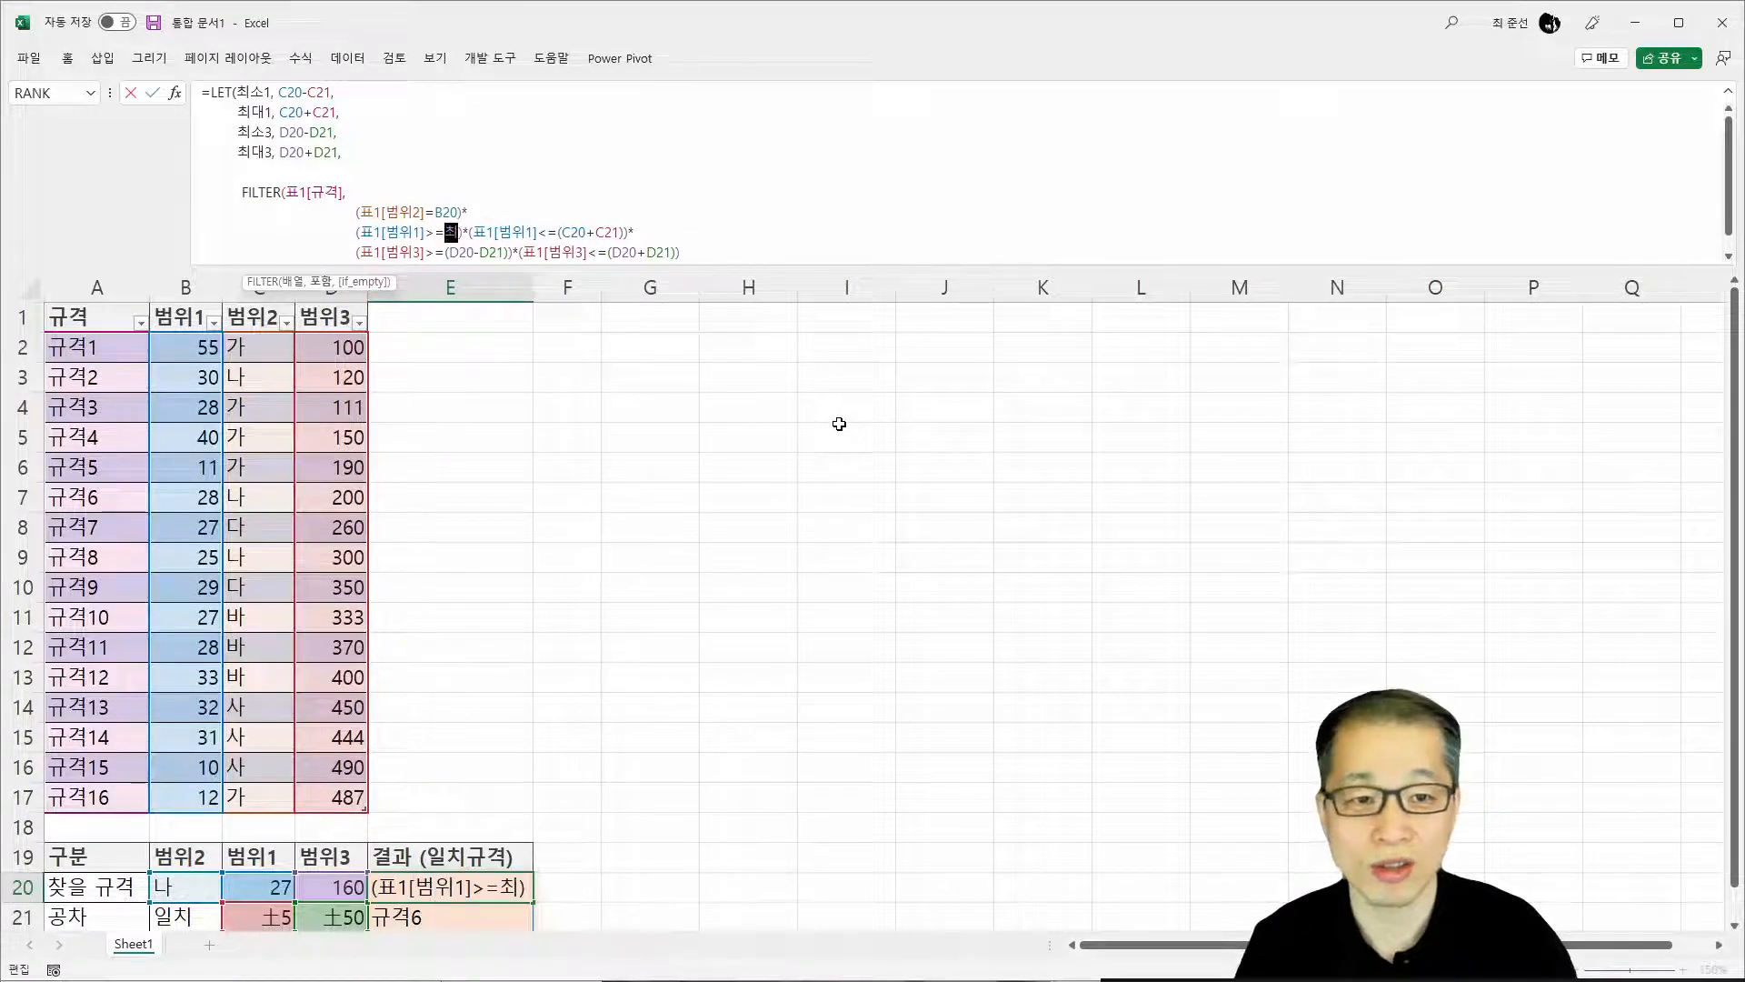
pyautogui.moveTo(579, 232); pyautogui.dragTo(642, 232)
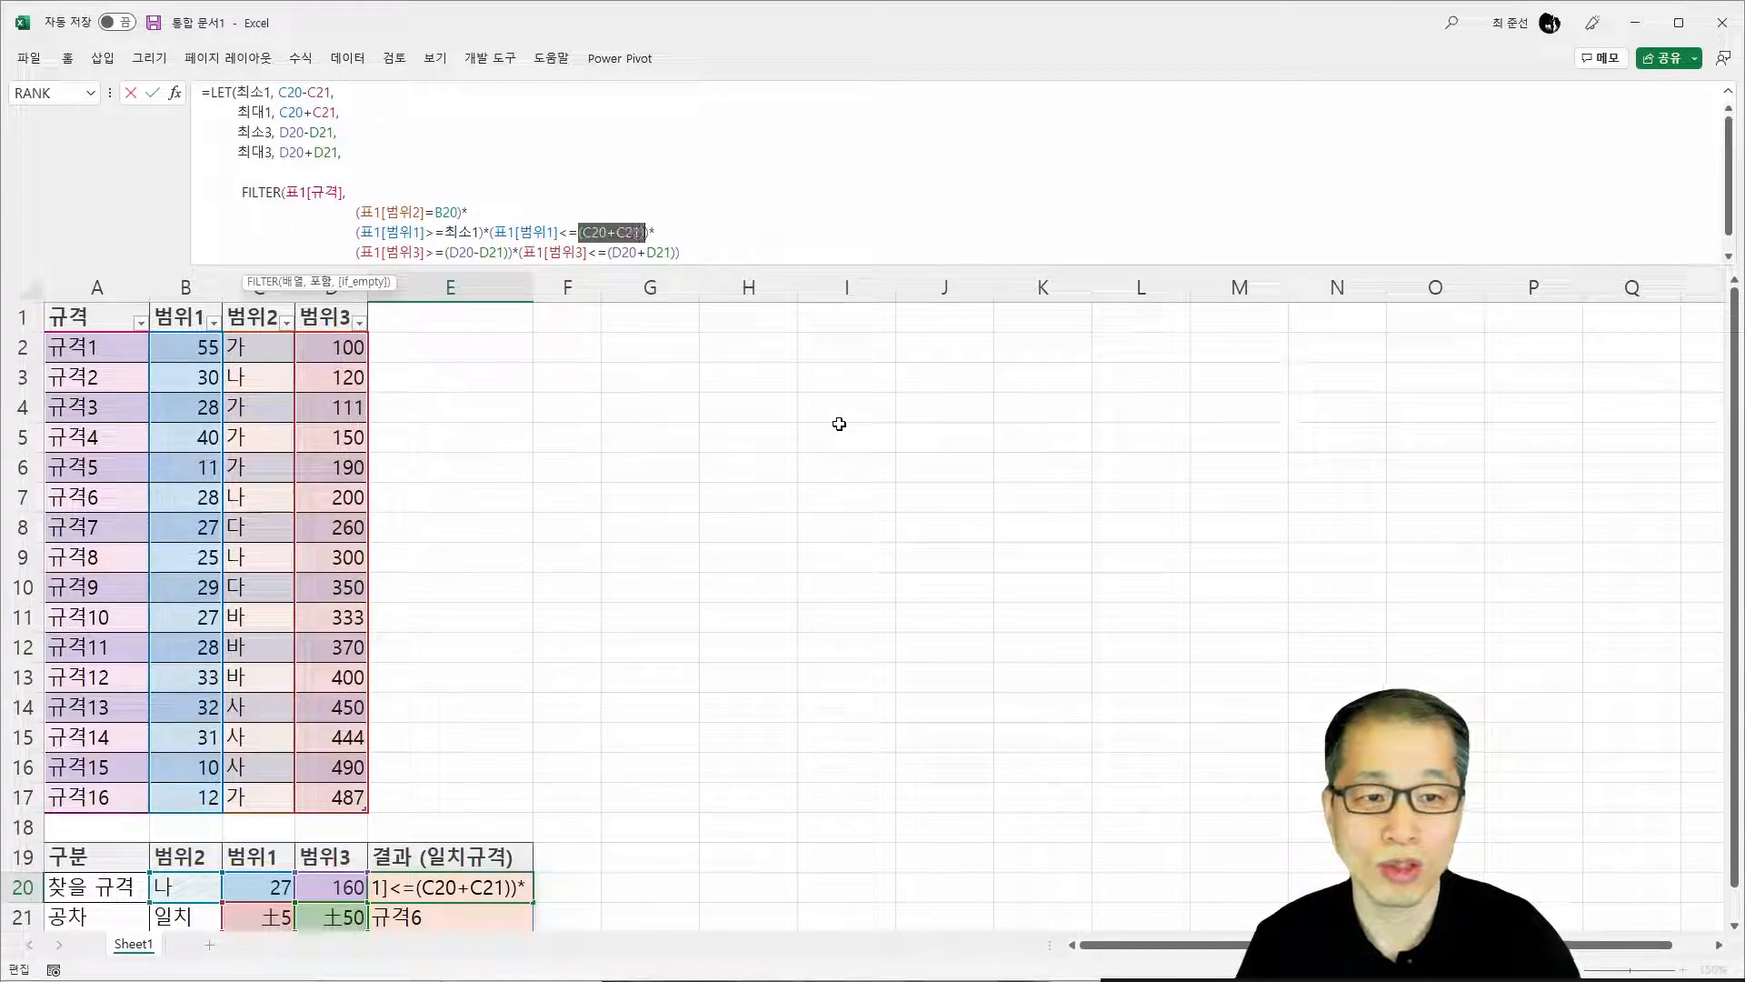
pyautogui.write('최대1')
# Replace (D20-D21) with the LET name 최소3 in the lower-bound 범위3 condition of FILTER
pyautogui.click(608, 252)
pyautogui.press('Left')
pyautogui.press('Left')
pyautogui.press('Left')
pyautogui.press('Left')
pyautogui.press('Left')
pyautogui.press('Left')
pyautogui.press('Left')
pyautogui.press('Left')
pyautogui.press('Left')
pyautogui.press('Left')
pyautogui.press('Left')
pyautogui.press('Left')
pyautogui.press('Left')
pyautogui.press('Left')
pyautogui.press('Left')
pyautogui.press('Left')
pyautogui.press('Left')
pyautogui.press('Left')
pyautogui.press('Left')
pyautogui.press('Left')
pyautogui.hotkey('shift', 'Right')
pyautogui.hotkey('shift', 'Right')
pyautogui.hotkey('shift', 'Right')
pyautogui.hotkey('shift', 'Right')
pyautogui.hotkey('shift', 'Right')
pyautogui.hotkey('shift', 'Right')
pyautogui.hotkey('shift', 'Right')
pyautogui.hotkey('shift', 'Right')
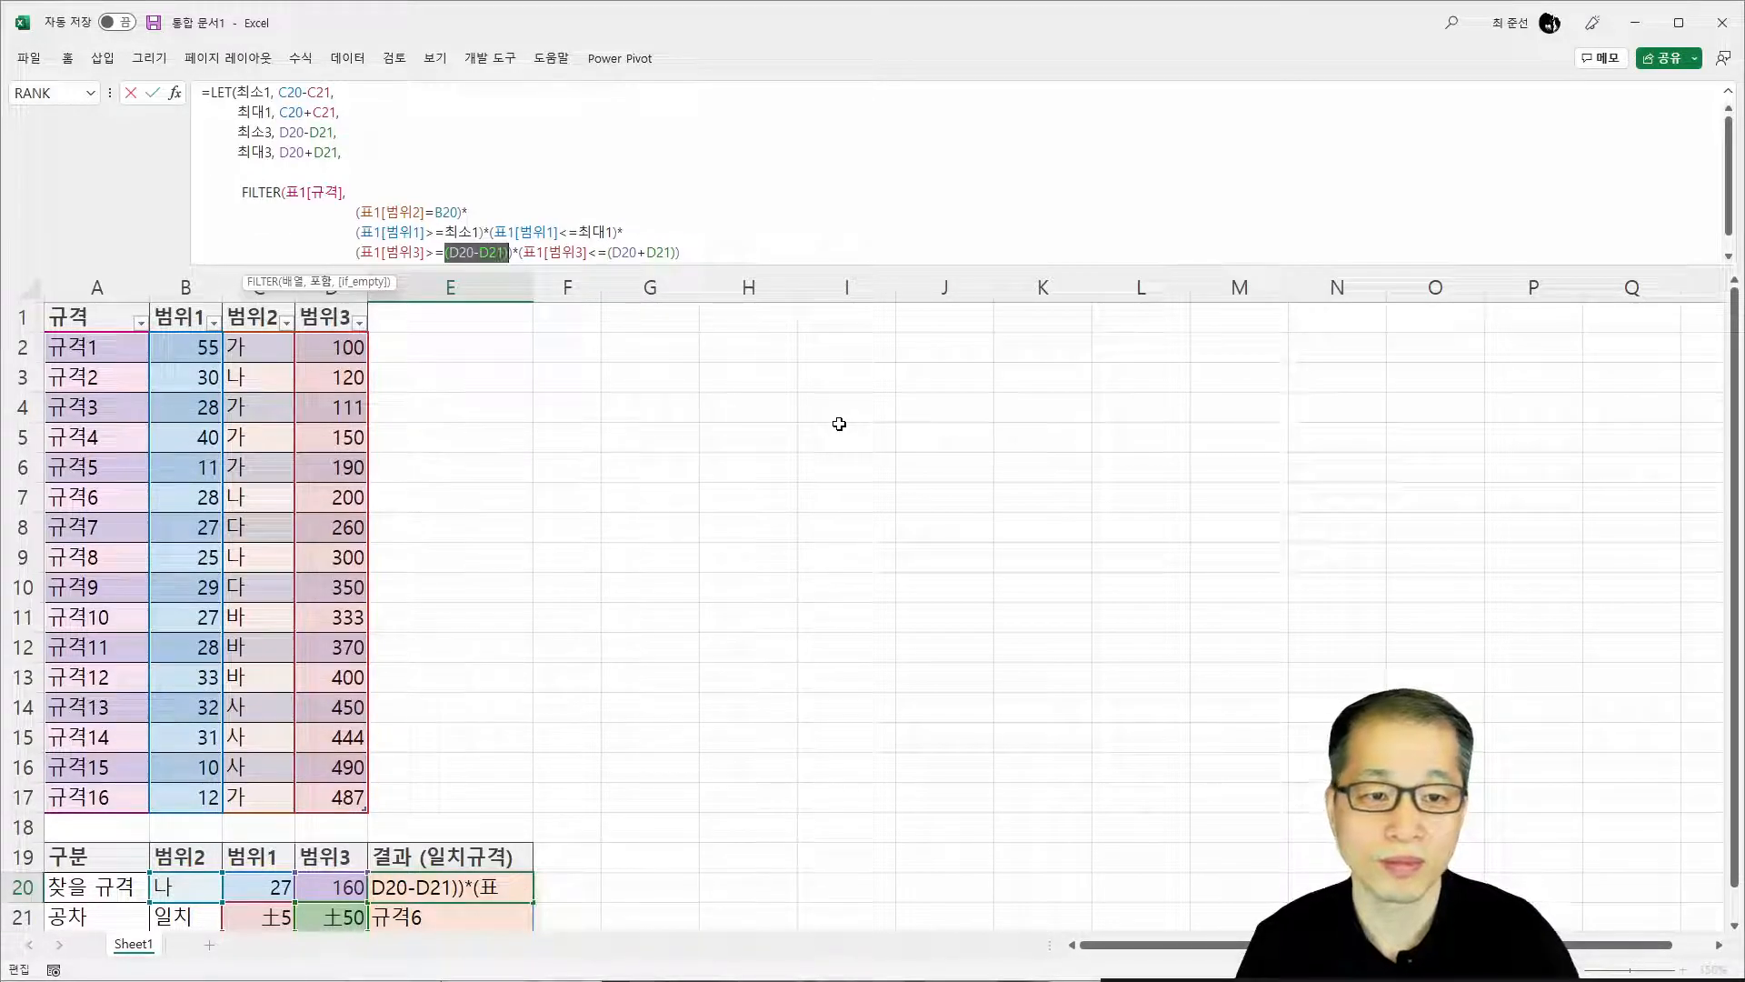
pyautogui.hotkey('shift', 'Right')
pyautogui.write('최소3')
# Replace (D20+D21) with 최대3 in the upper-bound 범위3 condition of FILTER
pyautogui.press('Right')
pyautogui.press('Right')
pyautogui.press('Right')
pyautogui.press('Right')
pyautogui.press('Right')
pyautogui.press('Right')
pyautogui.press('Right')
pyautogui.press('Right')
pyautogui.press('Right')
pyautogui.press('Right')
pyautogui.press('Right')
pyautogui.press('Right')
pyautogui.hotkey('shift', 'Right')
pyautogui.hotkey('shift', 'Right')
pyautogui.hotkey('shift', 'Right')
pyautogui.hotkey('shift', 'Right')
pyautogui.hotkey('shift', 'Right')
pyautogui.hotkey('shift', 'Right')
pyautogui.hotkey('shift', 'Right')
pyautogui.hotkey('shift', 'Right')
pyautogui.hotkey('shift', 'Right')
pyautogui.write('최대3')
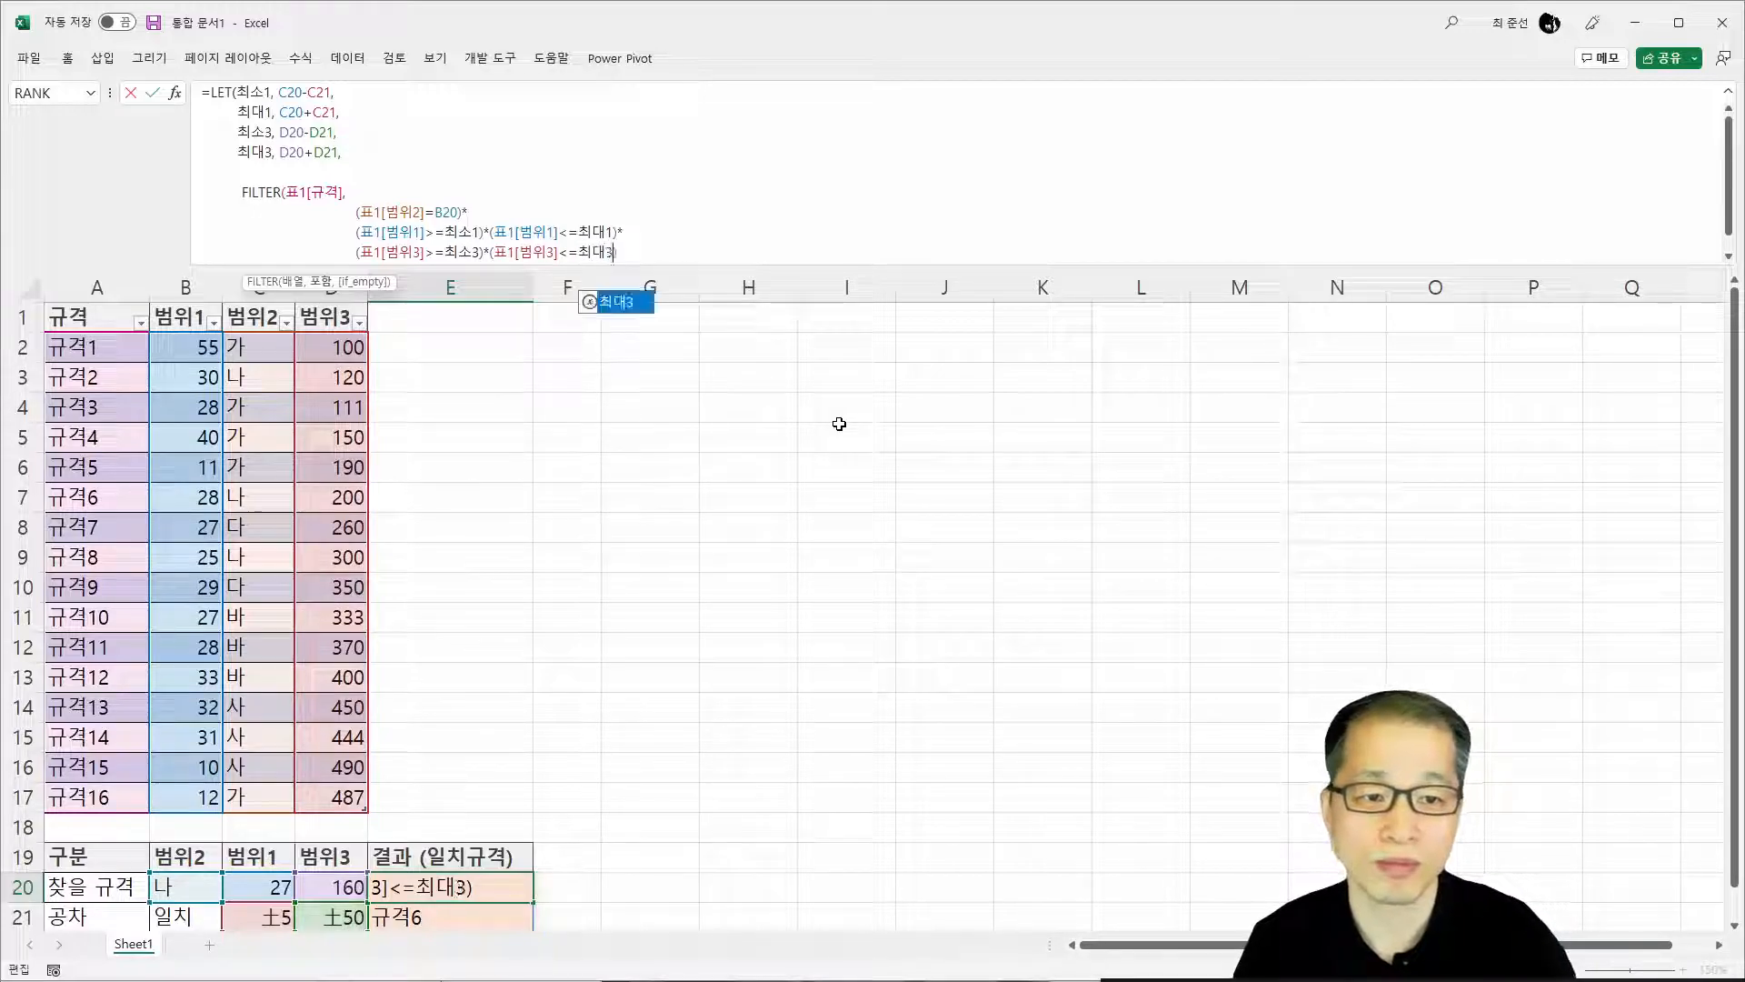
# Put FILTER's closing parenthesis on its own indented line, enlarge the formula editing area, and close LET with a parenthesis on a new line
pyautogui.press('Right')
pyautogui.press('Right')
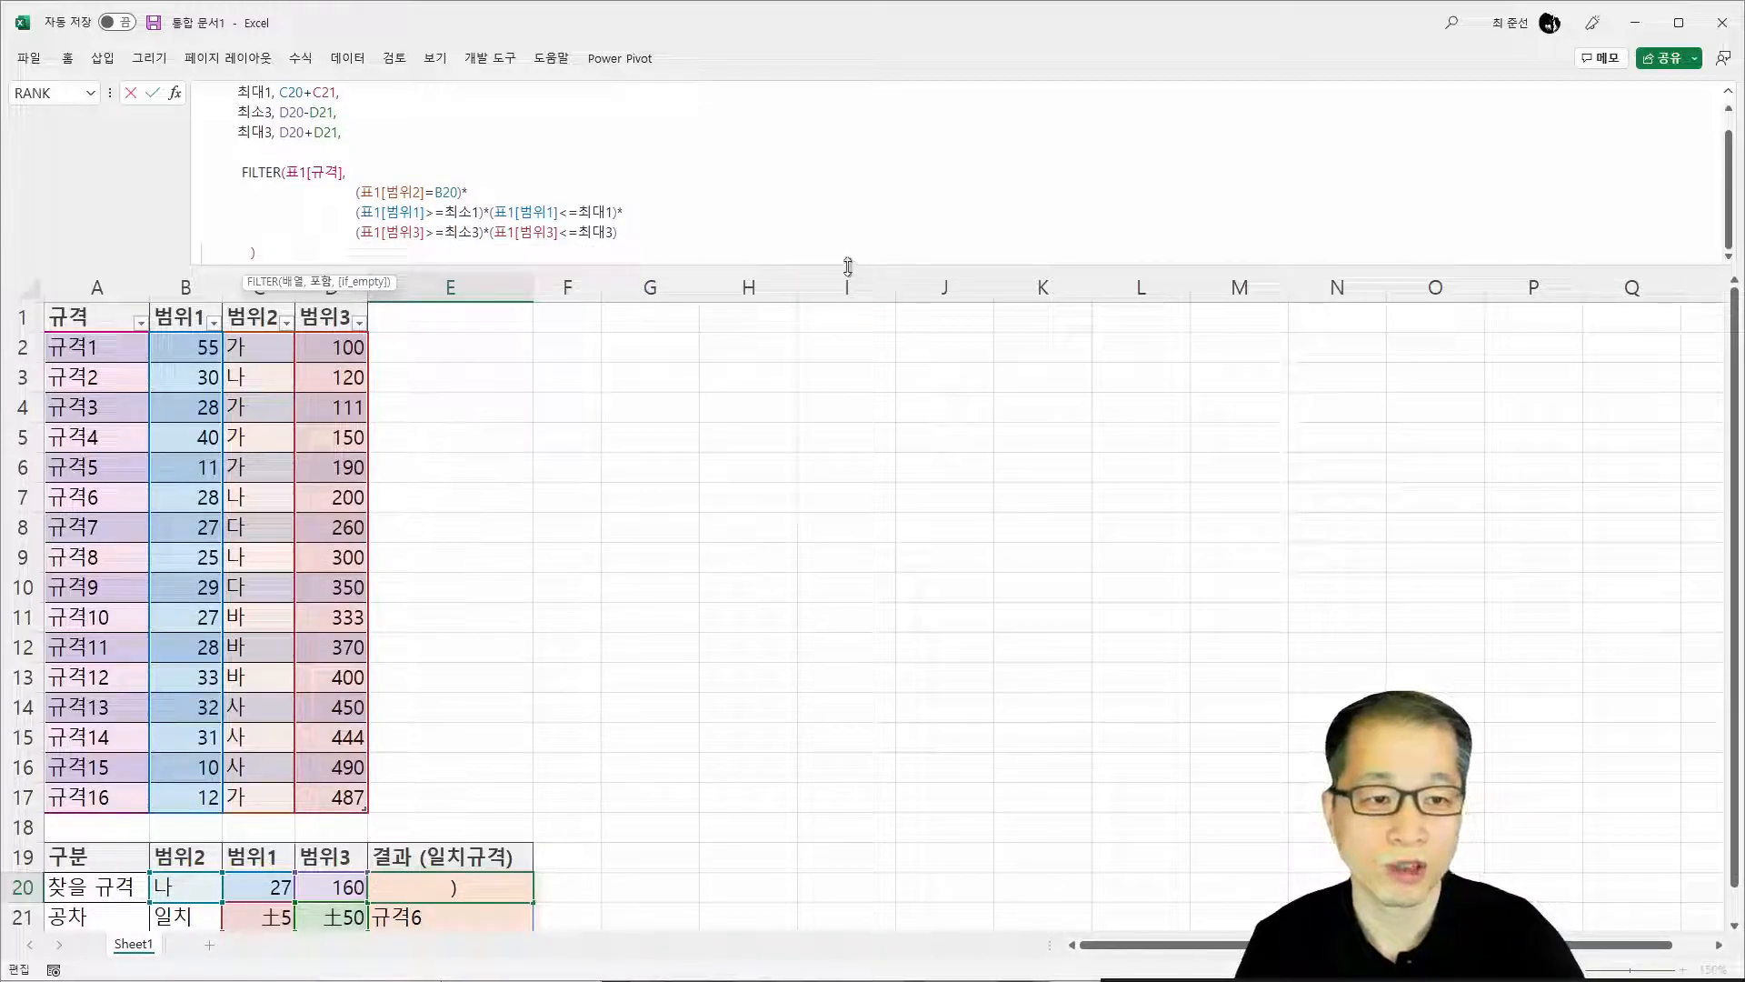
pyautogui.moveTo(847, 268); pyautogui.dragTo(862, 306)
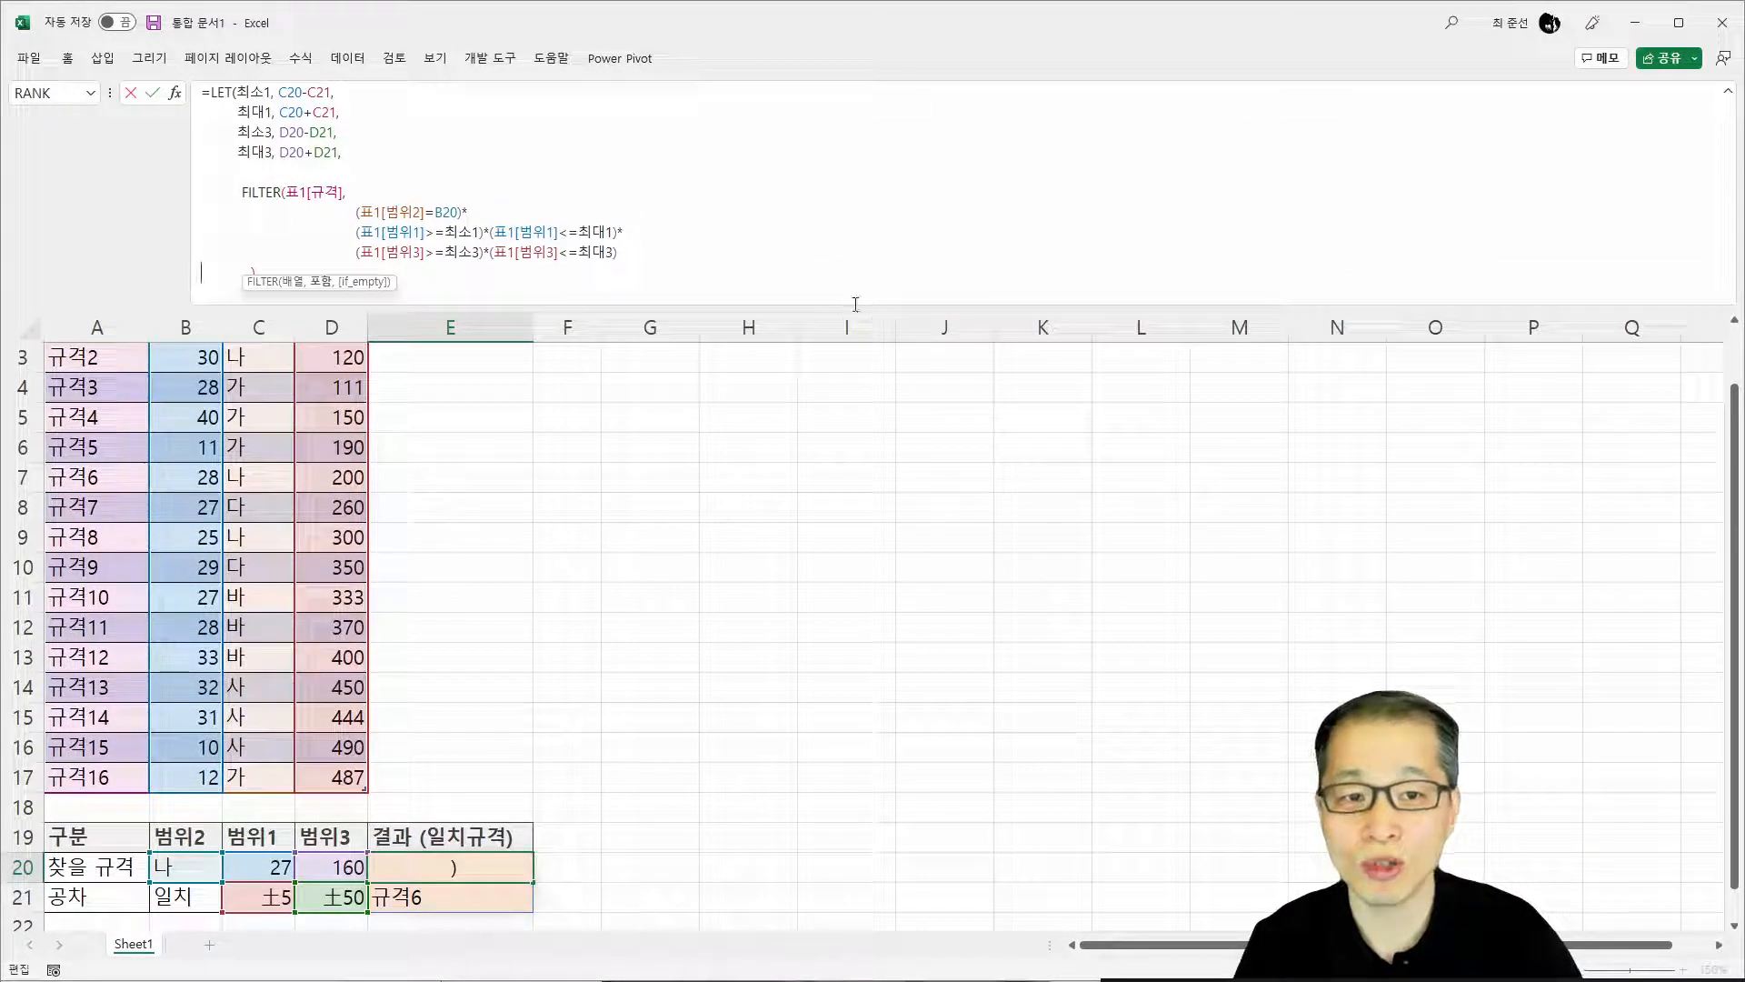
pyautogui.click(490, 300)
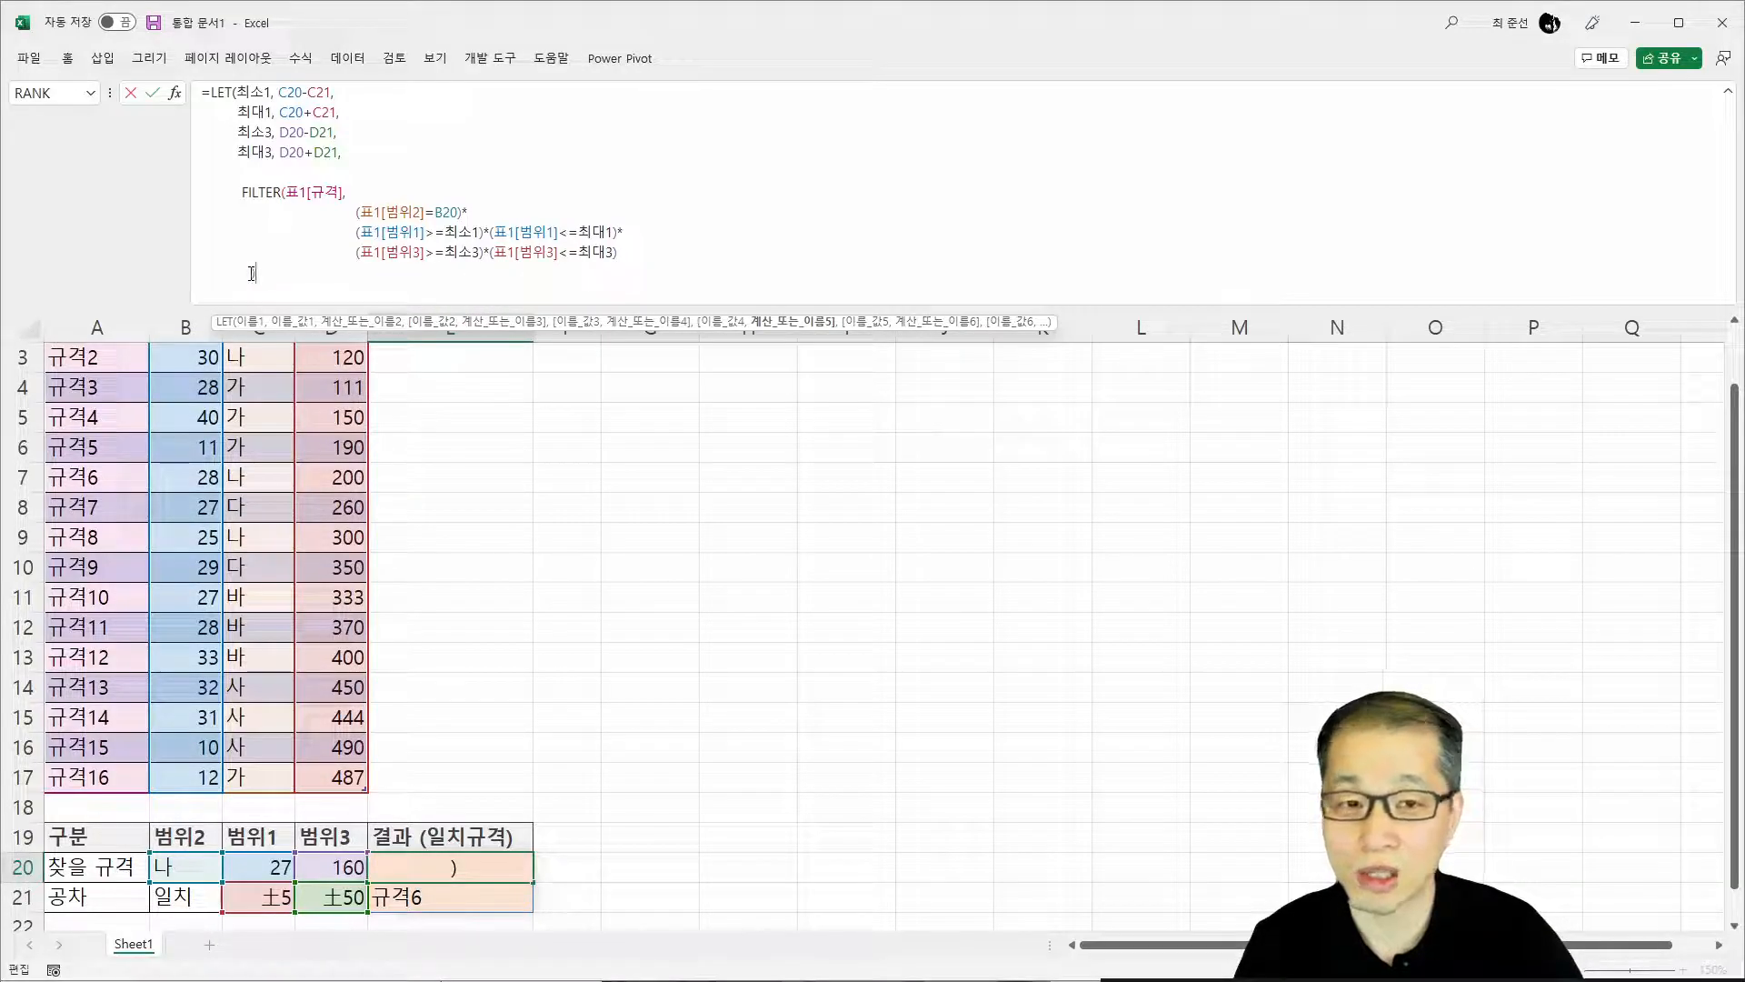
pyautogui.press('Left')
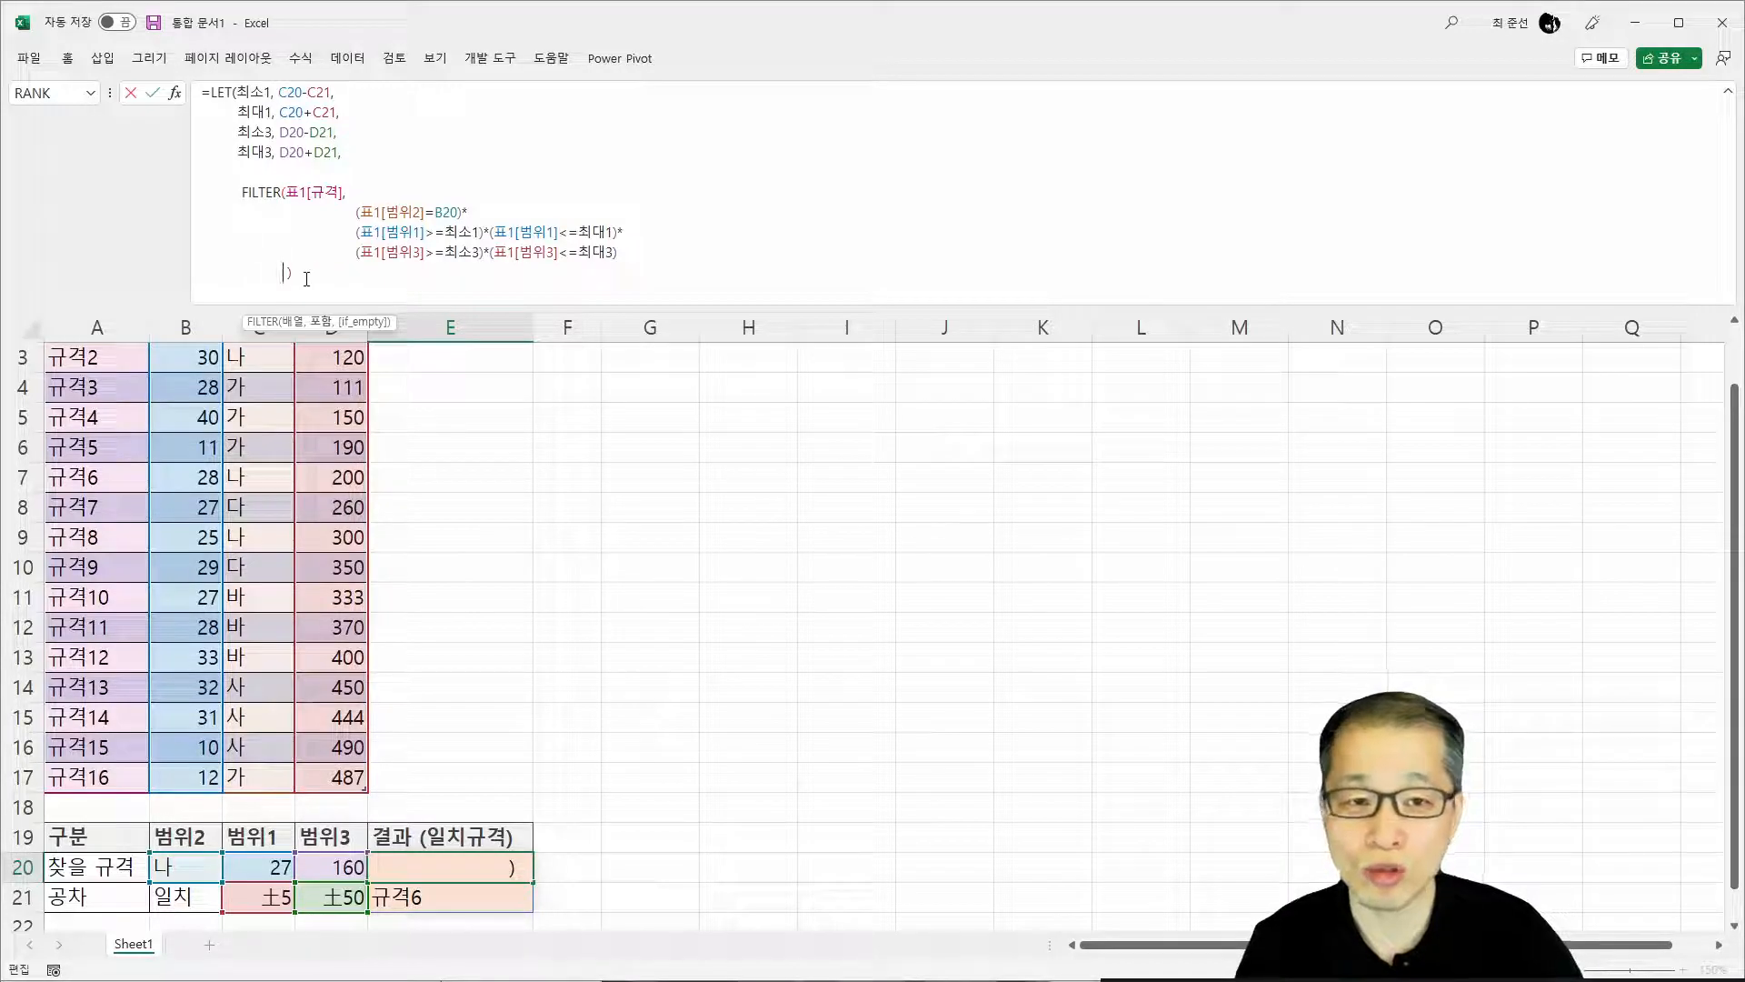
pyautogui.press('BackSpace')
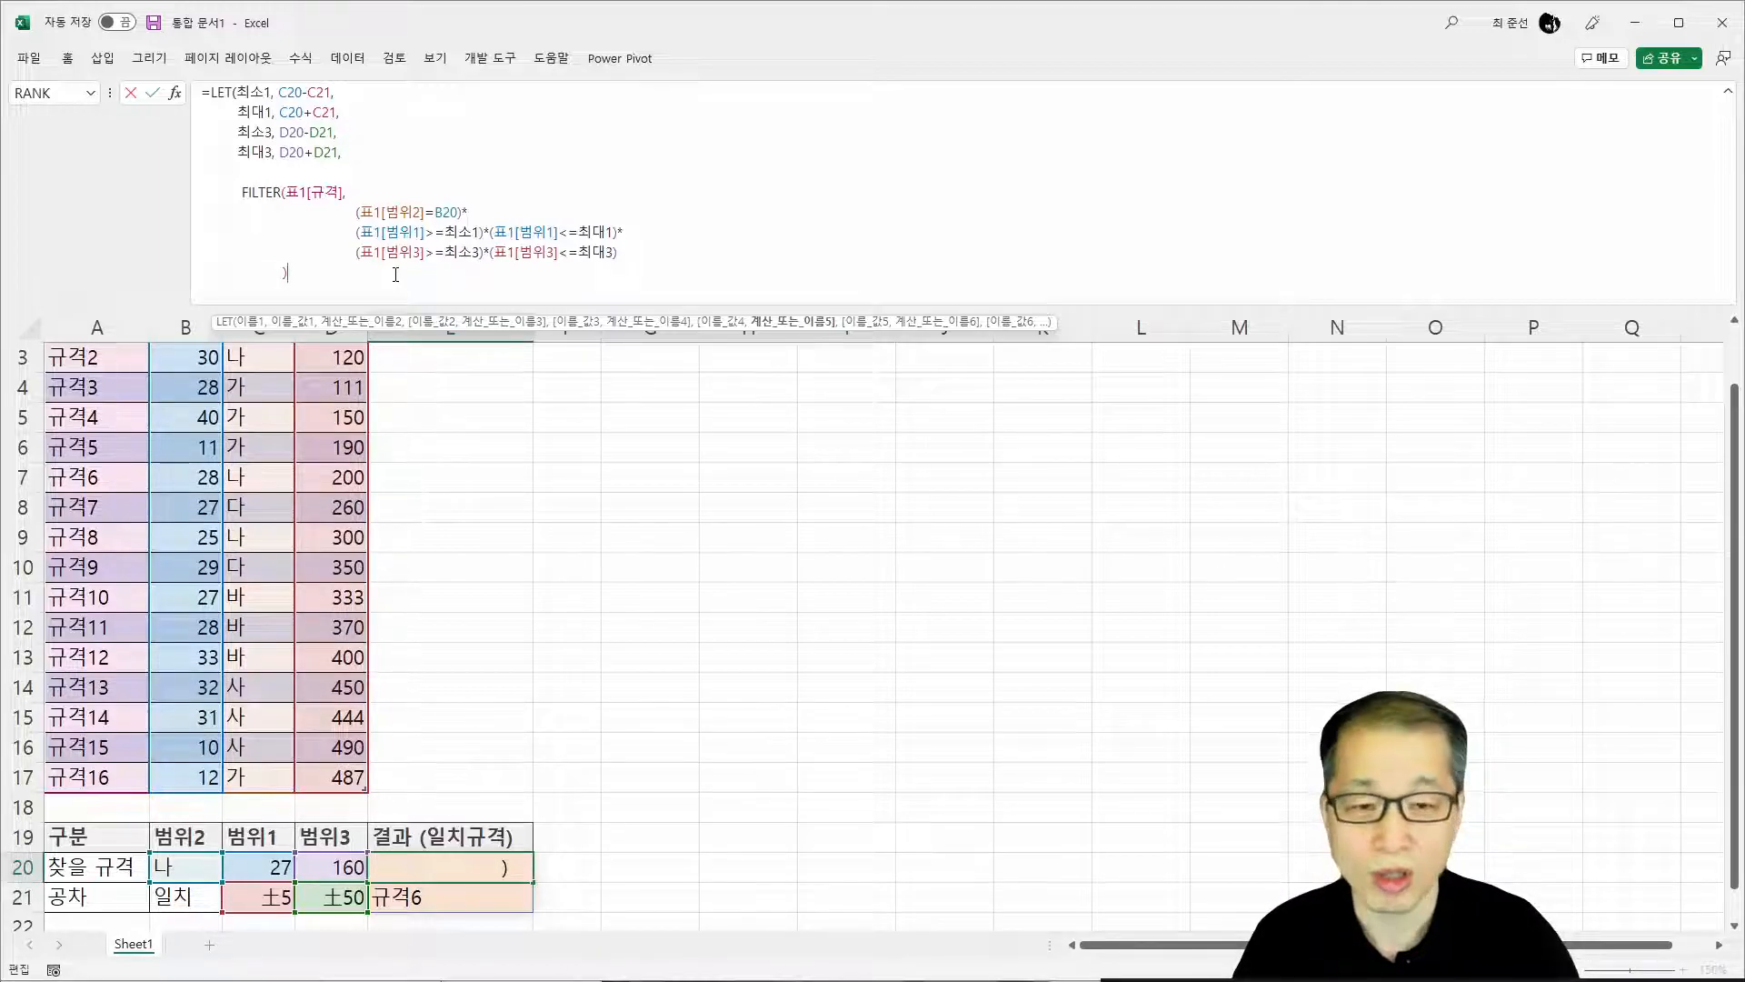
pyautogui.hotkey('alt', 'Return')
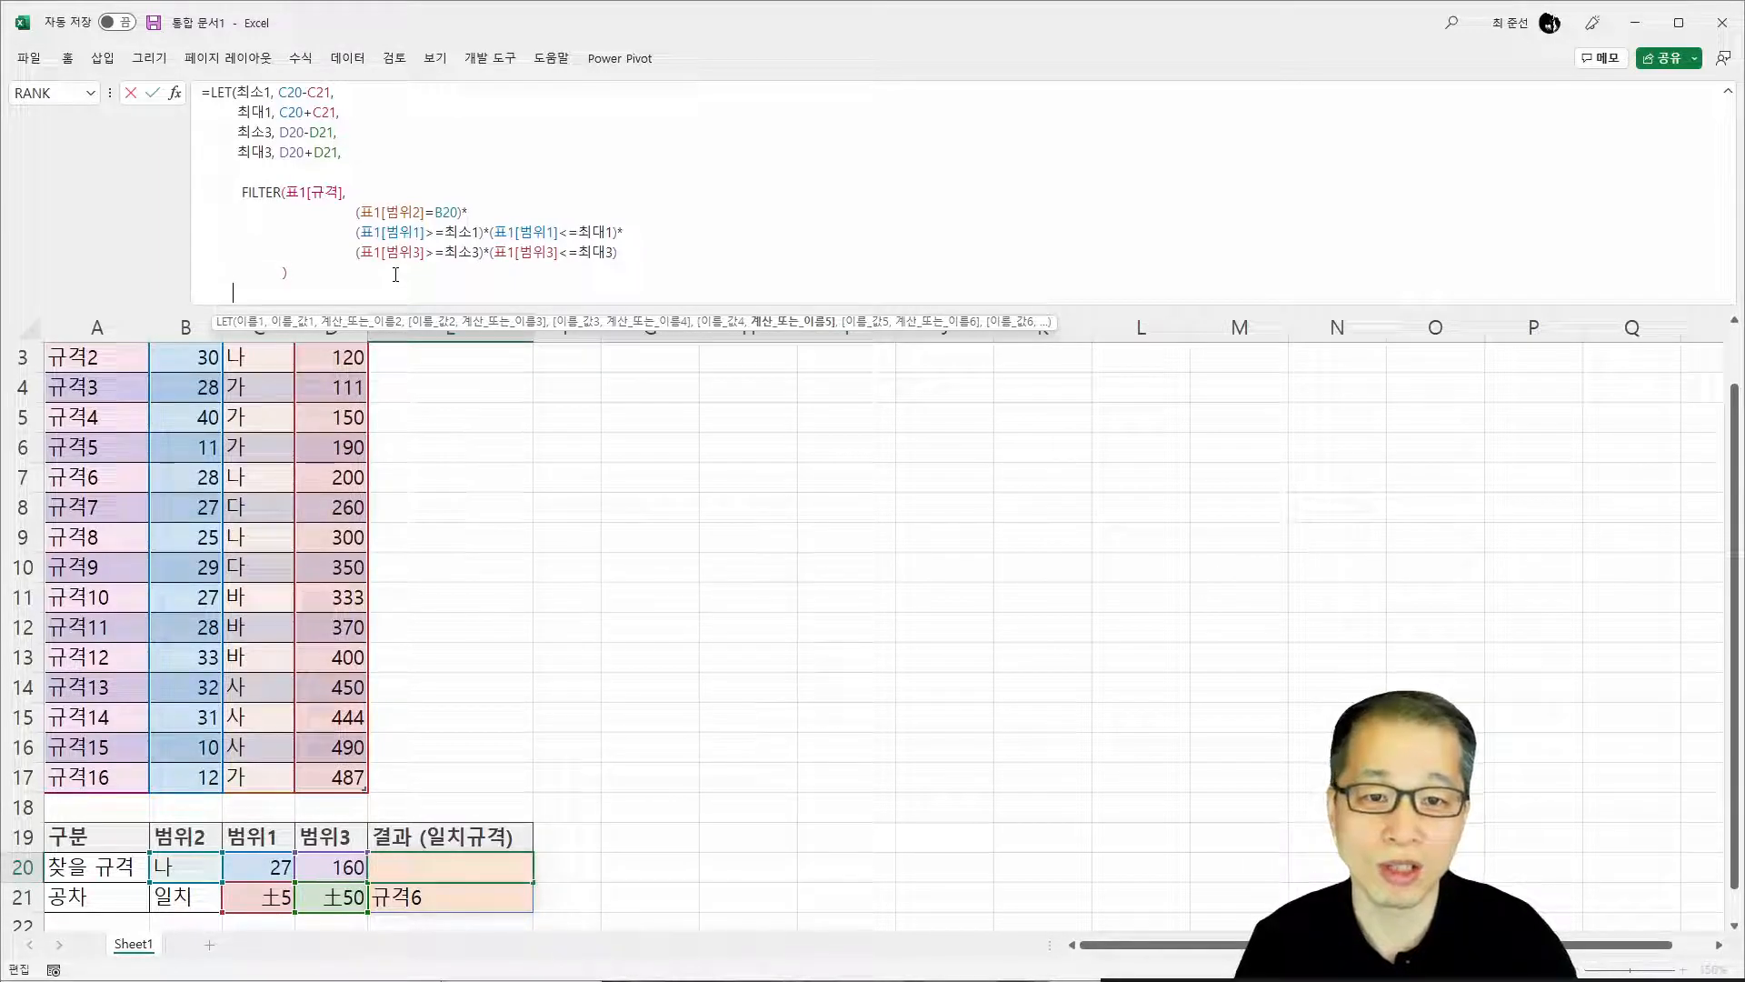
pyautogui.write(')')
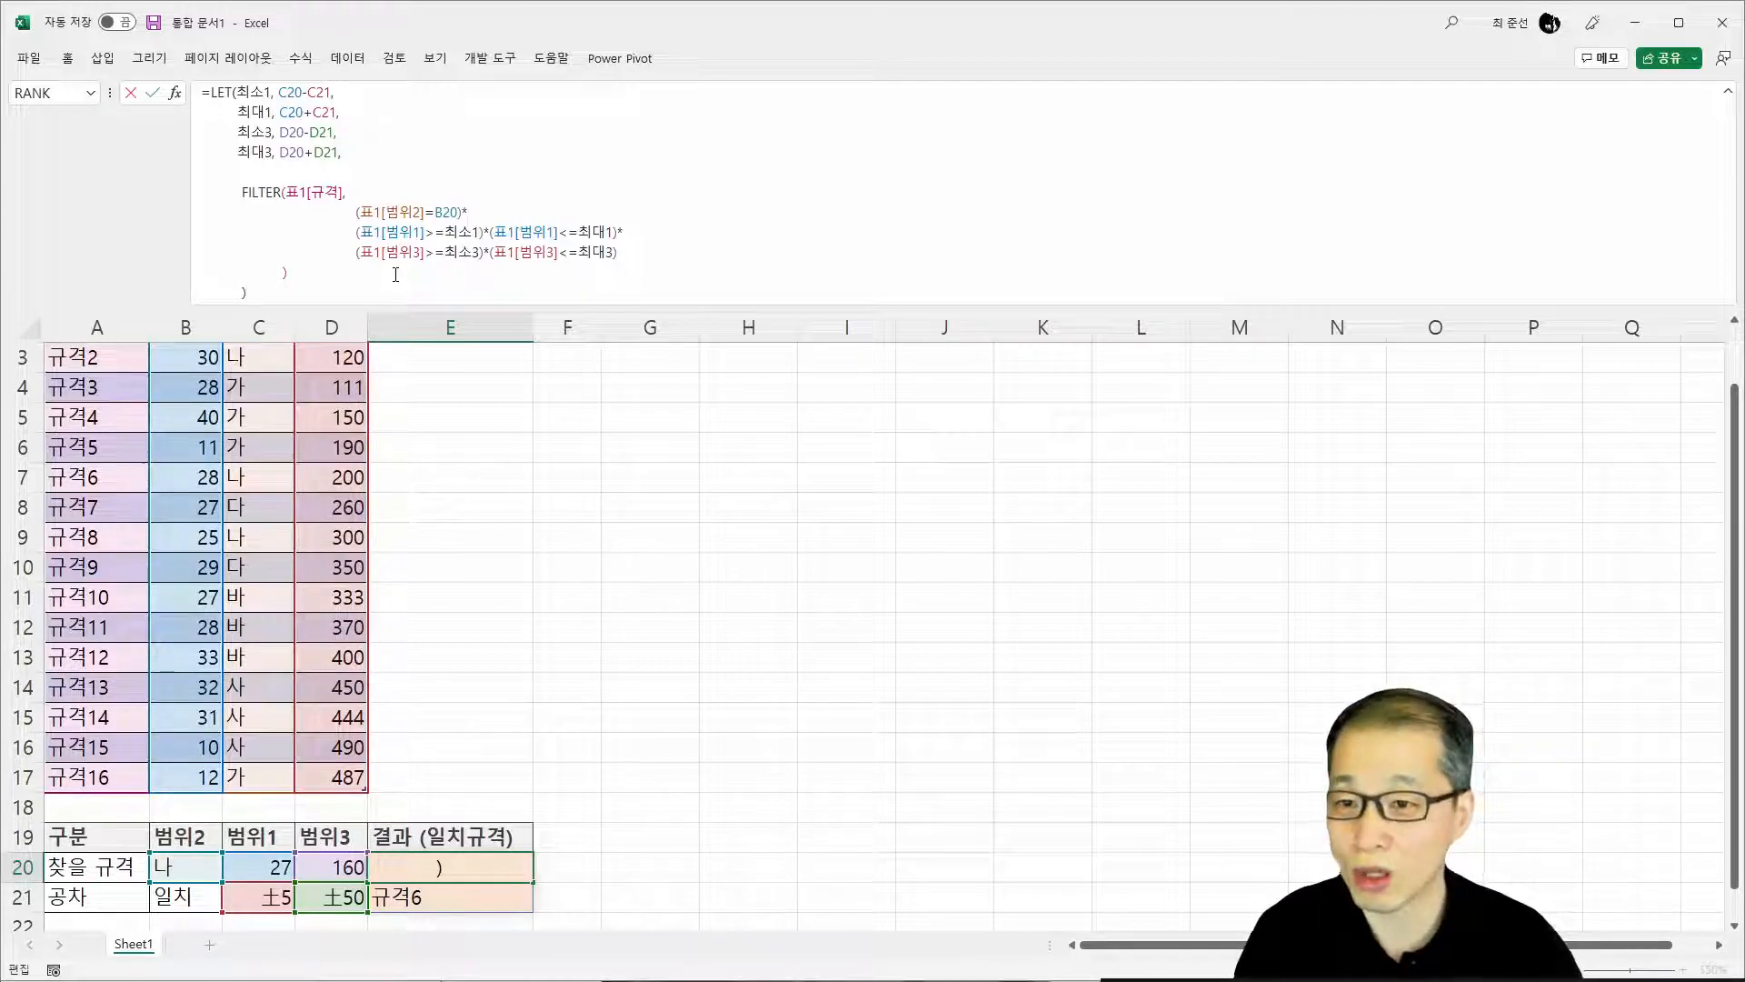
# Review the LET definitions and the B20 condition, then commit the formula and reselect E20
pyautogui.click(303, 92)
pyautogui.press('Down')
pyautogui.press('Down')
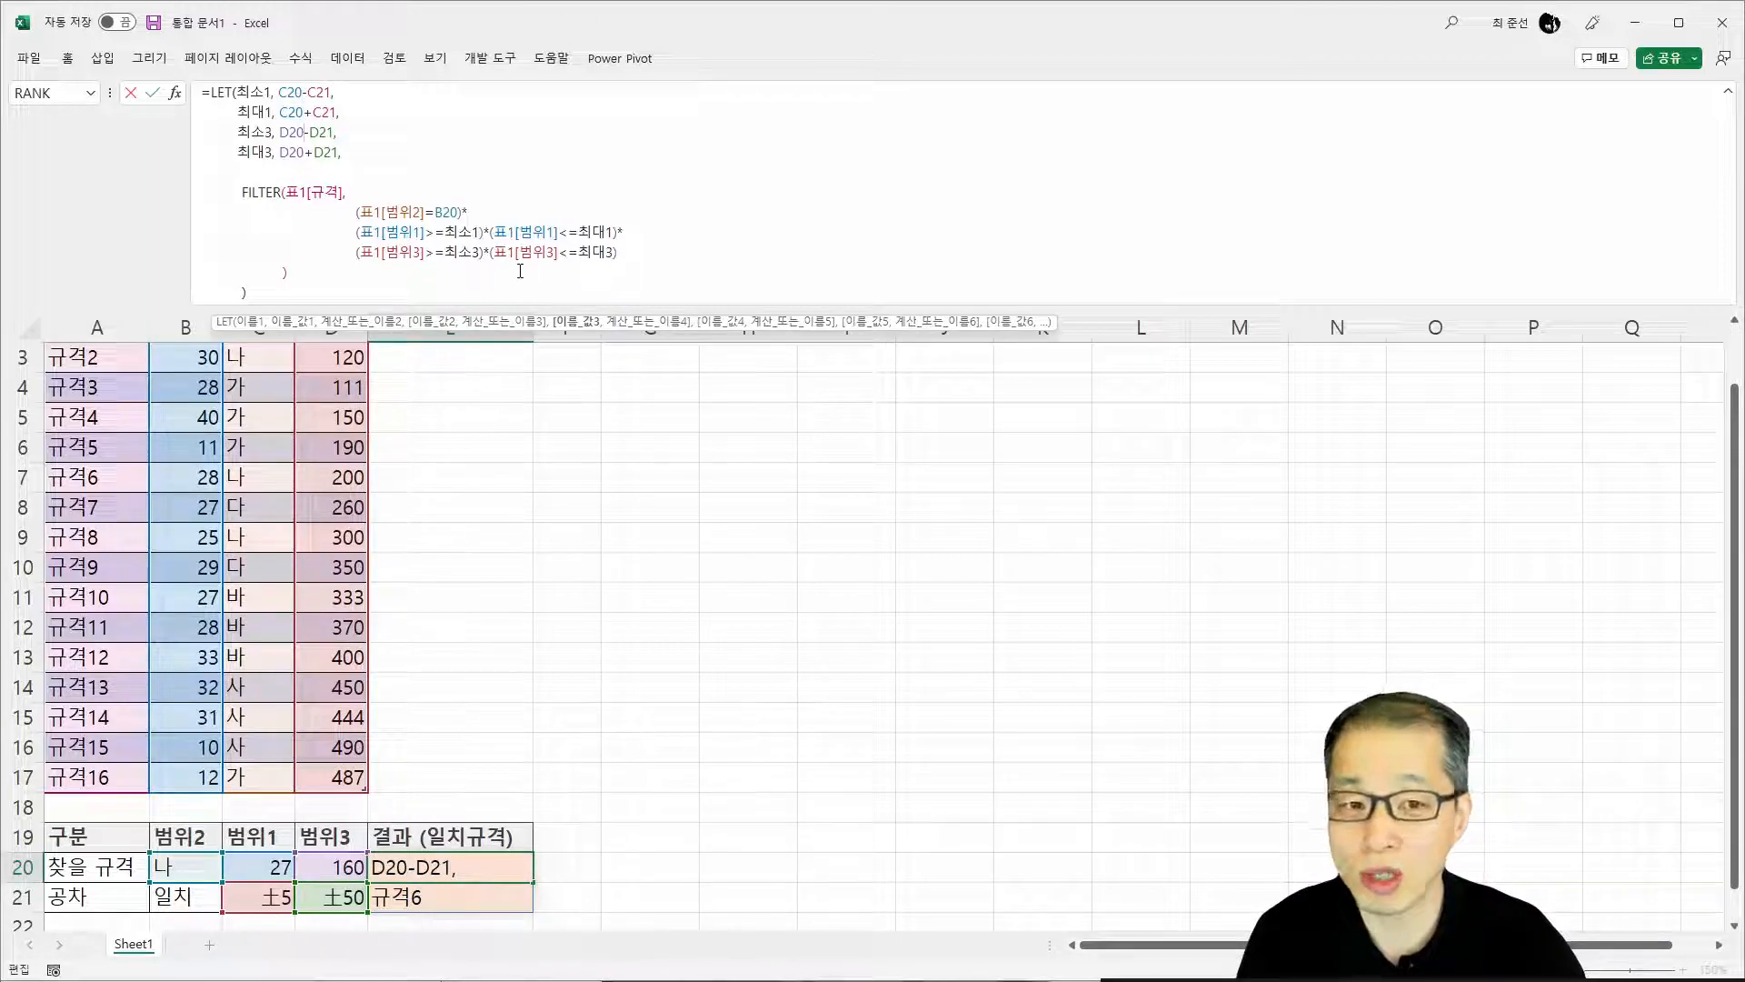
pyautogui.doubleClick(447, 212)
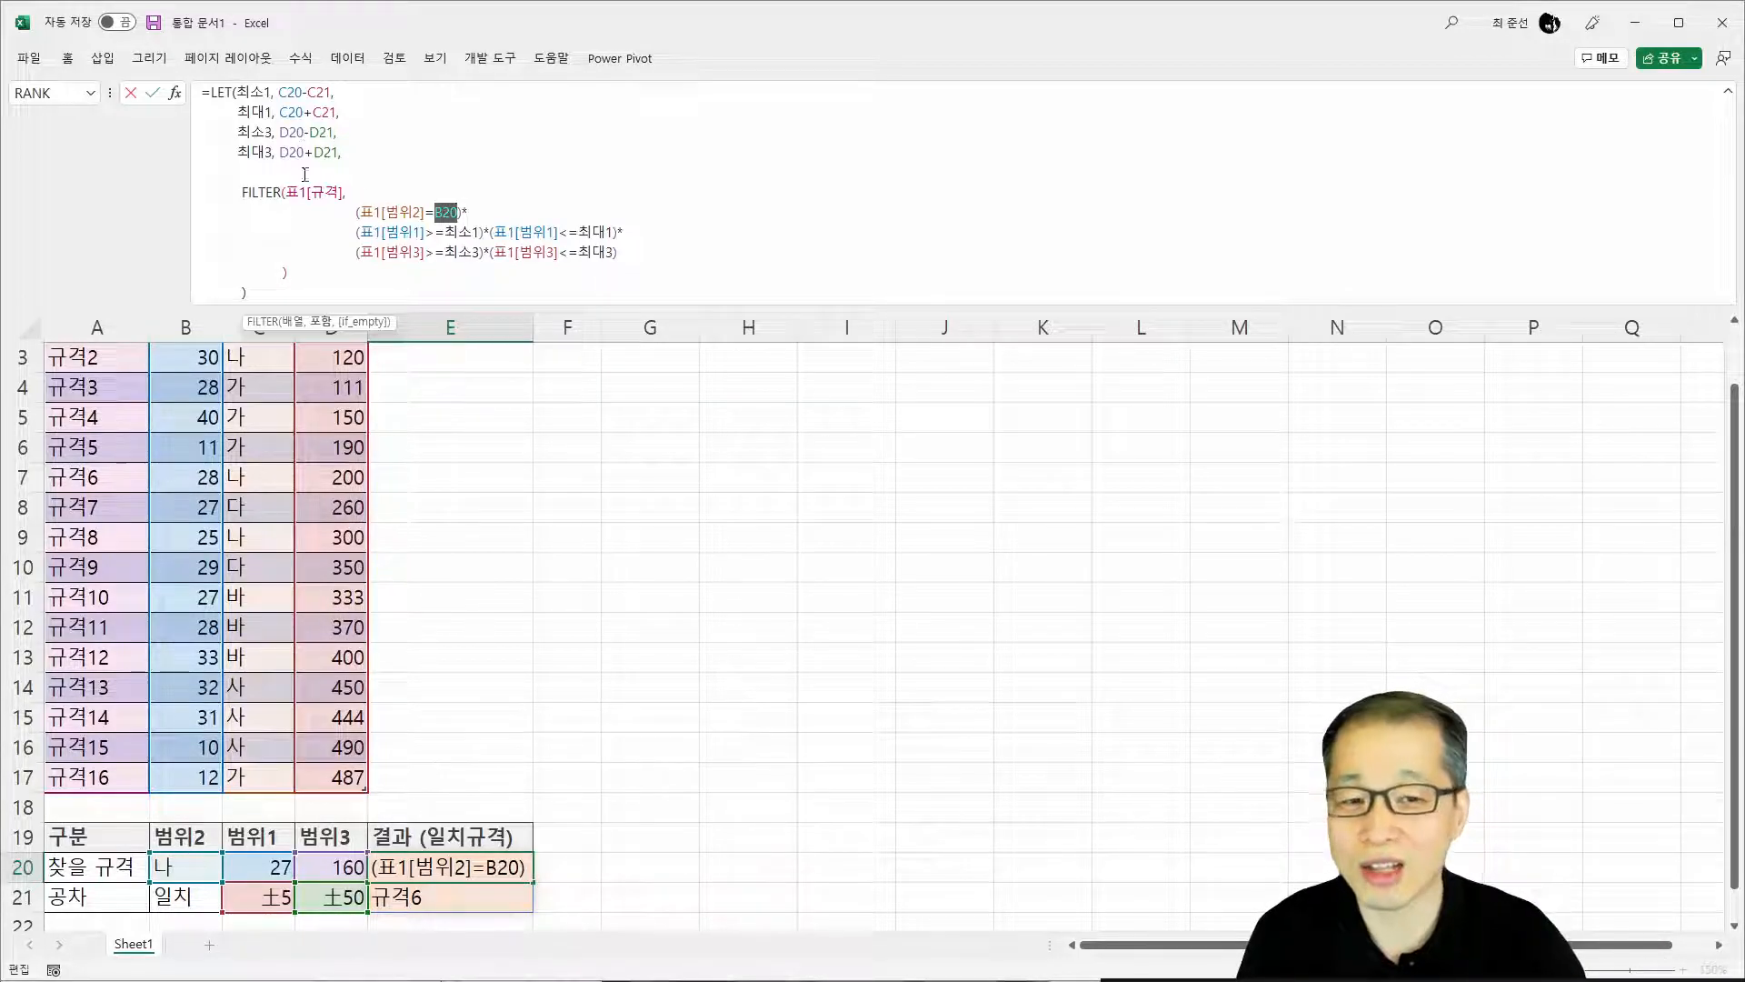
pyautogui.click(424, 290)
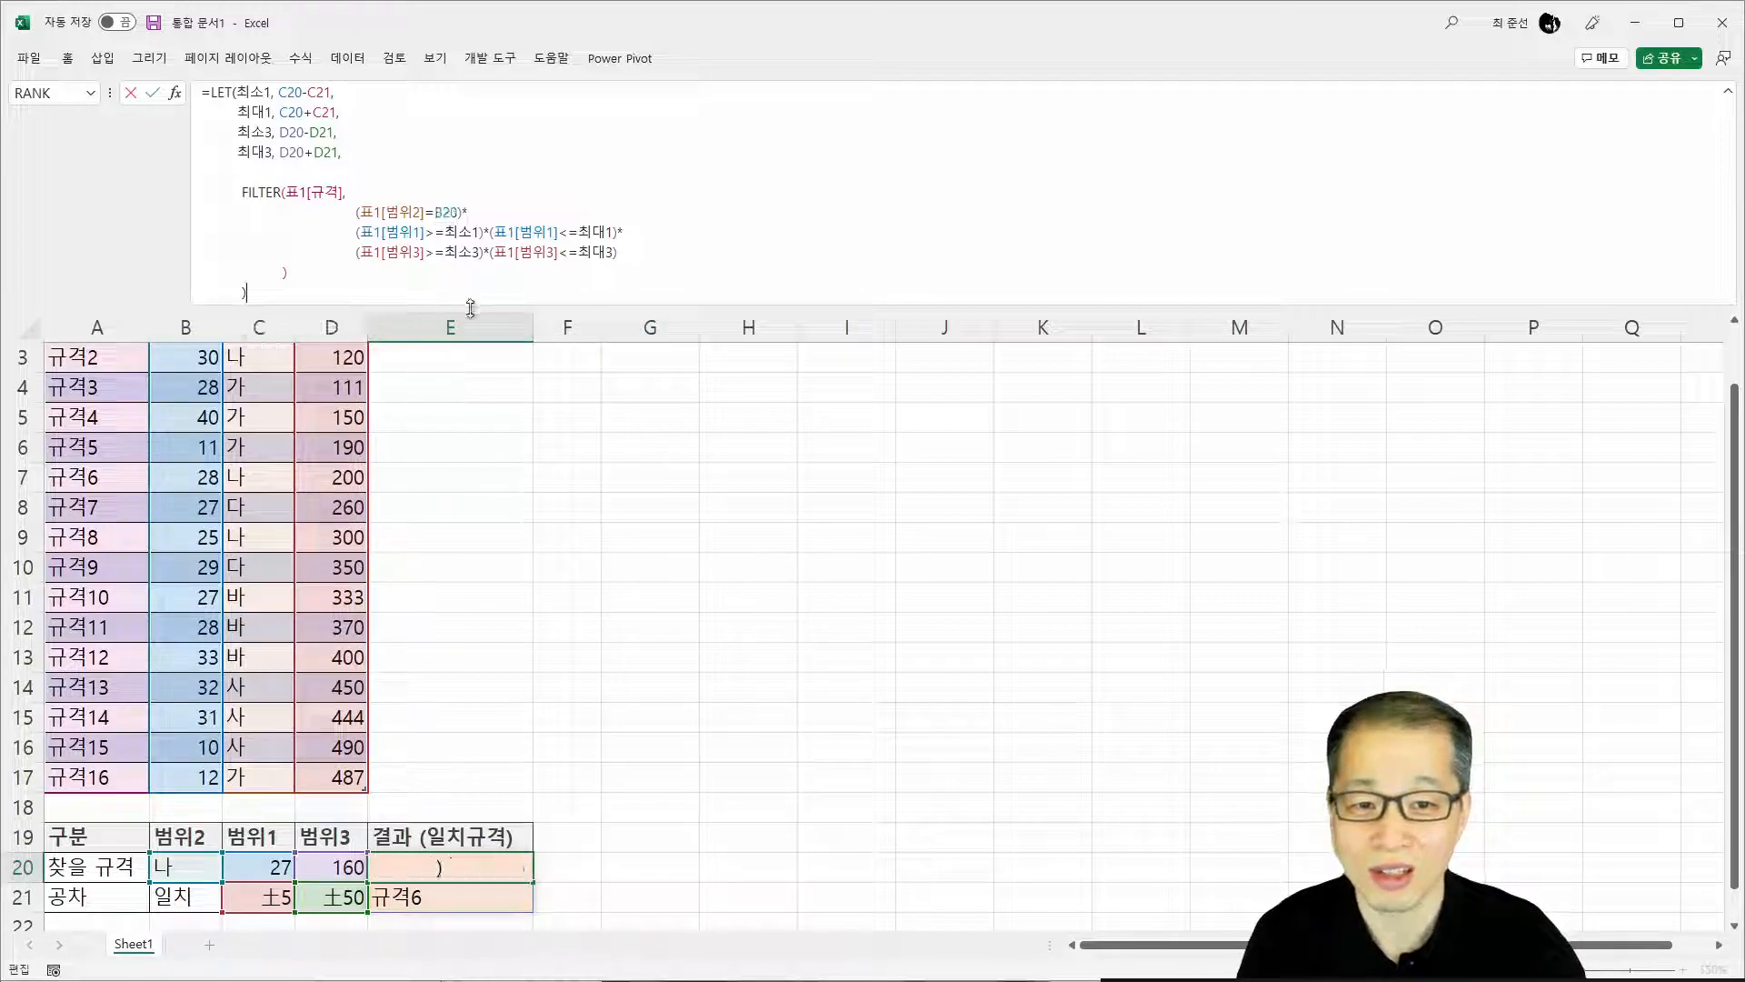
pyautogui.press('Return')
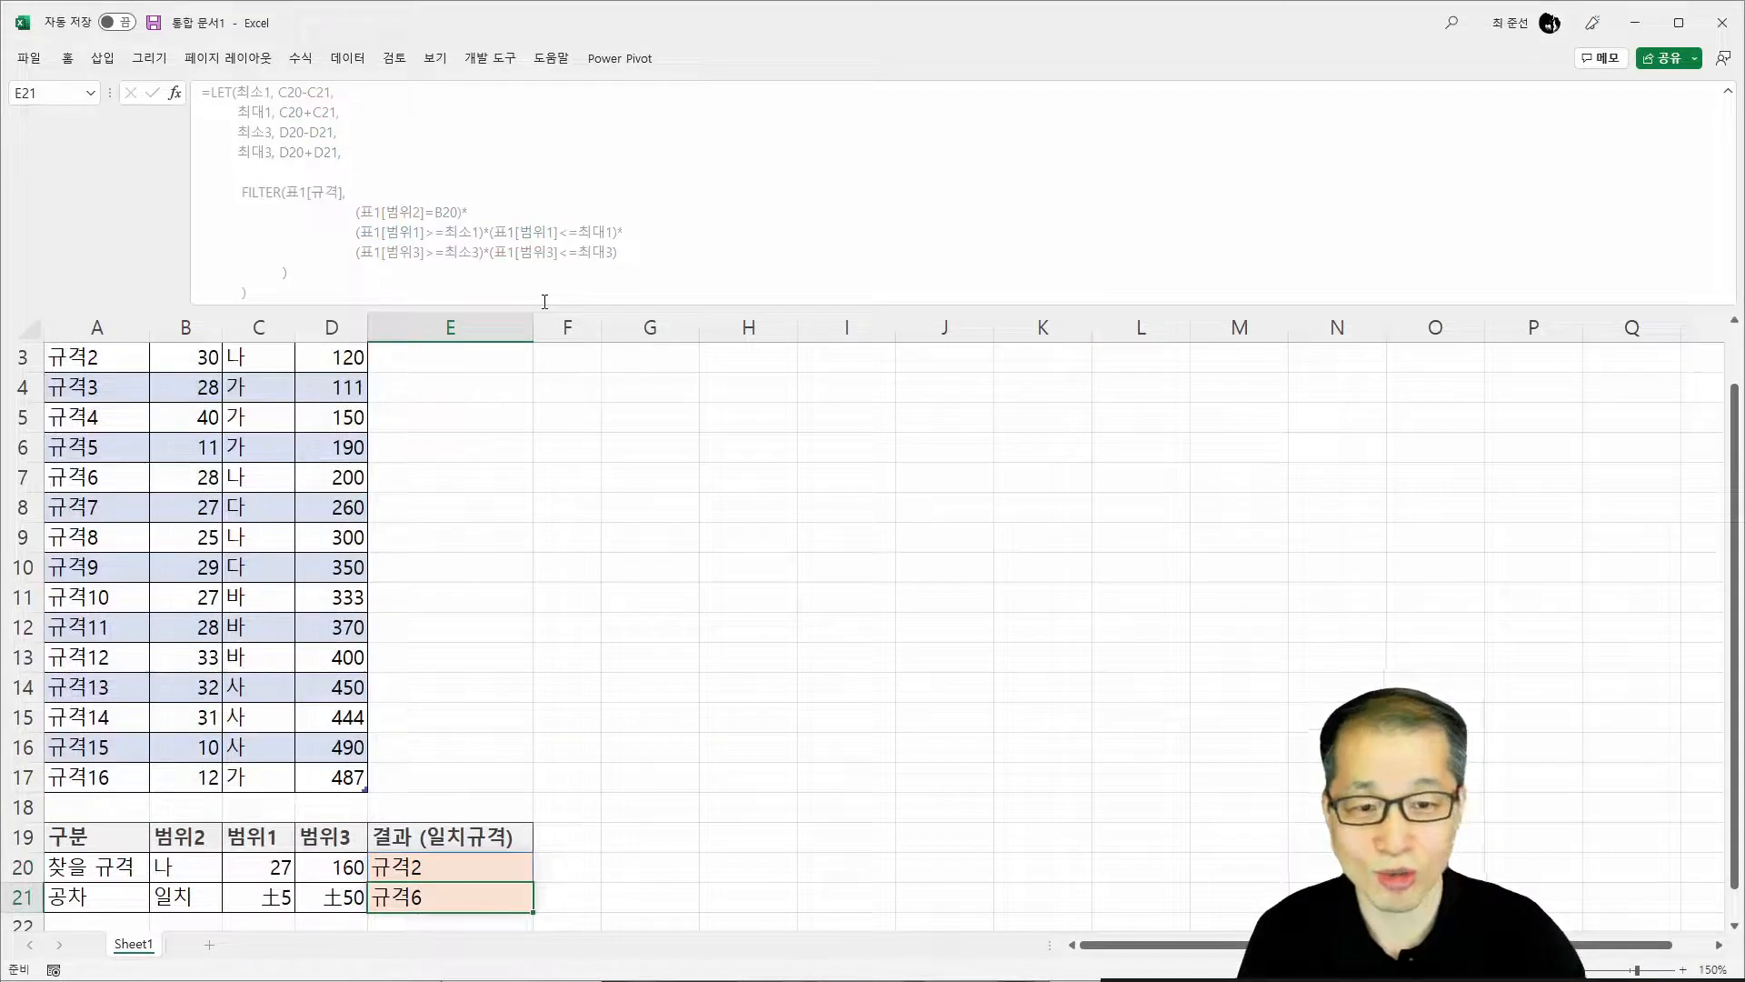
pyautogui.click(466, 862)
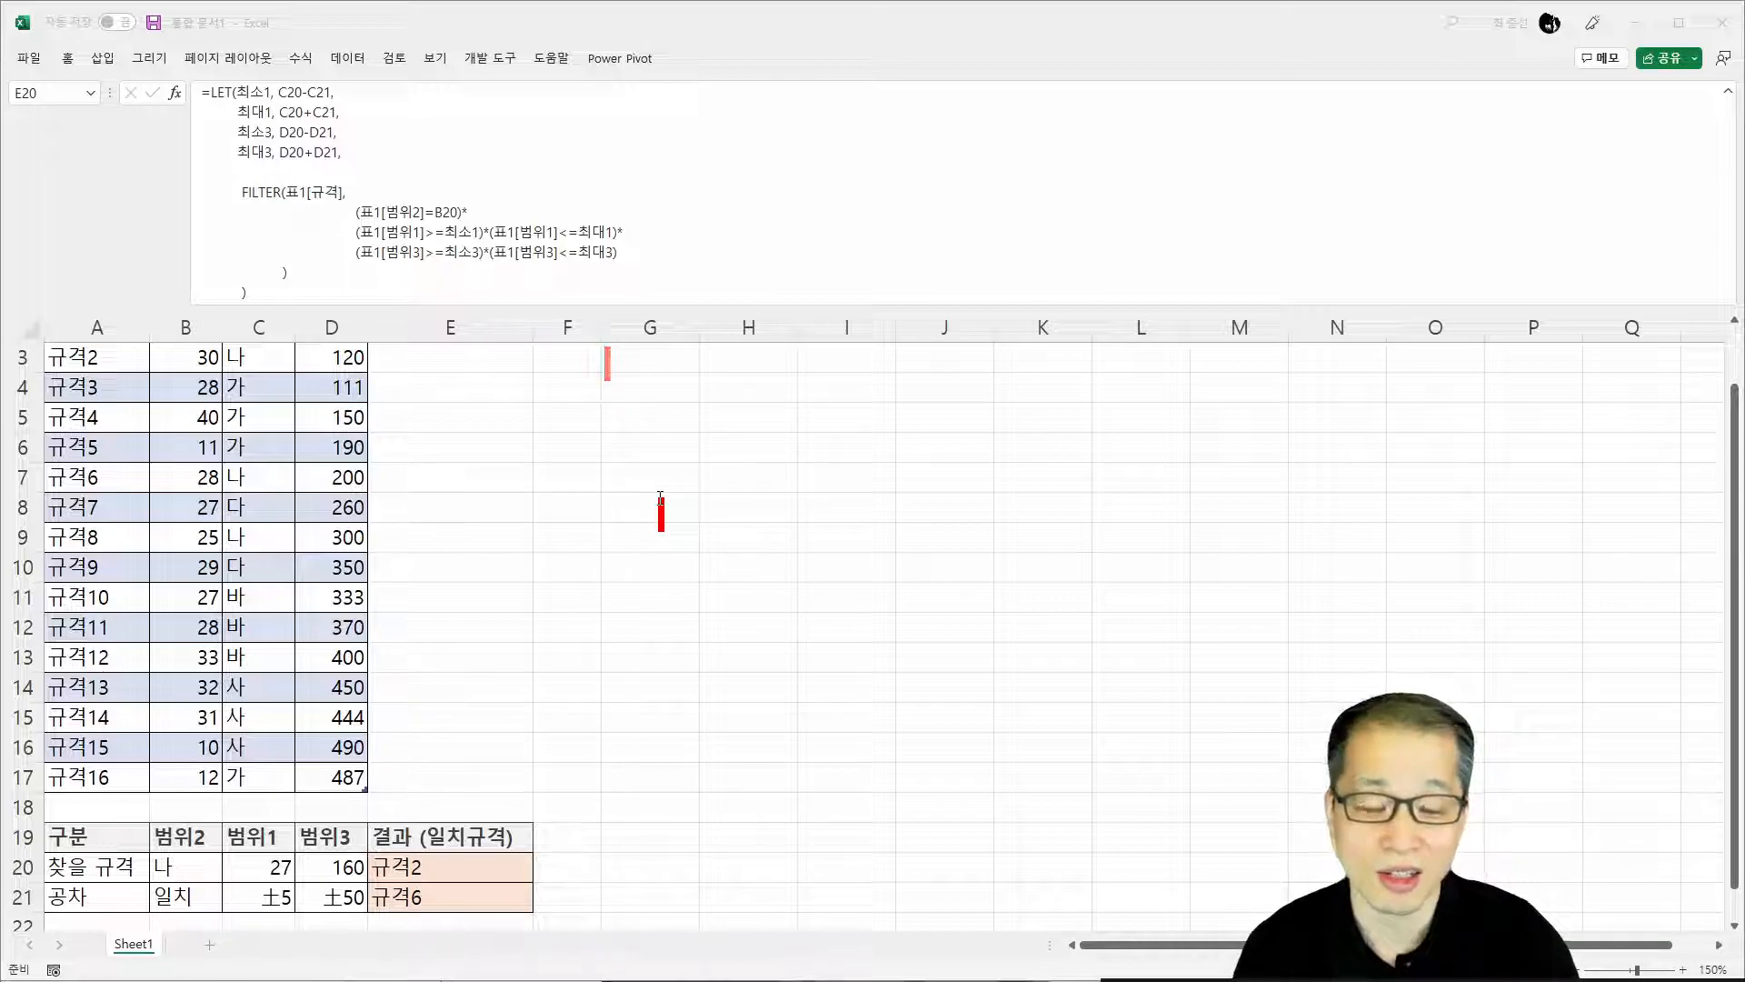
# Write the heading "긴 수식(어렵다)" as an on-screen text annotation over the empty cells beside the table
pyautogui.write('TNTL')
pyautogui.press('BackSpace')
pyautogui.press('BackSpace')
pyautogui.press('BackSpace')
pyautogui.press('BackSpace')
pyautogui.press('Hangul')
pyautogui.write('긴 쉬')
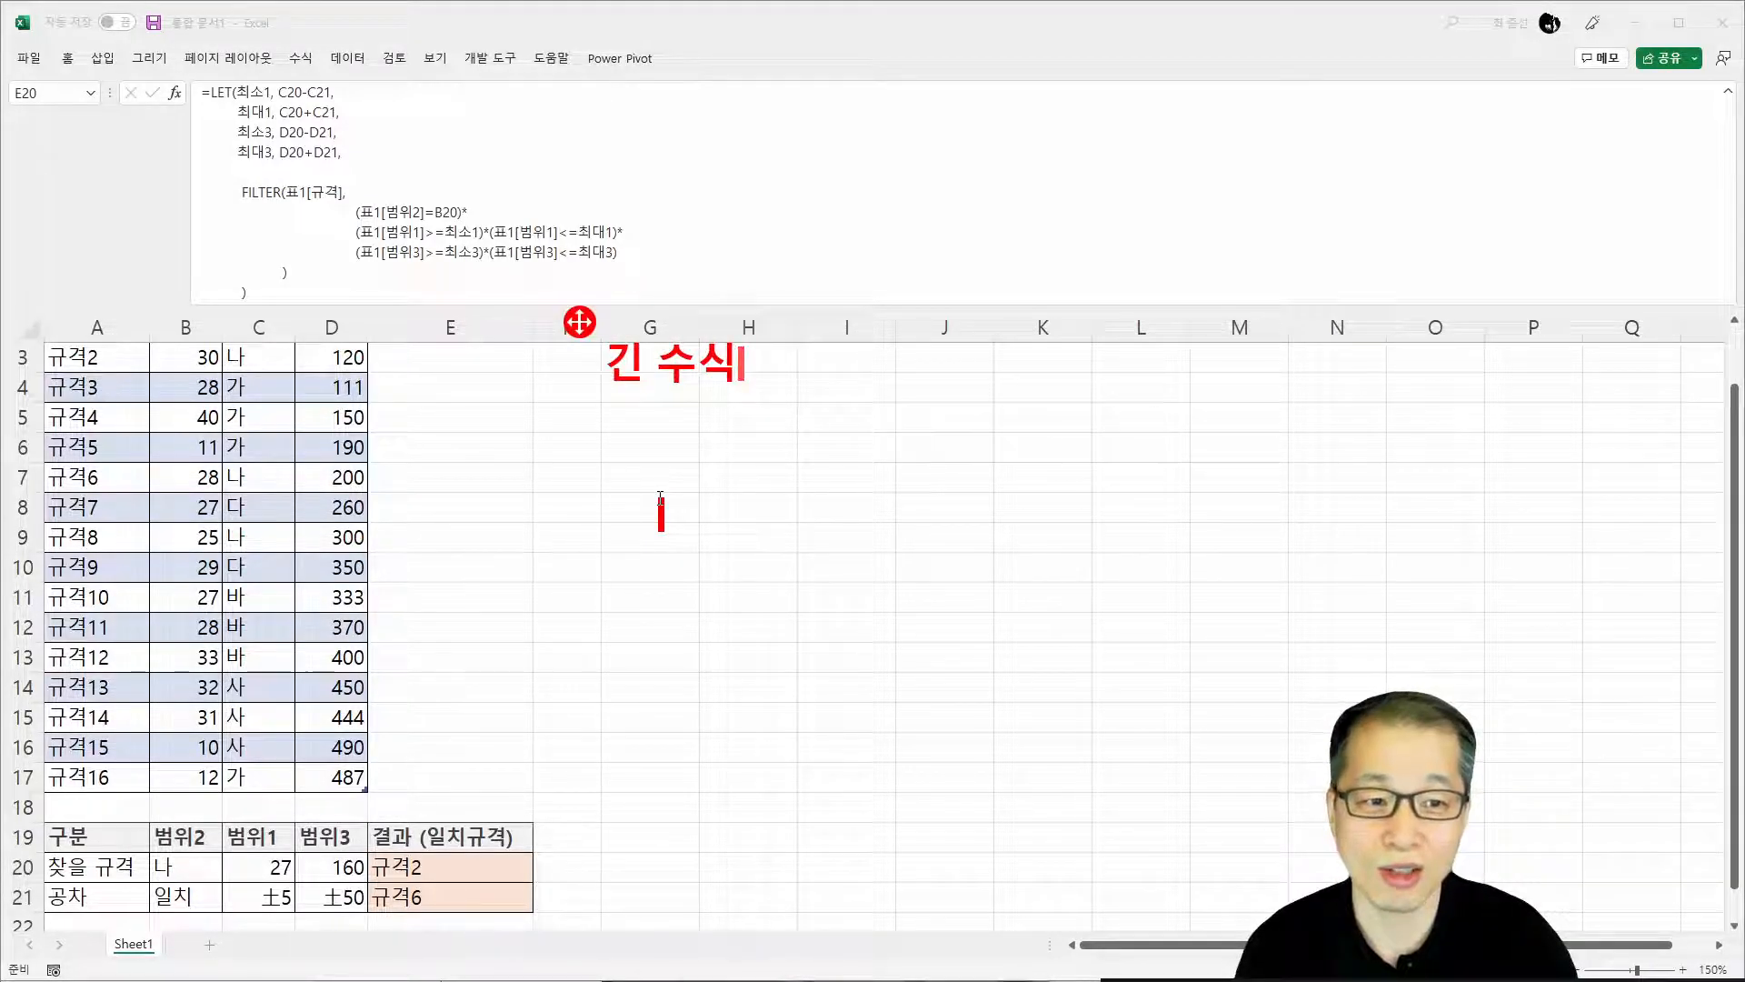
pyautogui.write('(어려ㅂ다)')
pyautogui.press('Return')
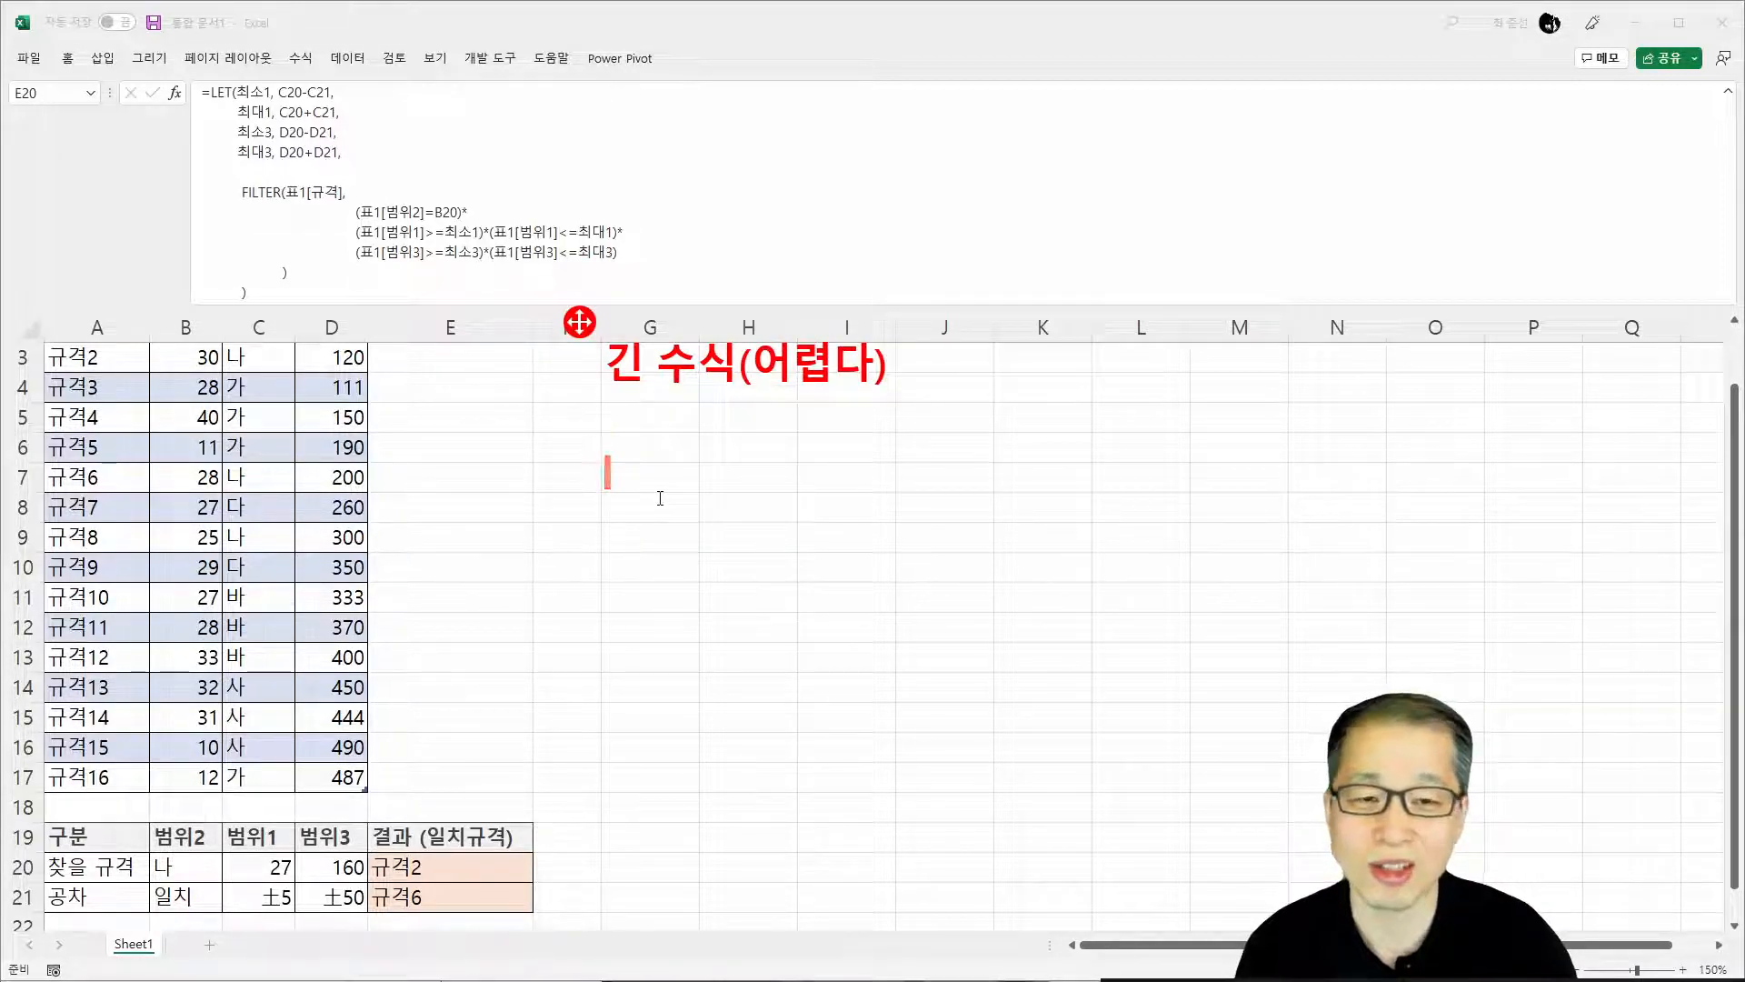
# Add the bulleted annotation line "* 수식 입력줄 (ALT+ENTER)" below the heading
pyautogui.write('수식 입력줄 (ALT+ENTER)')
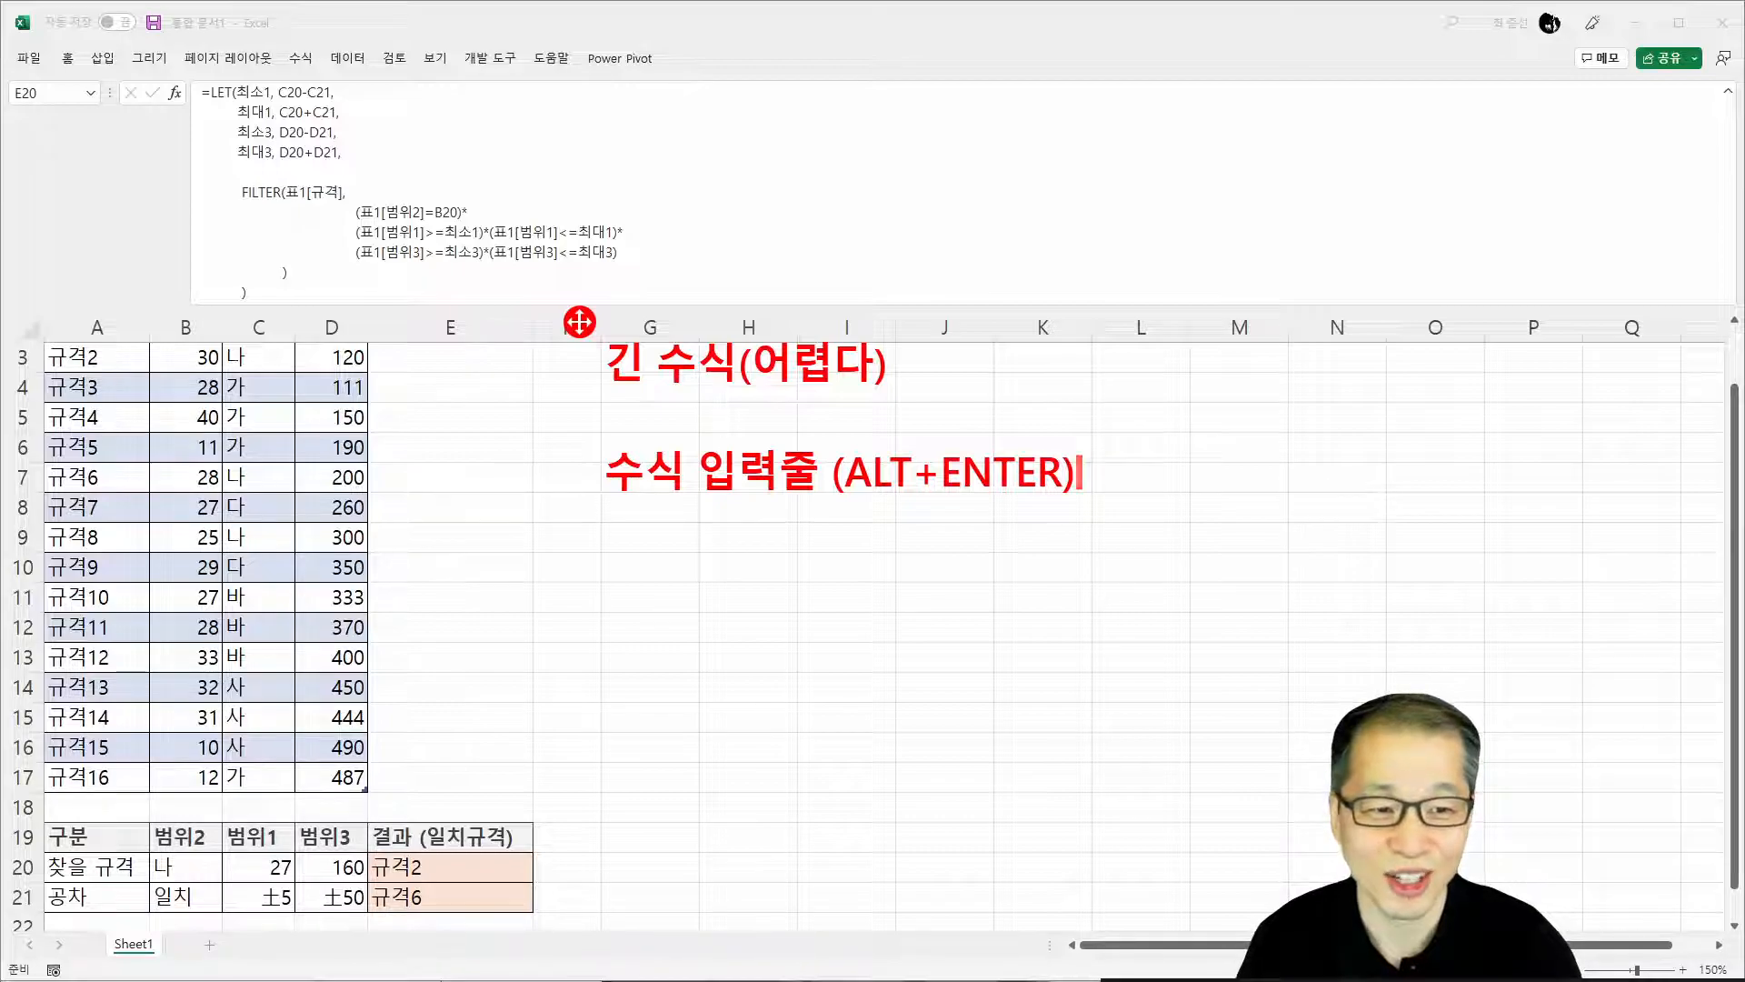
pyautogui.press('Return')
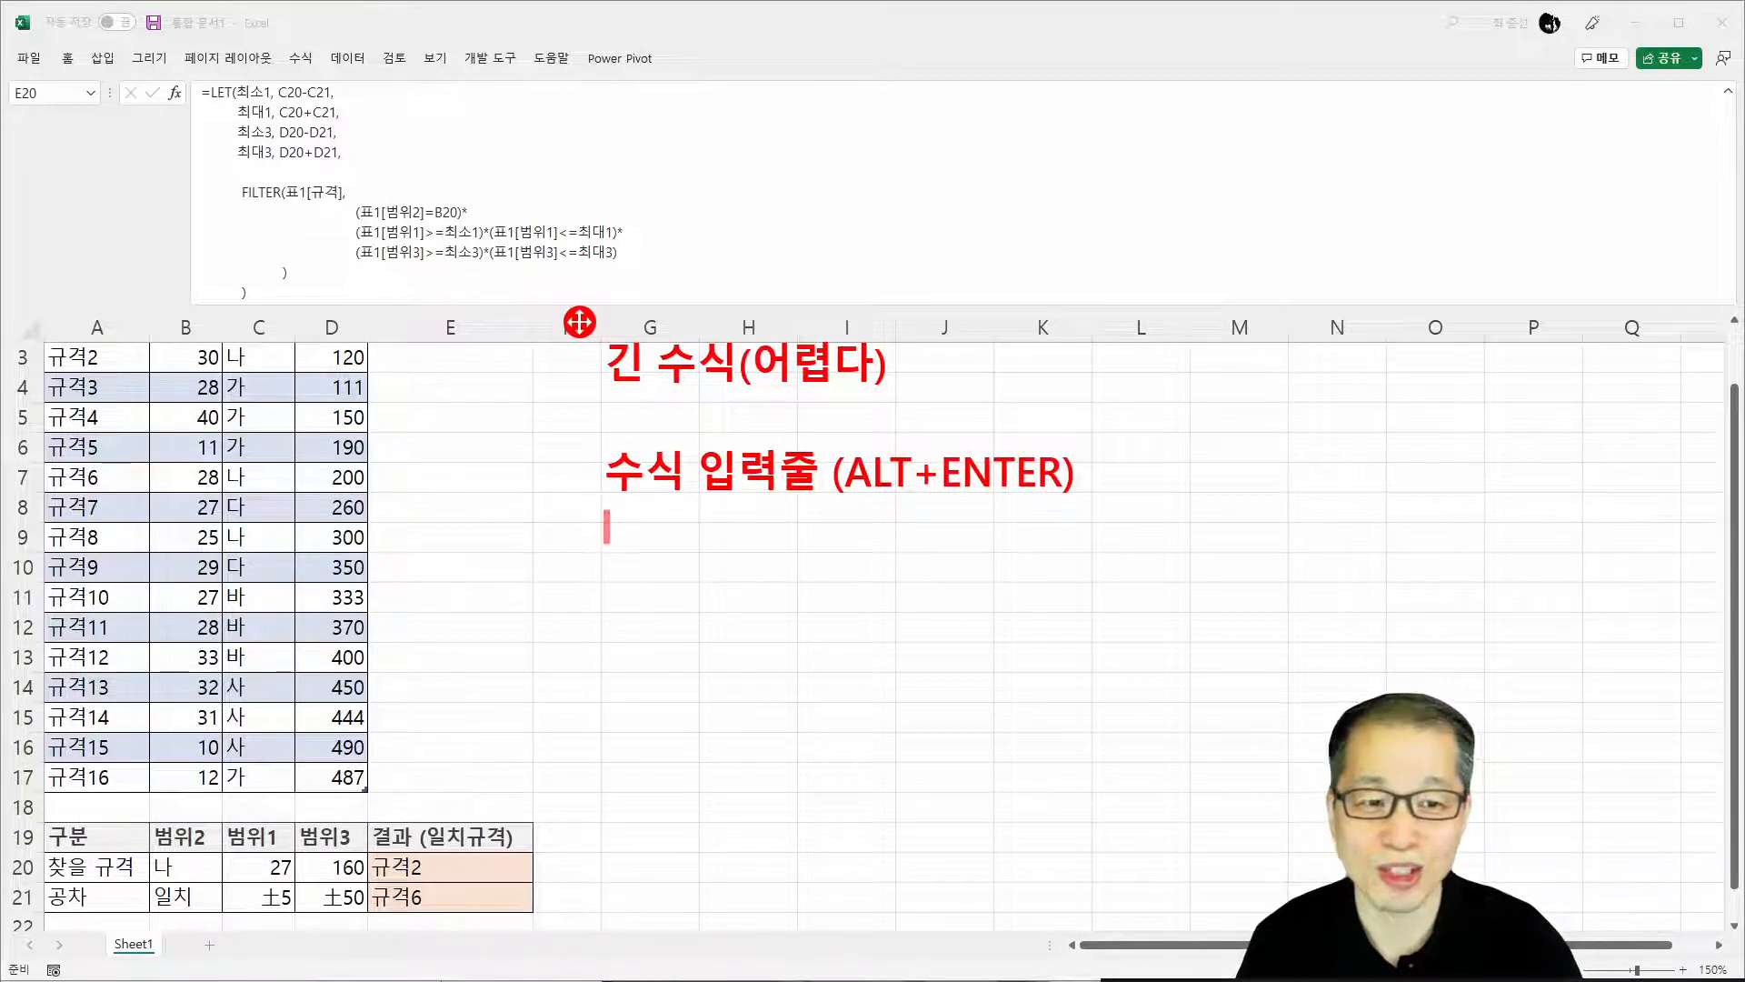
pyautogui.press('Up')
pyautogui.write('* ')
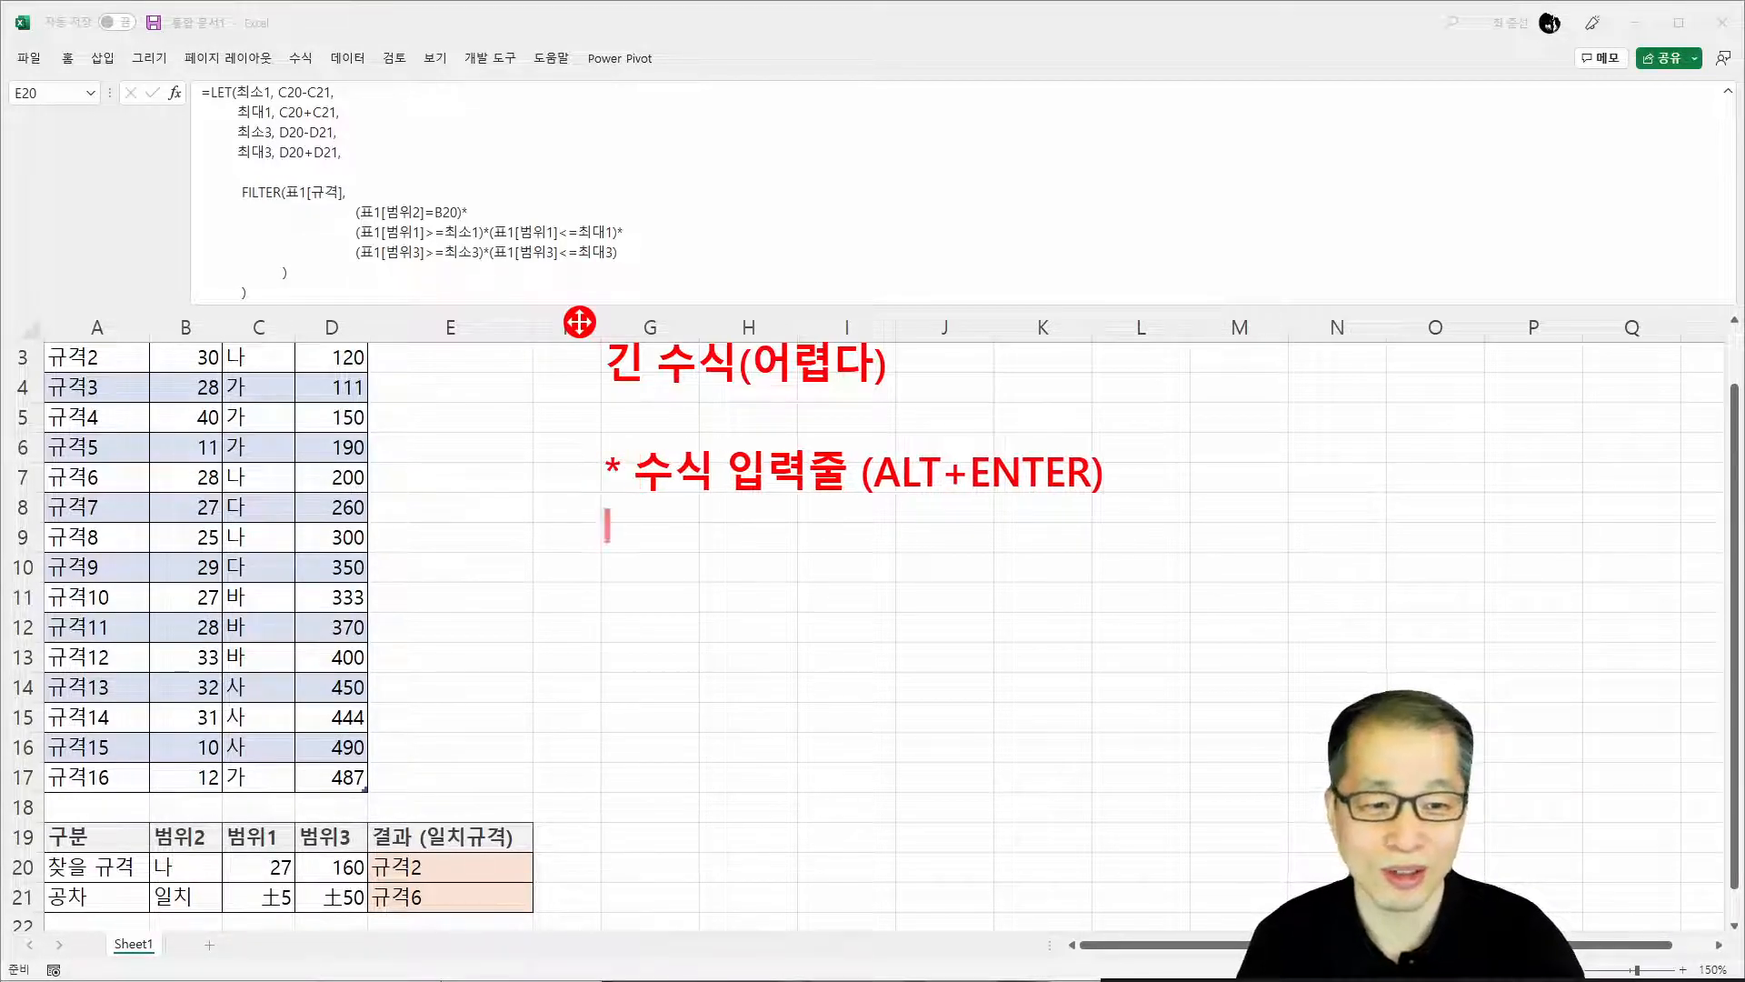
# Add a second annotation bullet reading "* 범위 참조 --> 엑셀 표 (구조적 참조)"
pyautogui.write('* ')
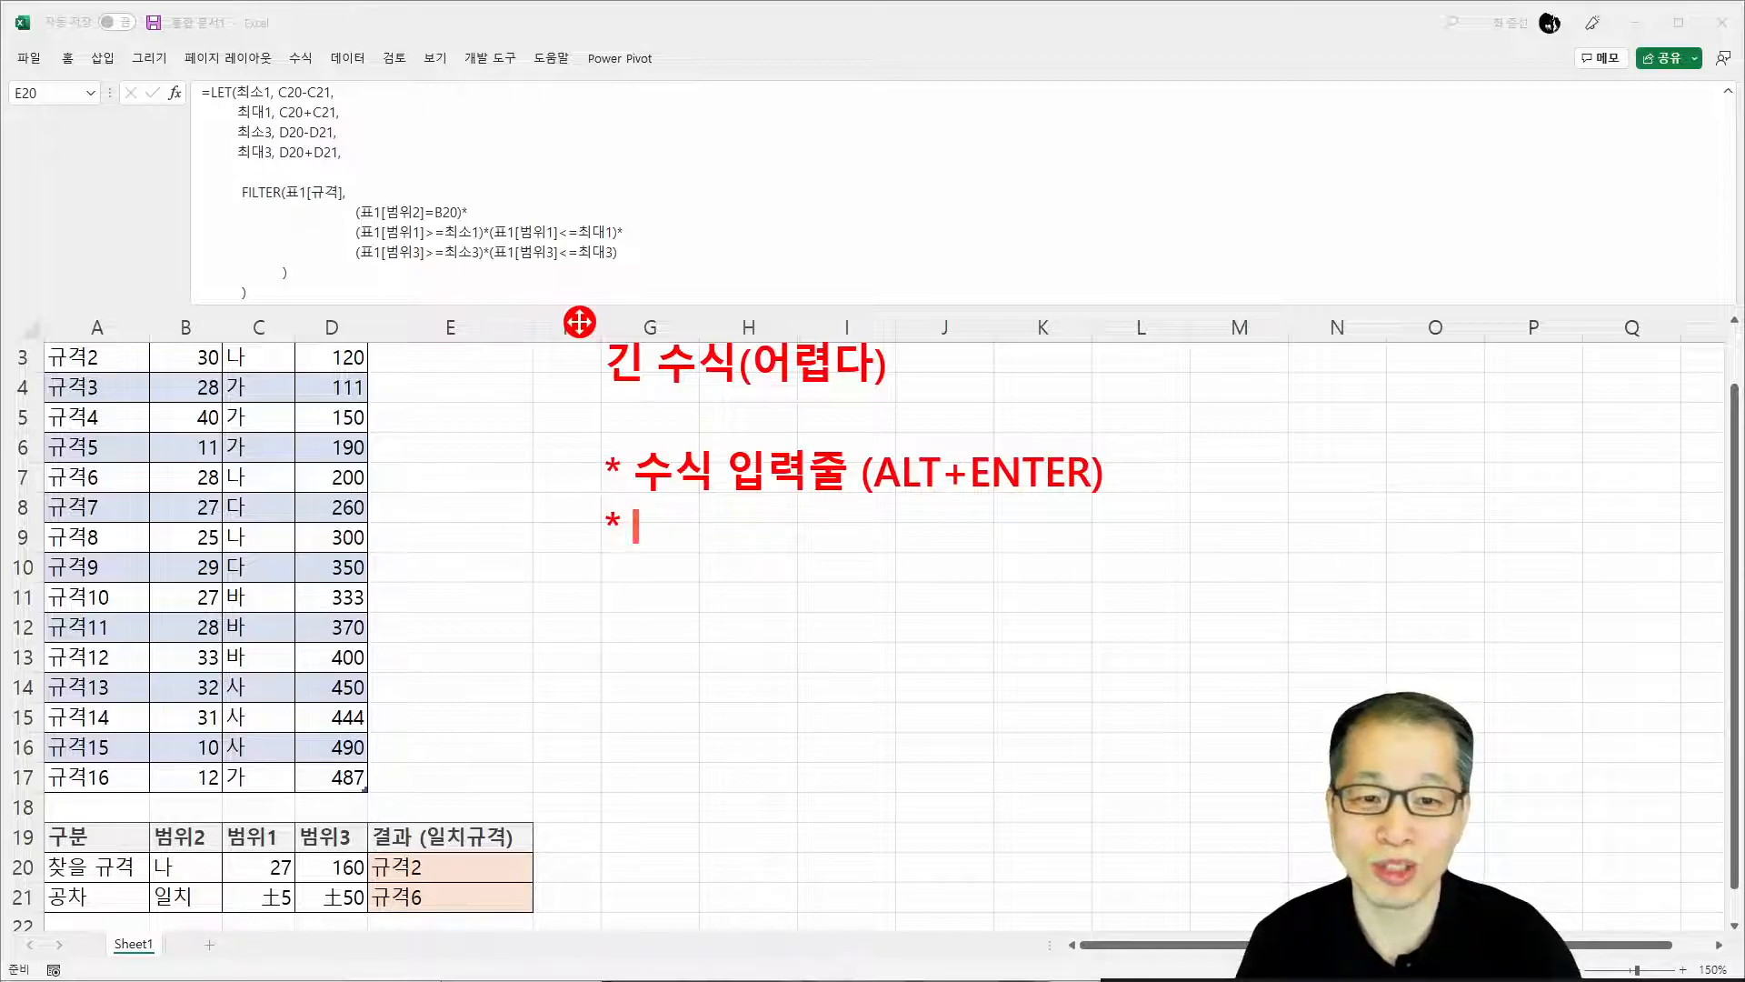
pyautogui.write('QJADI')
pyautogui.press('BackSpace')
pyautogui.press('BackSpace')
pyautogui.press('BackSpace')
pyautogui.press('BackSpace')
pyautogui.press('BackSpace')
pyautogui.write('범위 참조 --> 엑셀')
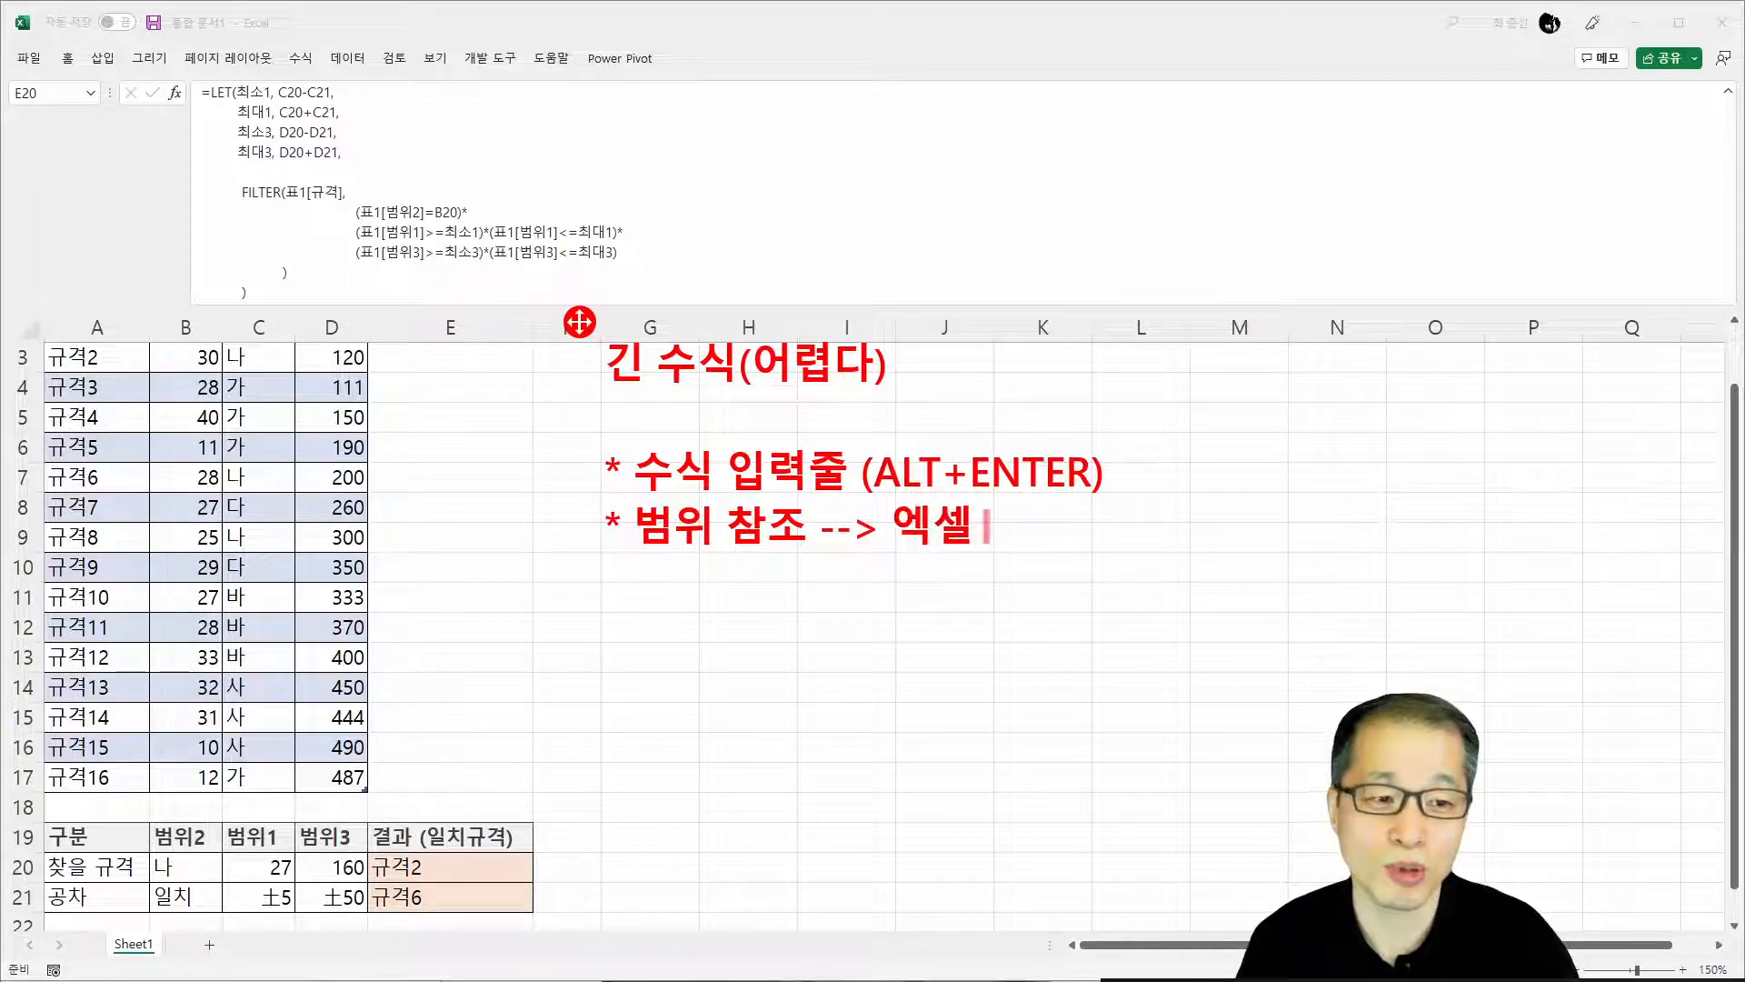
pyautogui.write(' 표 (구주')
pyautogui.write('조적 ㅊ')
pyautogui.write('참조)')
pyautogui.press('Return')
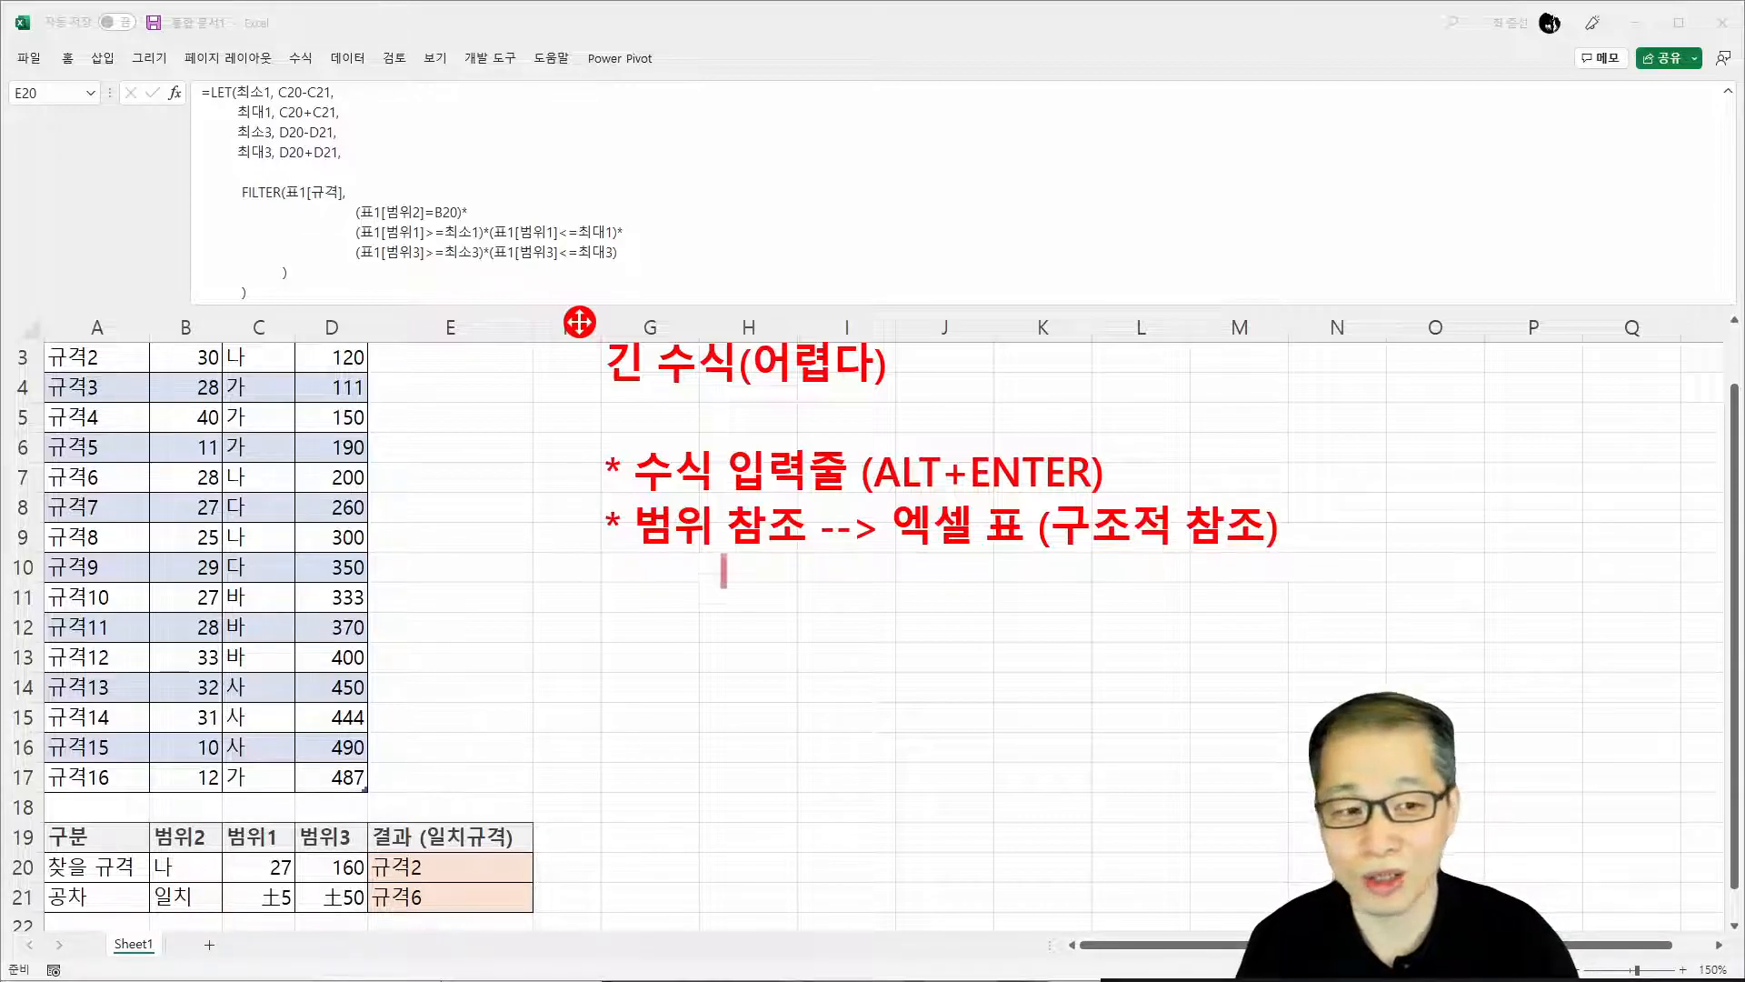
pyautogui.press('Home')
pyautogui.write('-->')
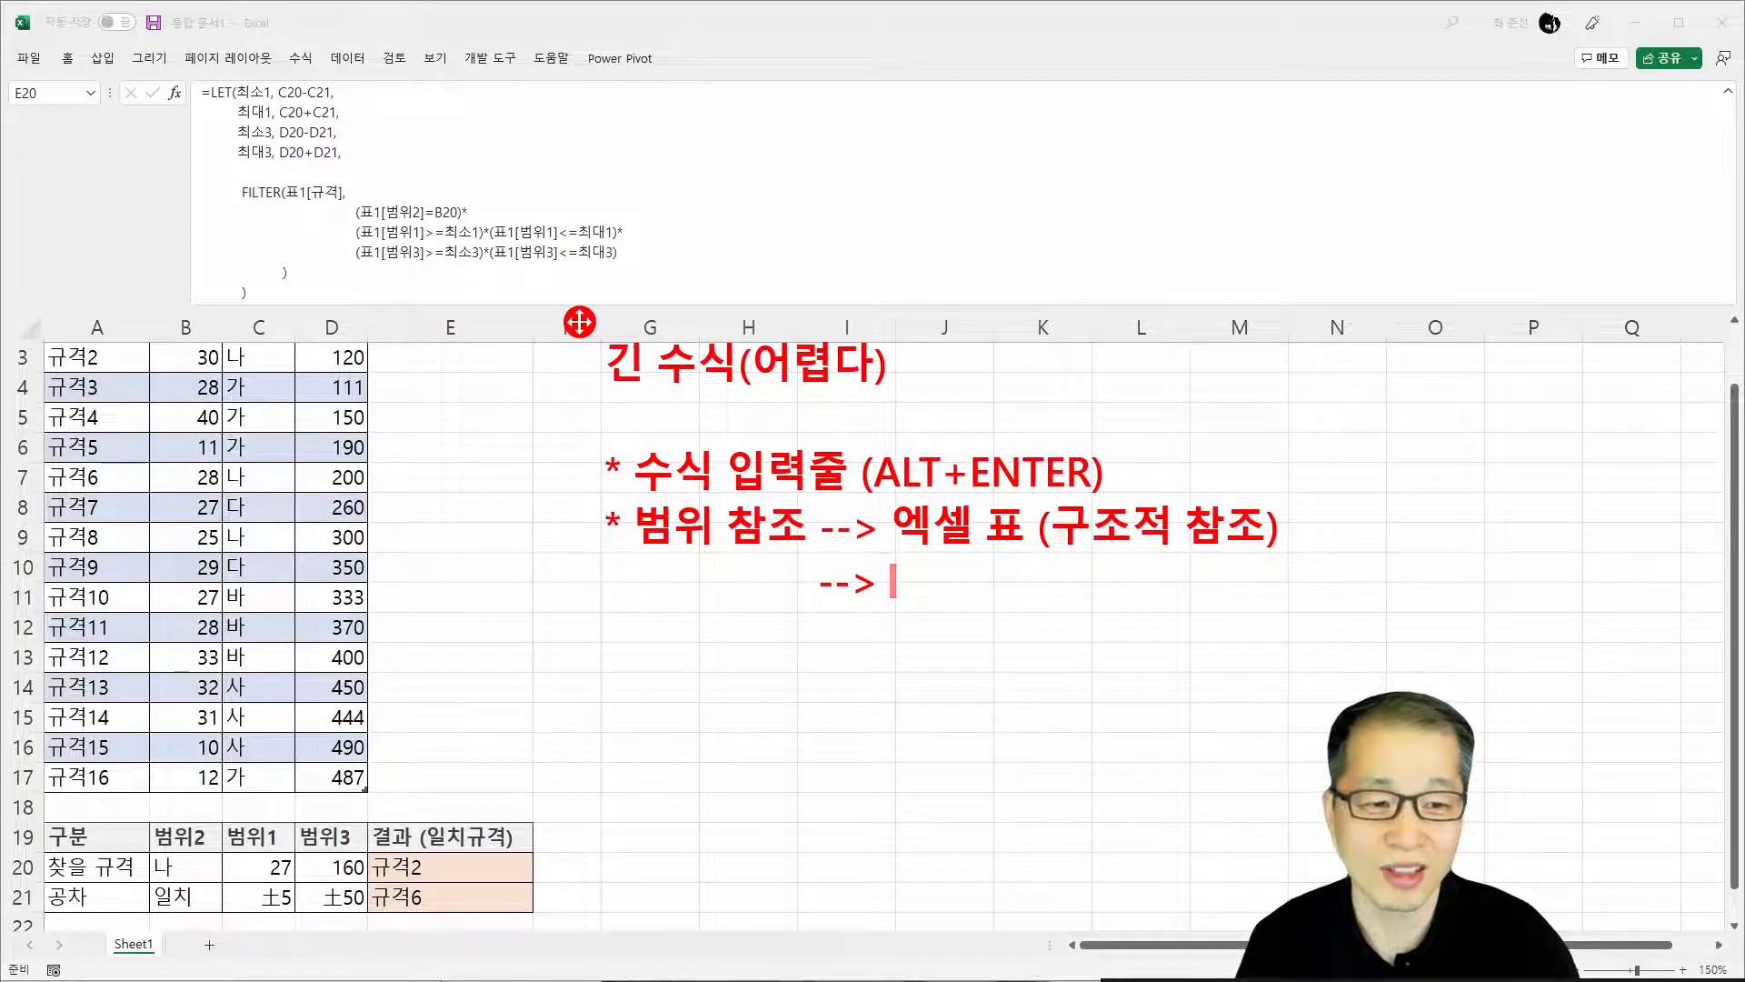
pyautogui.press('BackSpace')
pyautogui.press('BackSpace')
pyautogui.press('BackSpace')
pyautogui.press('BackSpace')
pyautogui.press('BackSpace')
pyautogui.press('BackSpace')
pyautogui.press('BackSpace')
pyautogui.press('BackSpace')
pyautogui.press('BackSpace')
pyautogui.press('BackSpace')
pyautogui.press('BackSpace')
pyautogui.press('BackSpace')
pyautogui.press('BackSpace')
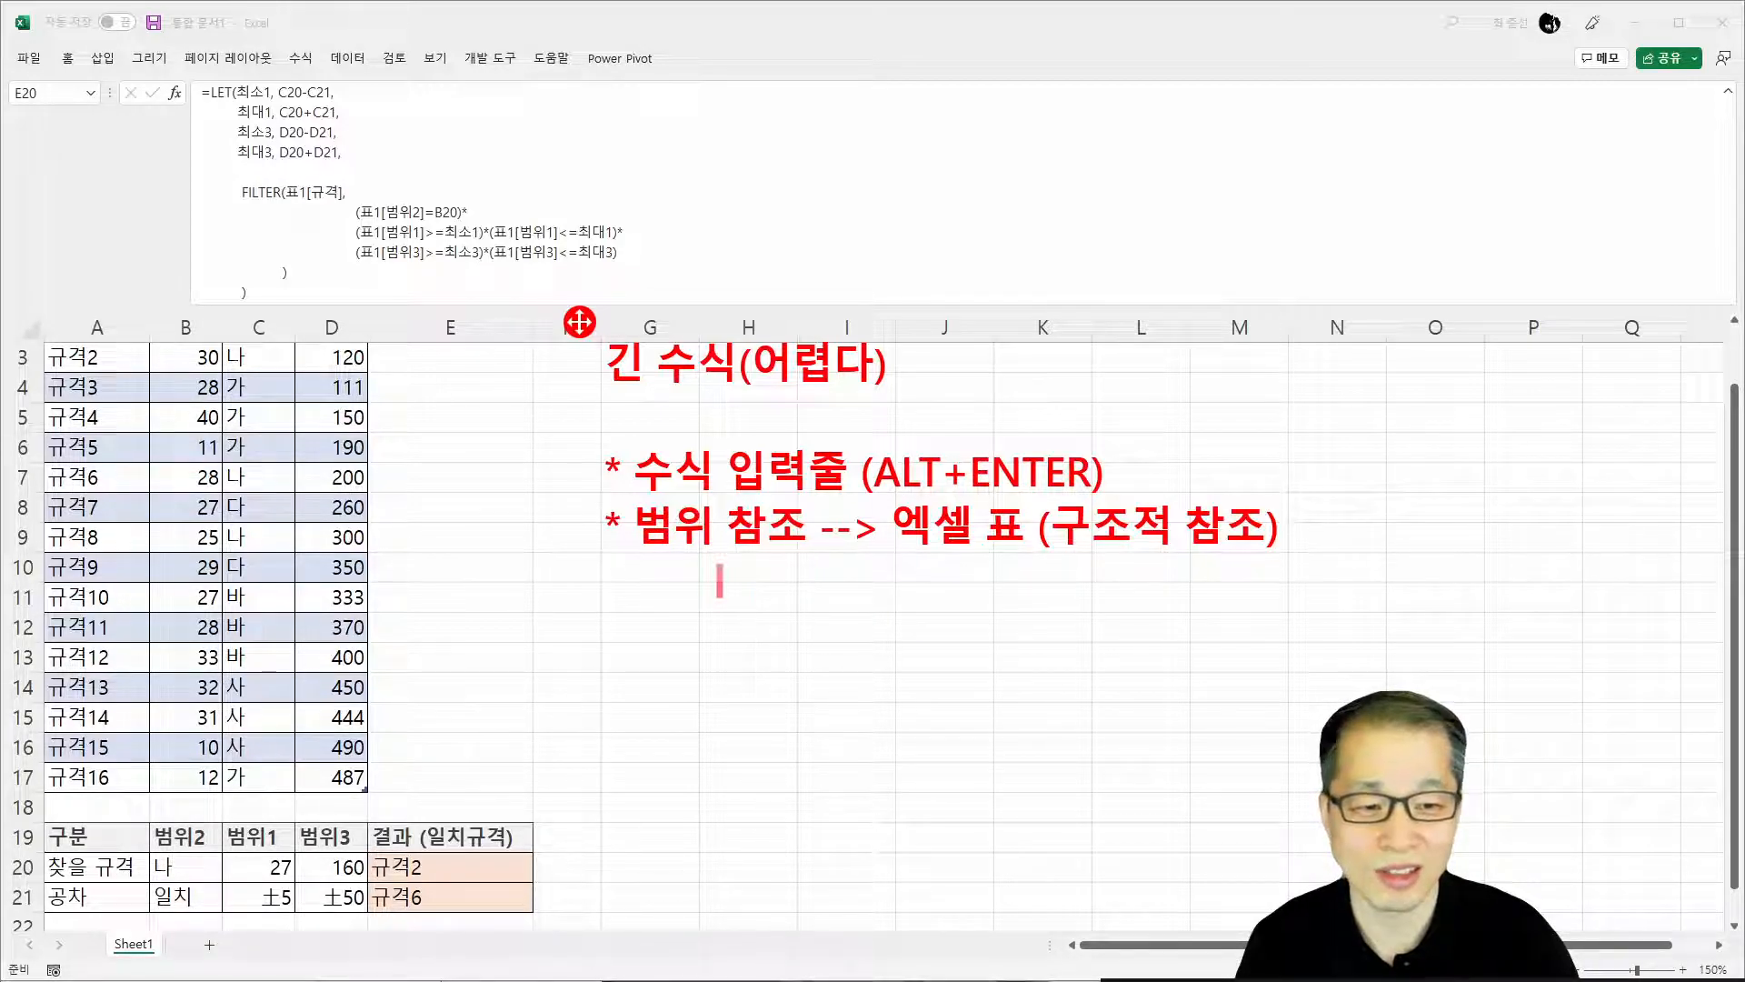
pyautogui.press('BackSpace')
pyautogui.press('BackSpace')
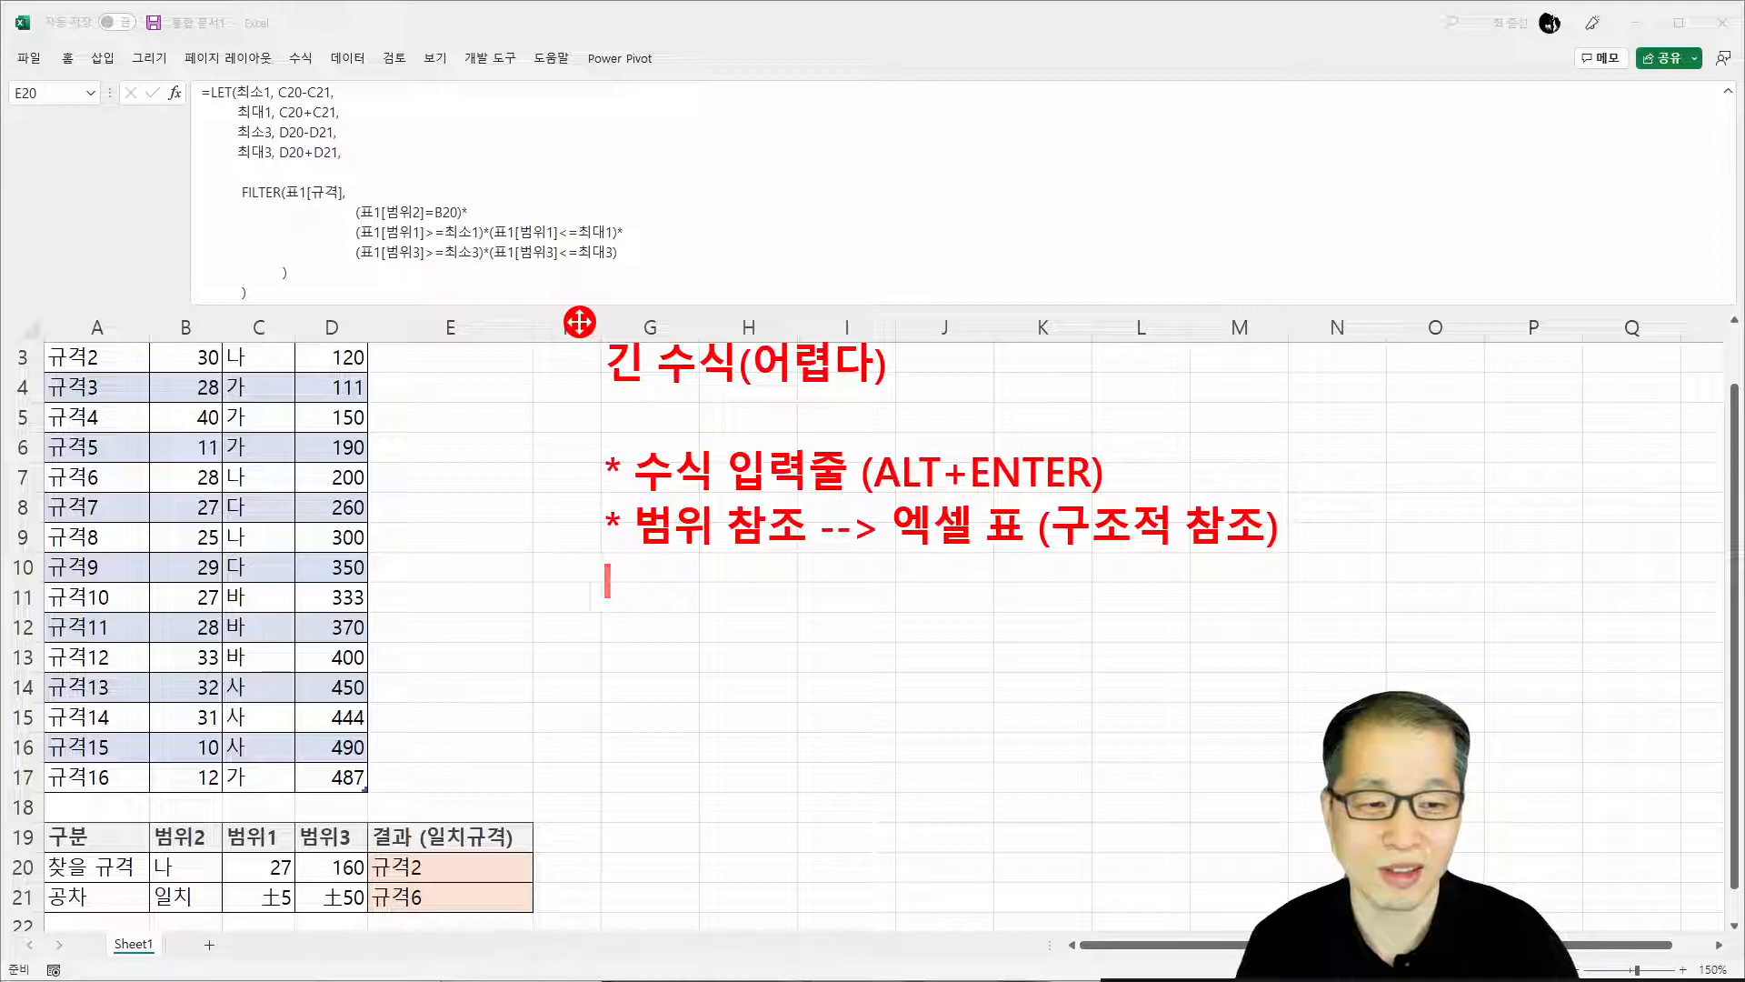
# Start a third annotation bullet reading "* 추가적인 계산 --> LET"
pyautogui.write('* CNL')
pyautogui.press('BackSpace')
pyautogui.press('BackSpace')
pyautogui.press('BackSpace')
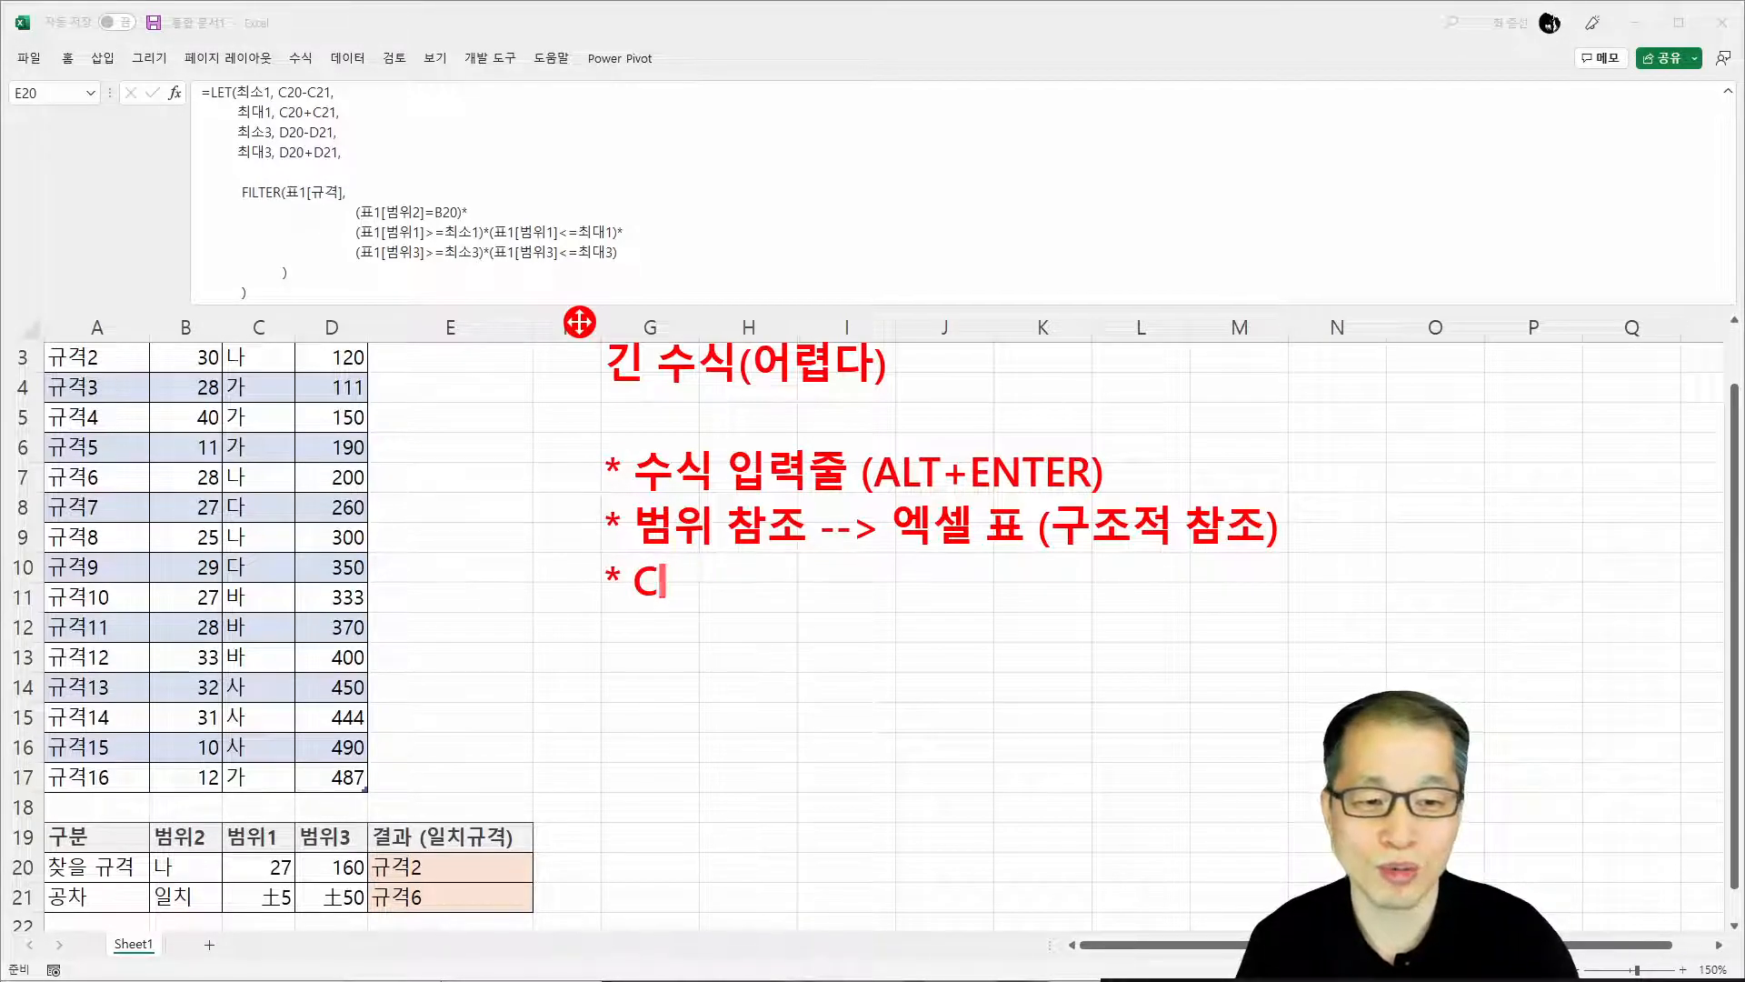
pyautogui.write('취가적인 계')
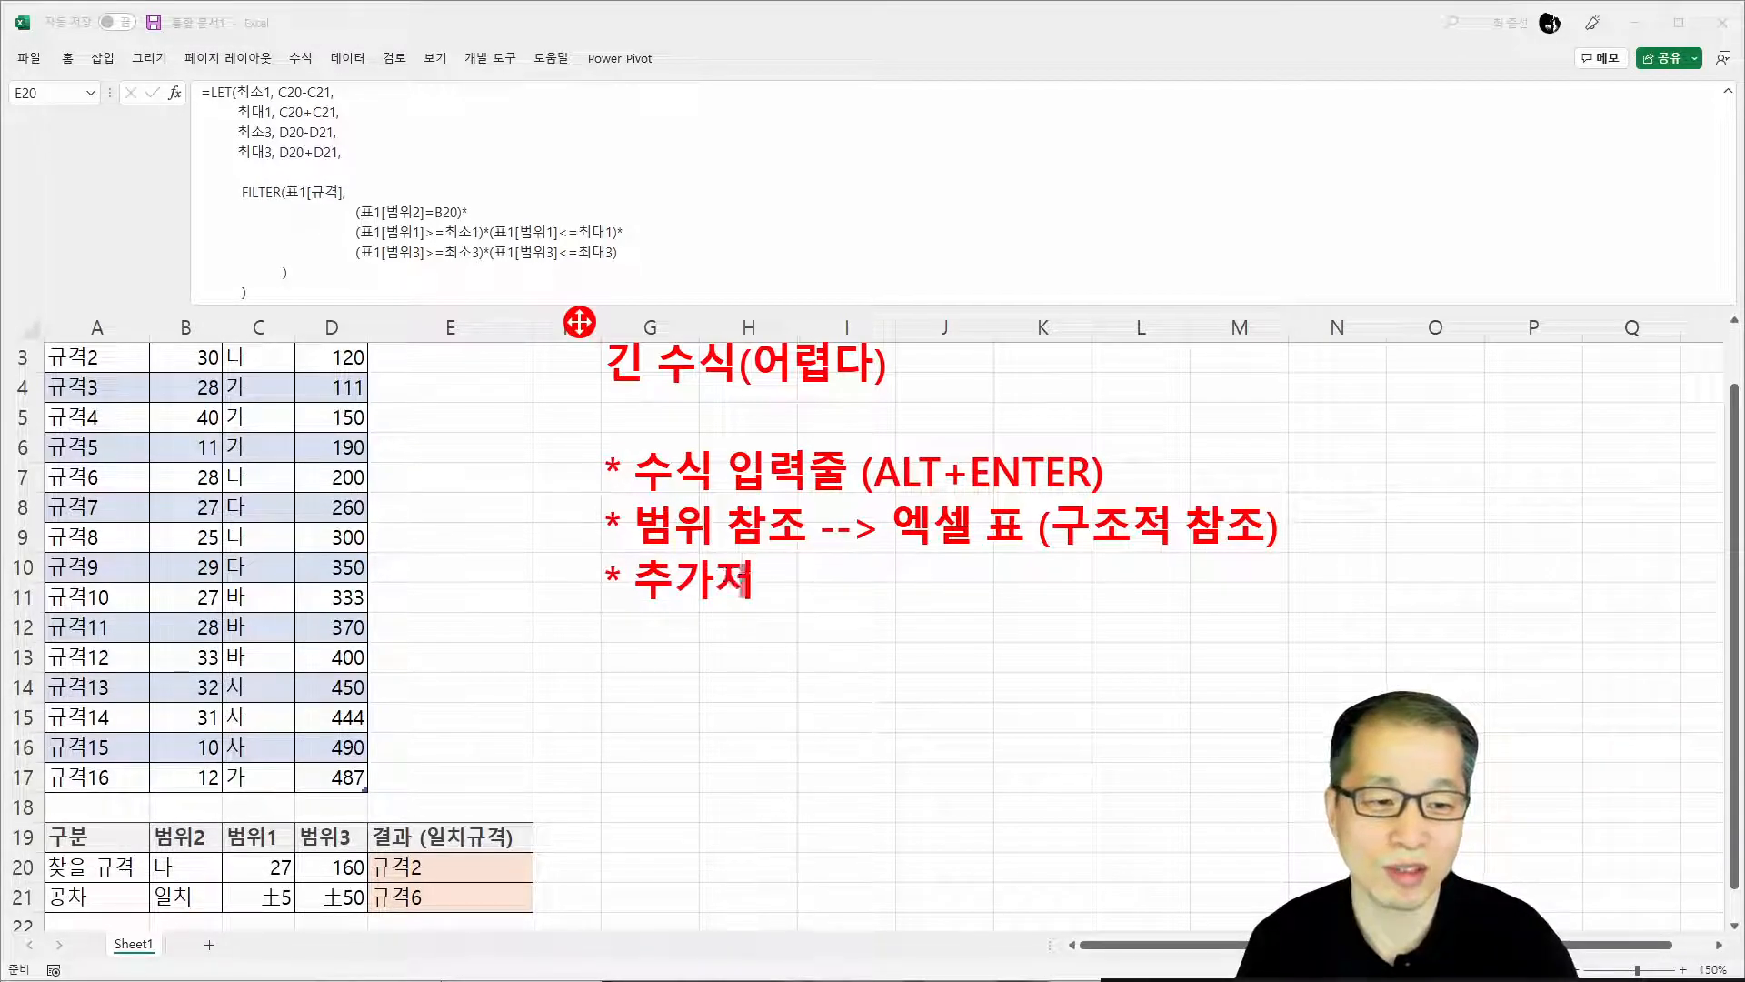
pyautogui.write('산 --')
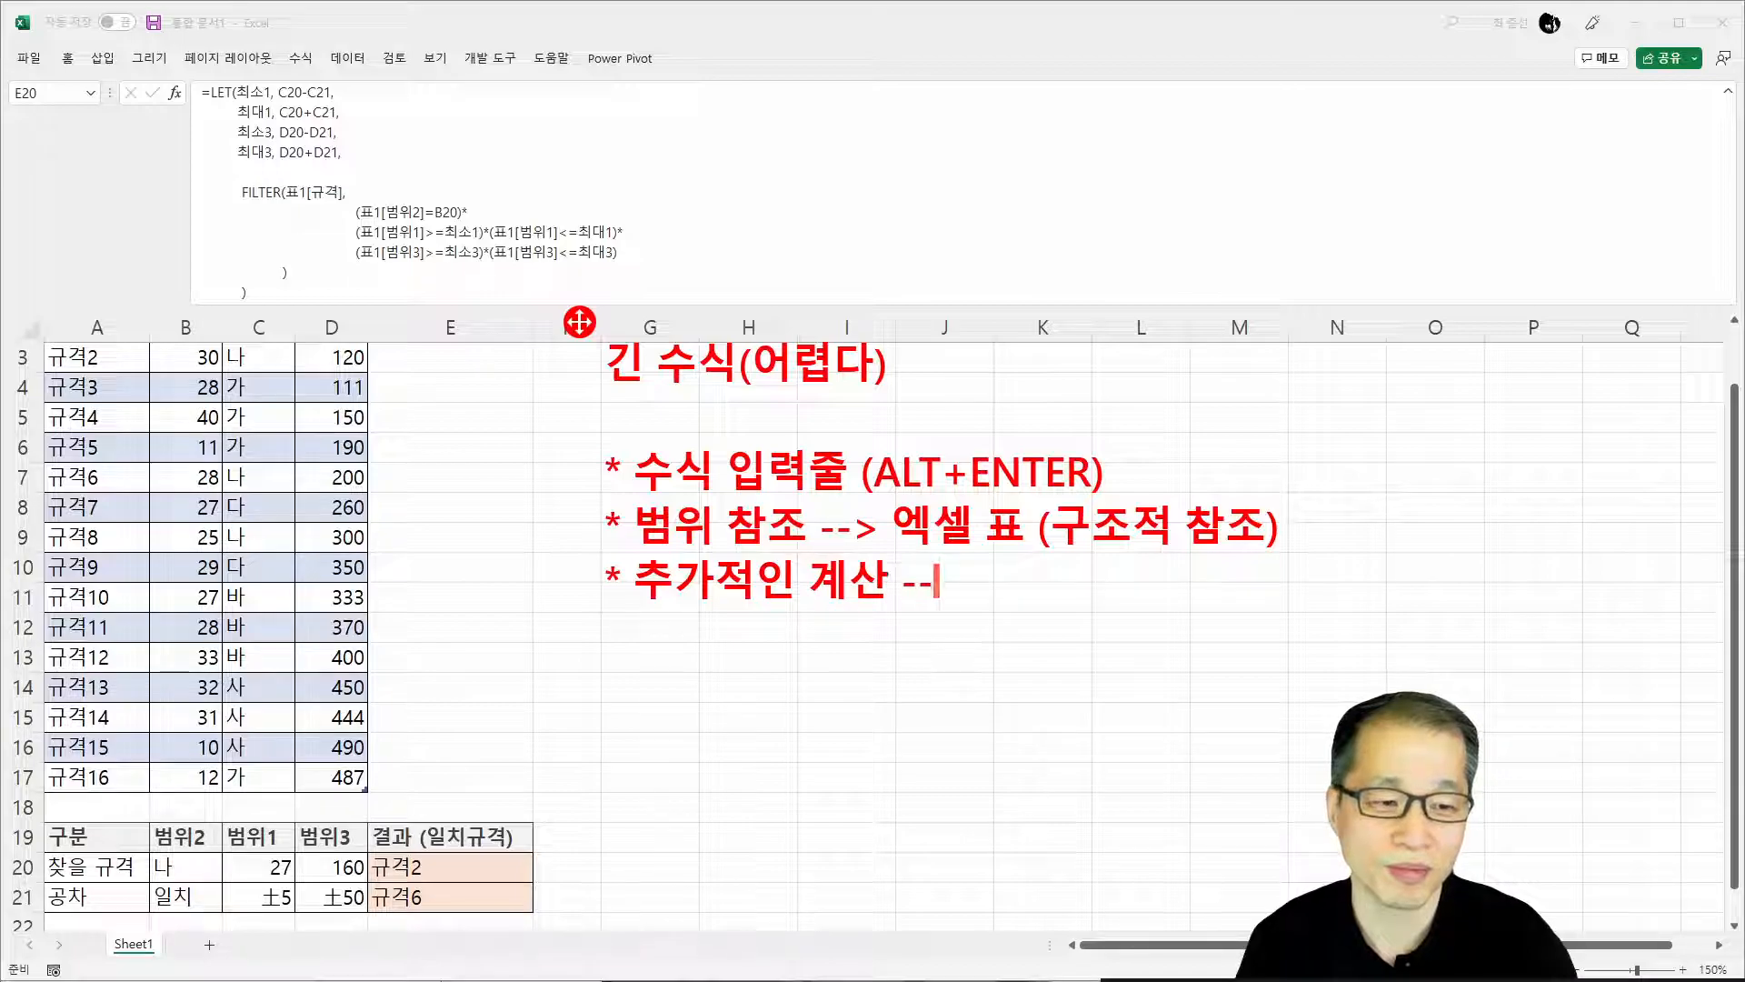
pyautogui.write('> LEFT')
pyautogui.press('BackSpace')
pyautogui.press('BackSpace')
pyautogui.write('T')
# Append the explanation "(이름 정의, 변수 선언)" after LET in the third annotation bullet
pyautogui.write(' (DLF')
pyautogui.press('BackSpace')
pyautogui.press('BackSpace')
pyautogui.press('BackSpace')
pyautogui.write('일 ')
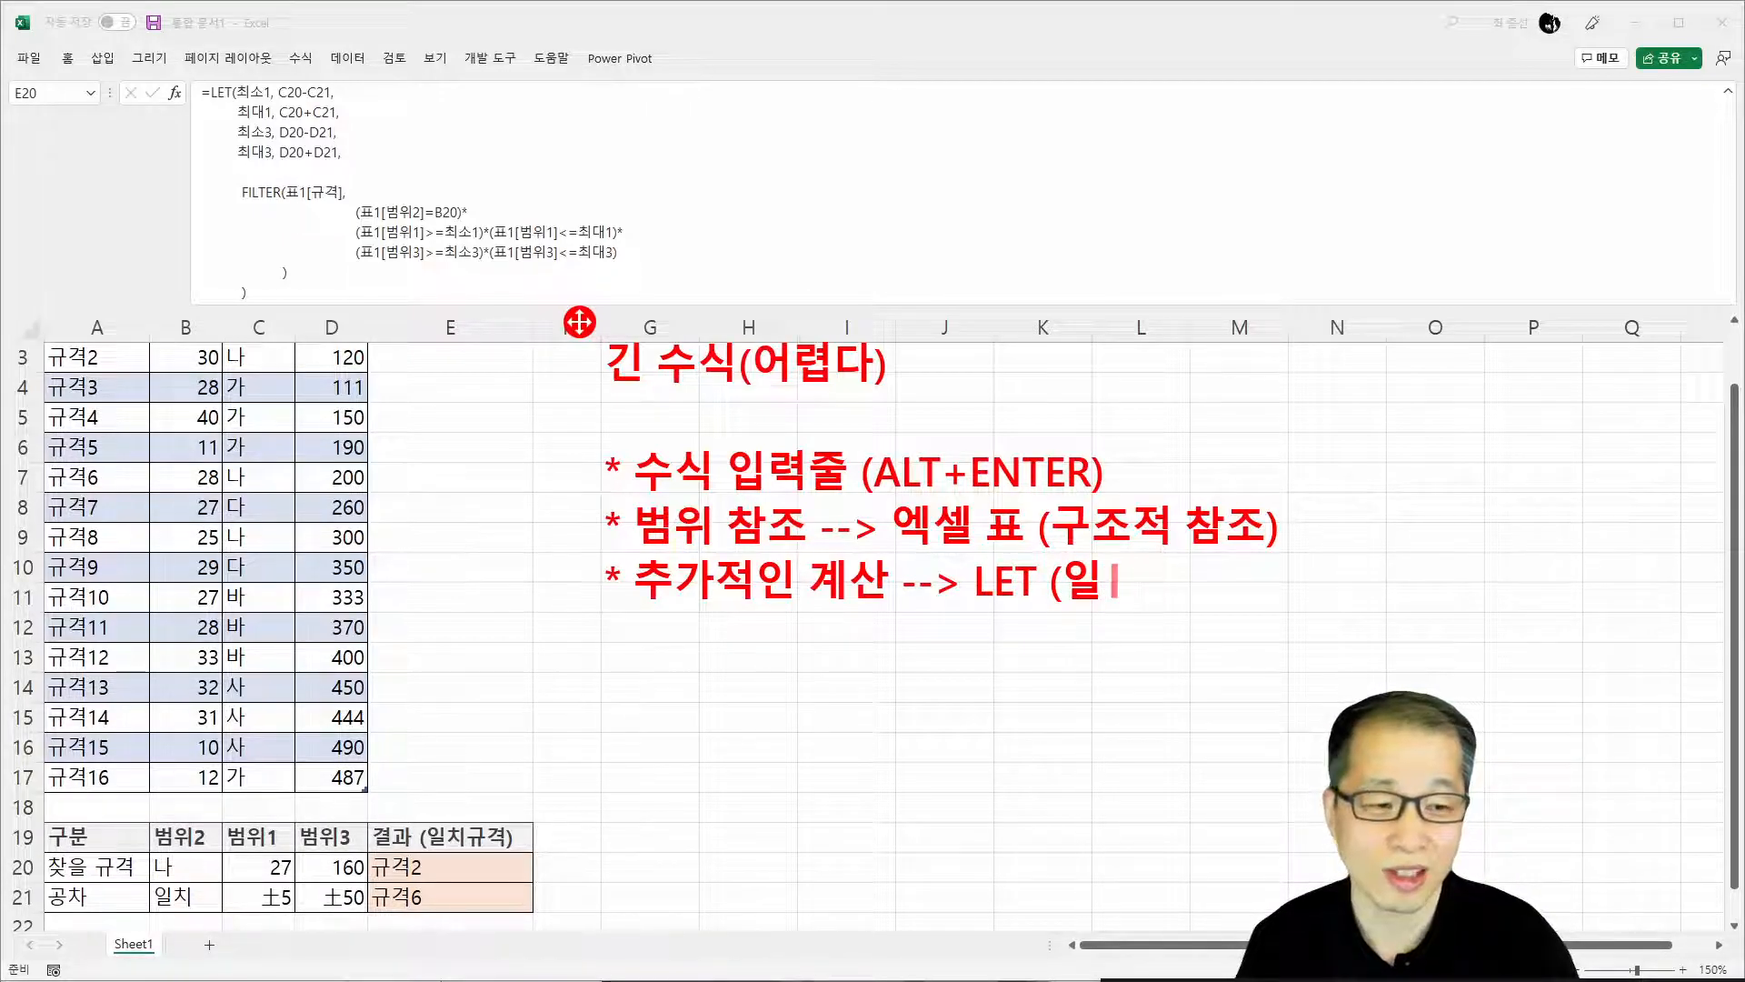
pyautogui.write('름 정의, ㅊ참')
pyautogui.press('BackSpace')
pyautogui.write('변수 선언)')
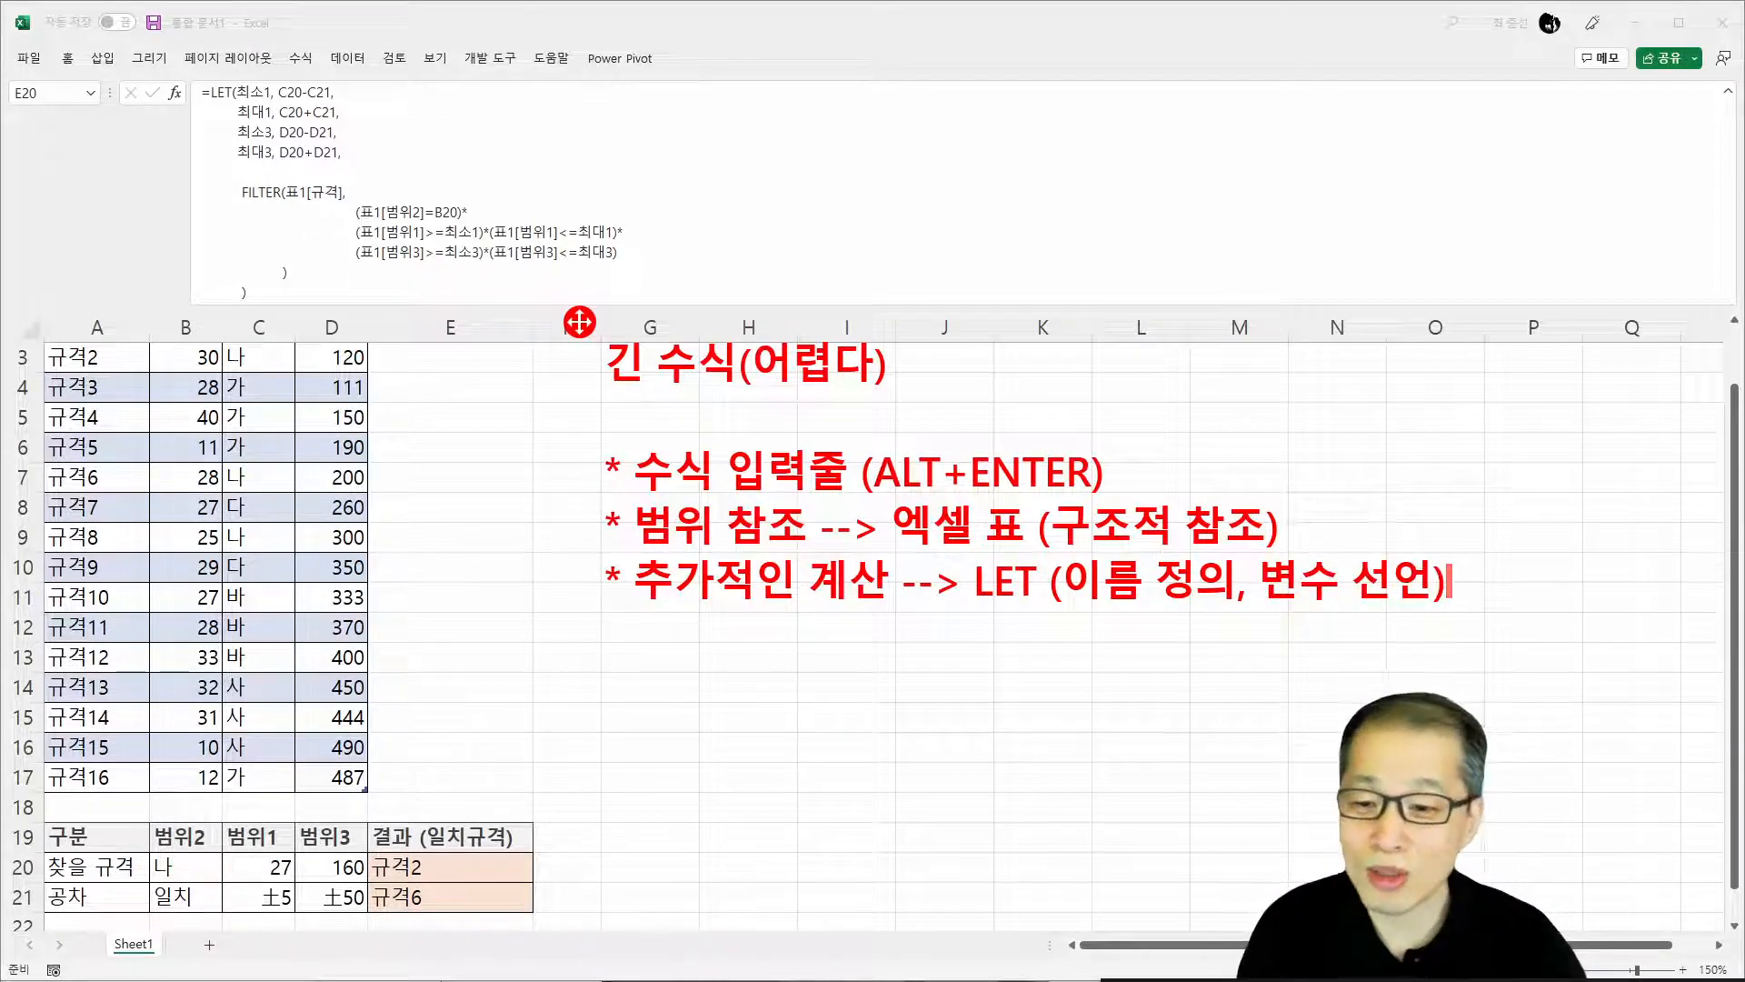